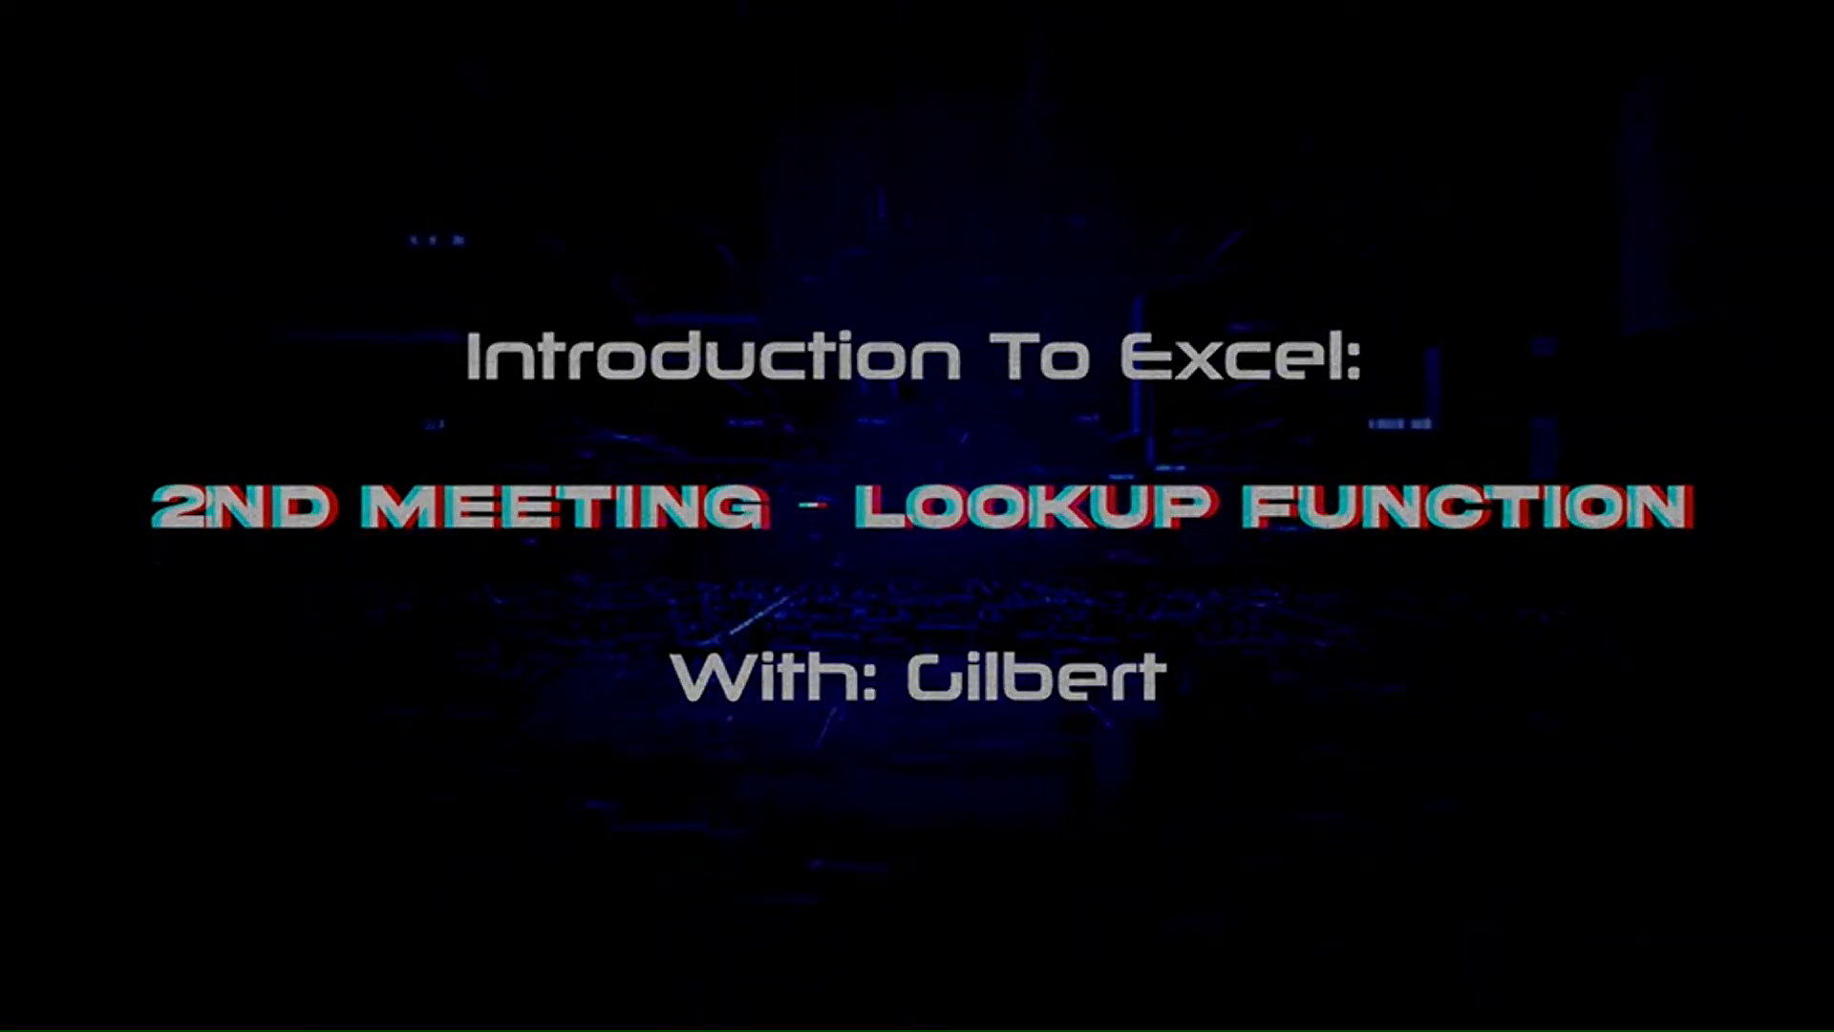
- Review M2's tot_expend formula and the tot_expend row of the Classification 1 lookup table
click(570, 385)
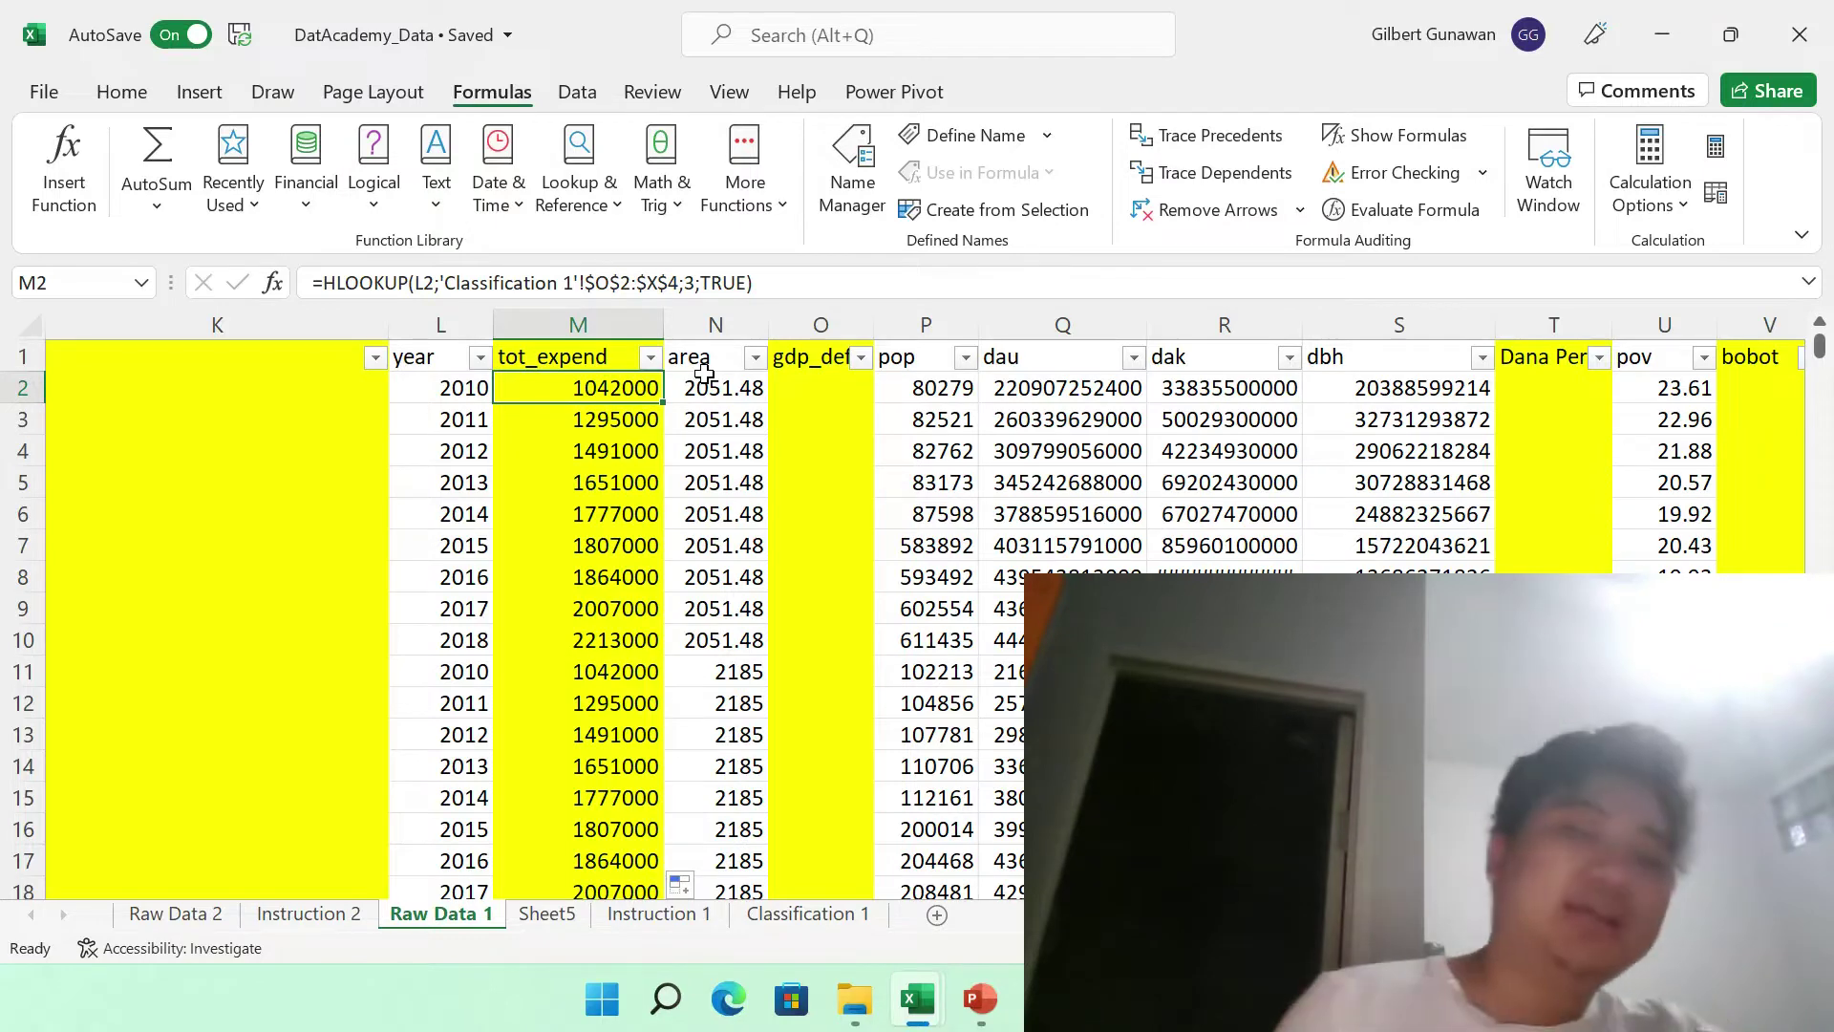
key(Up)
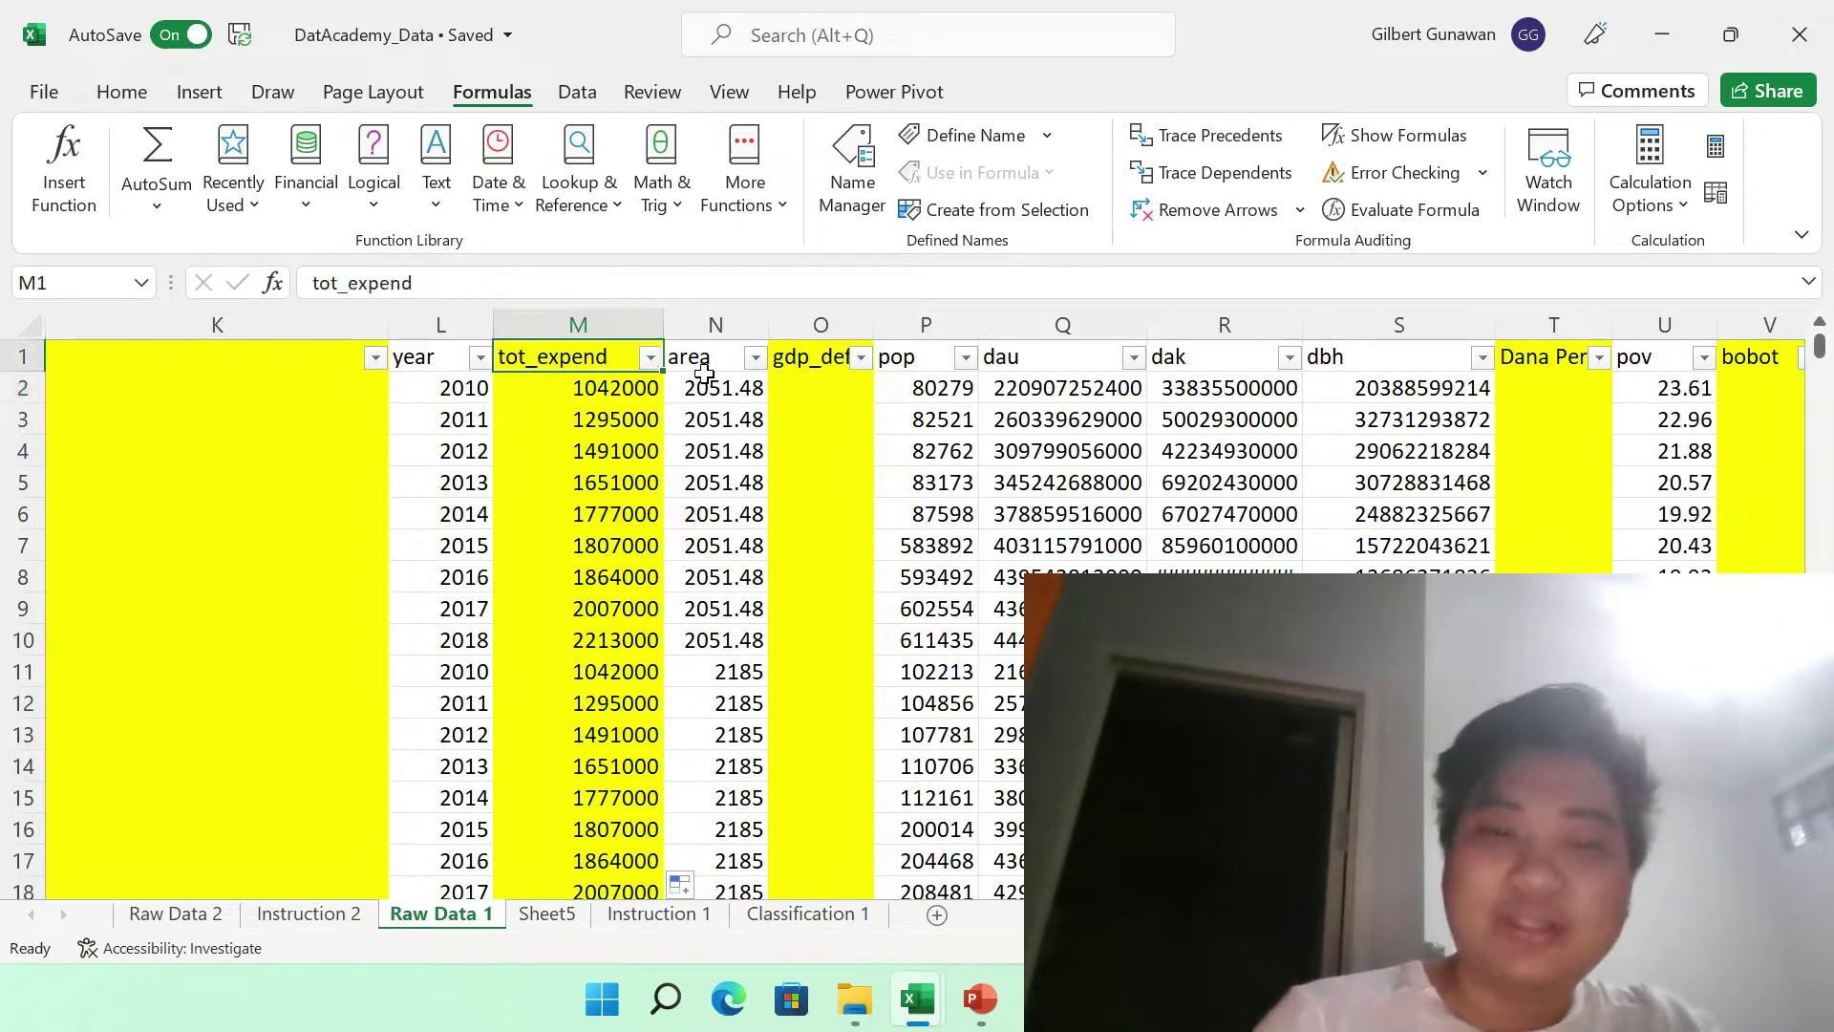
click(796, 917)
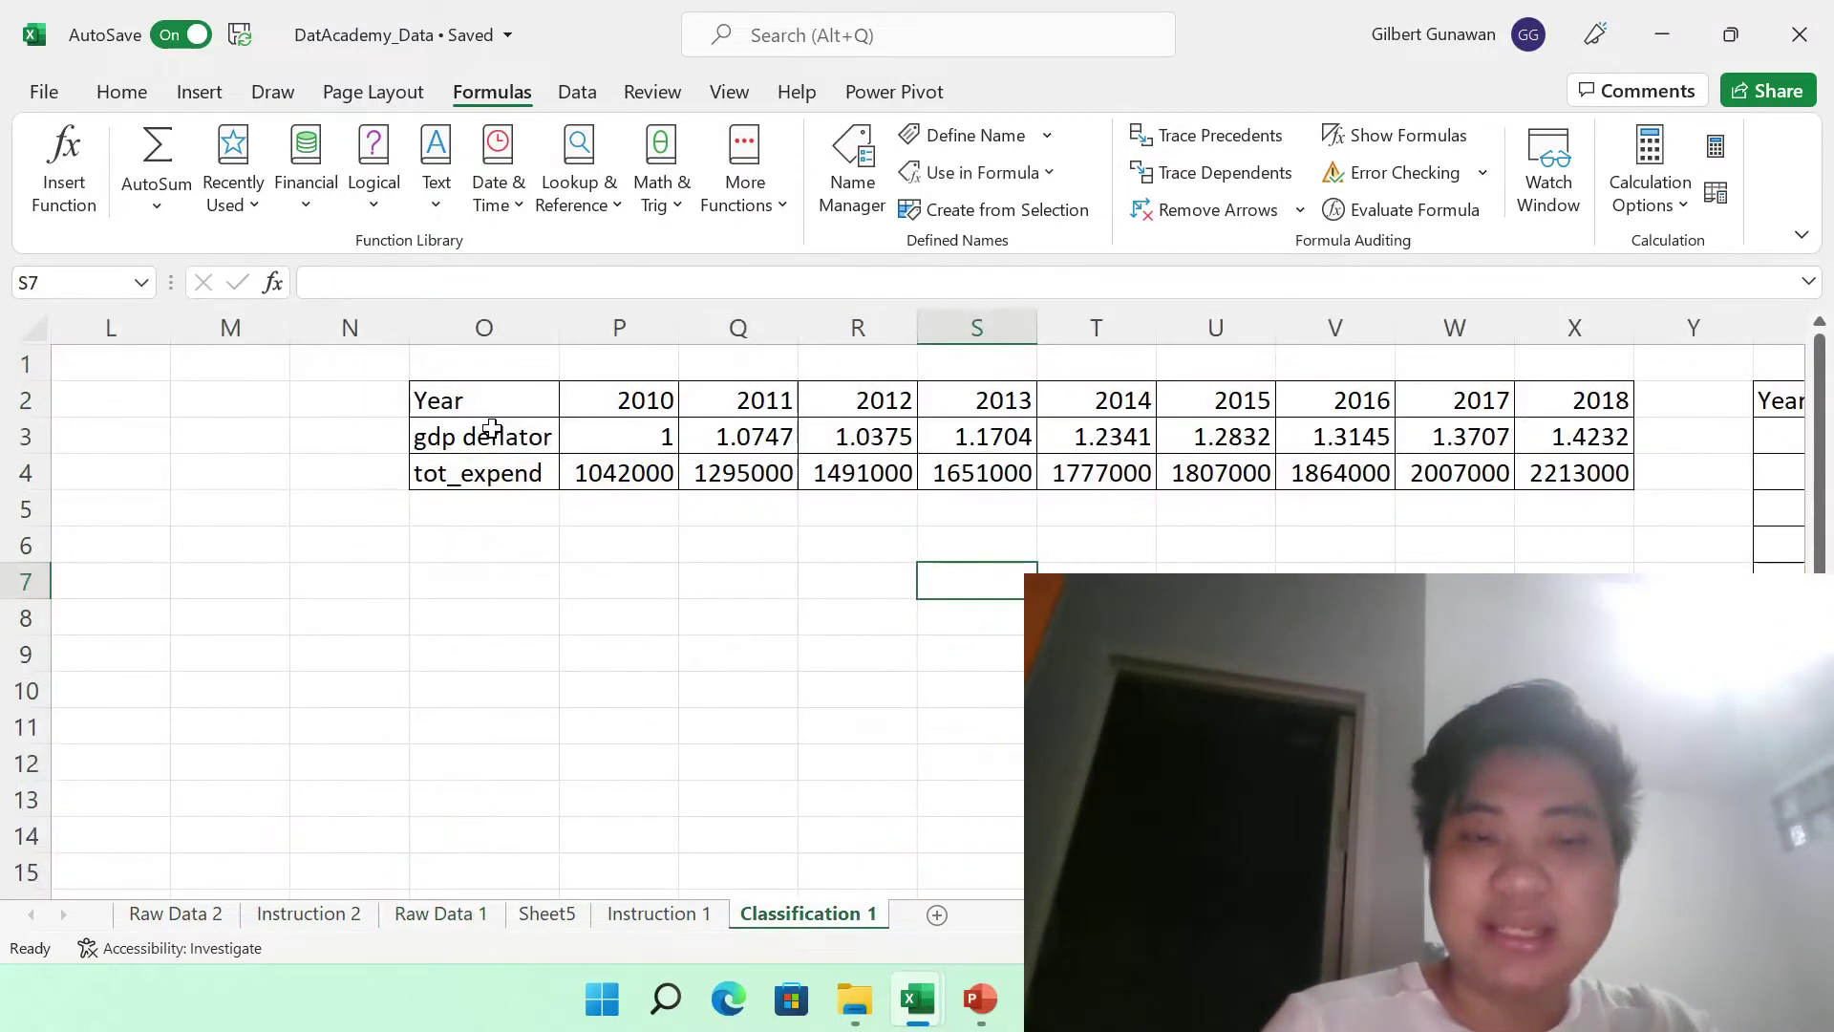
mouse_move(475, 479)
mouse_down()
mouse_move(641, 513)
mouse_move(634, 477)
mouse_up()
scroll(634, 475, left, 5)
scroll(634, 475, left, 2)
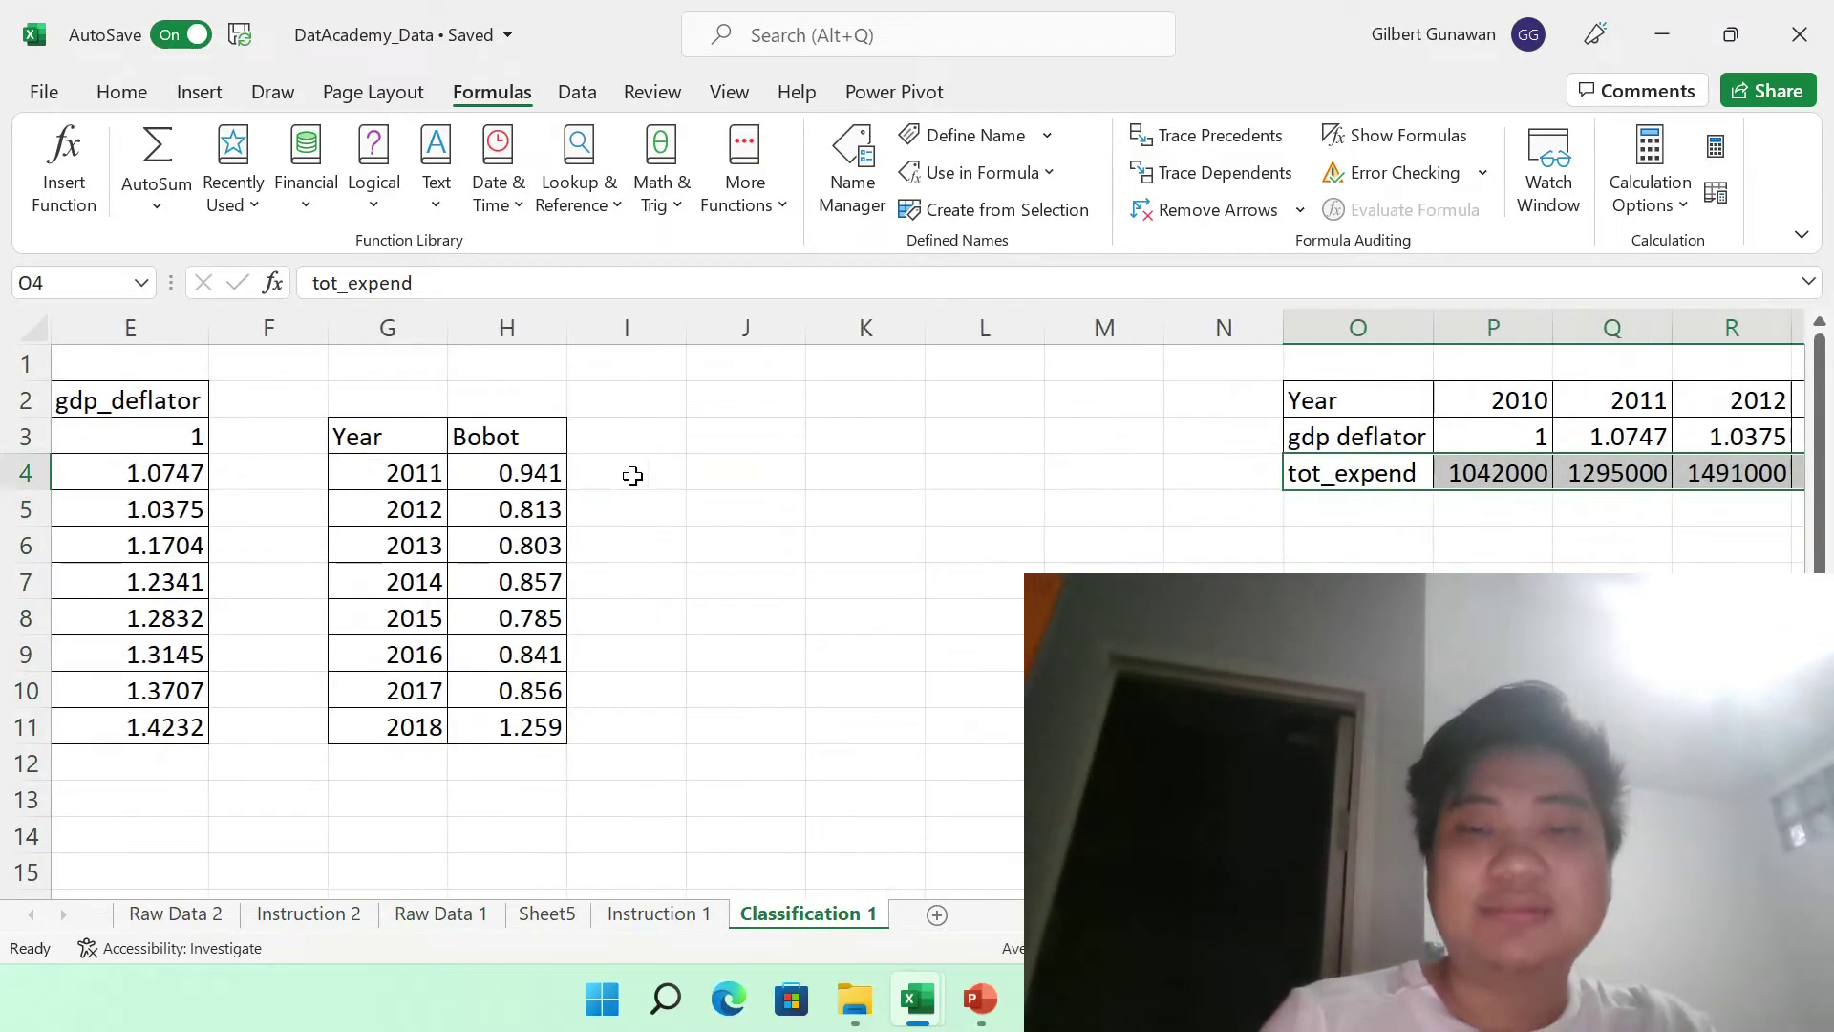
scroll(634, 475, right, 3)
scroll(632, 475, right, 3)
click(623, 718)
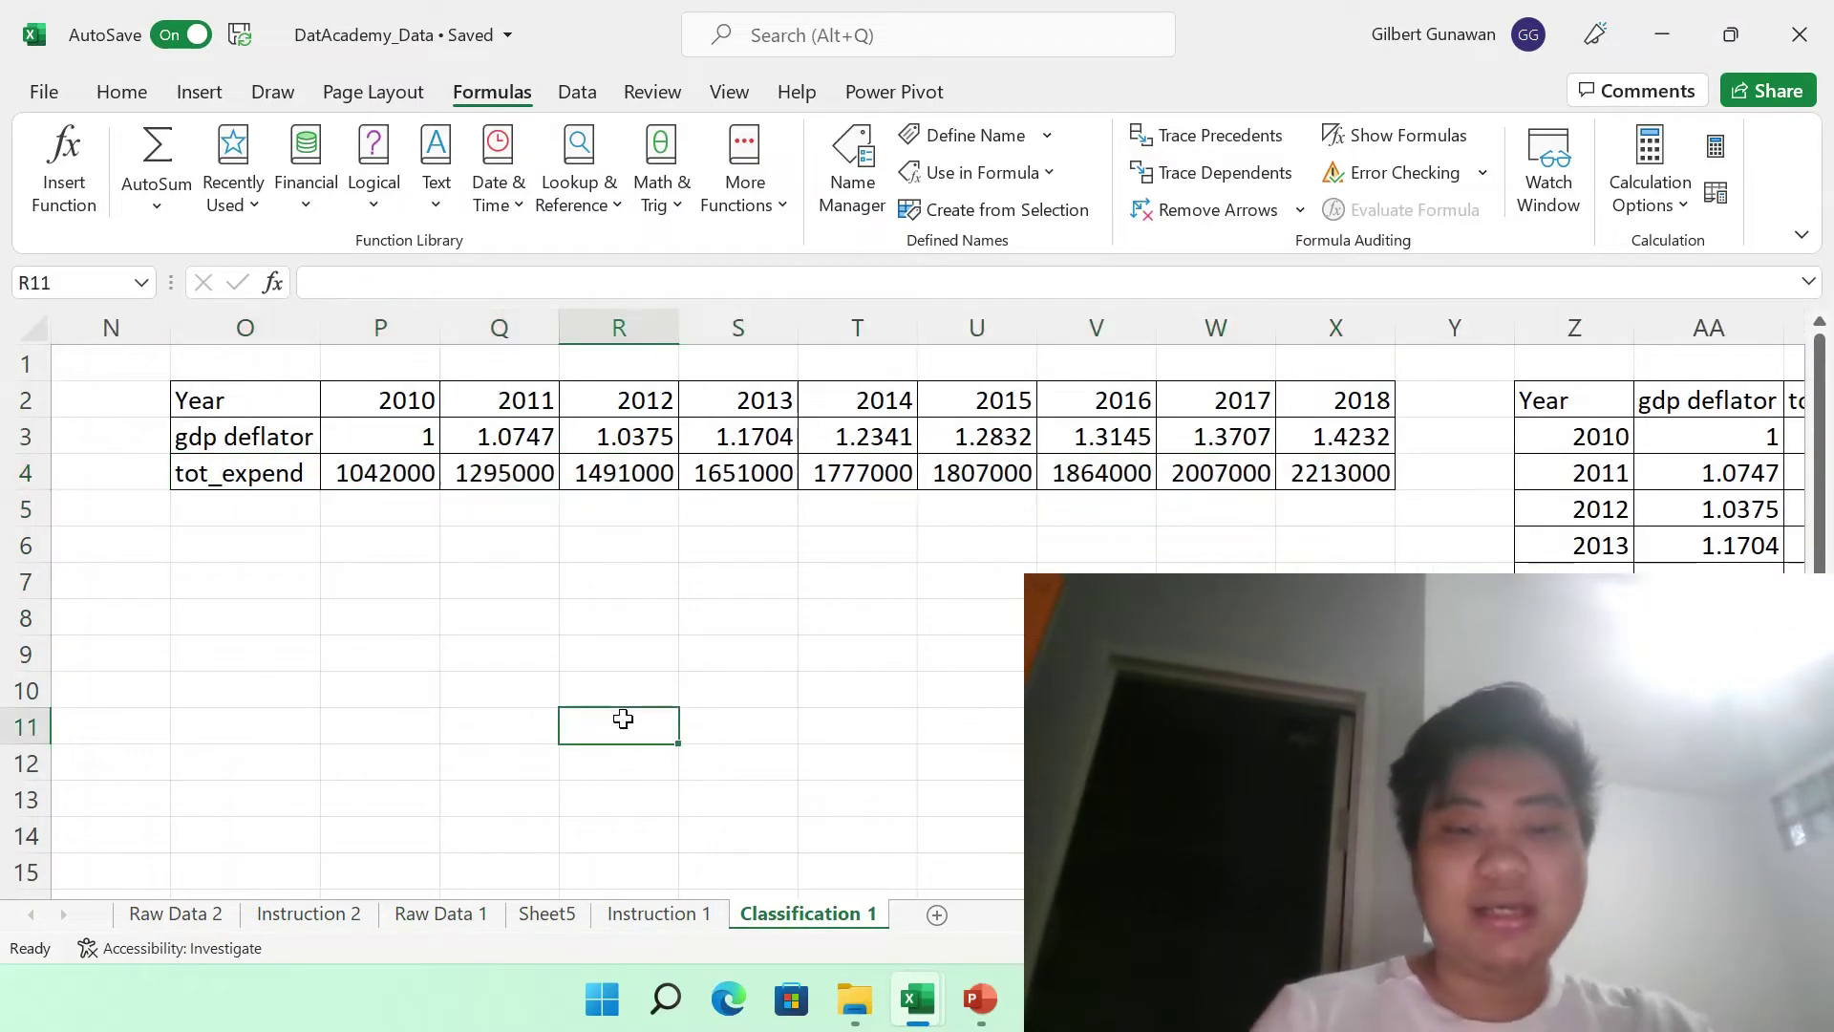
click(482, 925)
key(Down)
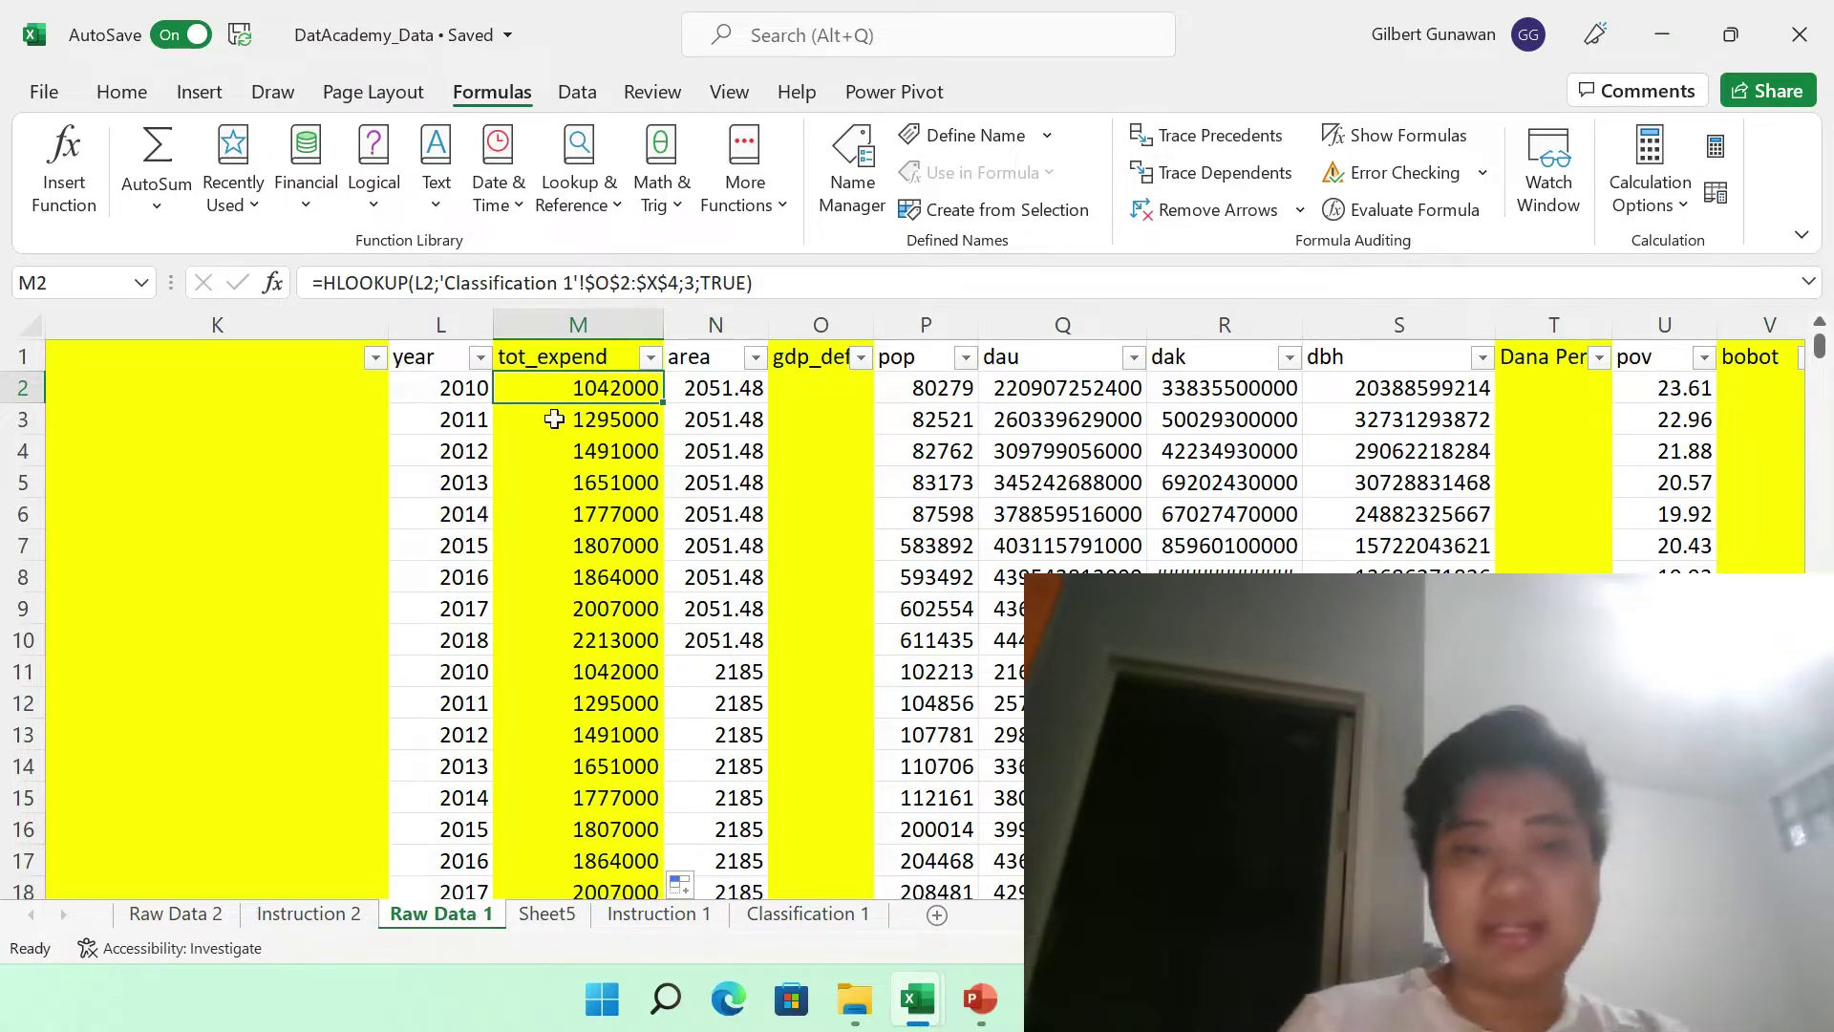
- Replace M2's hard-coded row index 3 with a MATCH on the tot_expend header M1
click(697, 283)
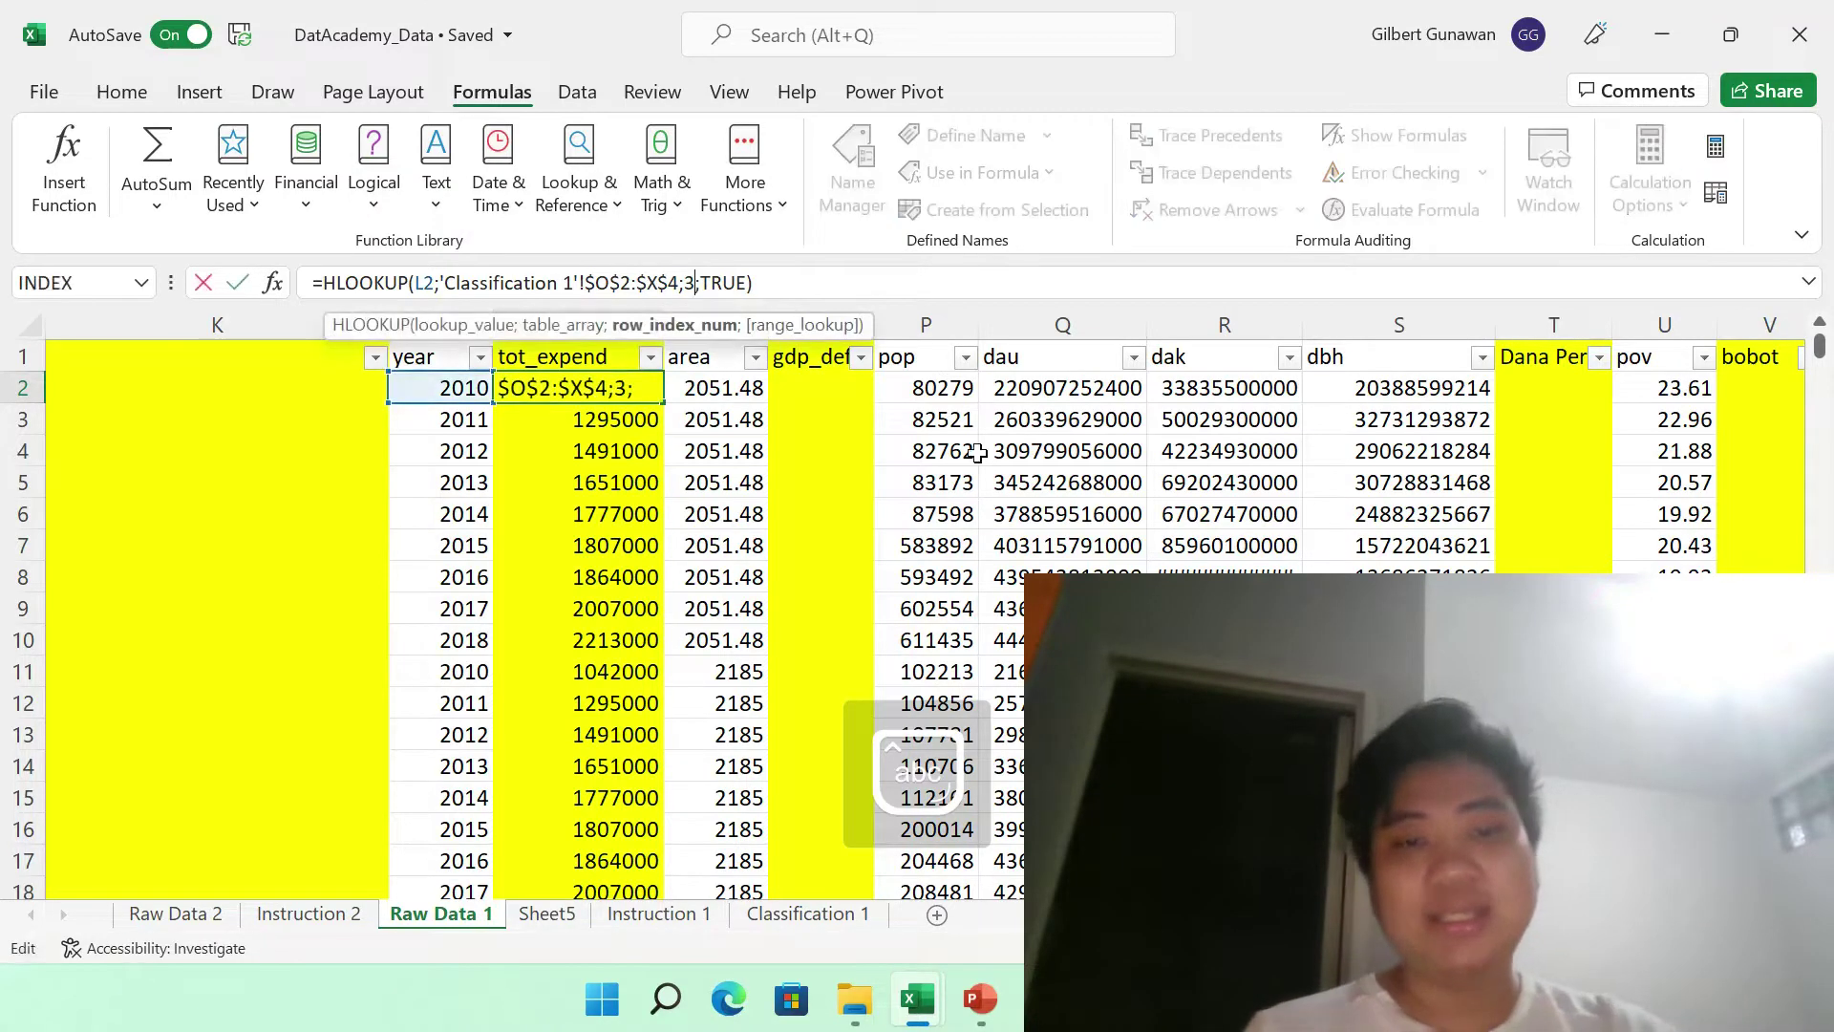
key(BackSpace)
text(match)
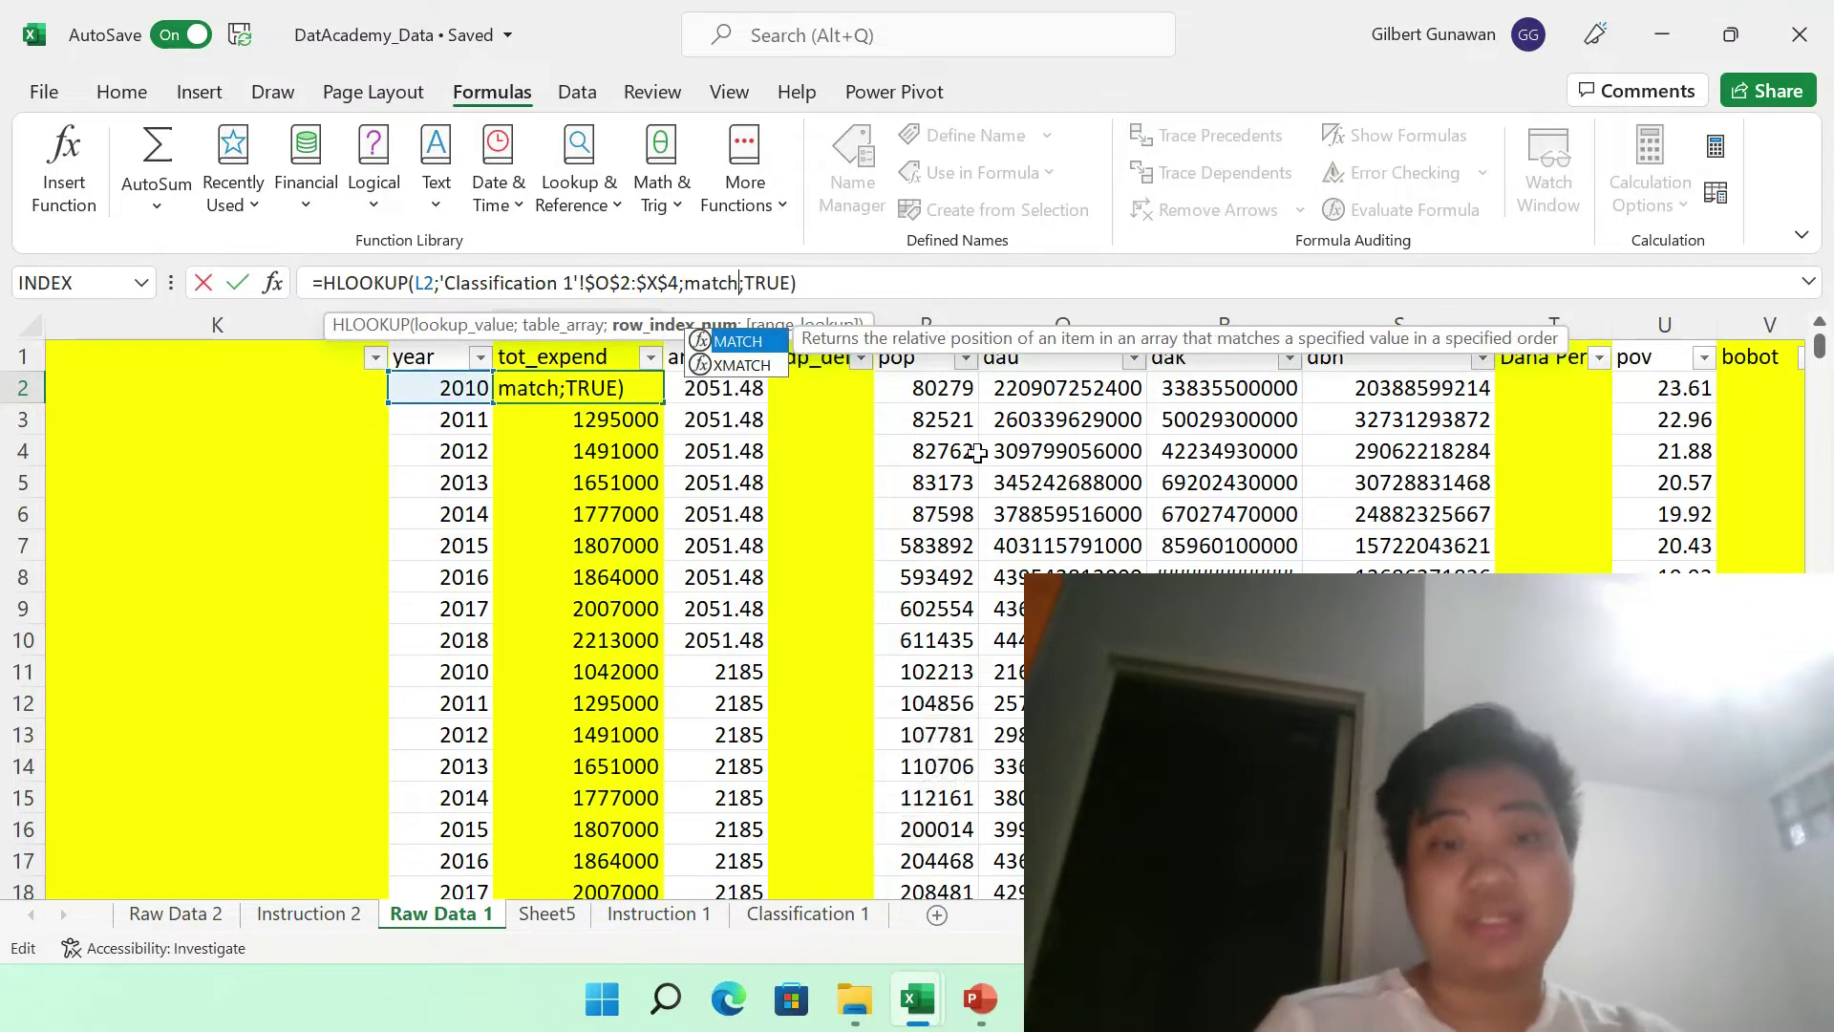
text(()
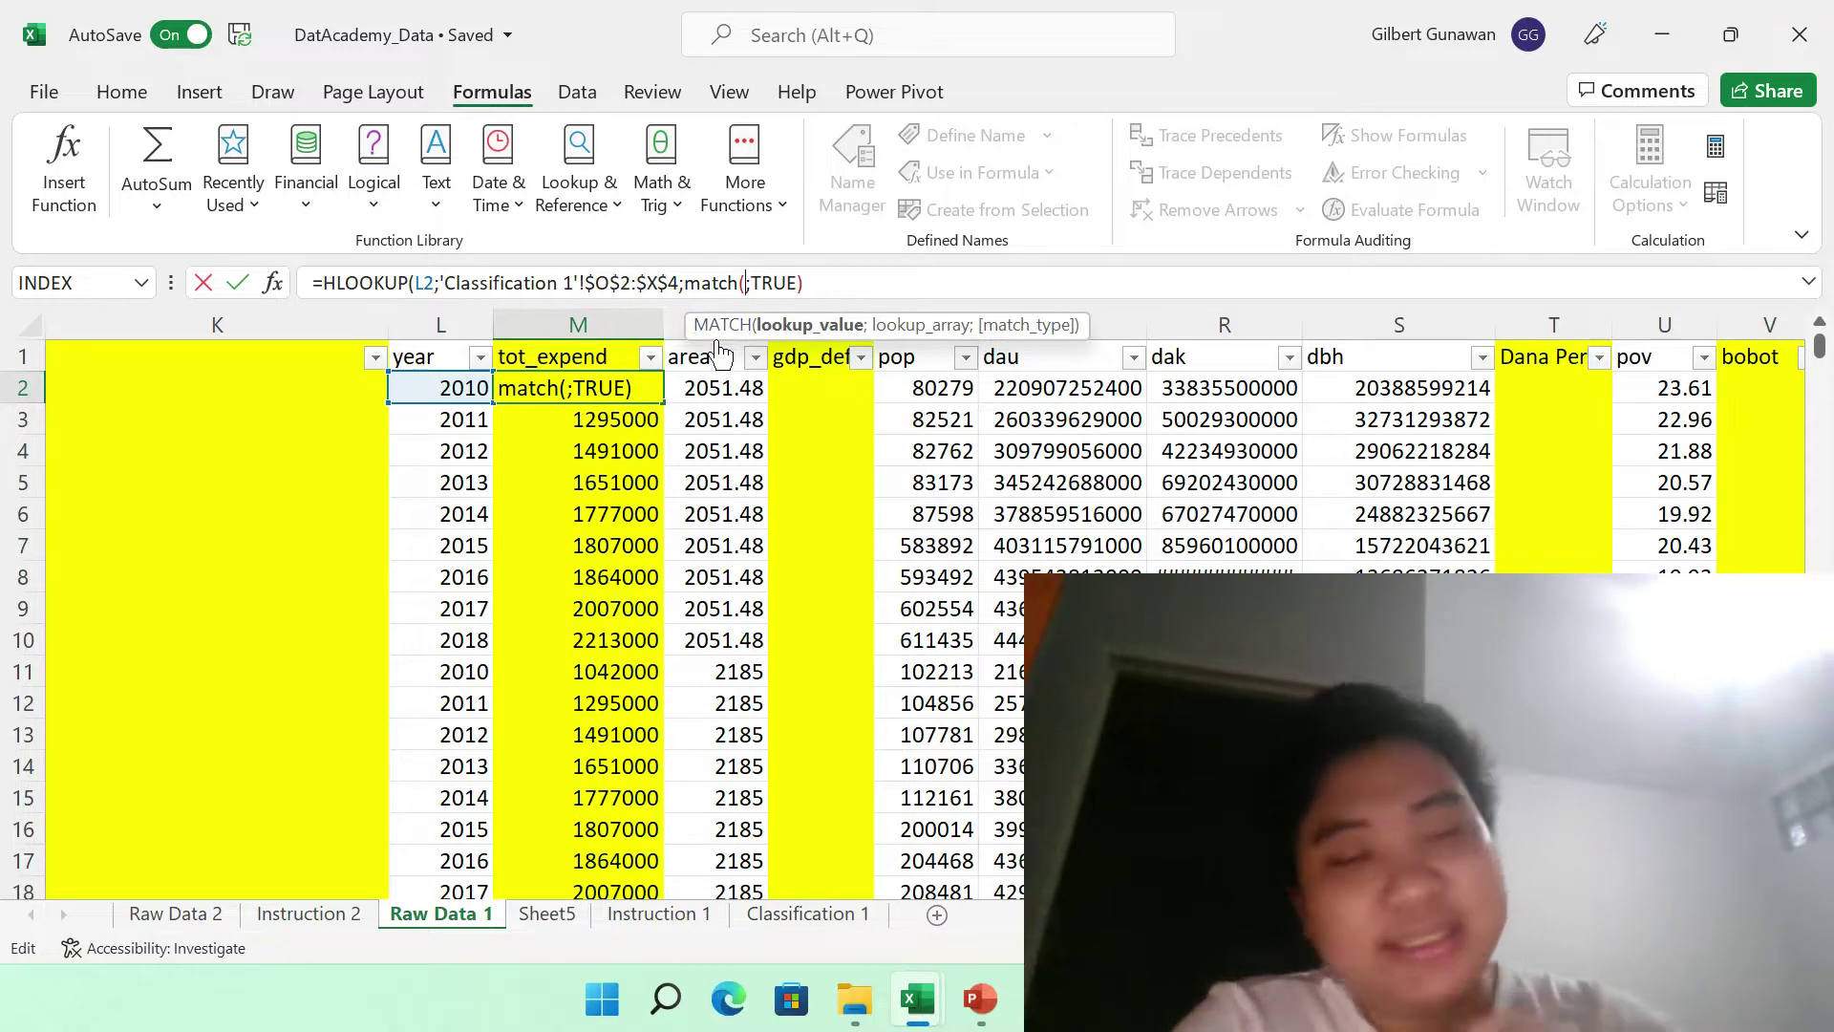
click(450, 387)
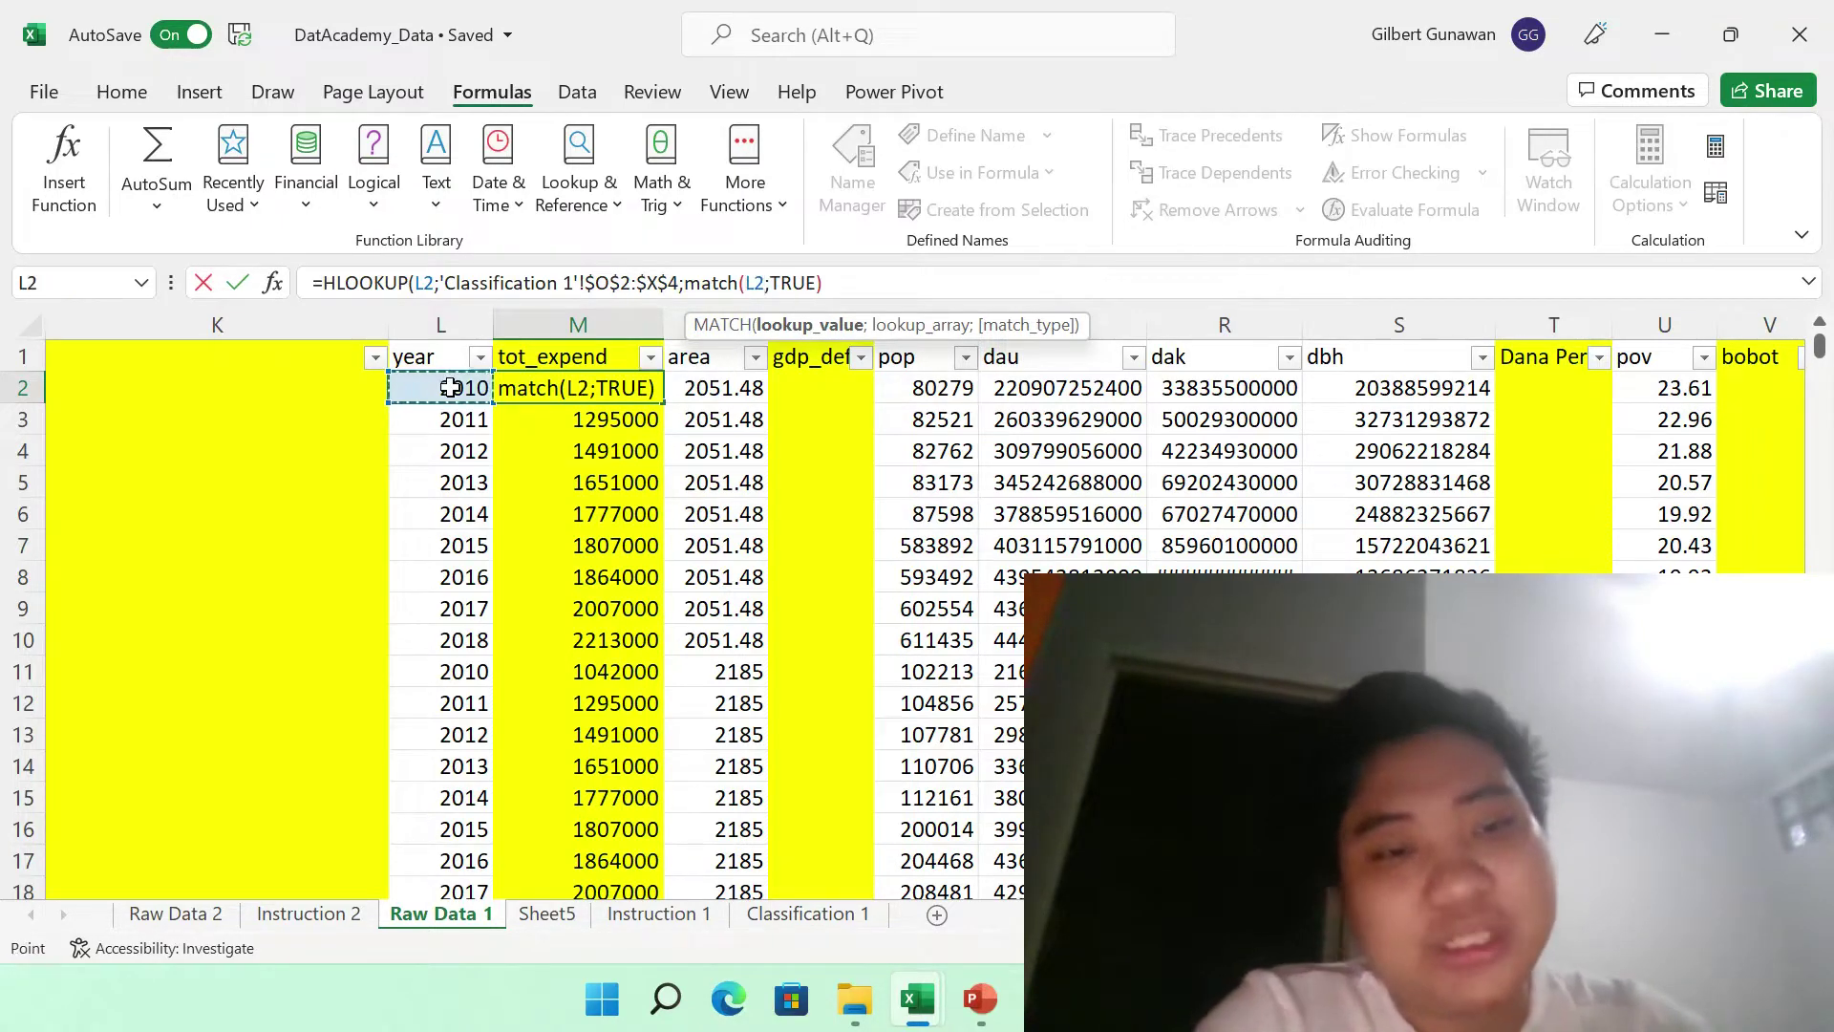
click(546, 354)
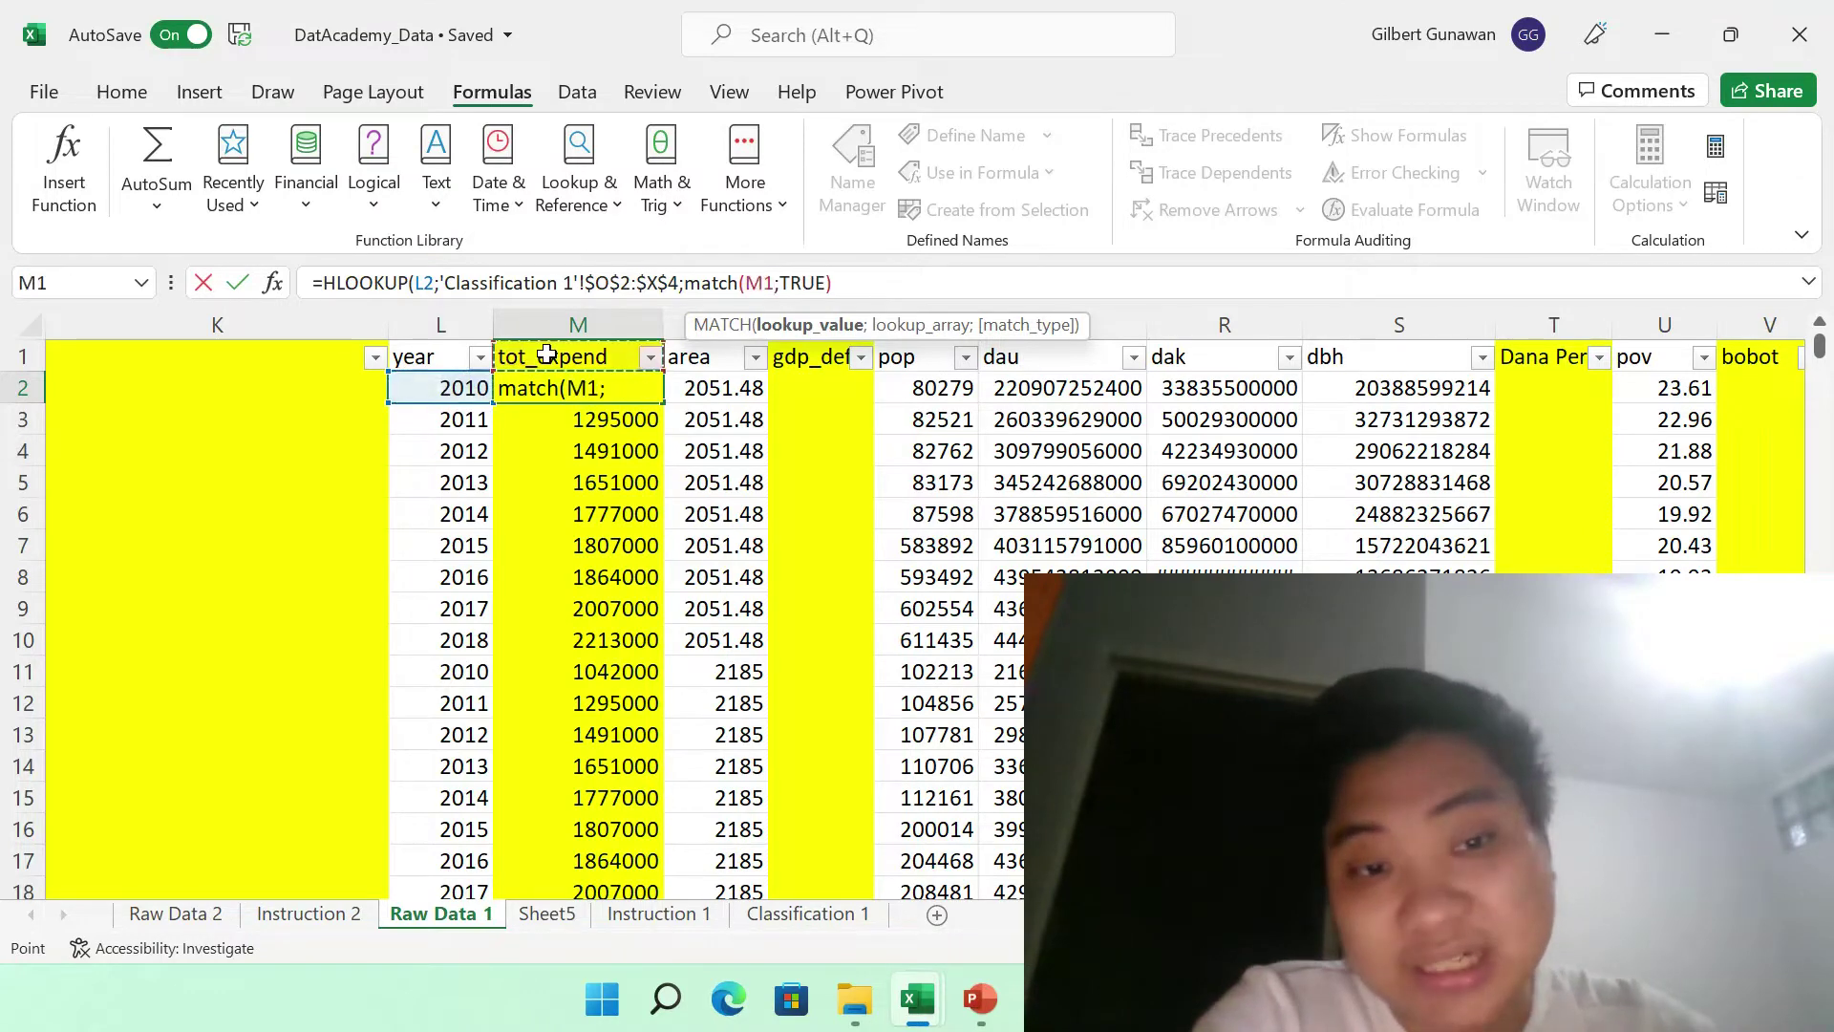
text(;)
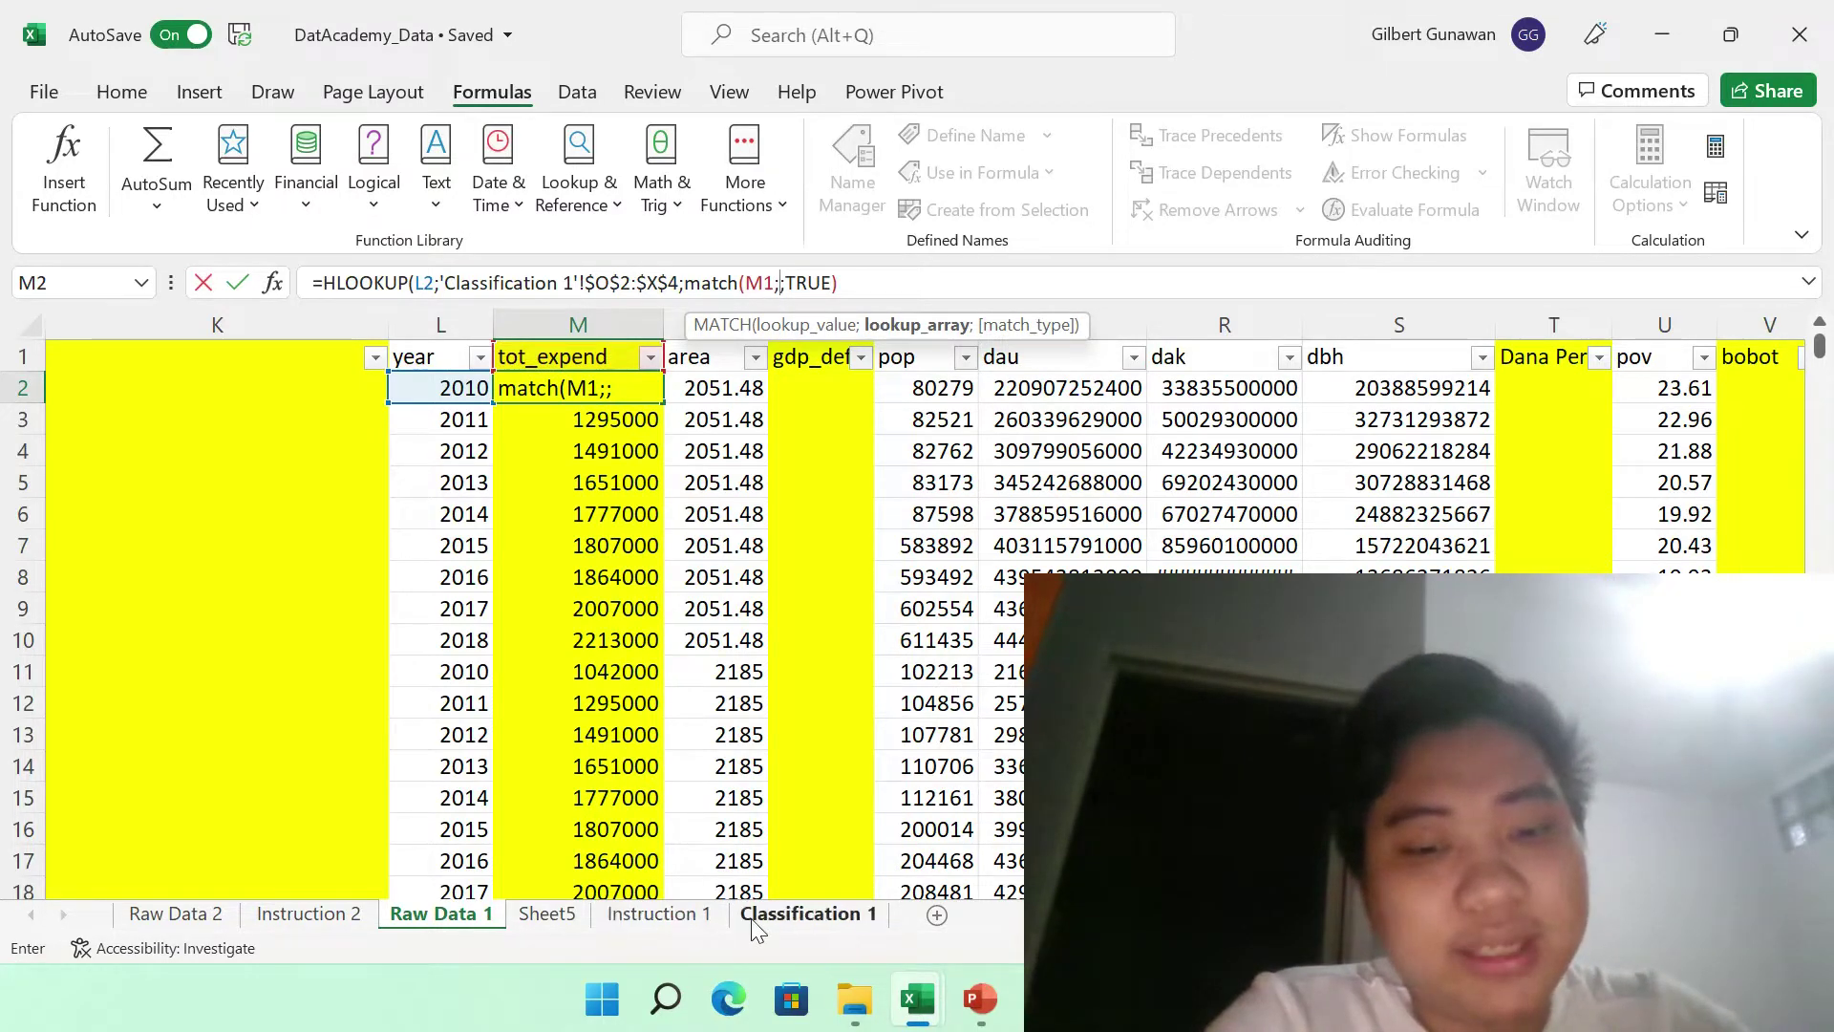
- Point MATCH at Classification 1 row labels O2:O4 with match type 0 and commit
click(791, 915)
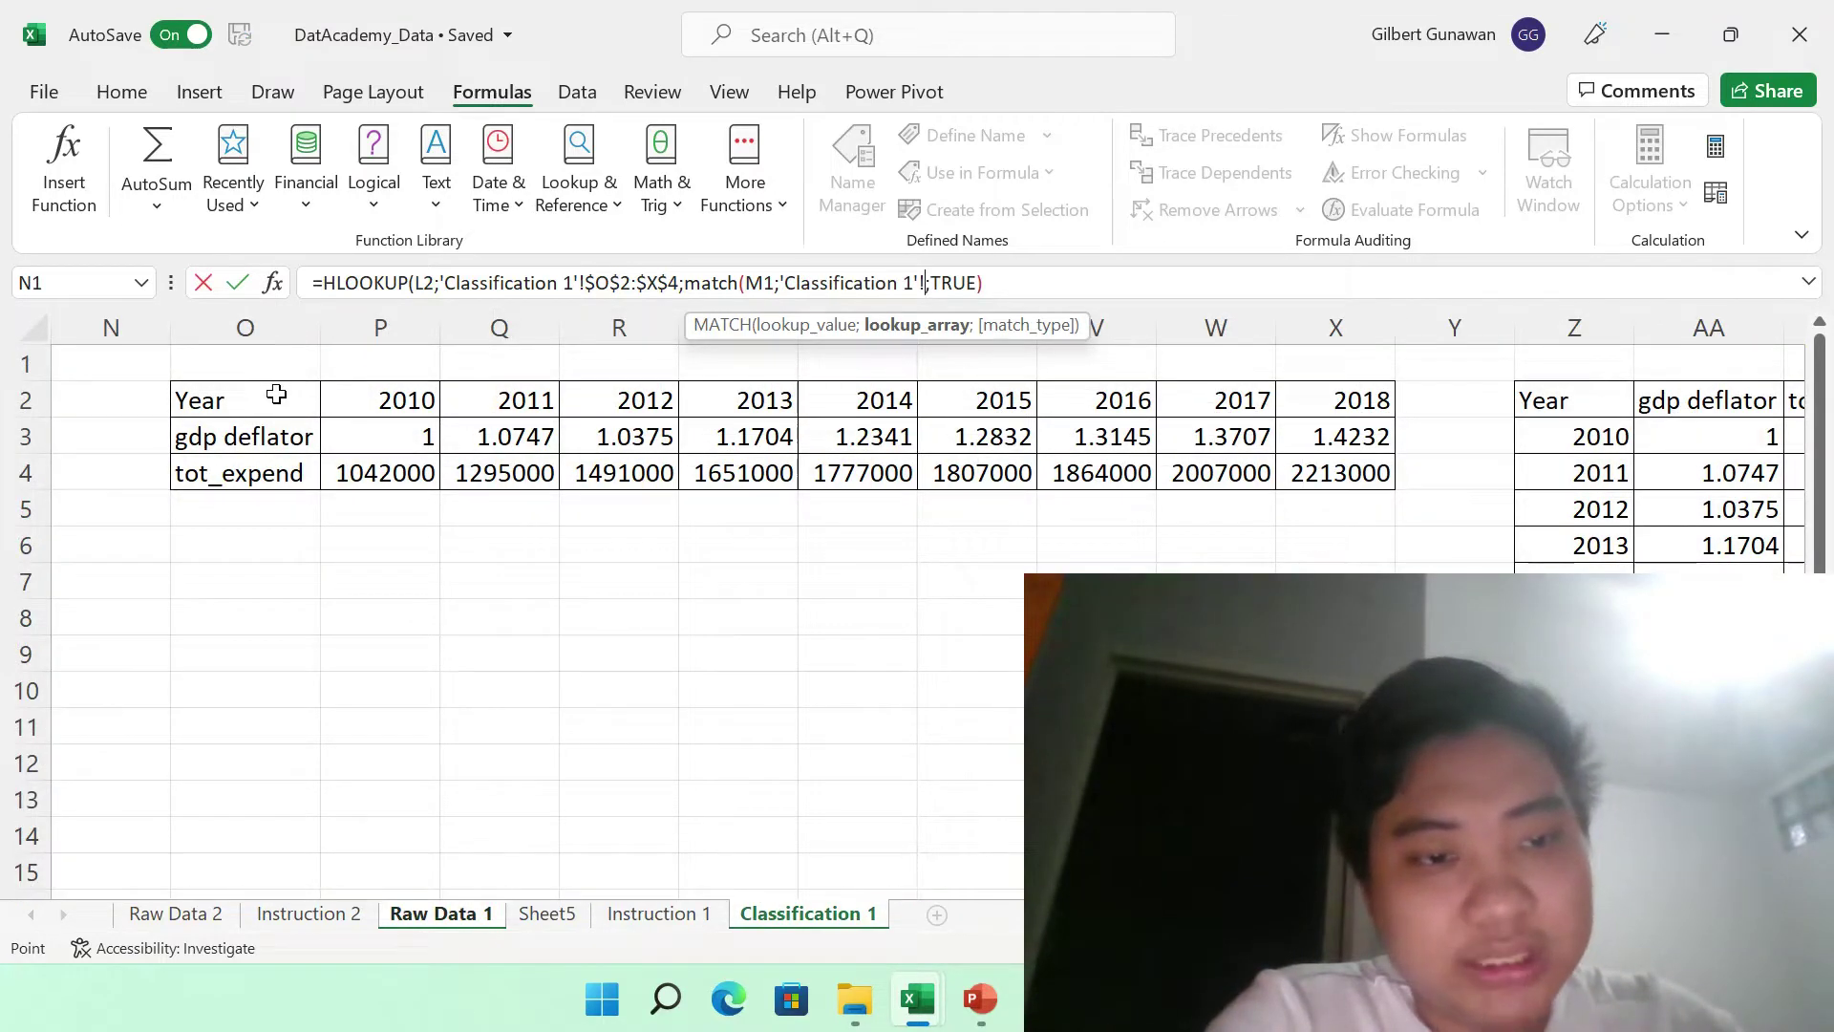
drag(276, 395, 270, 454)
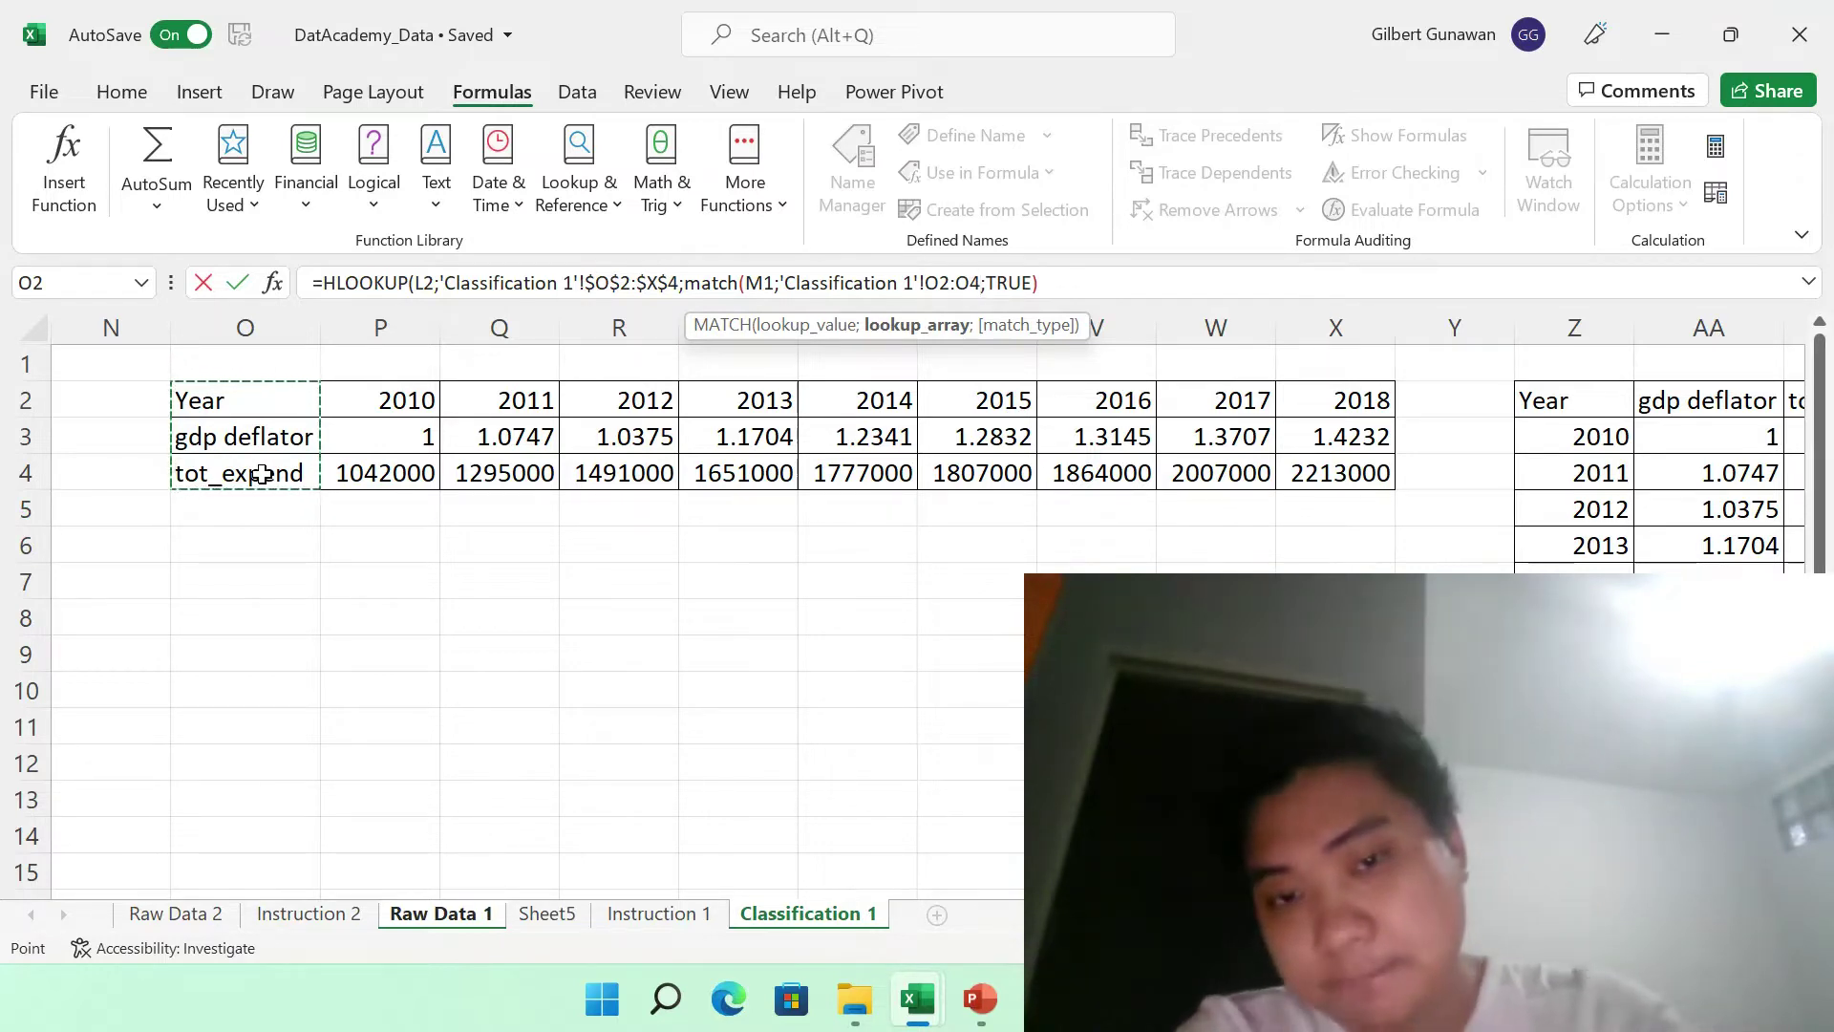
text(;)
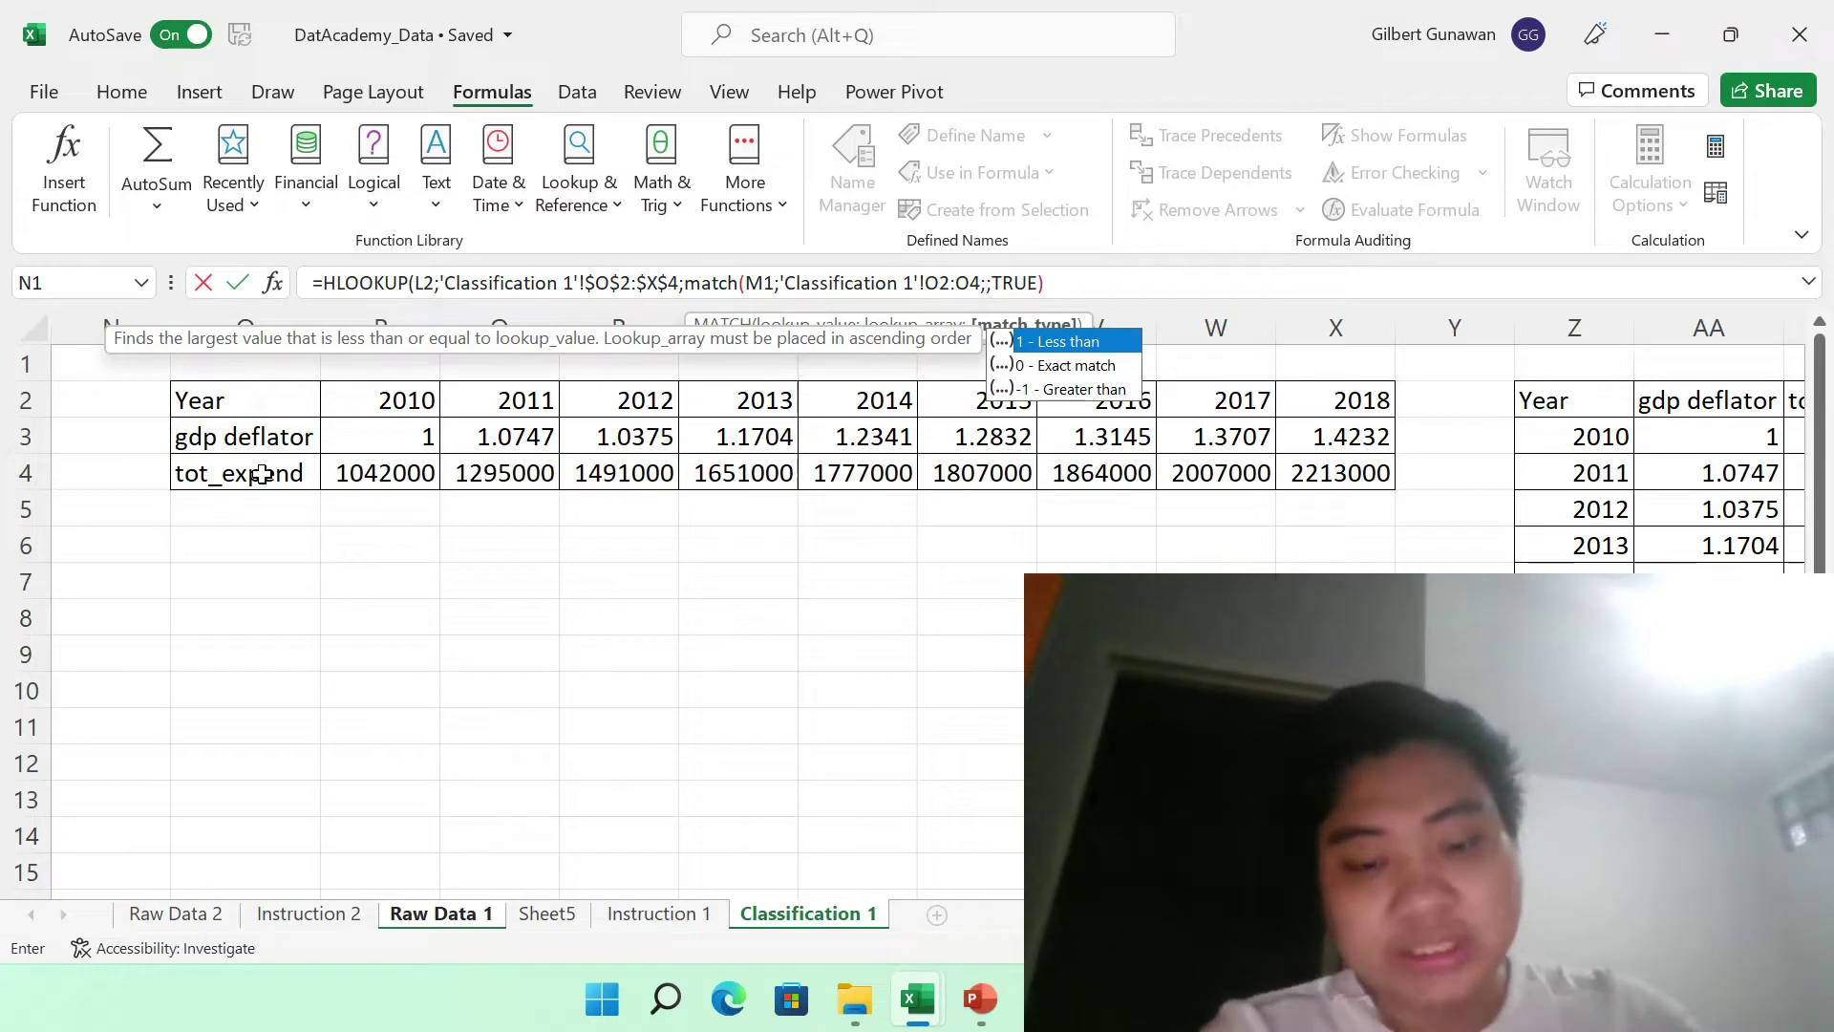
text(0)
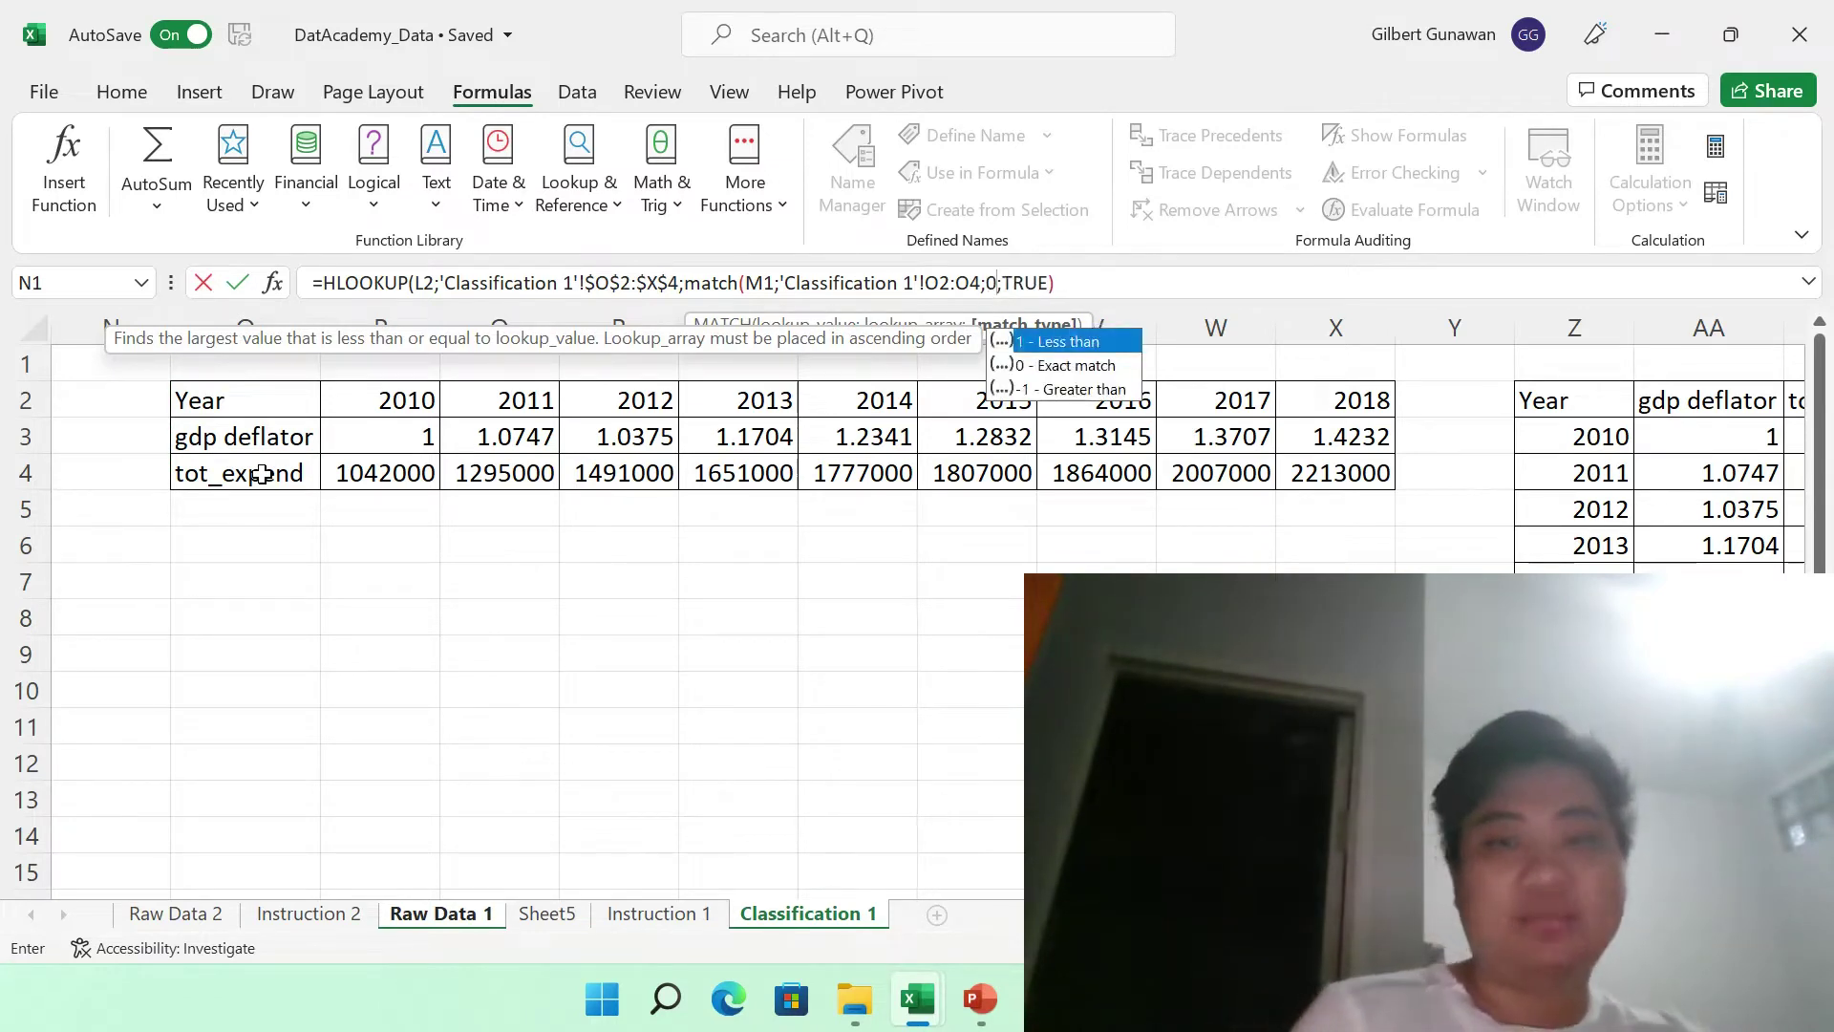
text(/0)
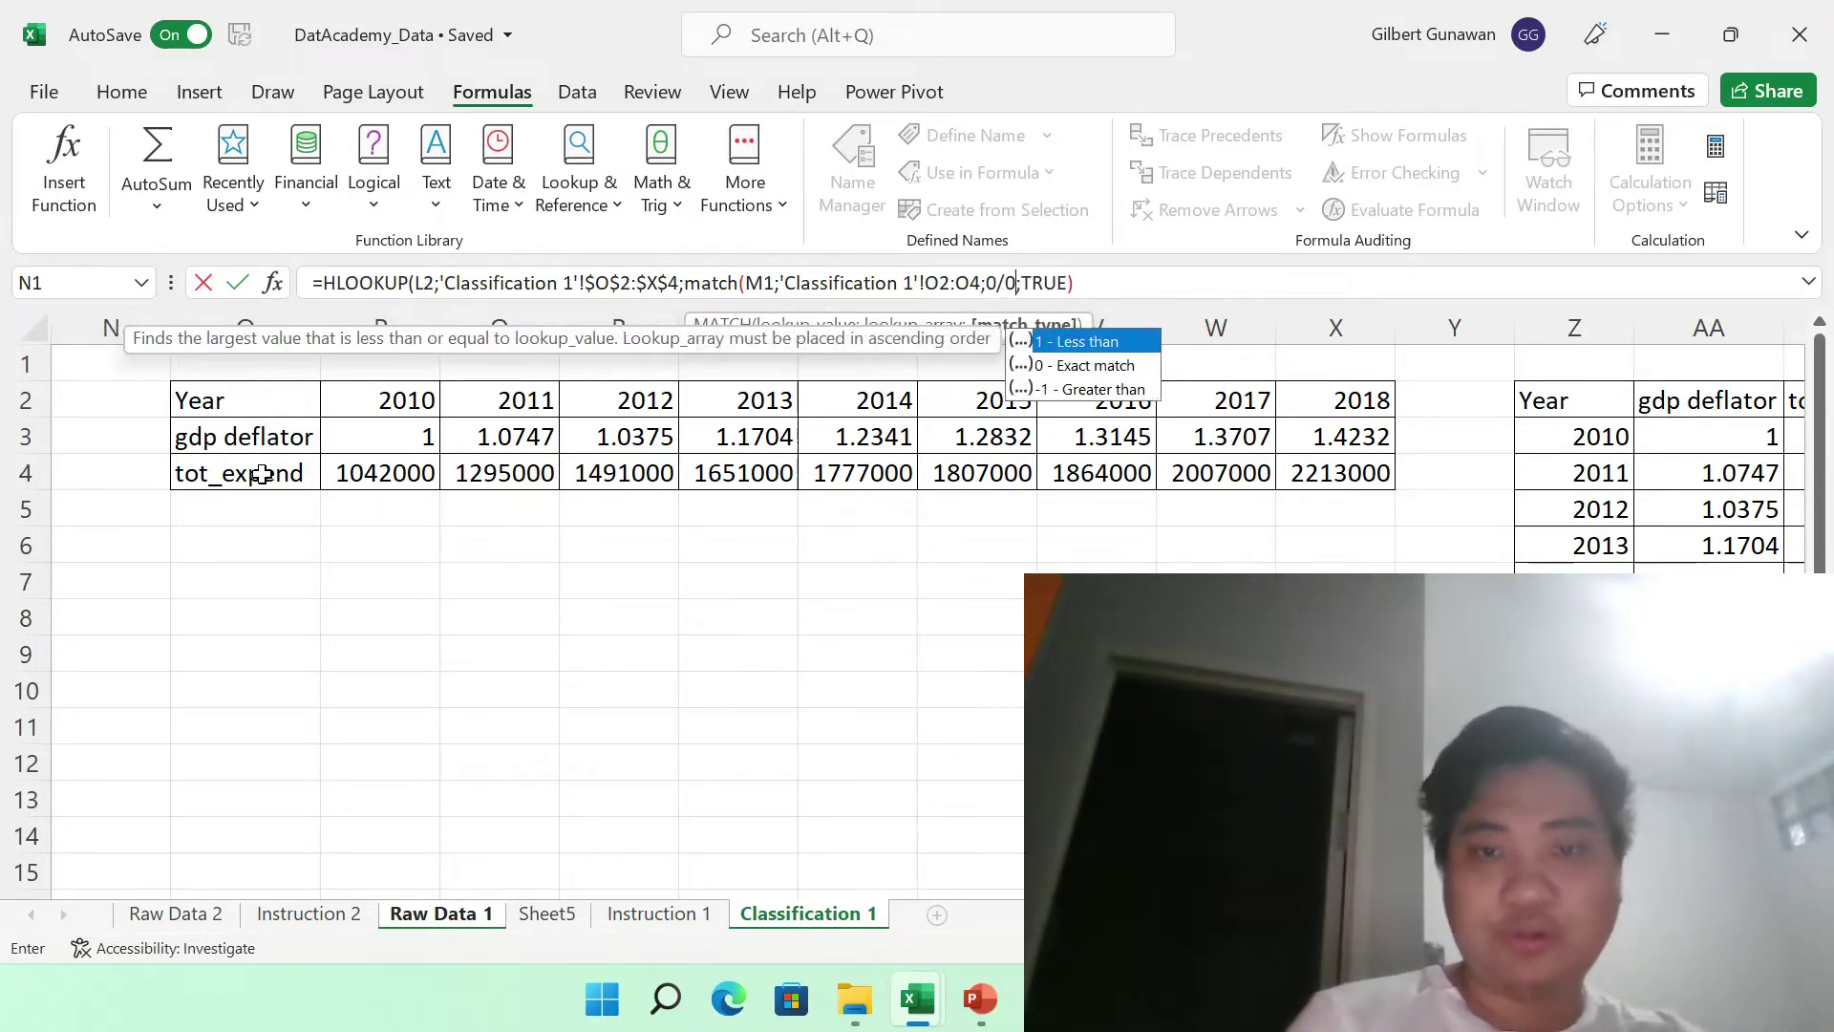
key(BackSpace)
key(BackSpace)
text())
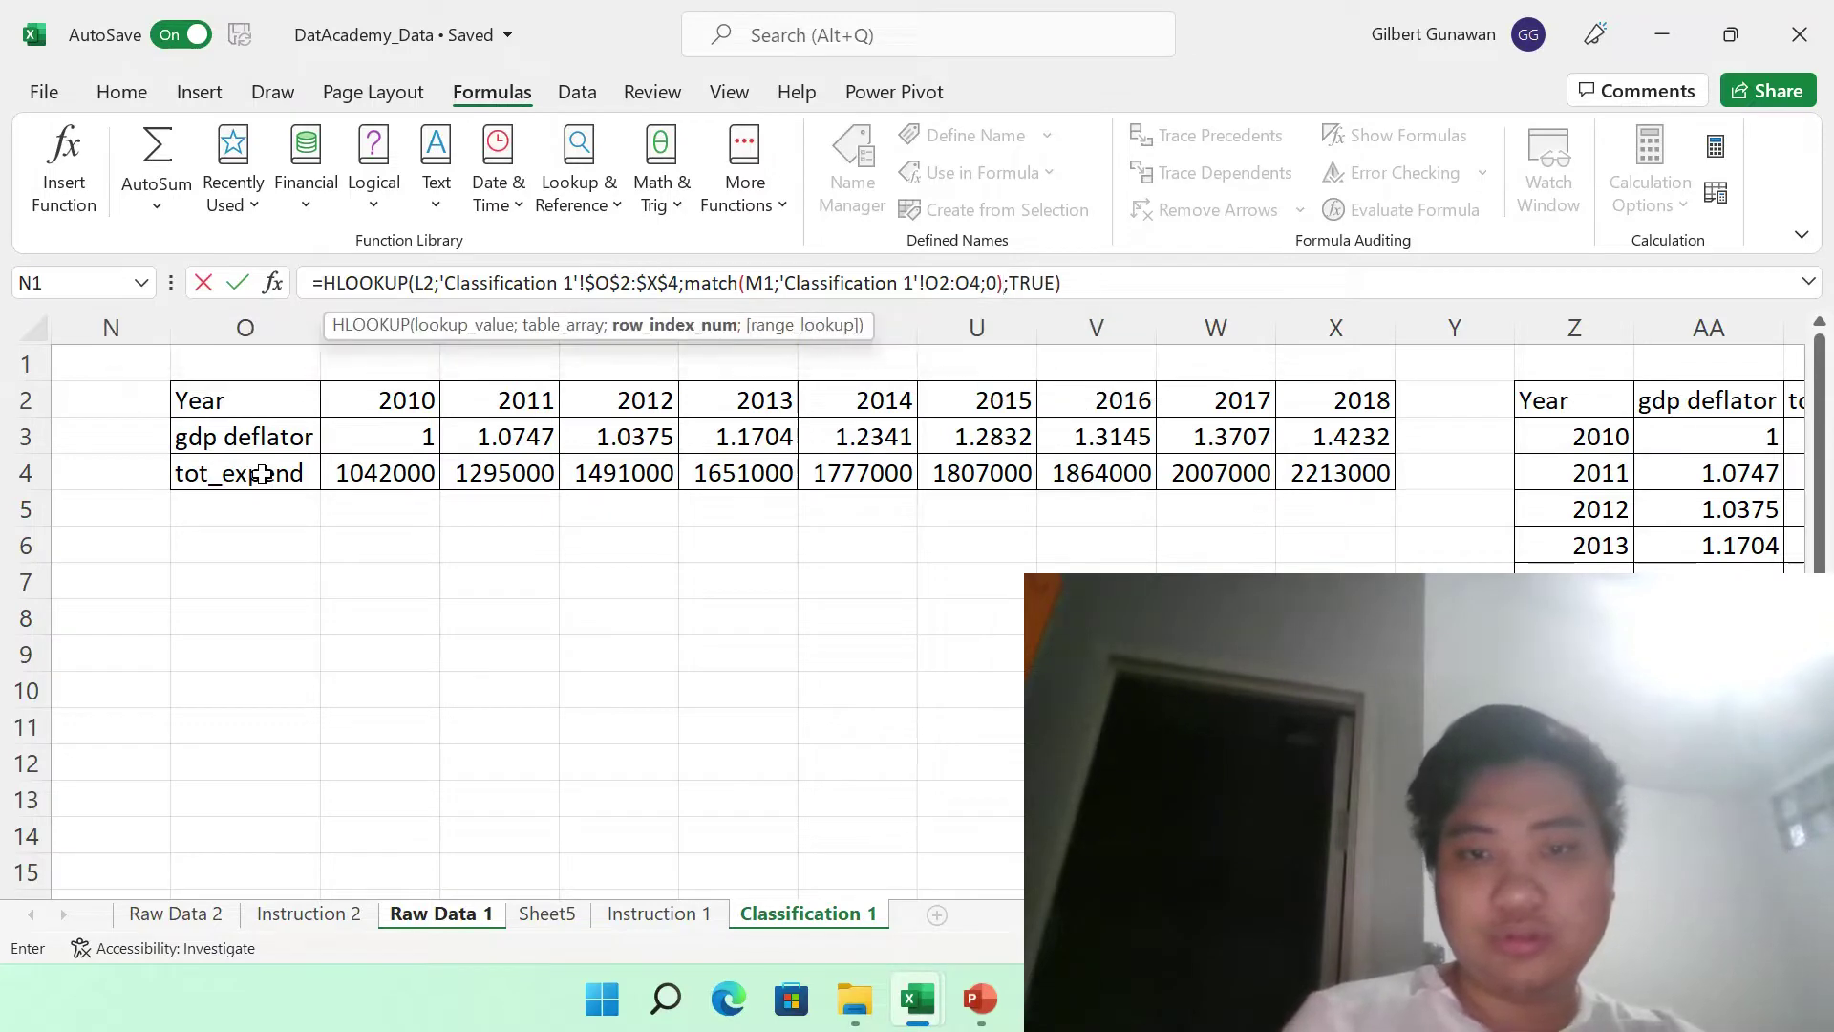
key(BackSpace)
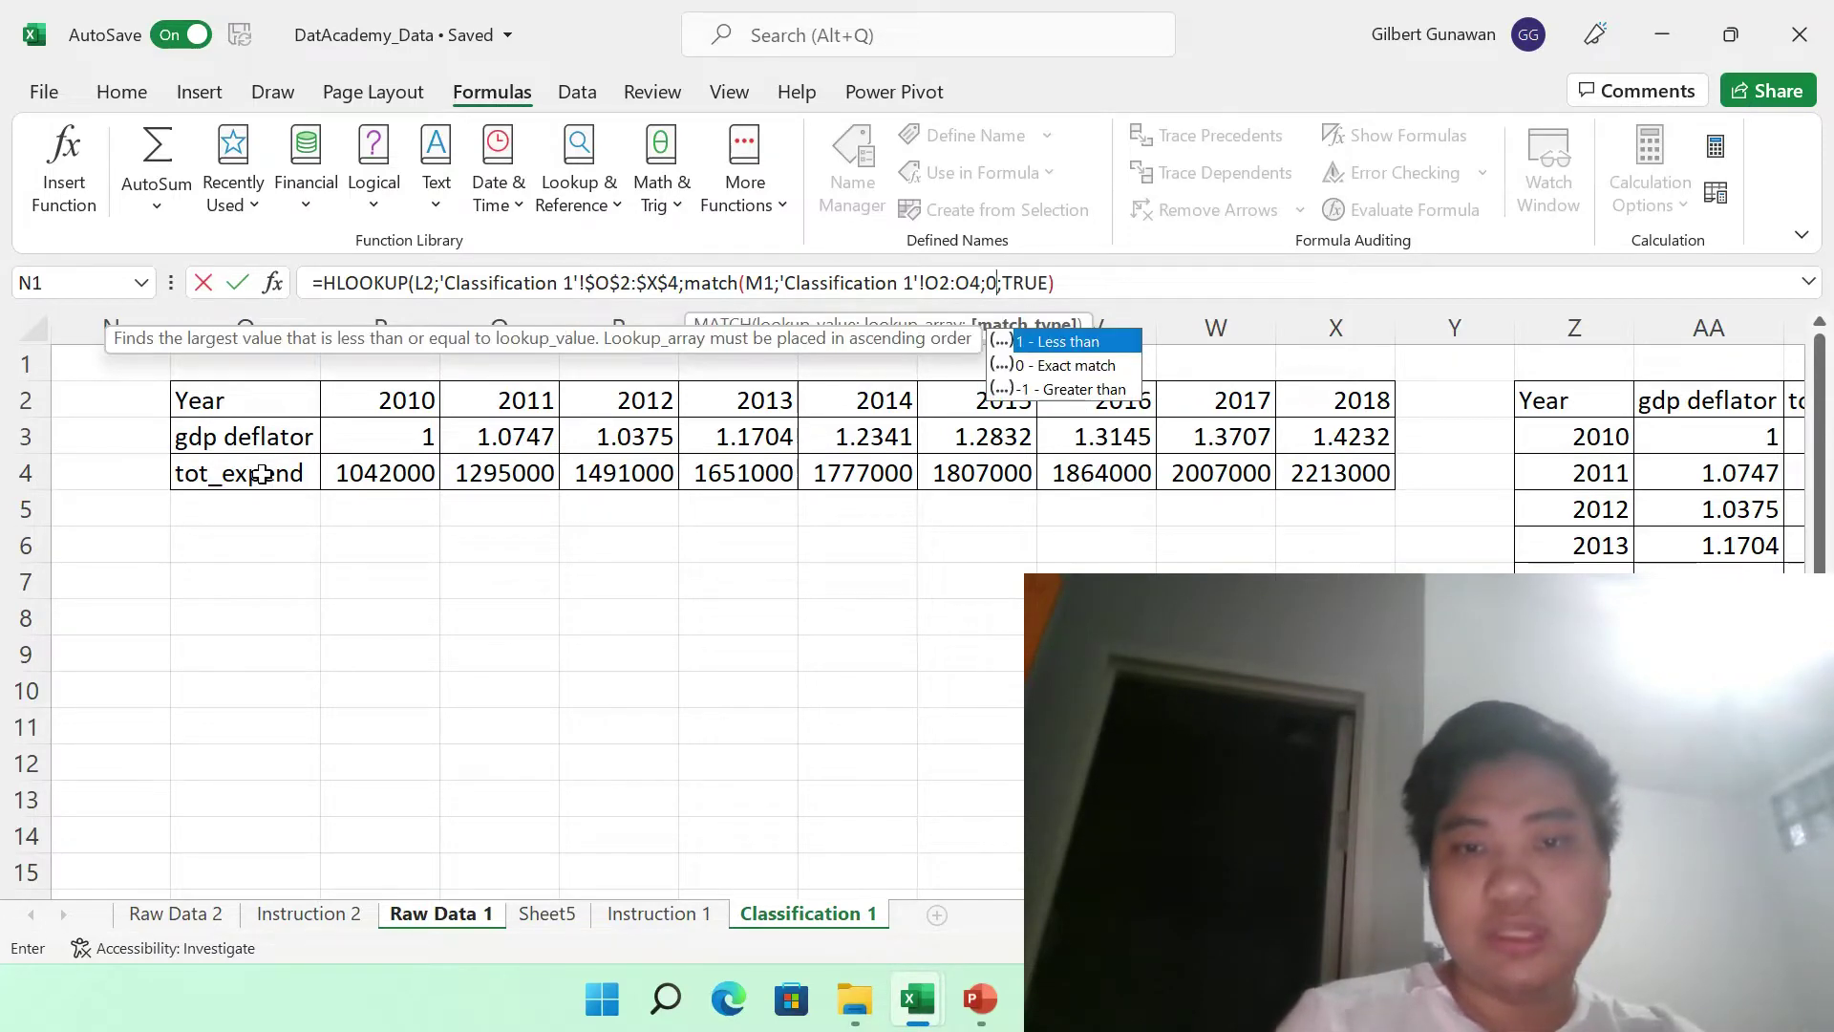
text())
key(Return)
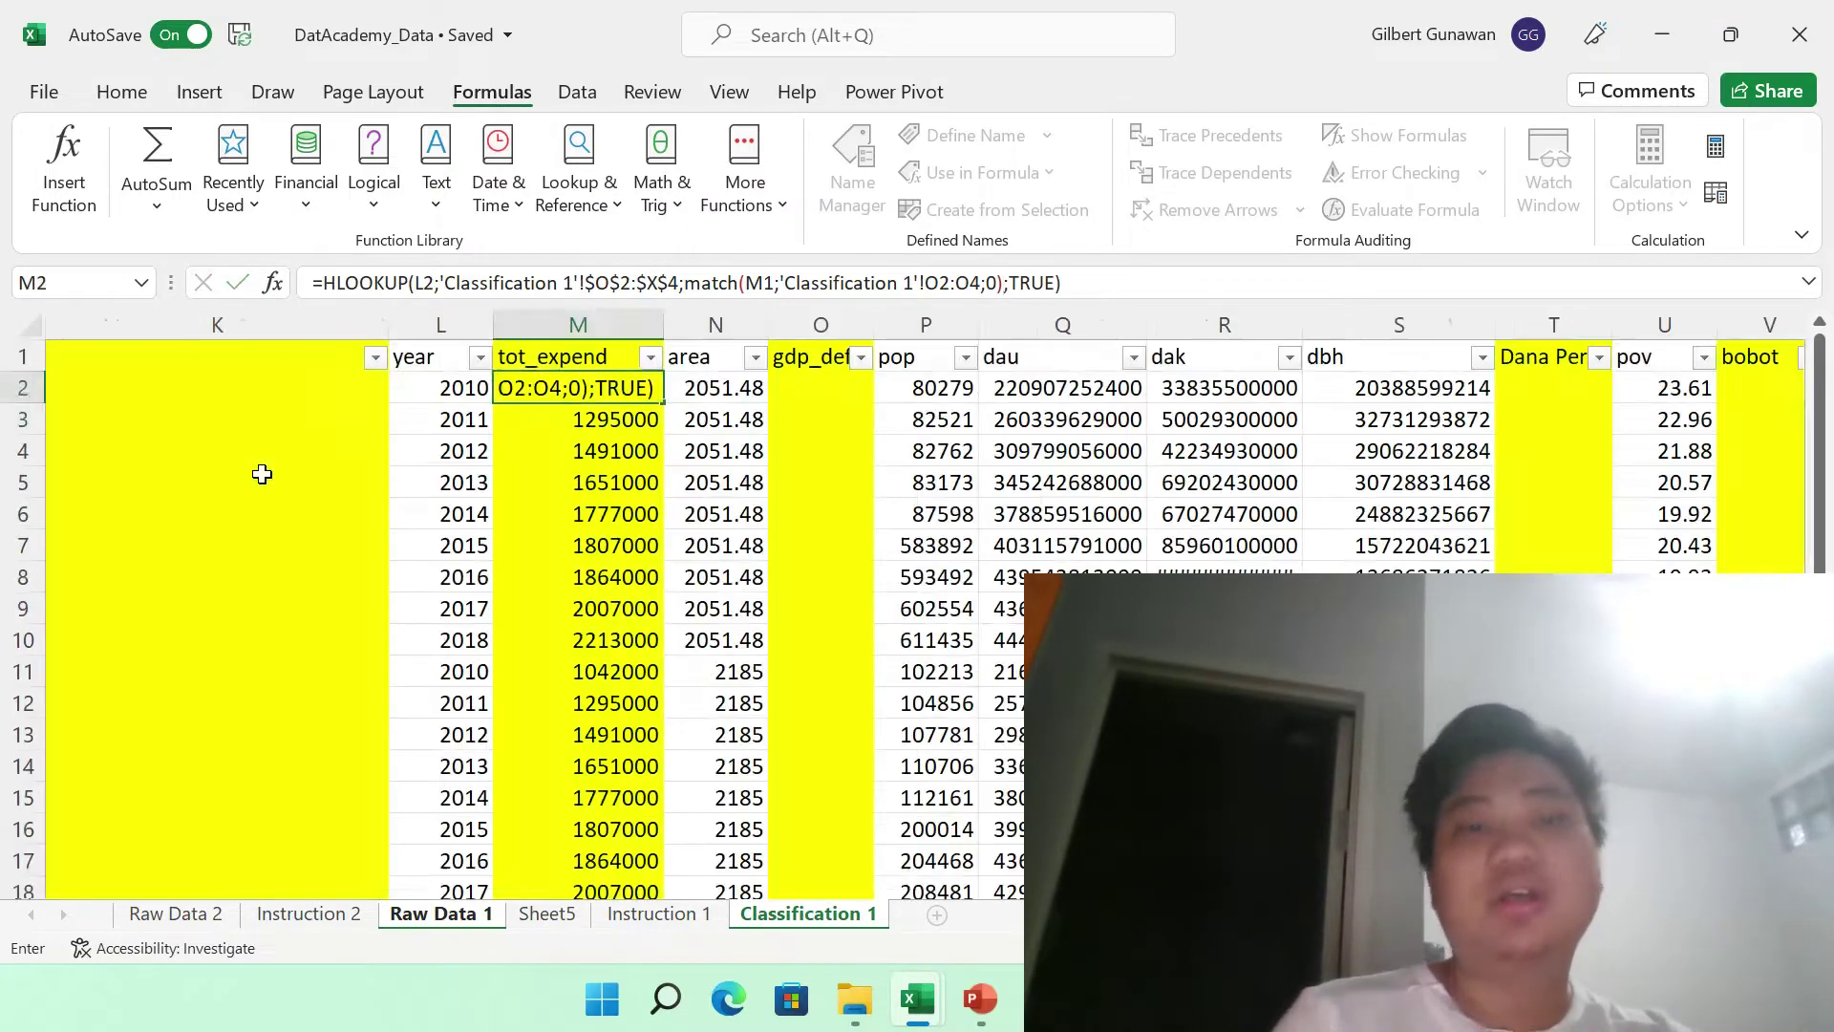
key(Down)
key(Up)
key(Up)
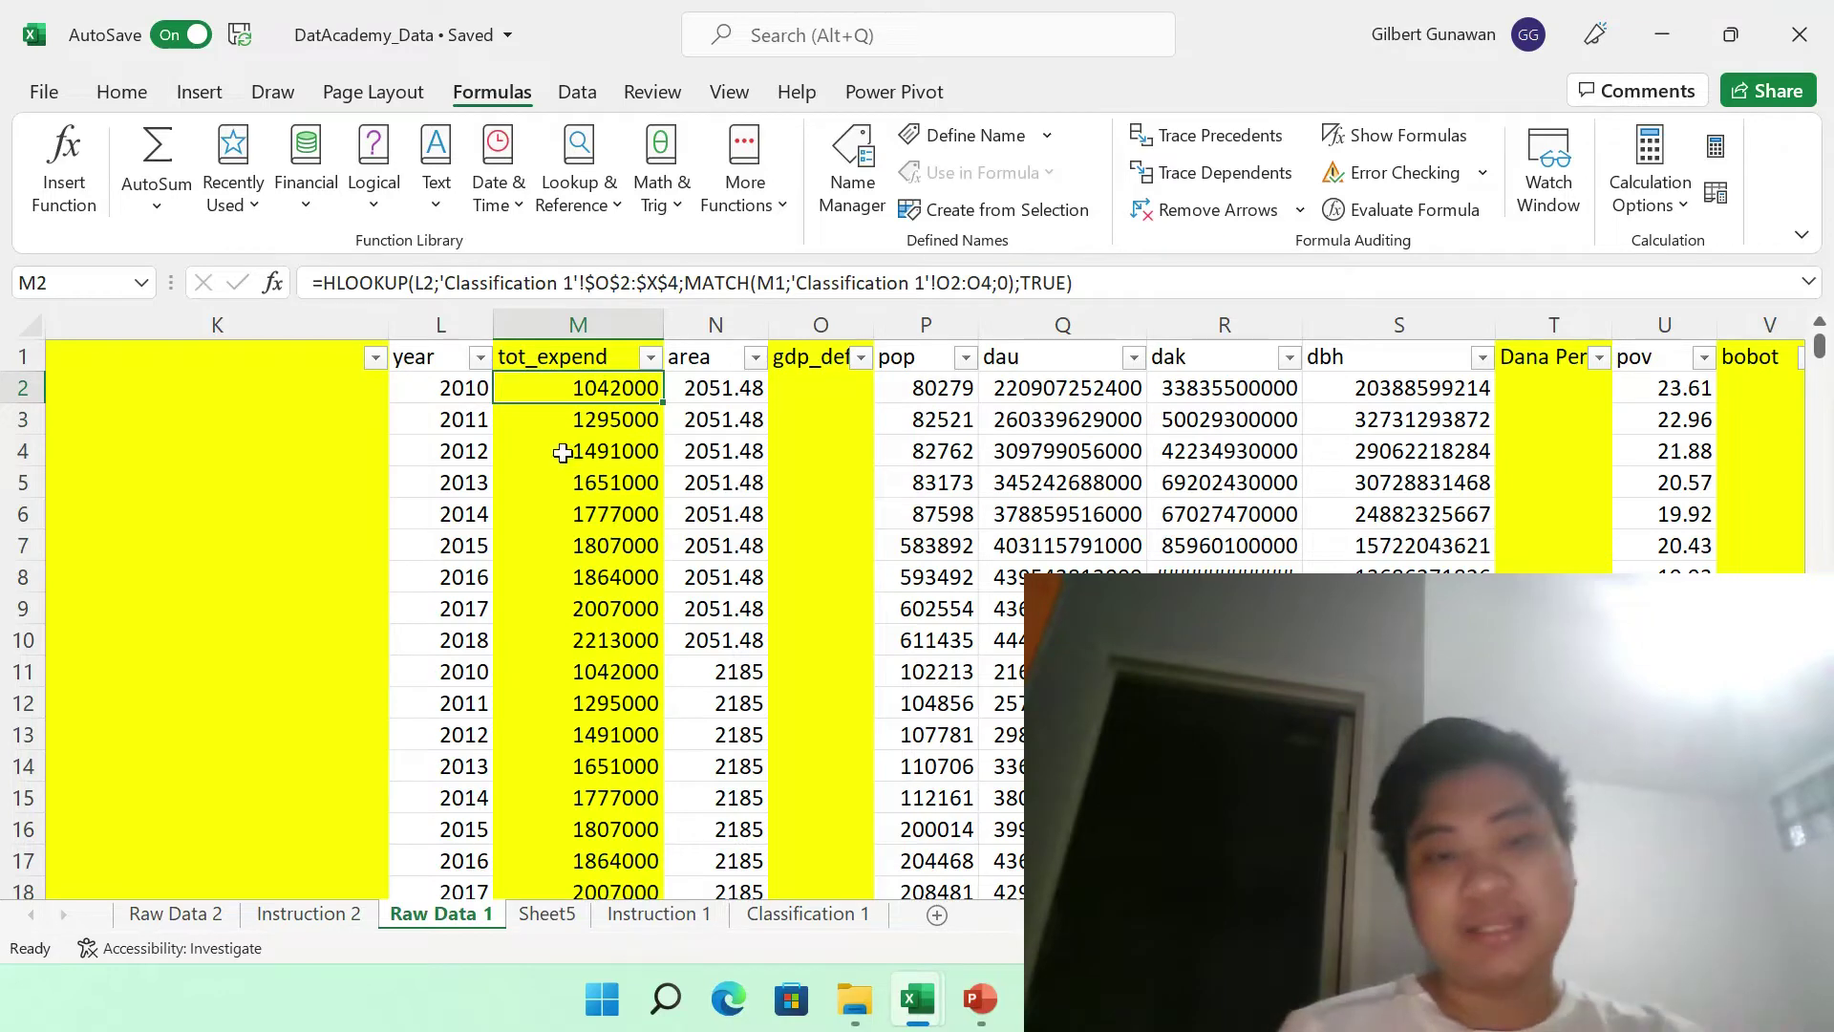
- Lock MATCH's header reference to M$1 in M2's formula
click(571, 347)
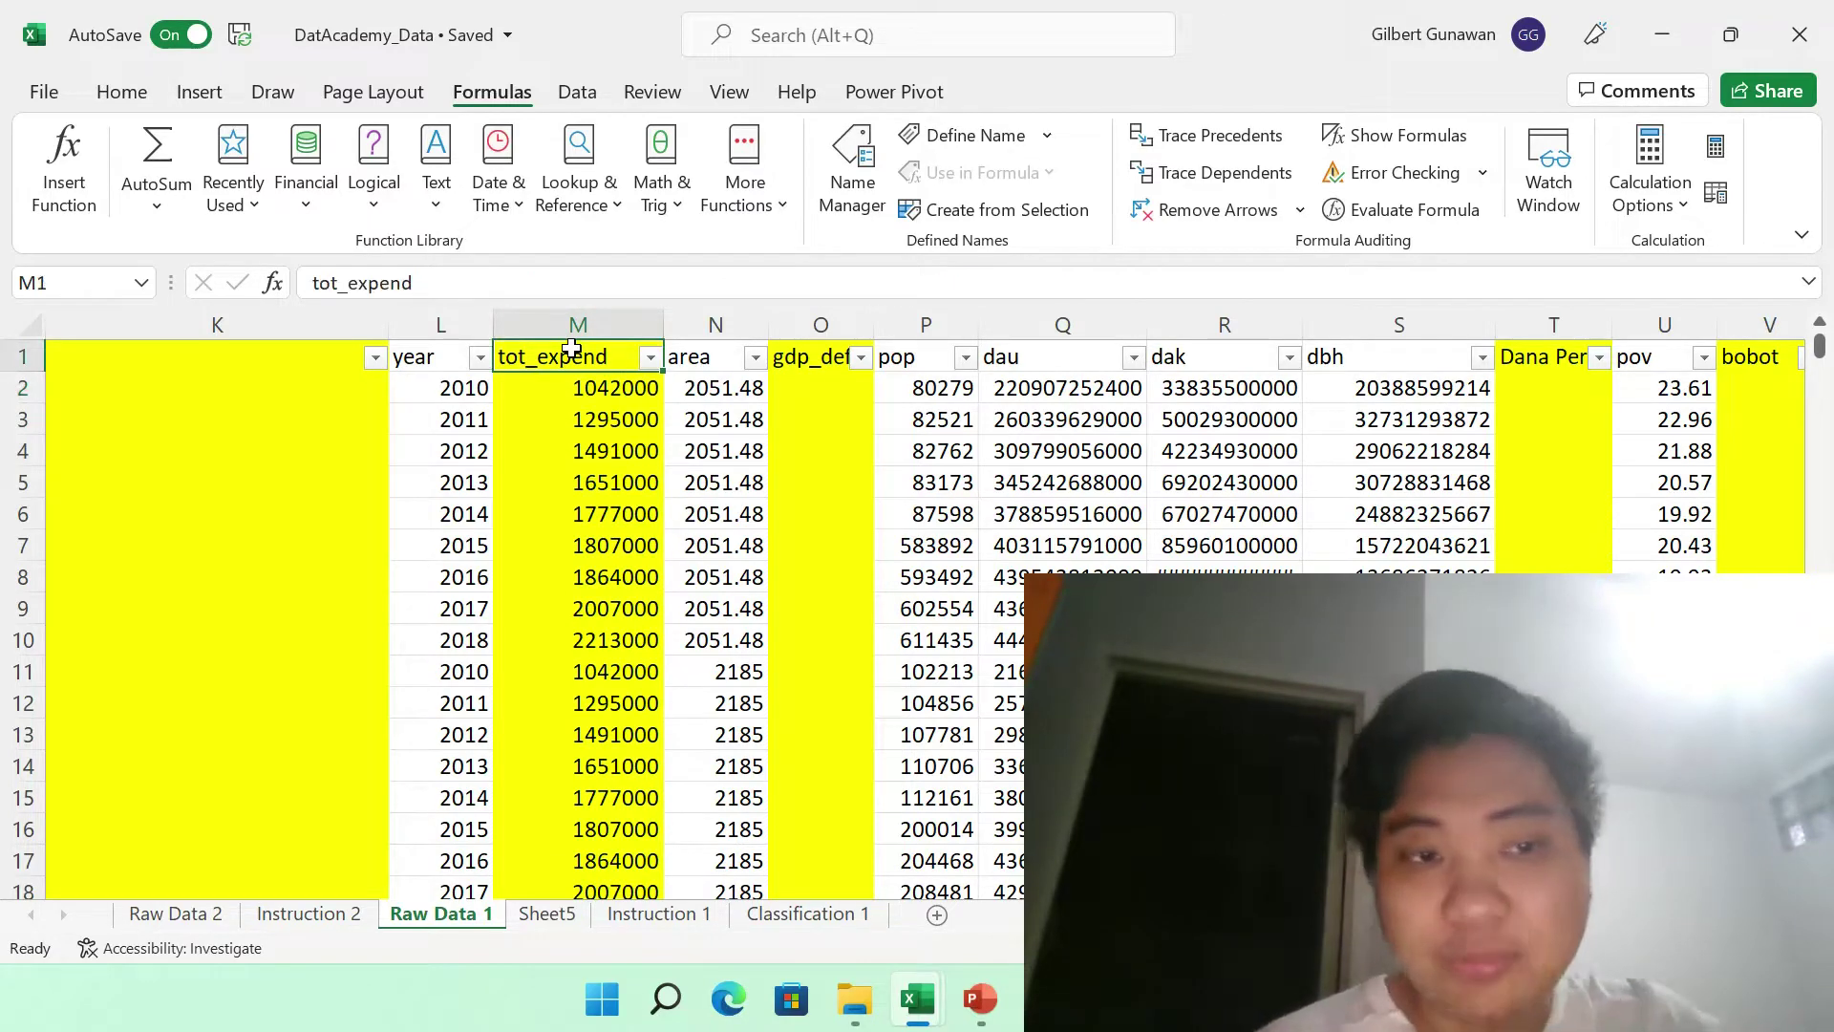
click(29, 353)
click(571, 392)
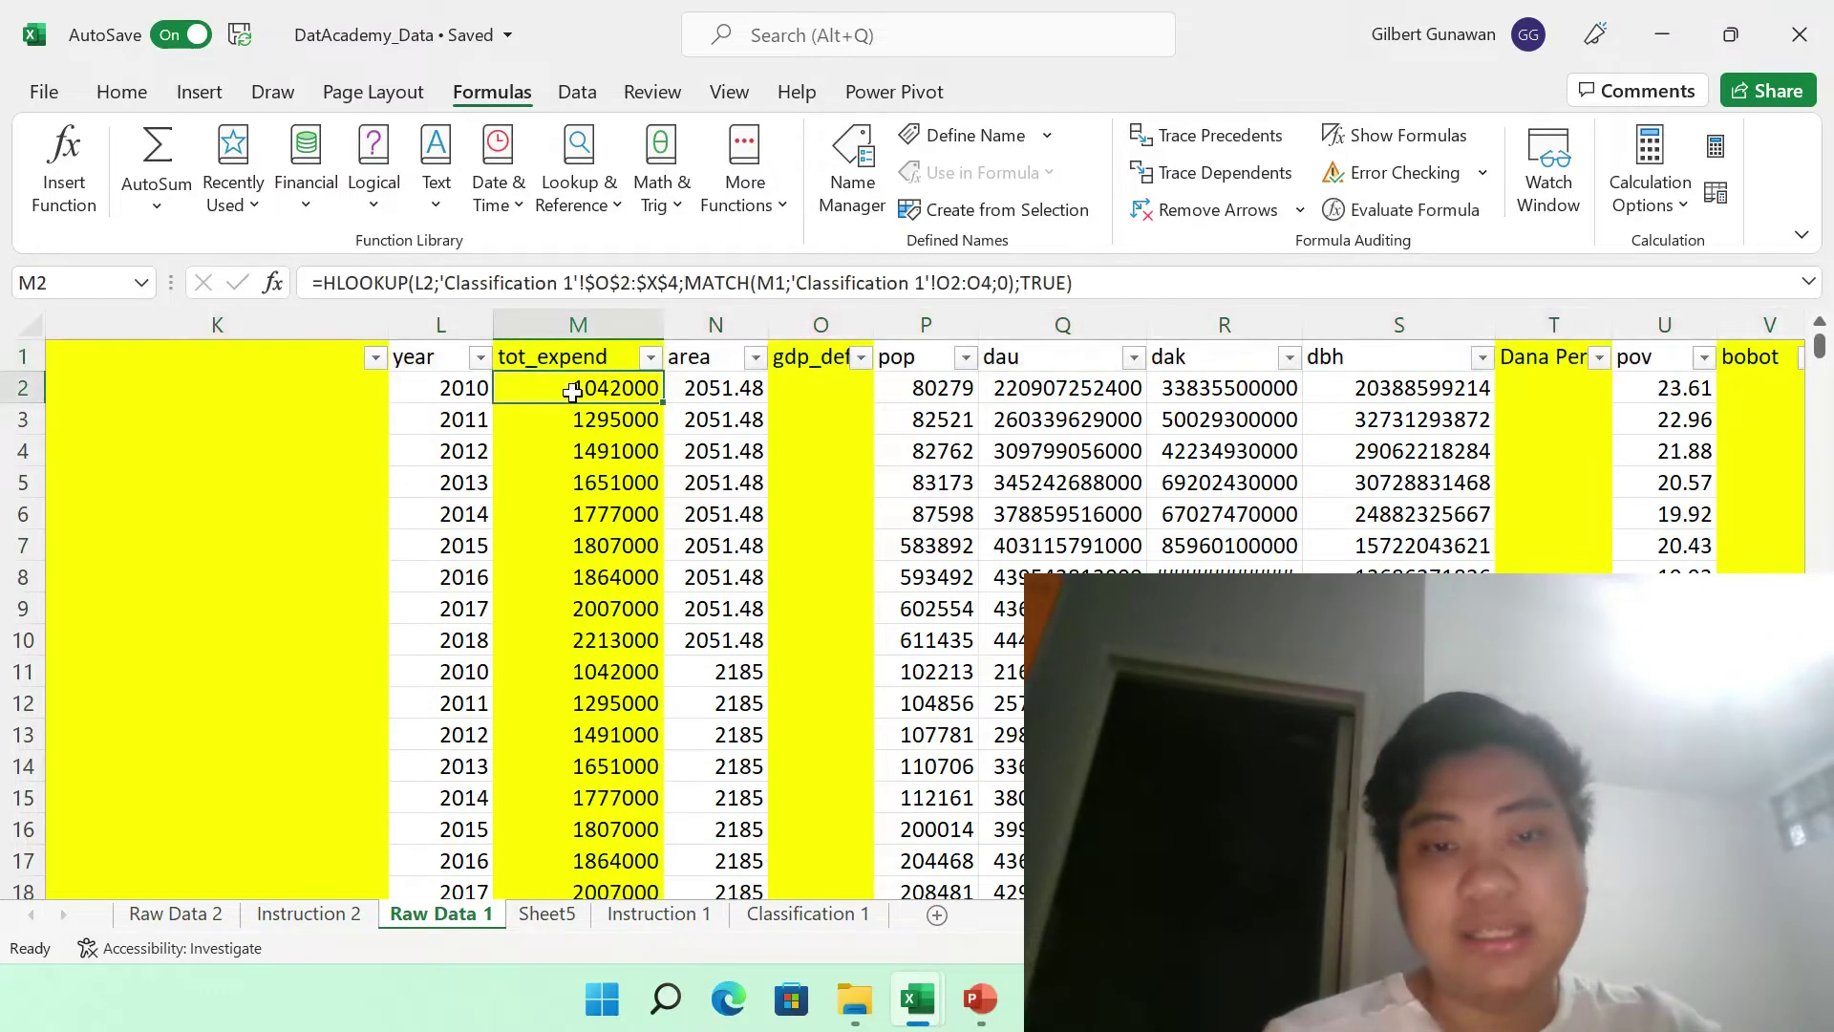
click(779, 283)
text($)
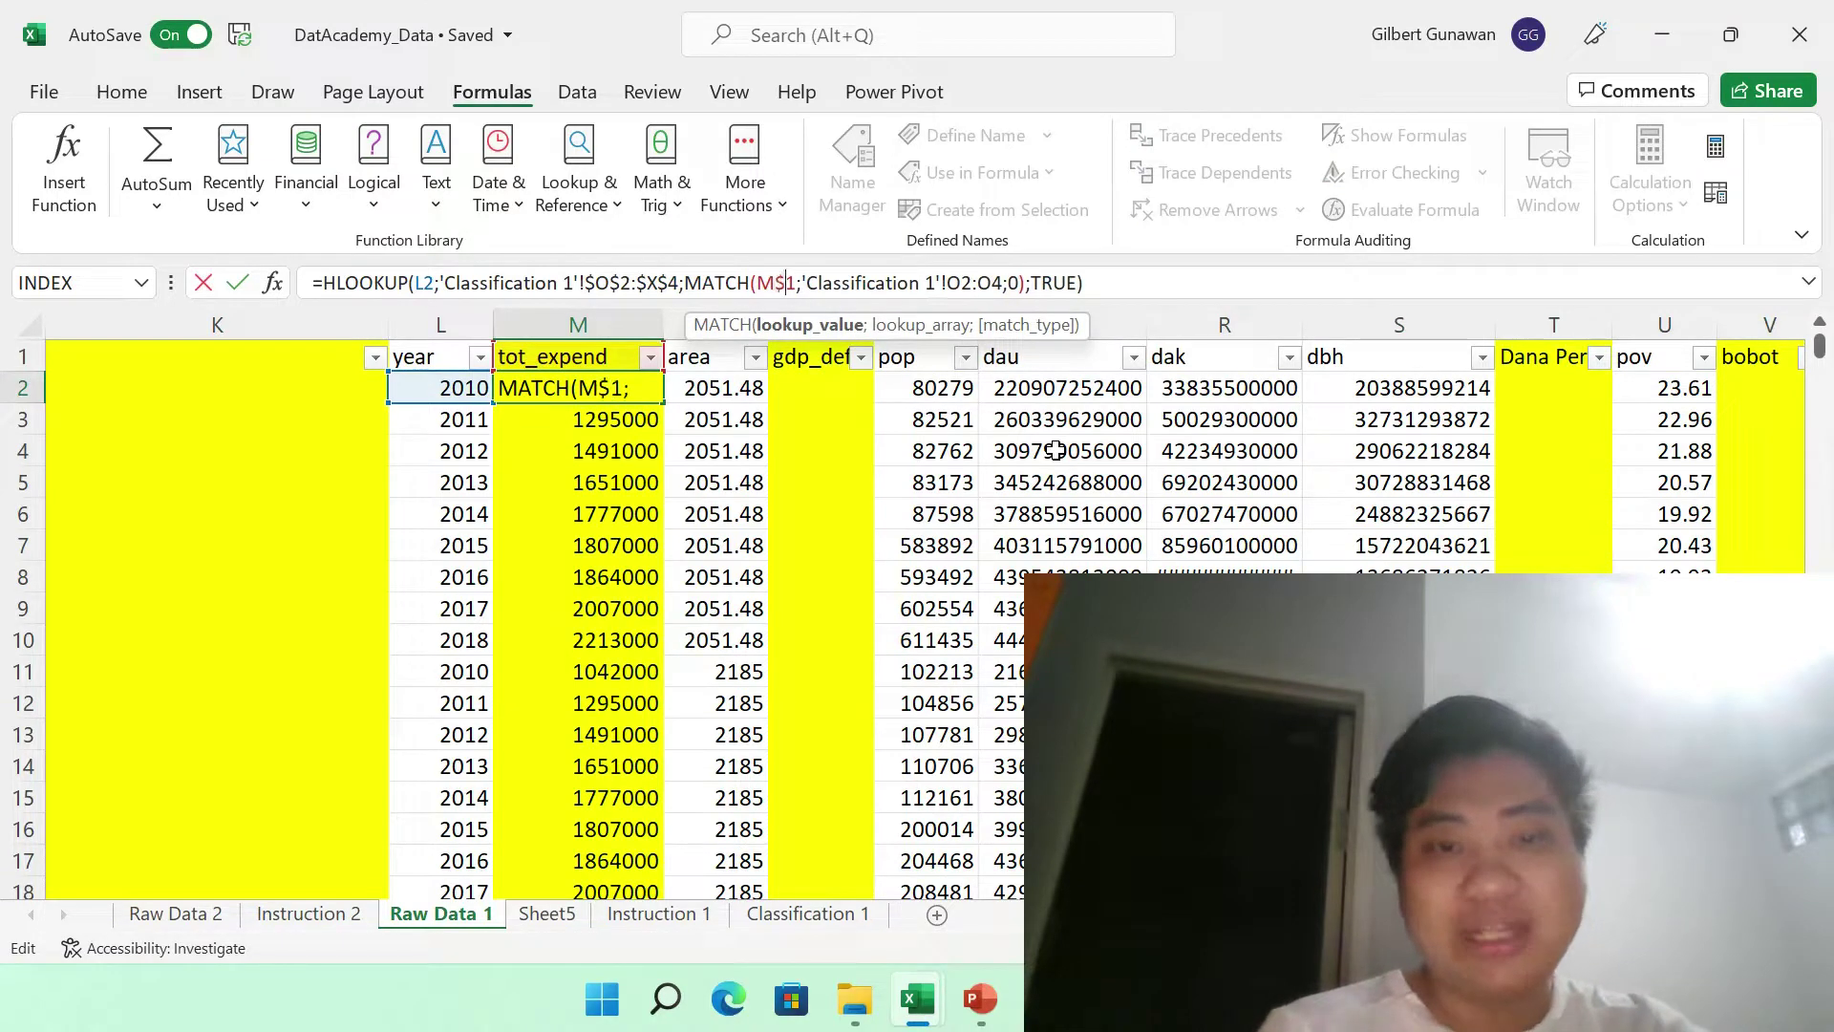
key(Return)
key(Up)
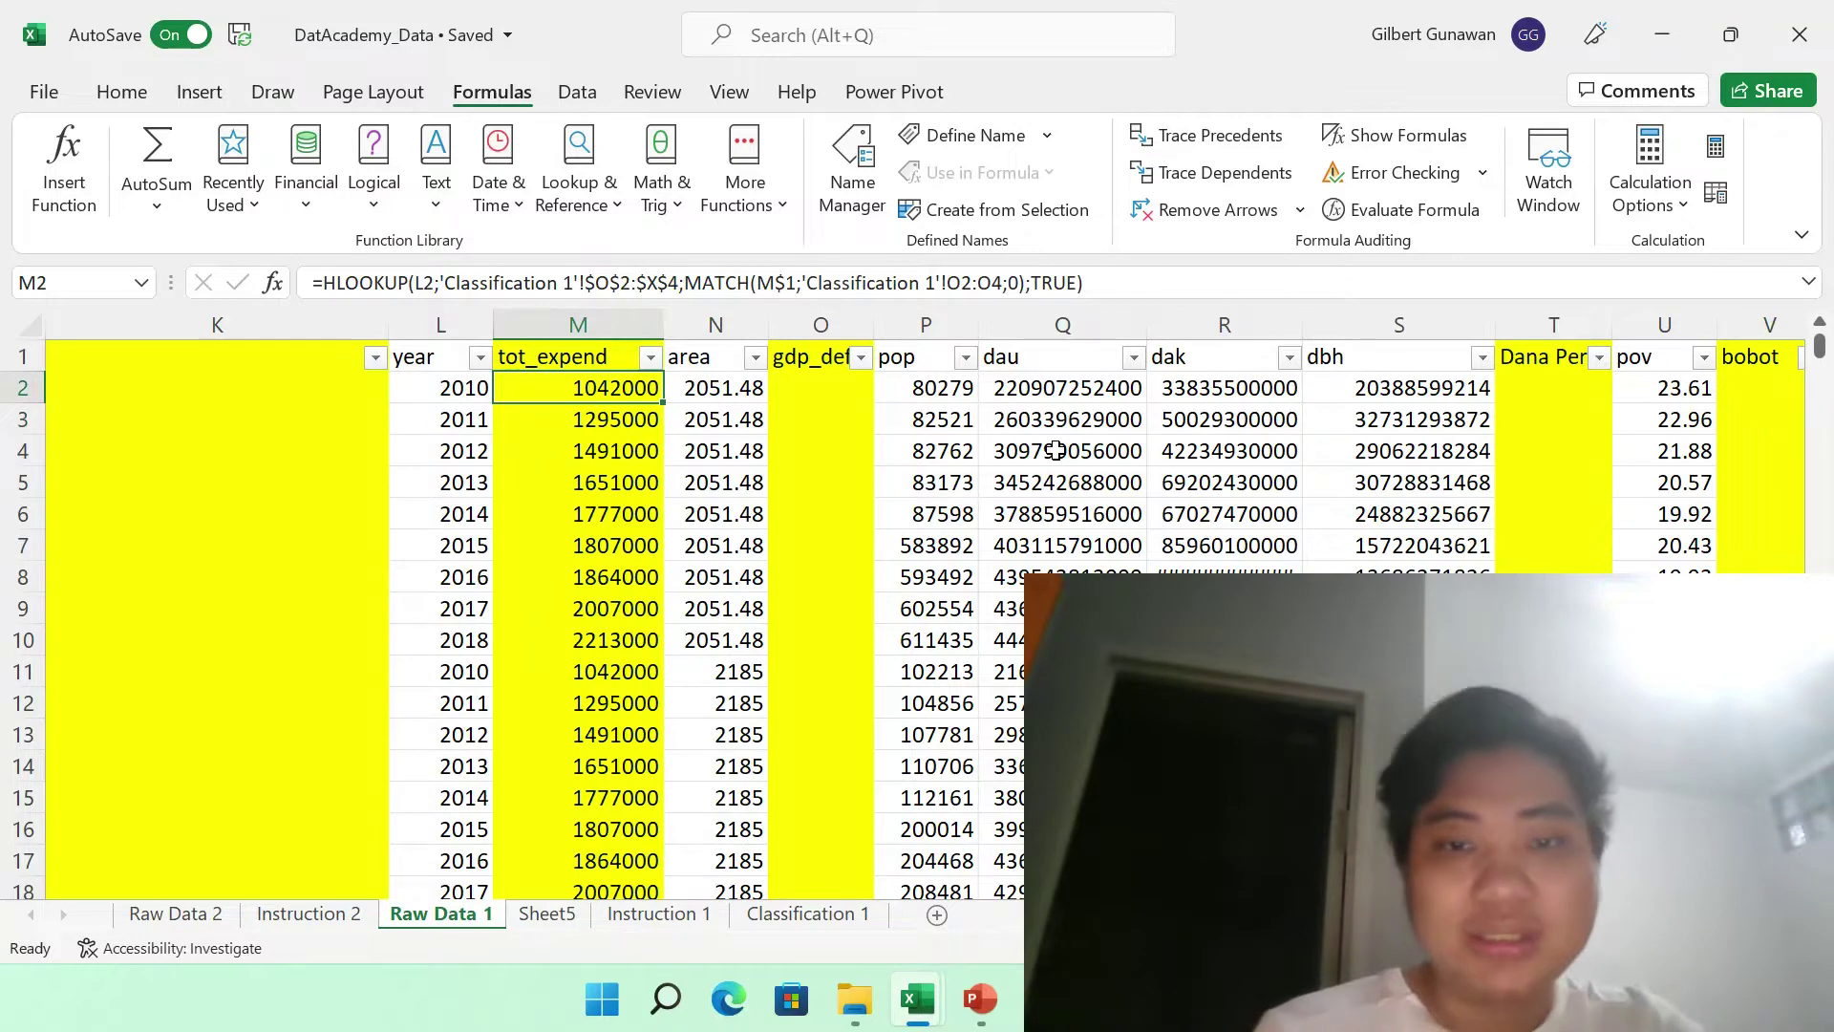
- Make the lookup array $O$2:$O$4 and fill the formula down the tot_expend column
click(956, 284)
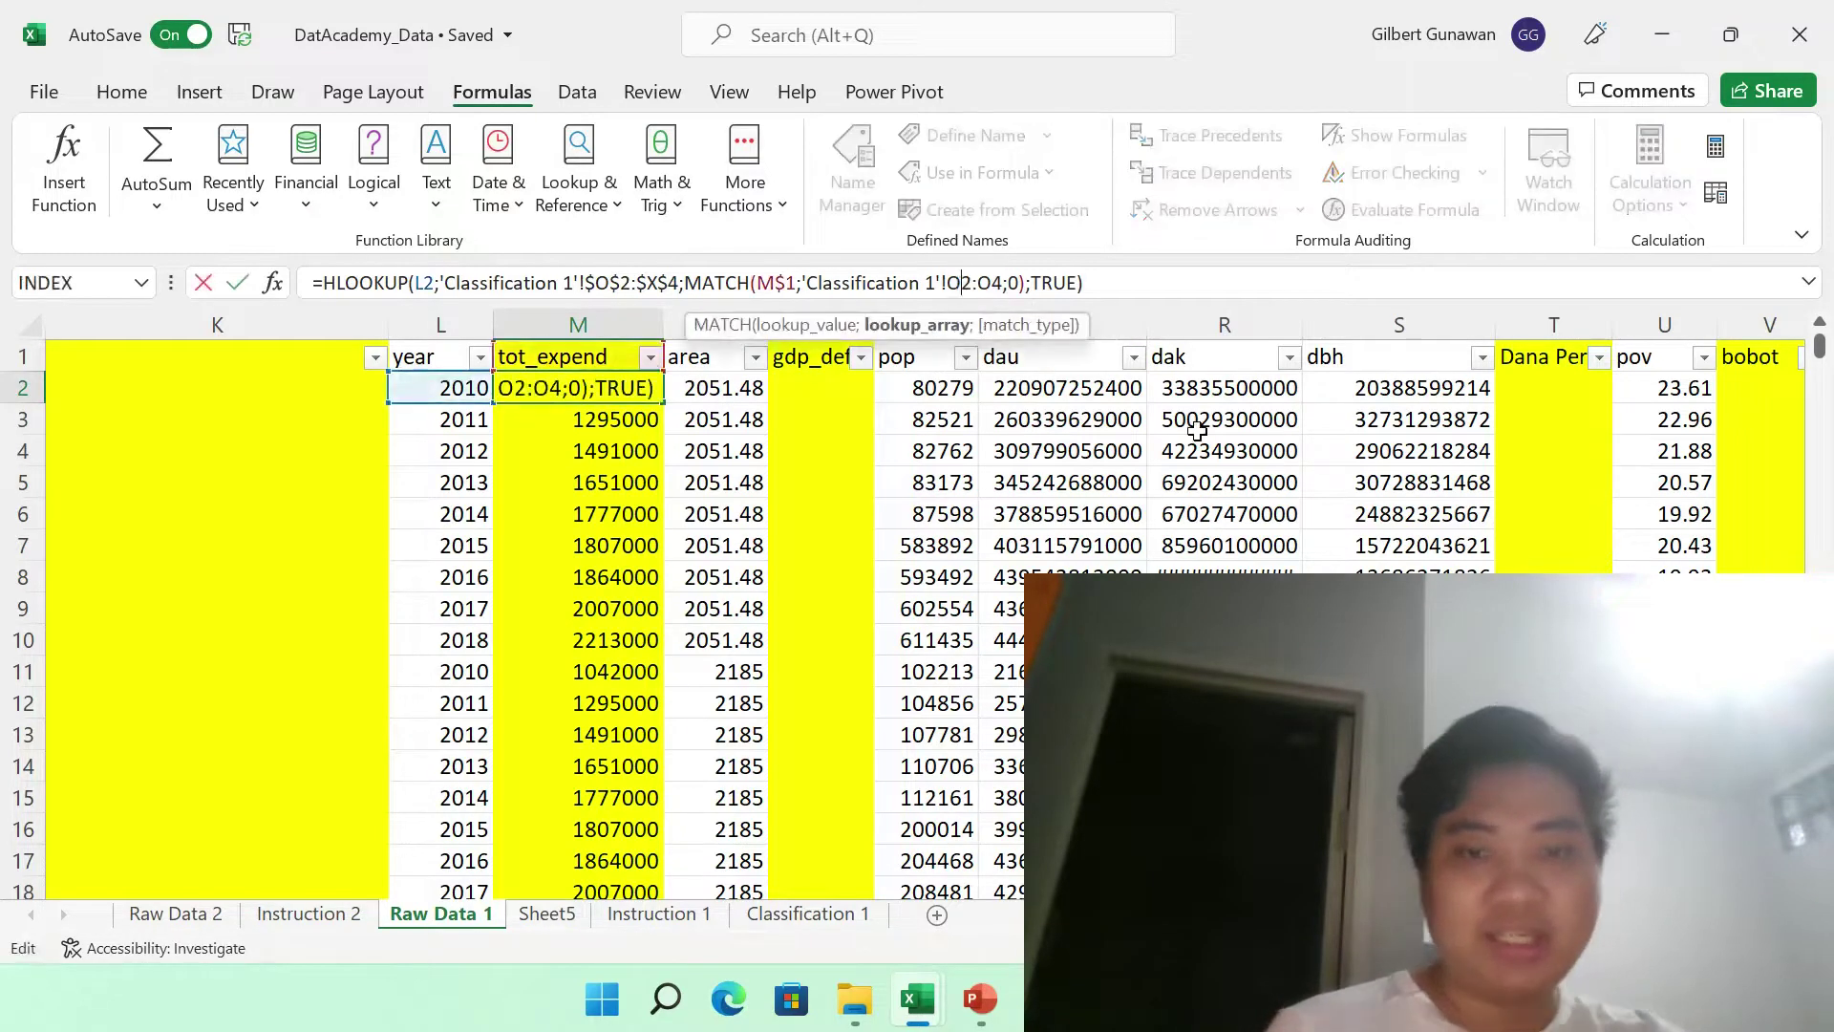
text($O$)
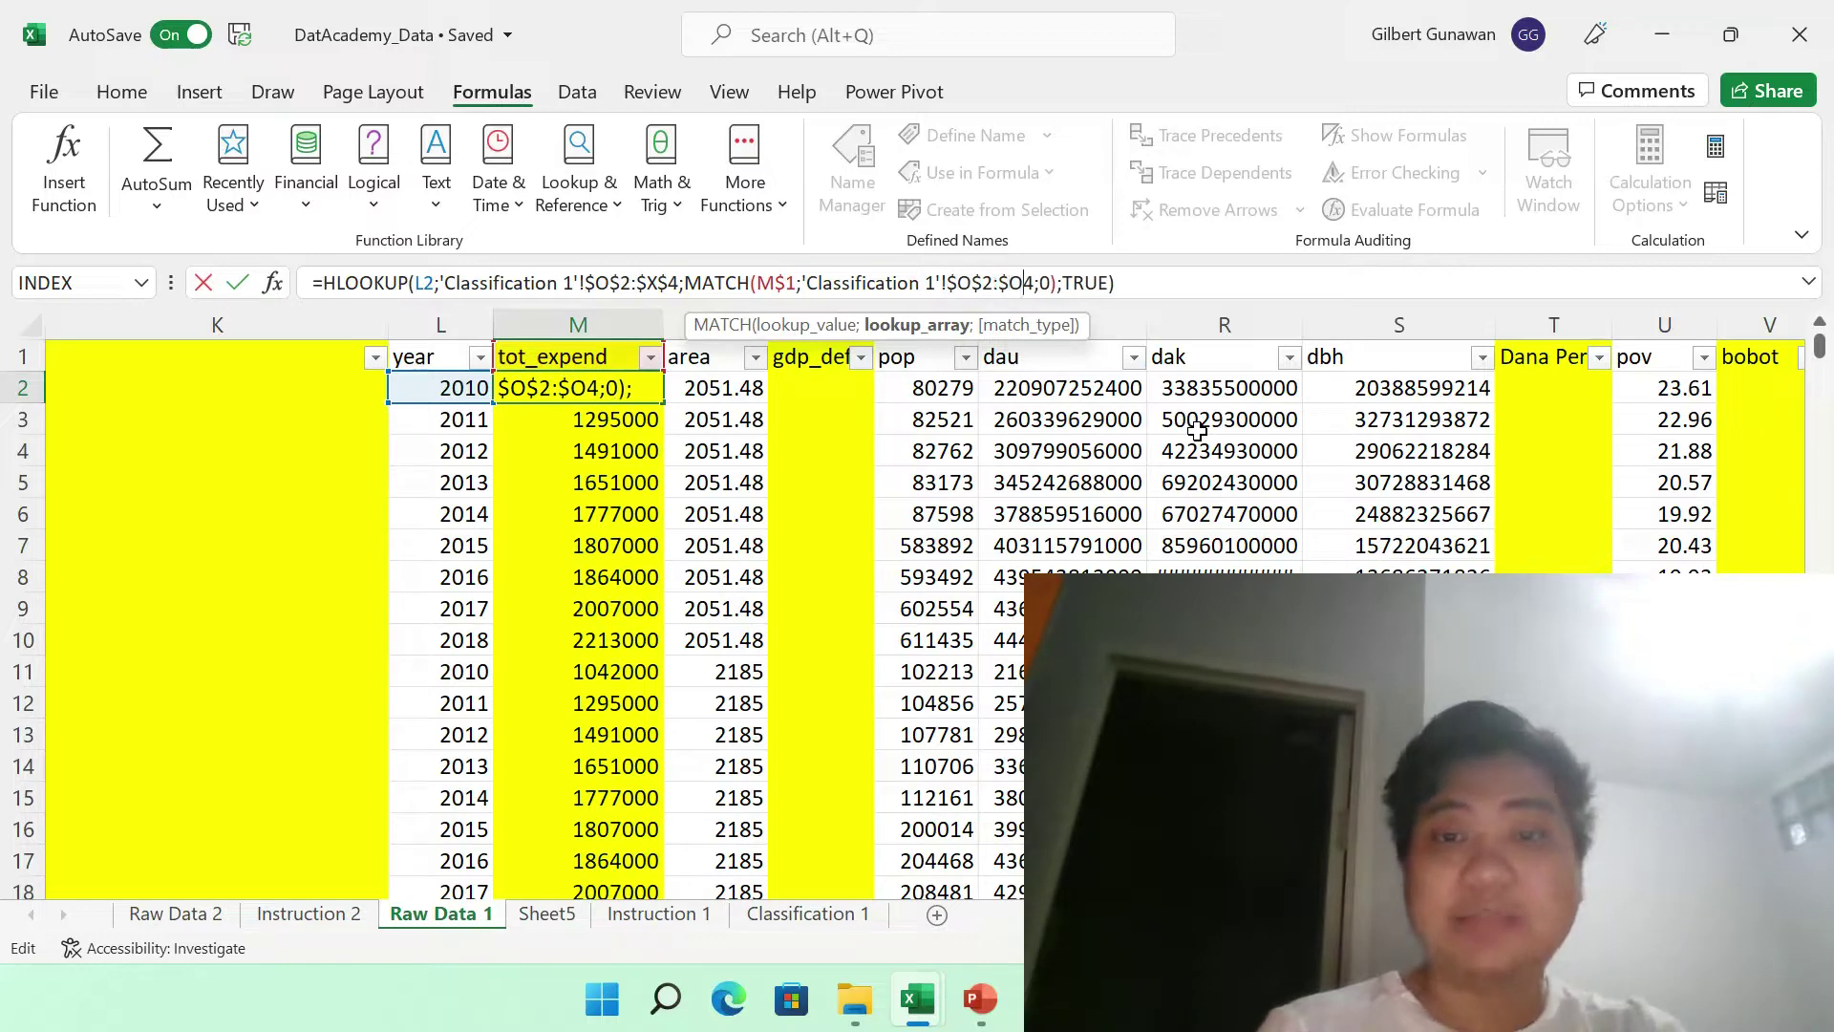
key(Return)
key(Up)
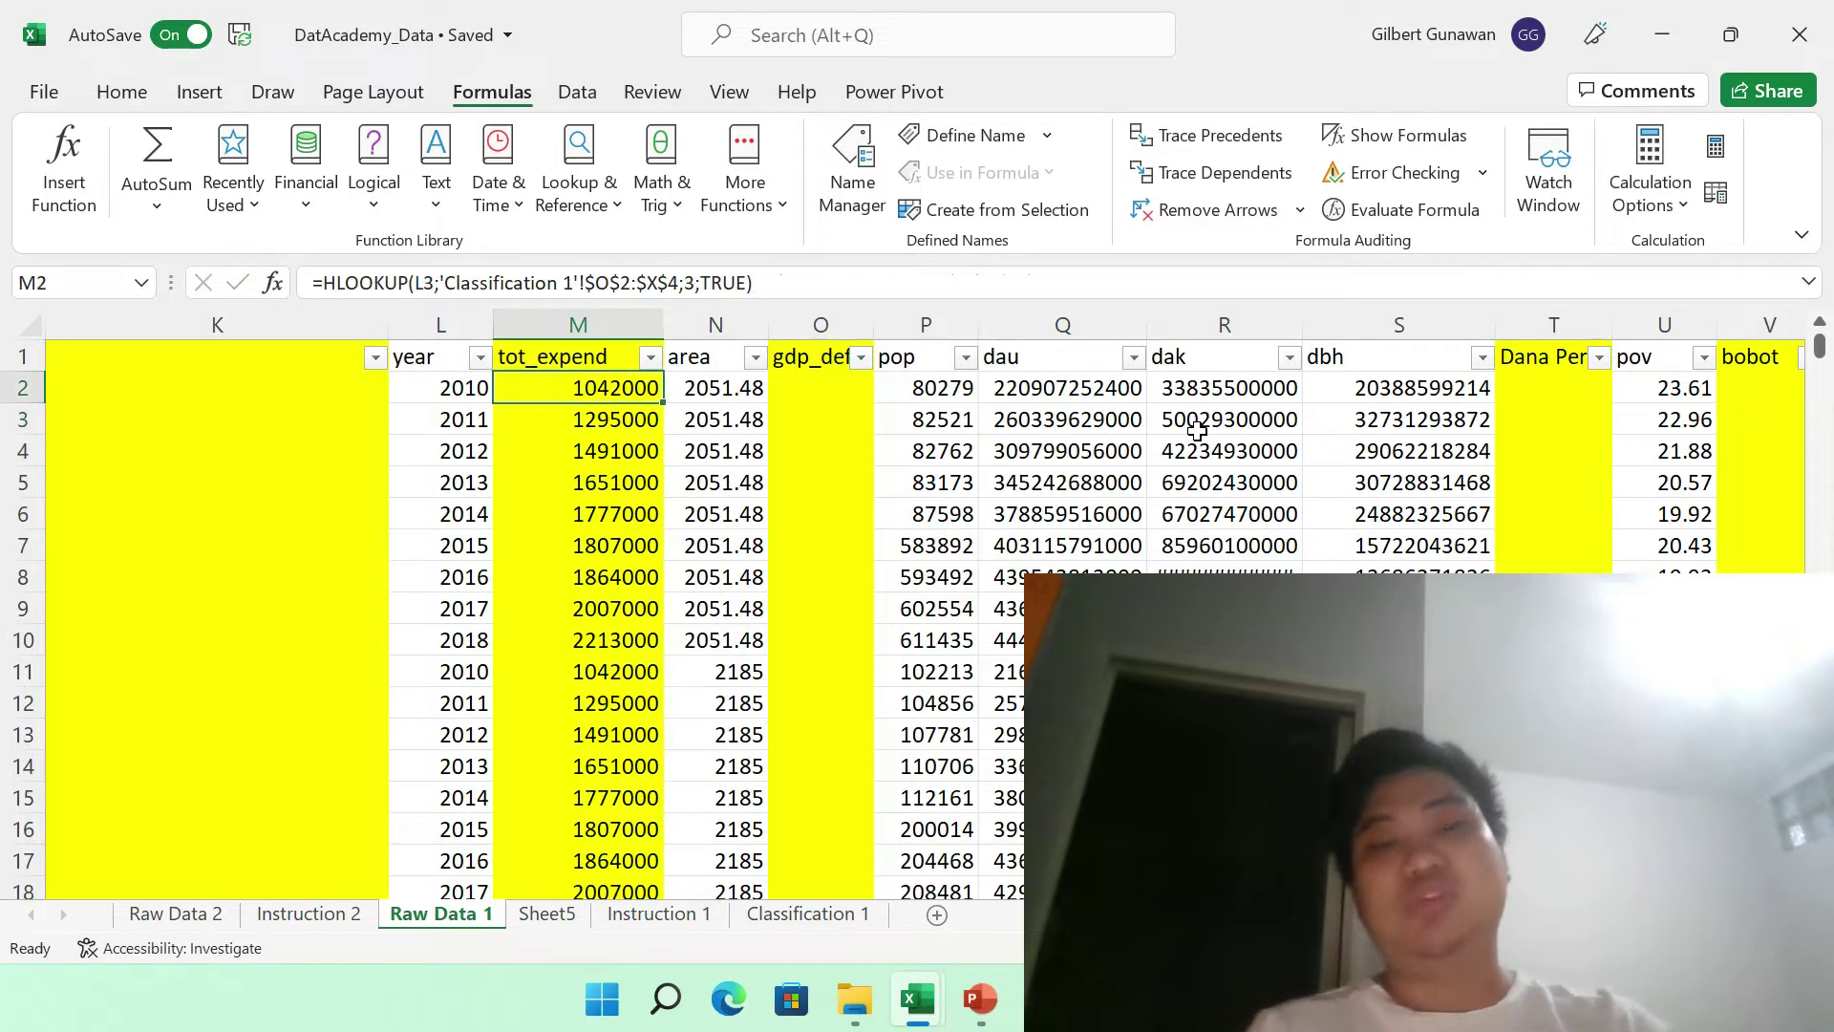
double_click(669, 404)
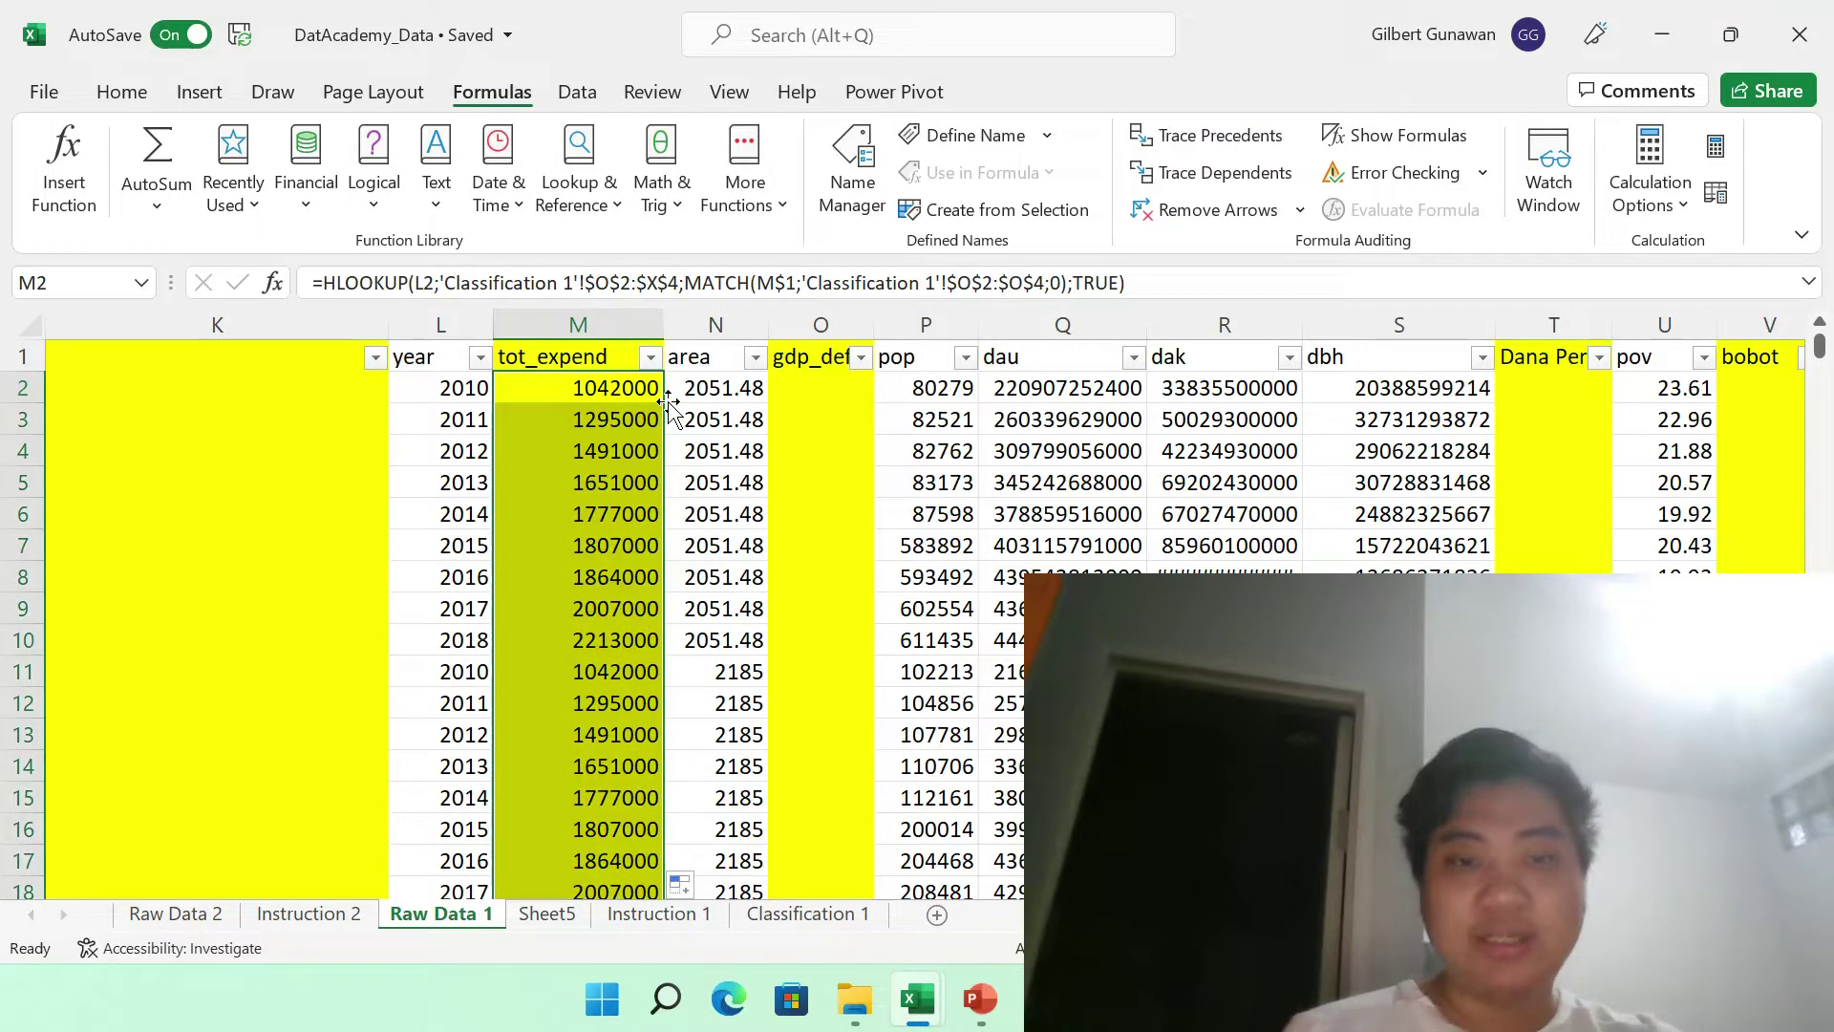
- Insert a blank column N before the area column
click(640, 398)
key(Down)
key(Down)
key(Down)
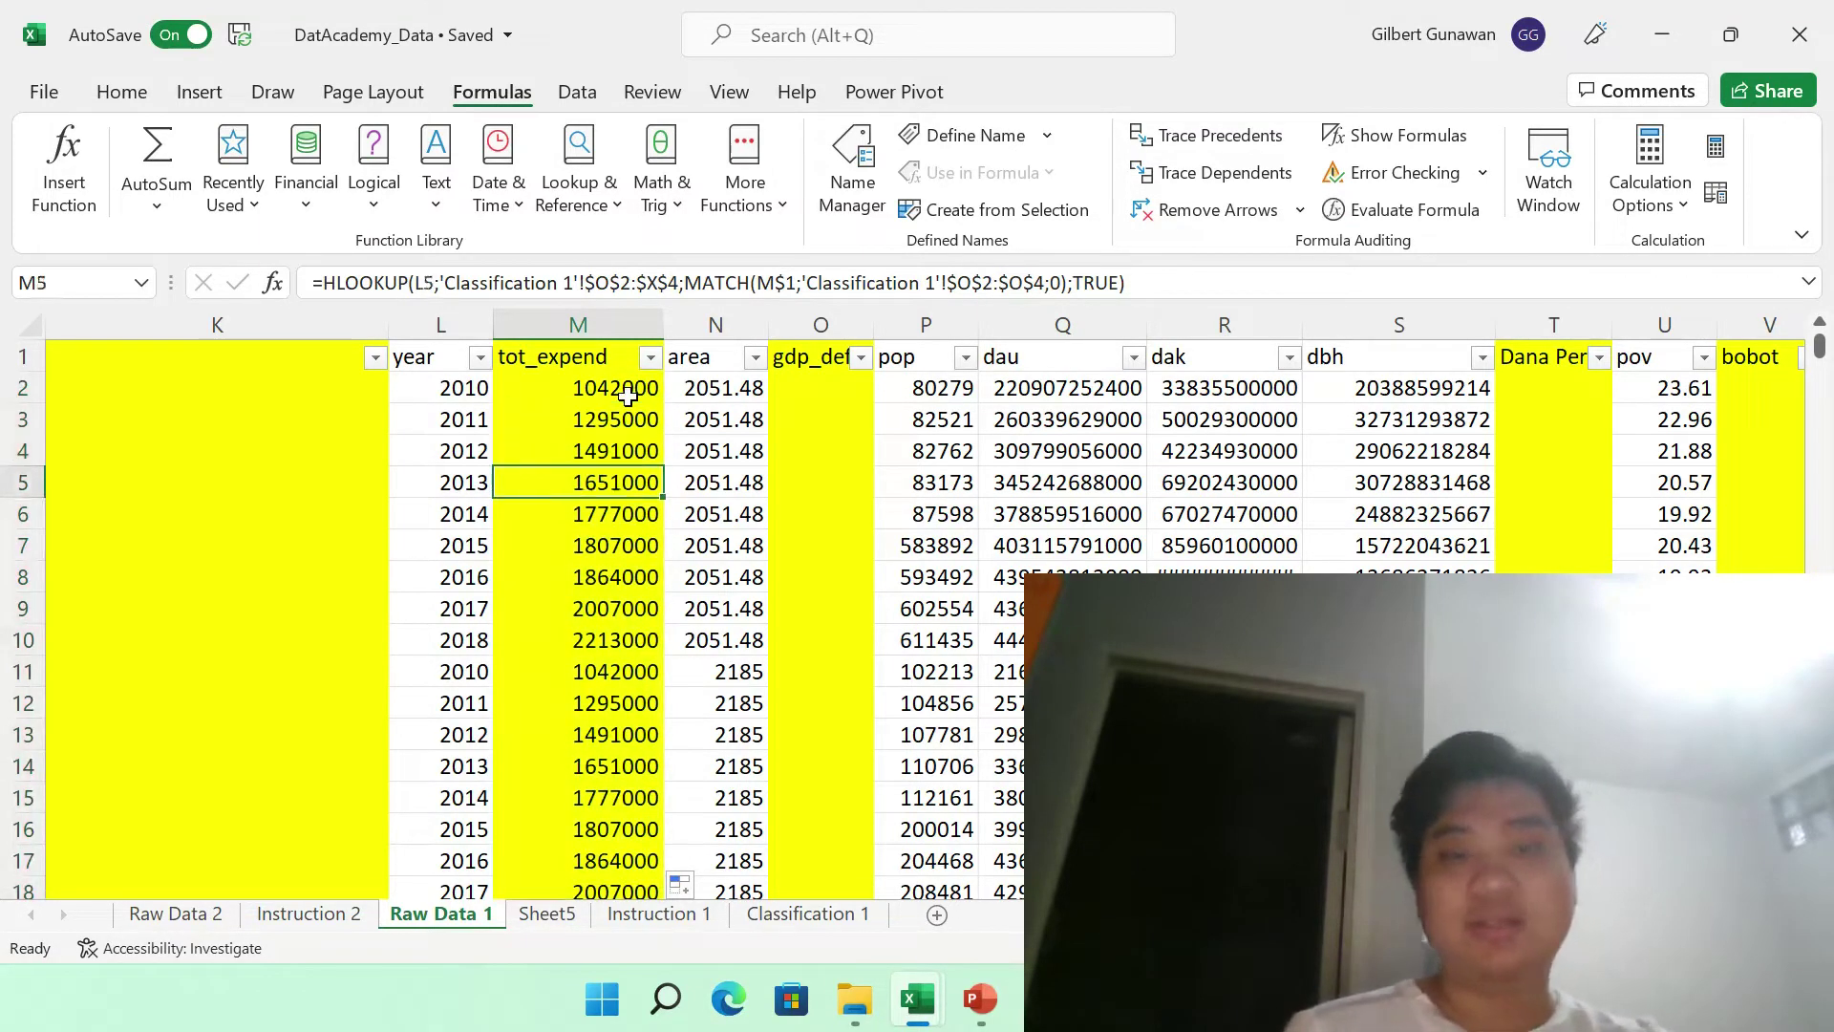
click(680, 325)
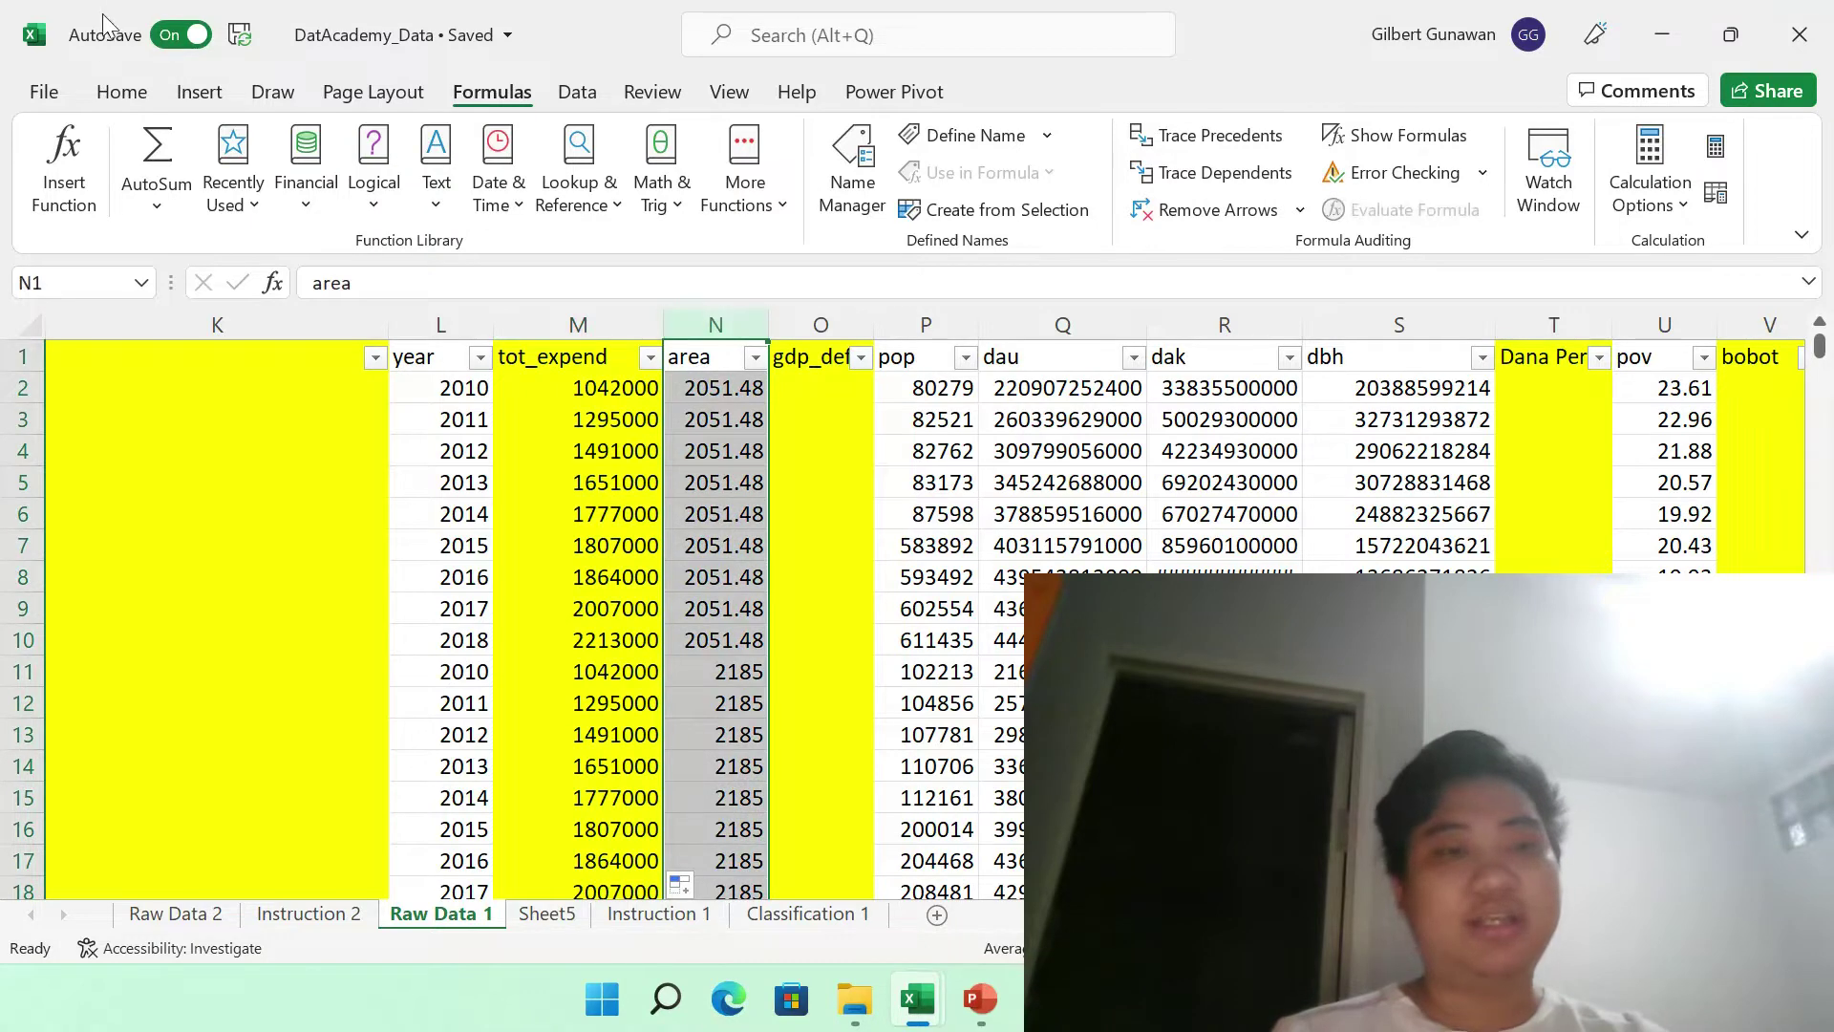
click(123, 92)
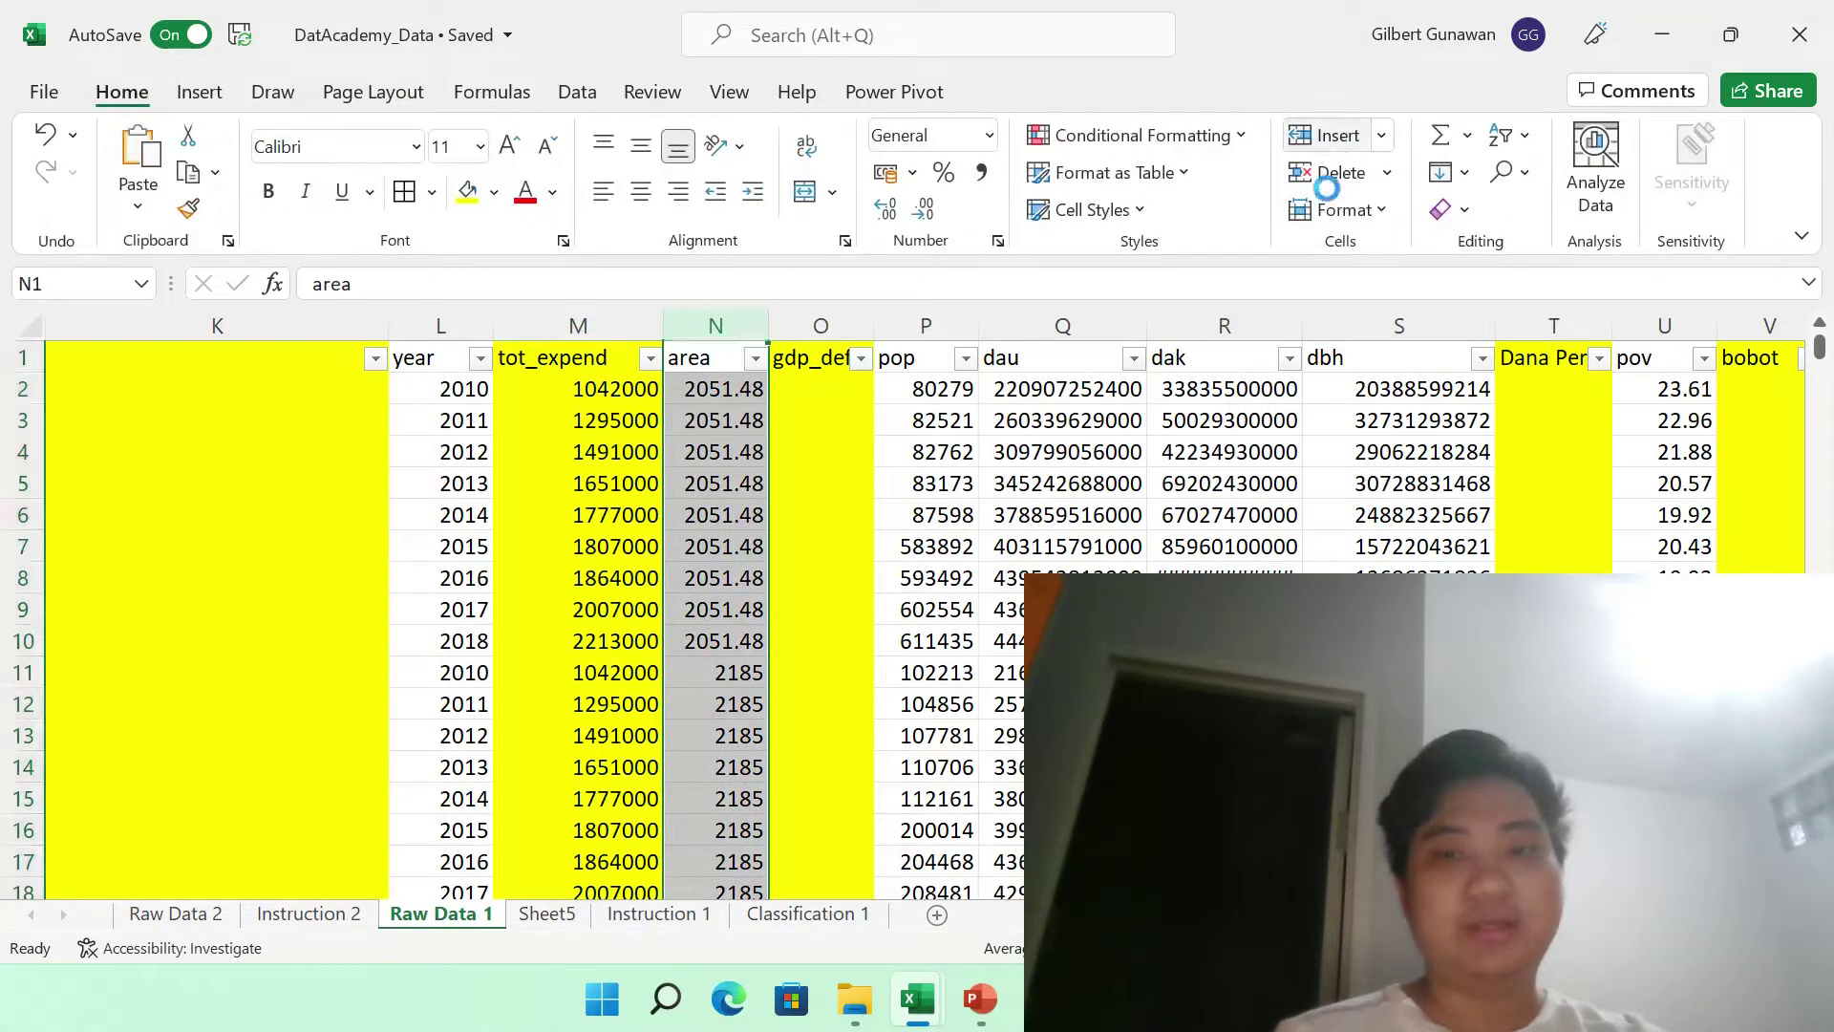
click(1336, 143)
click(983, 421)
- Enter gdp_deflator as the new column's header in N1
click(759, 366)
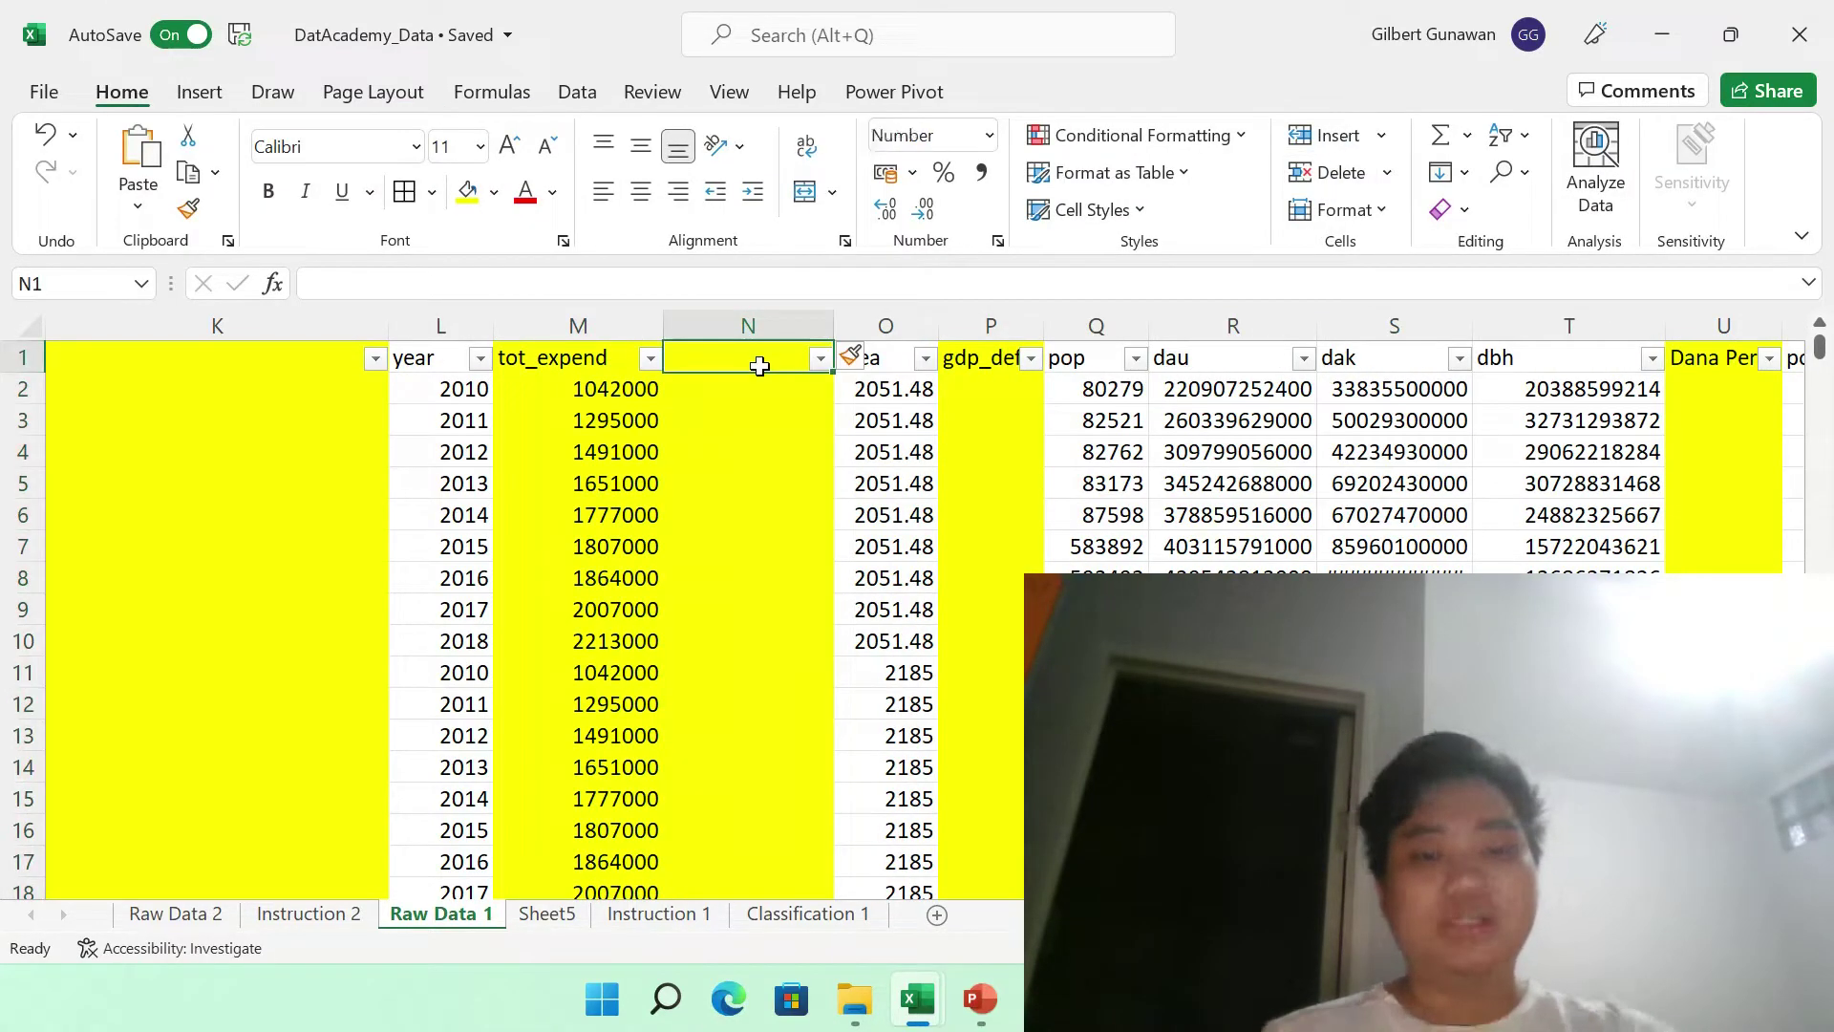
text(gdp_deflator)
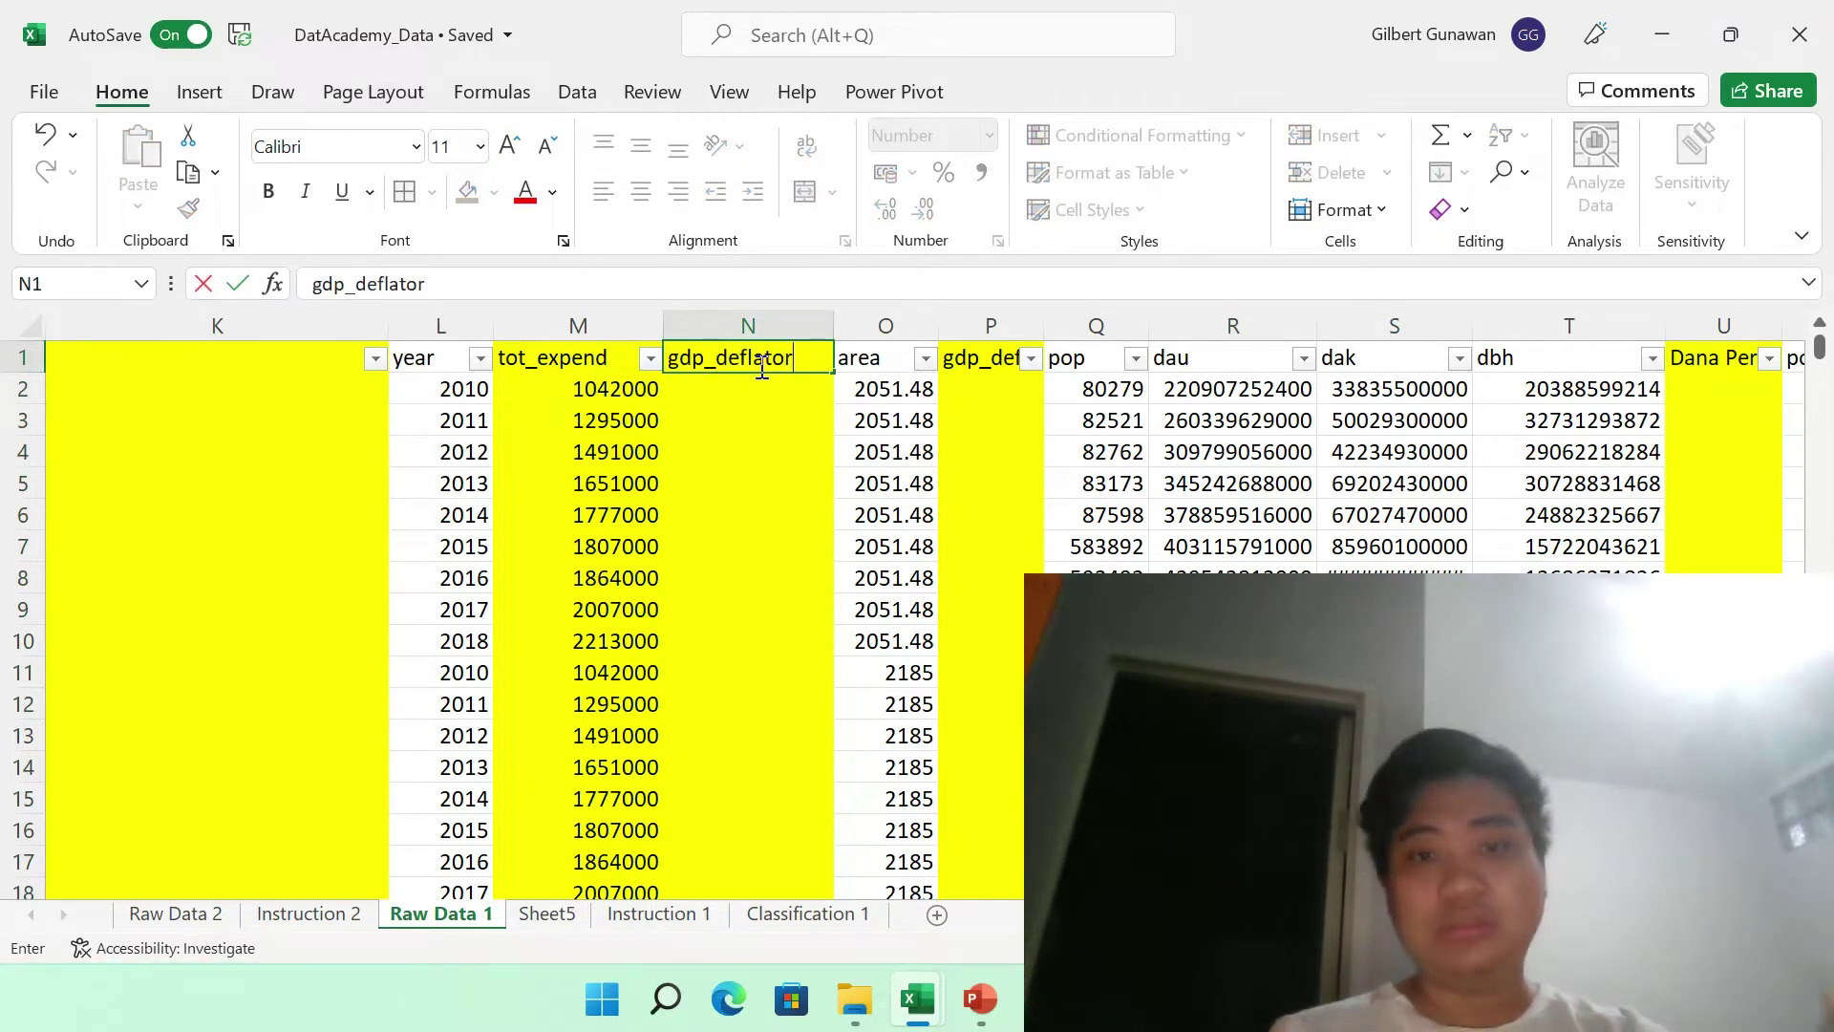
key(Return)
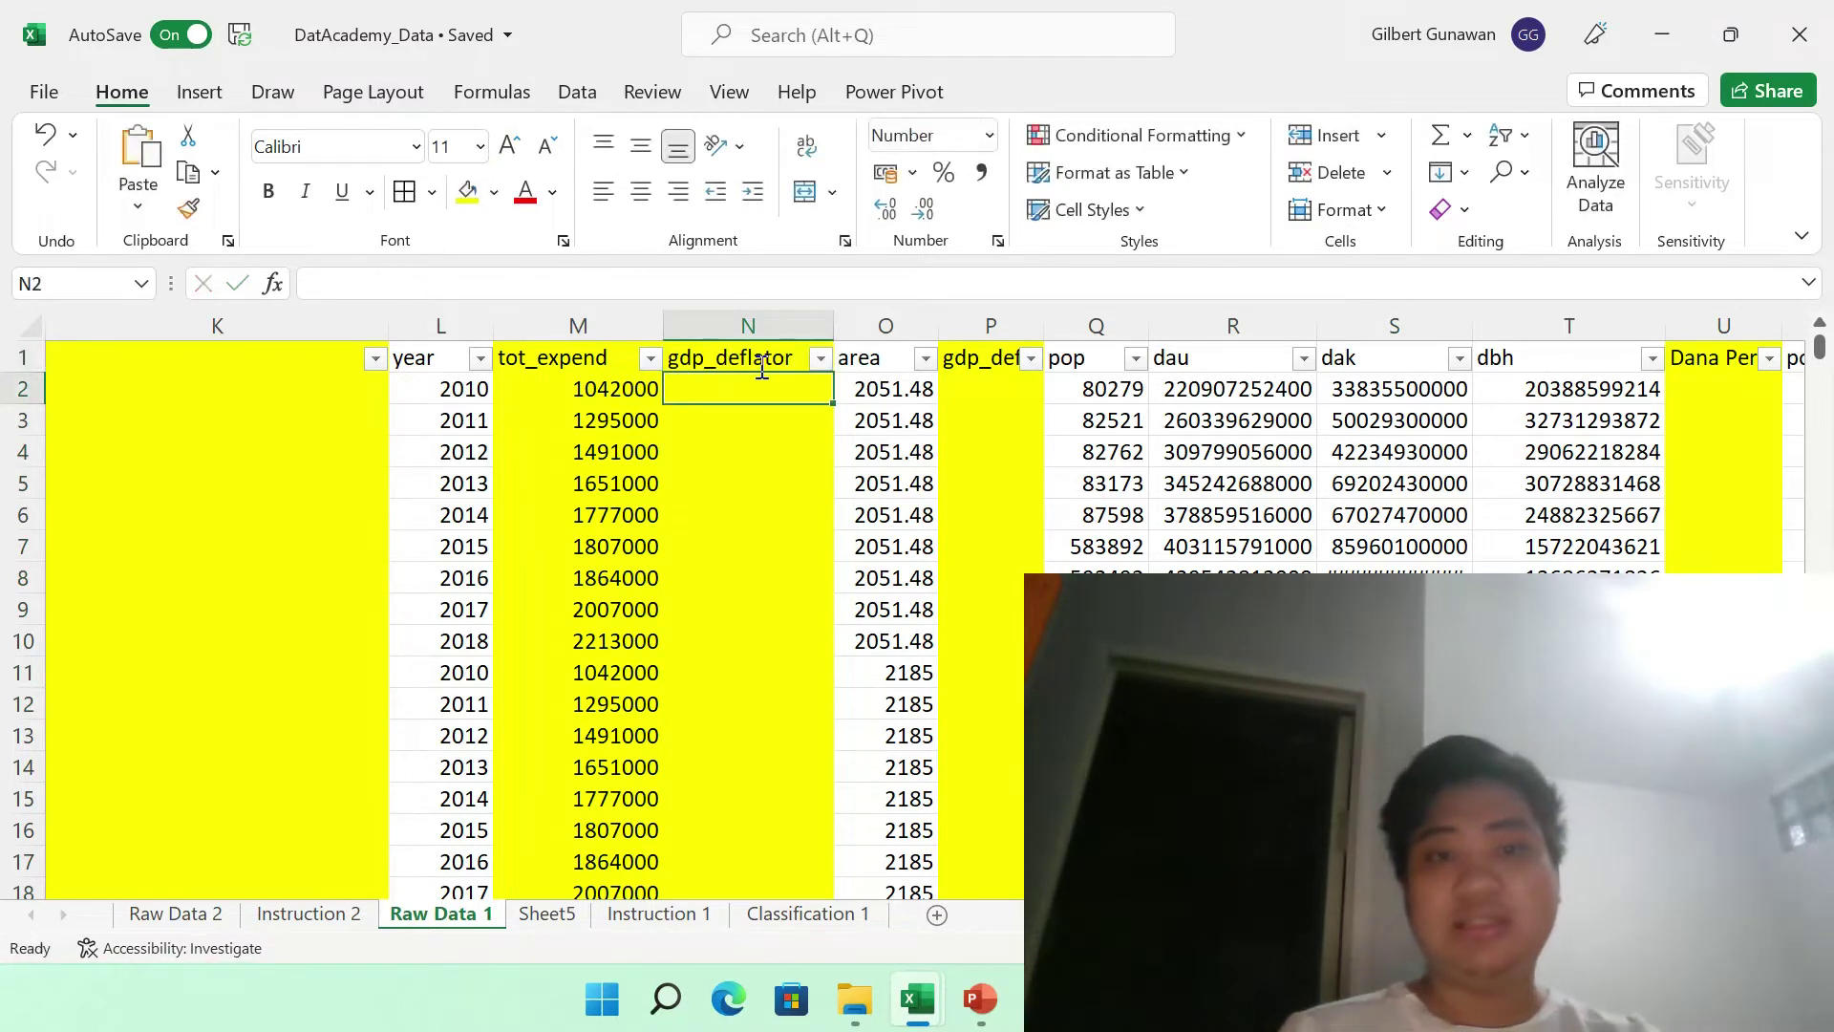
- Fill M2's lookup formula right into N2
click(626, 382)
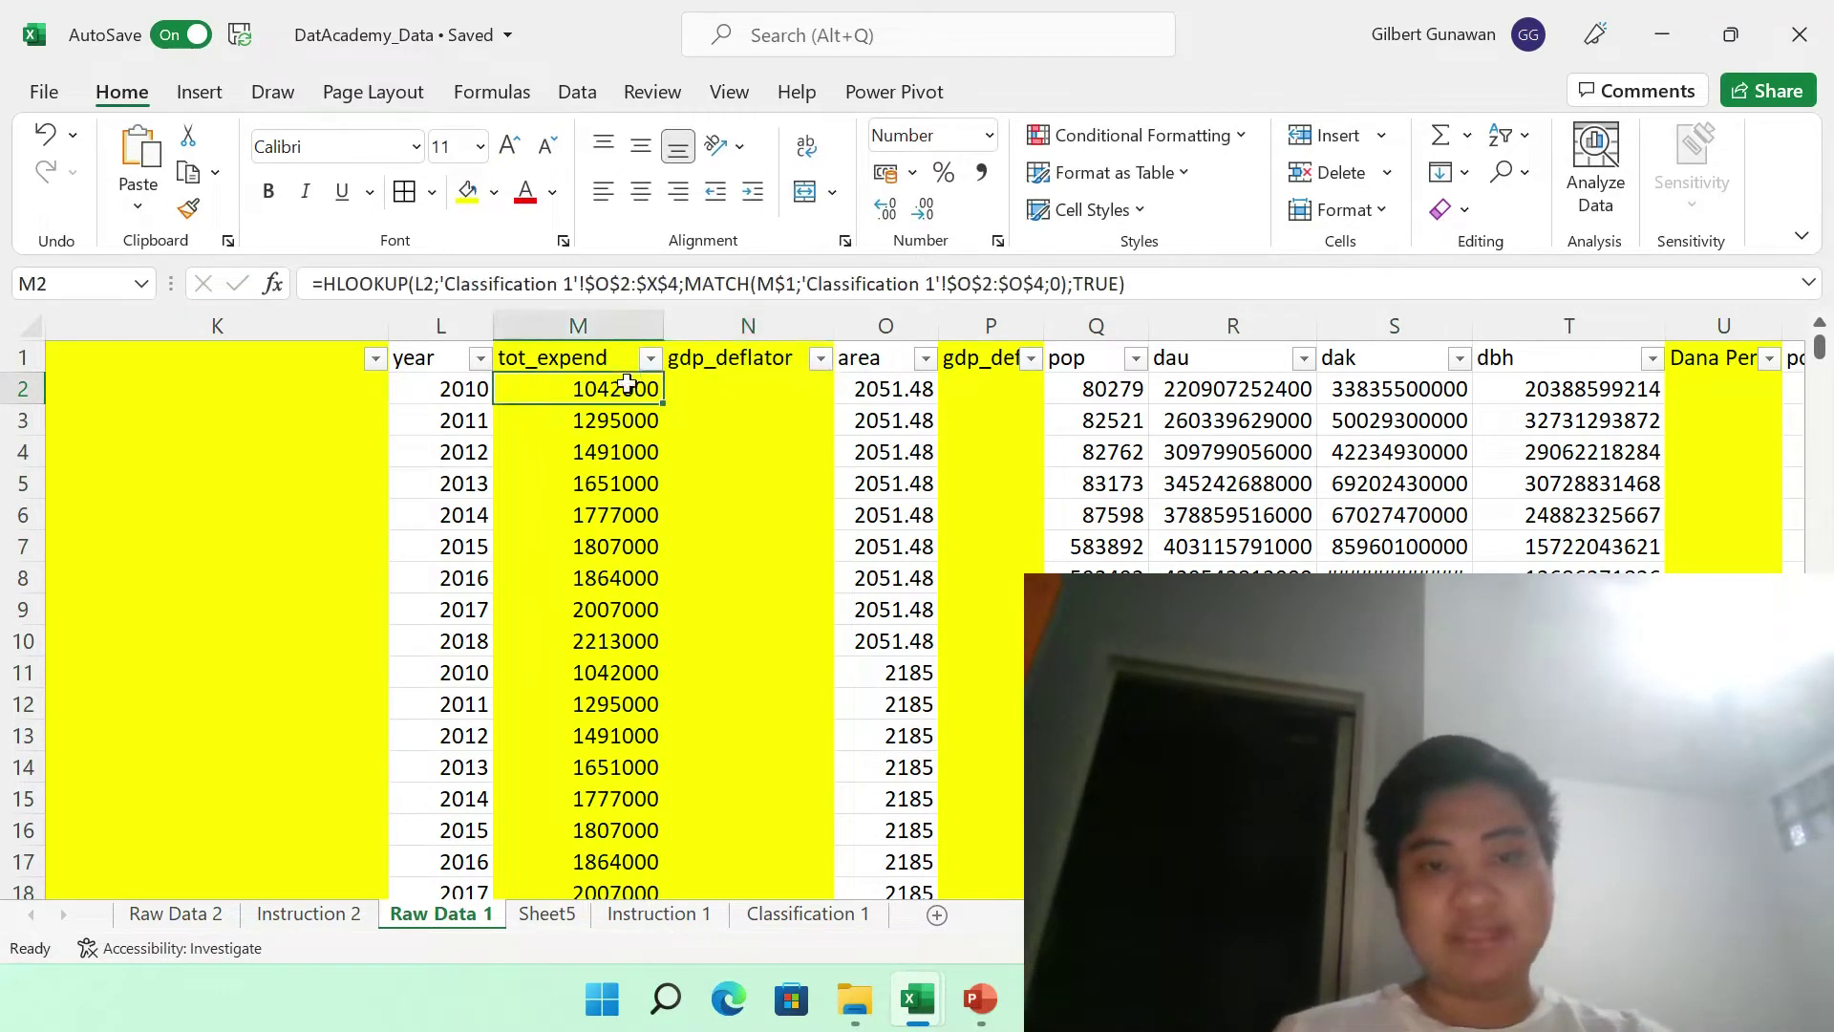
drag(662, 405, 799, 387)
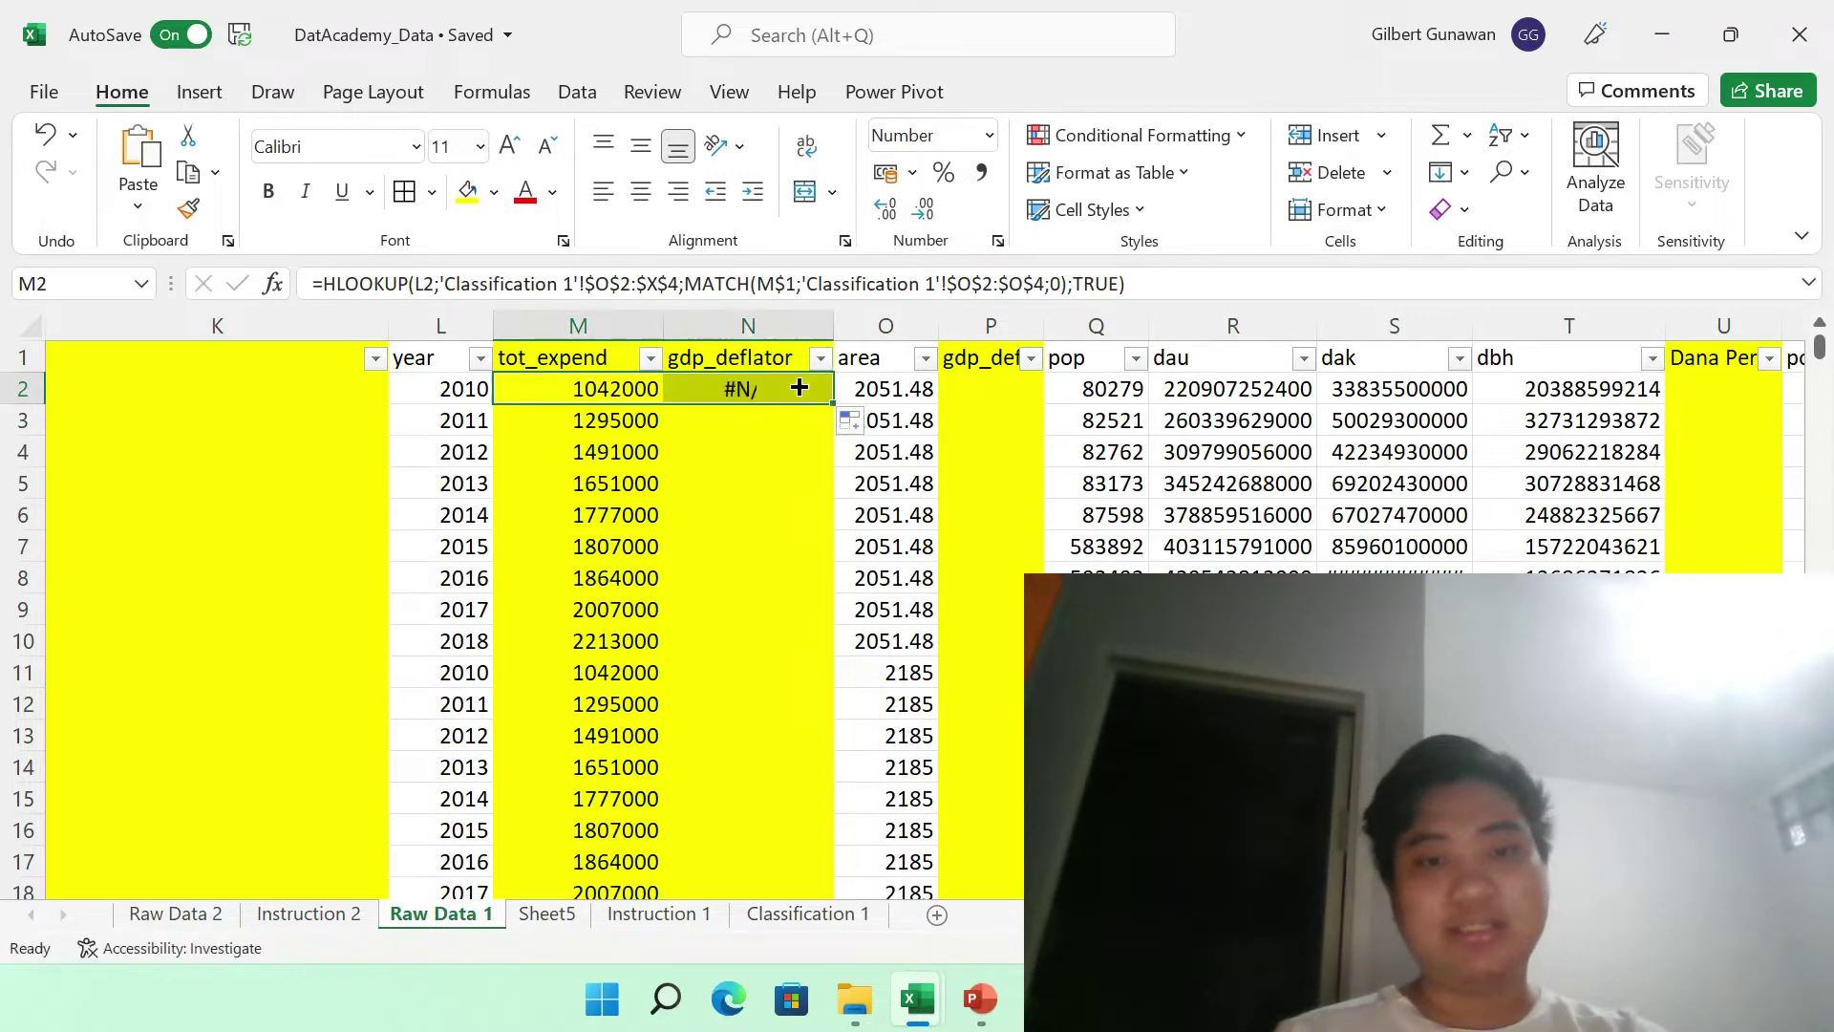
click(751, 387)
key(Left)
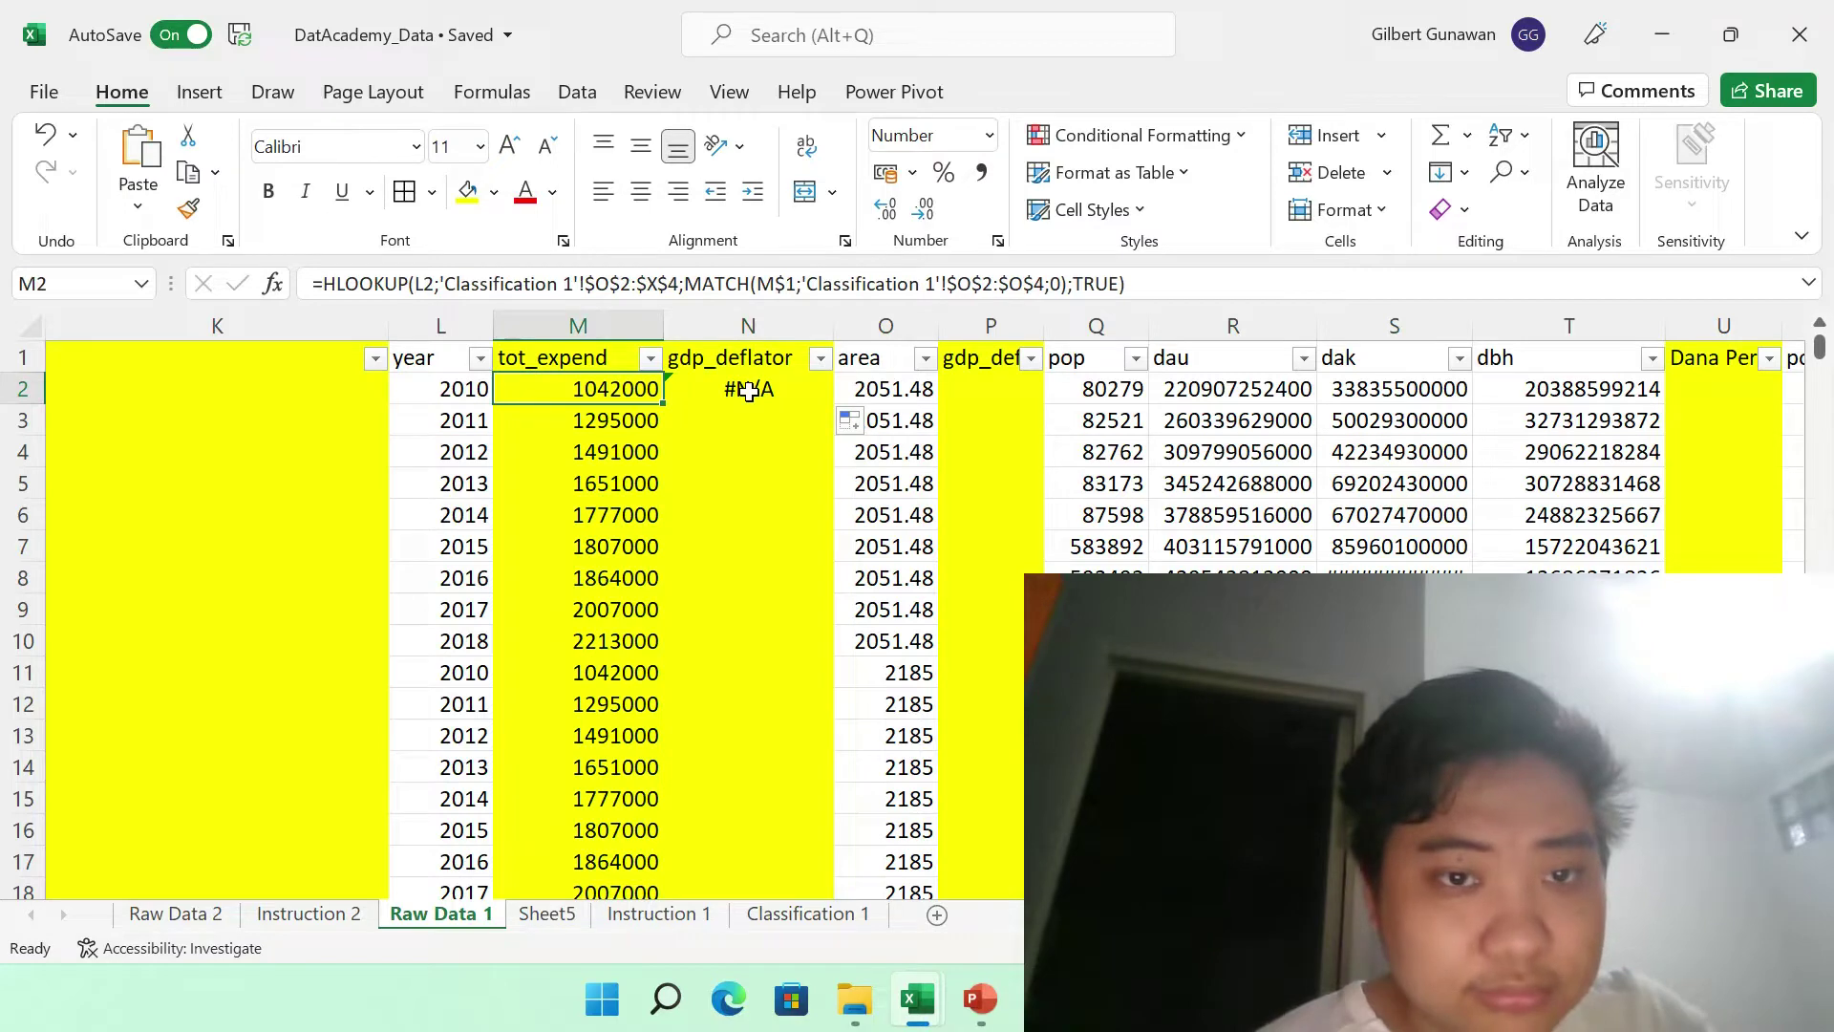
- Anchor M2's year reference as $L2
click(423, 284)
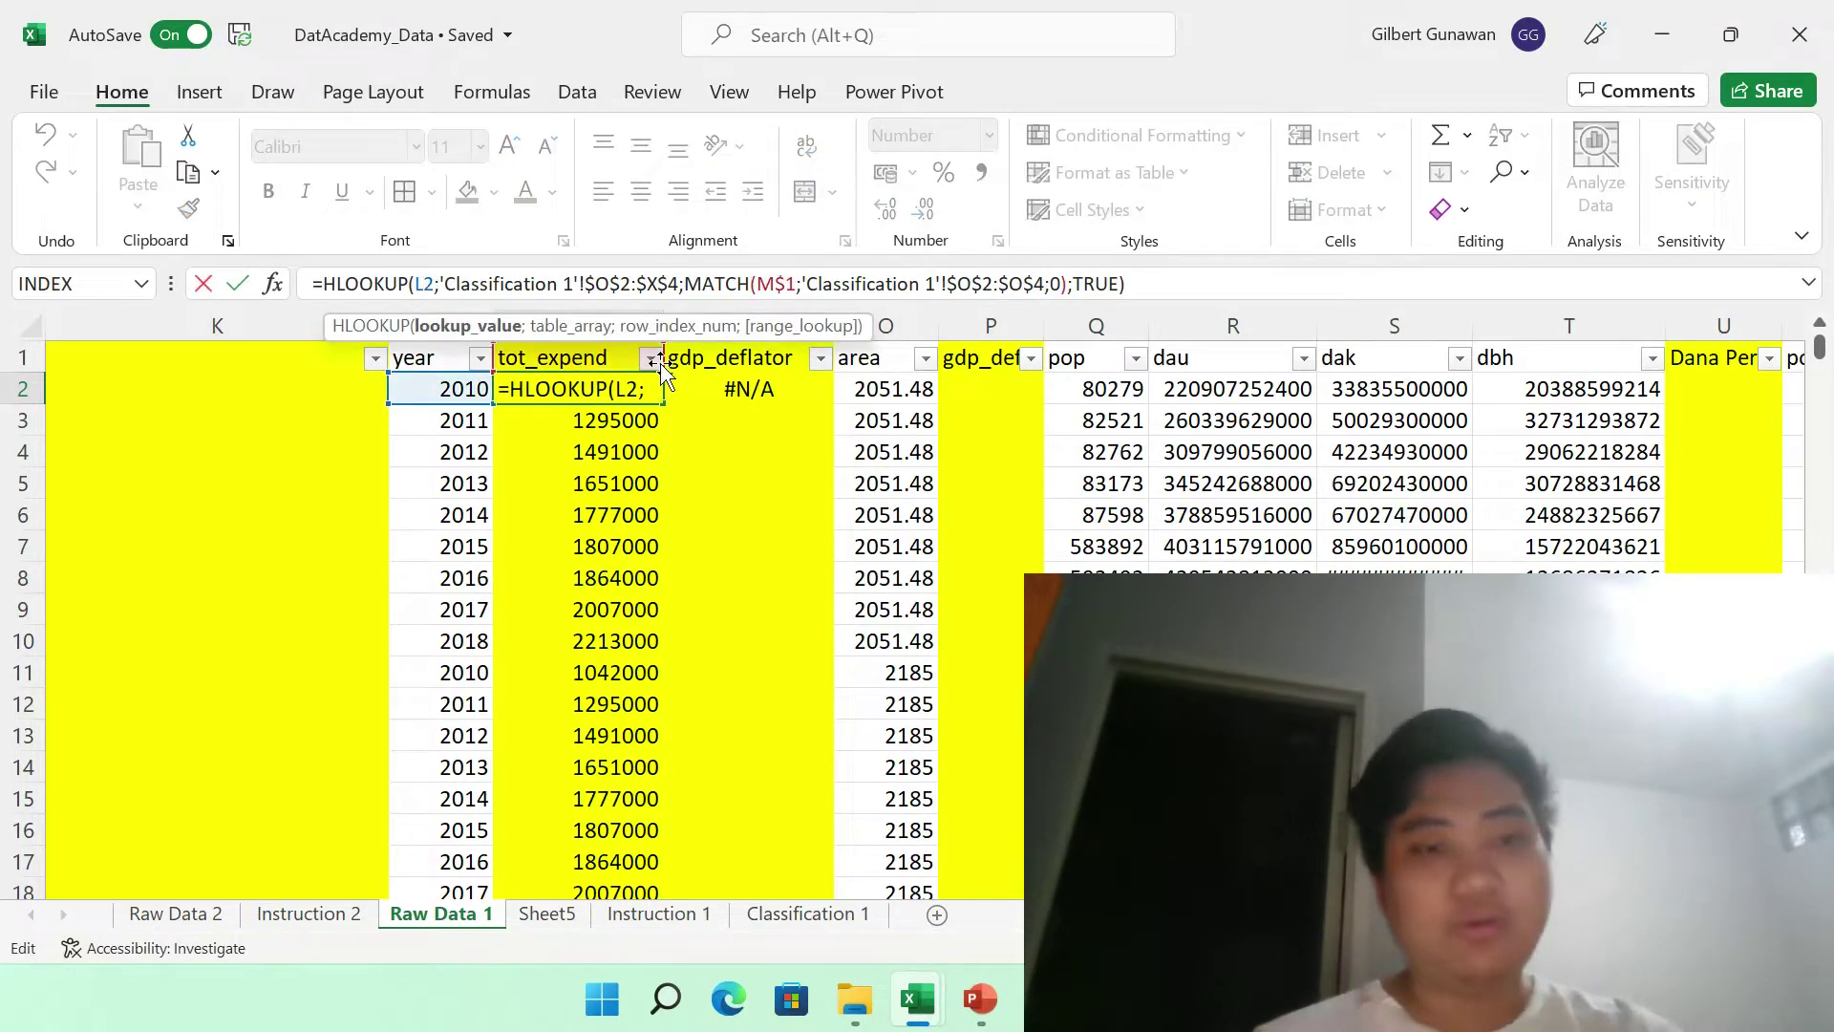
text($)
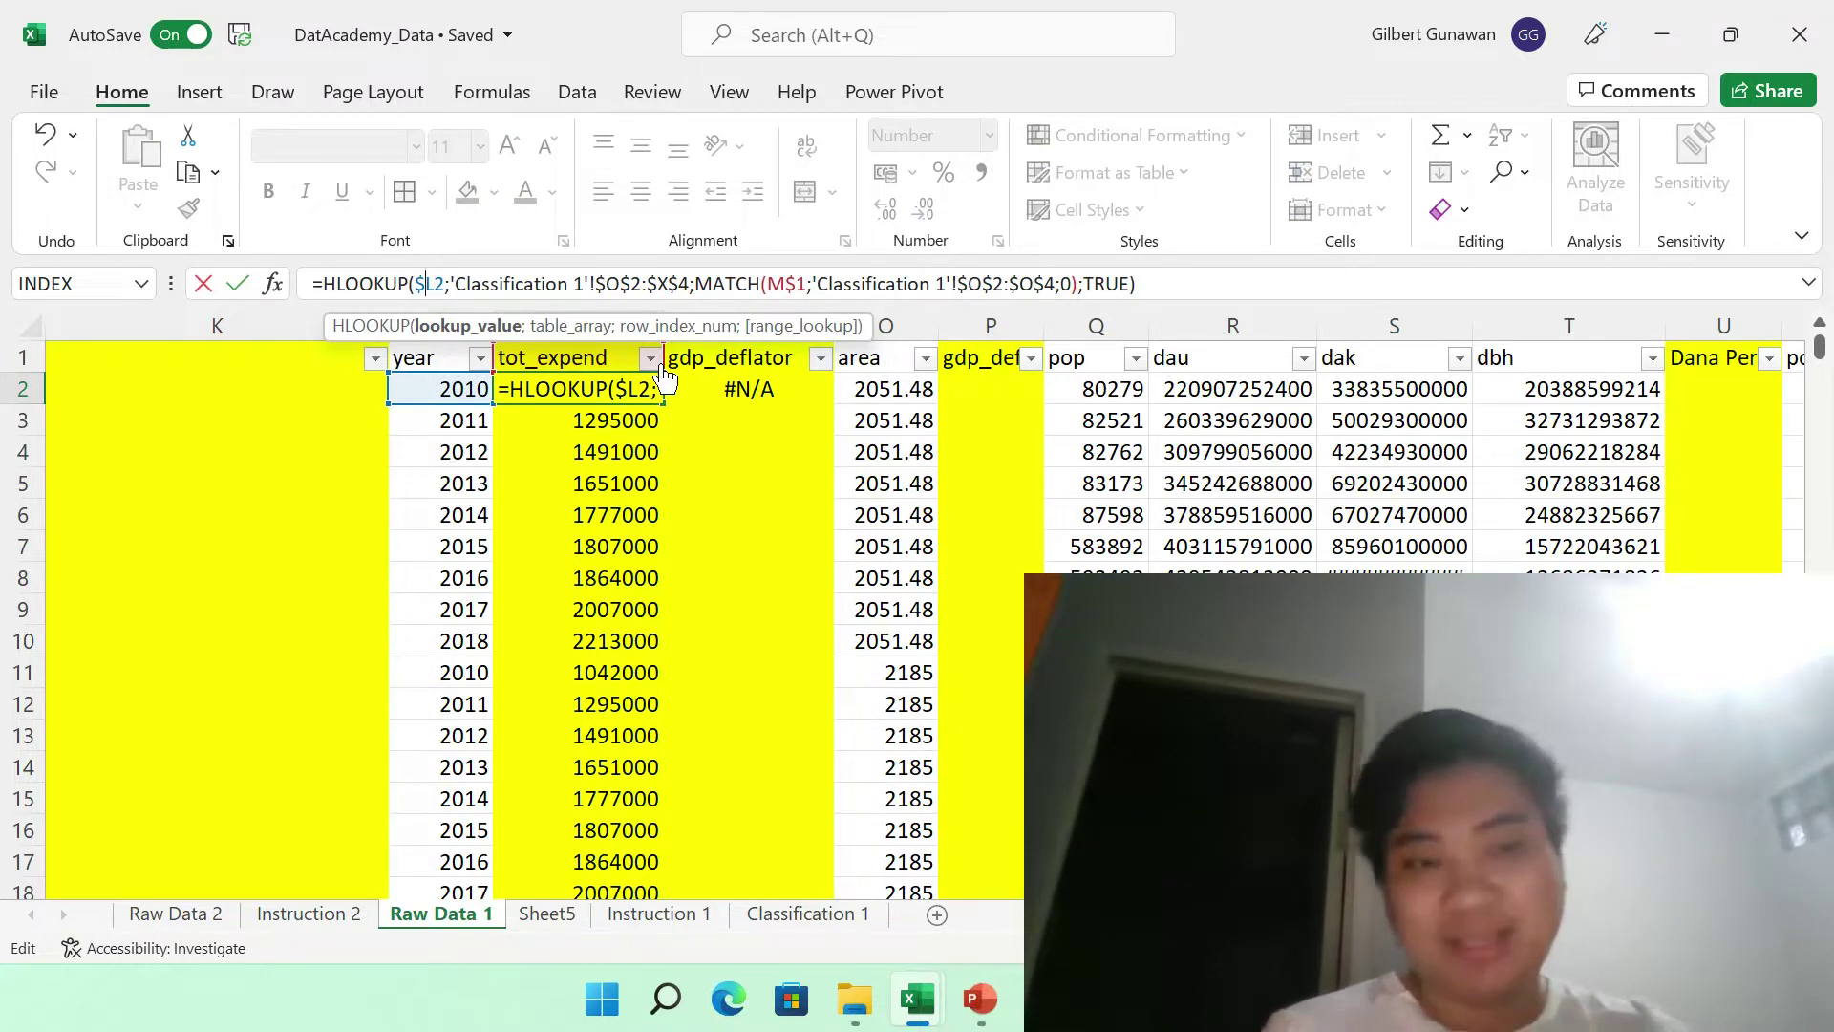
key(ctrl+Return)
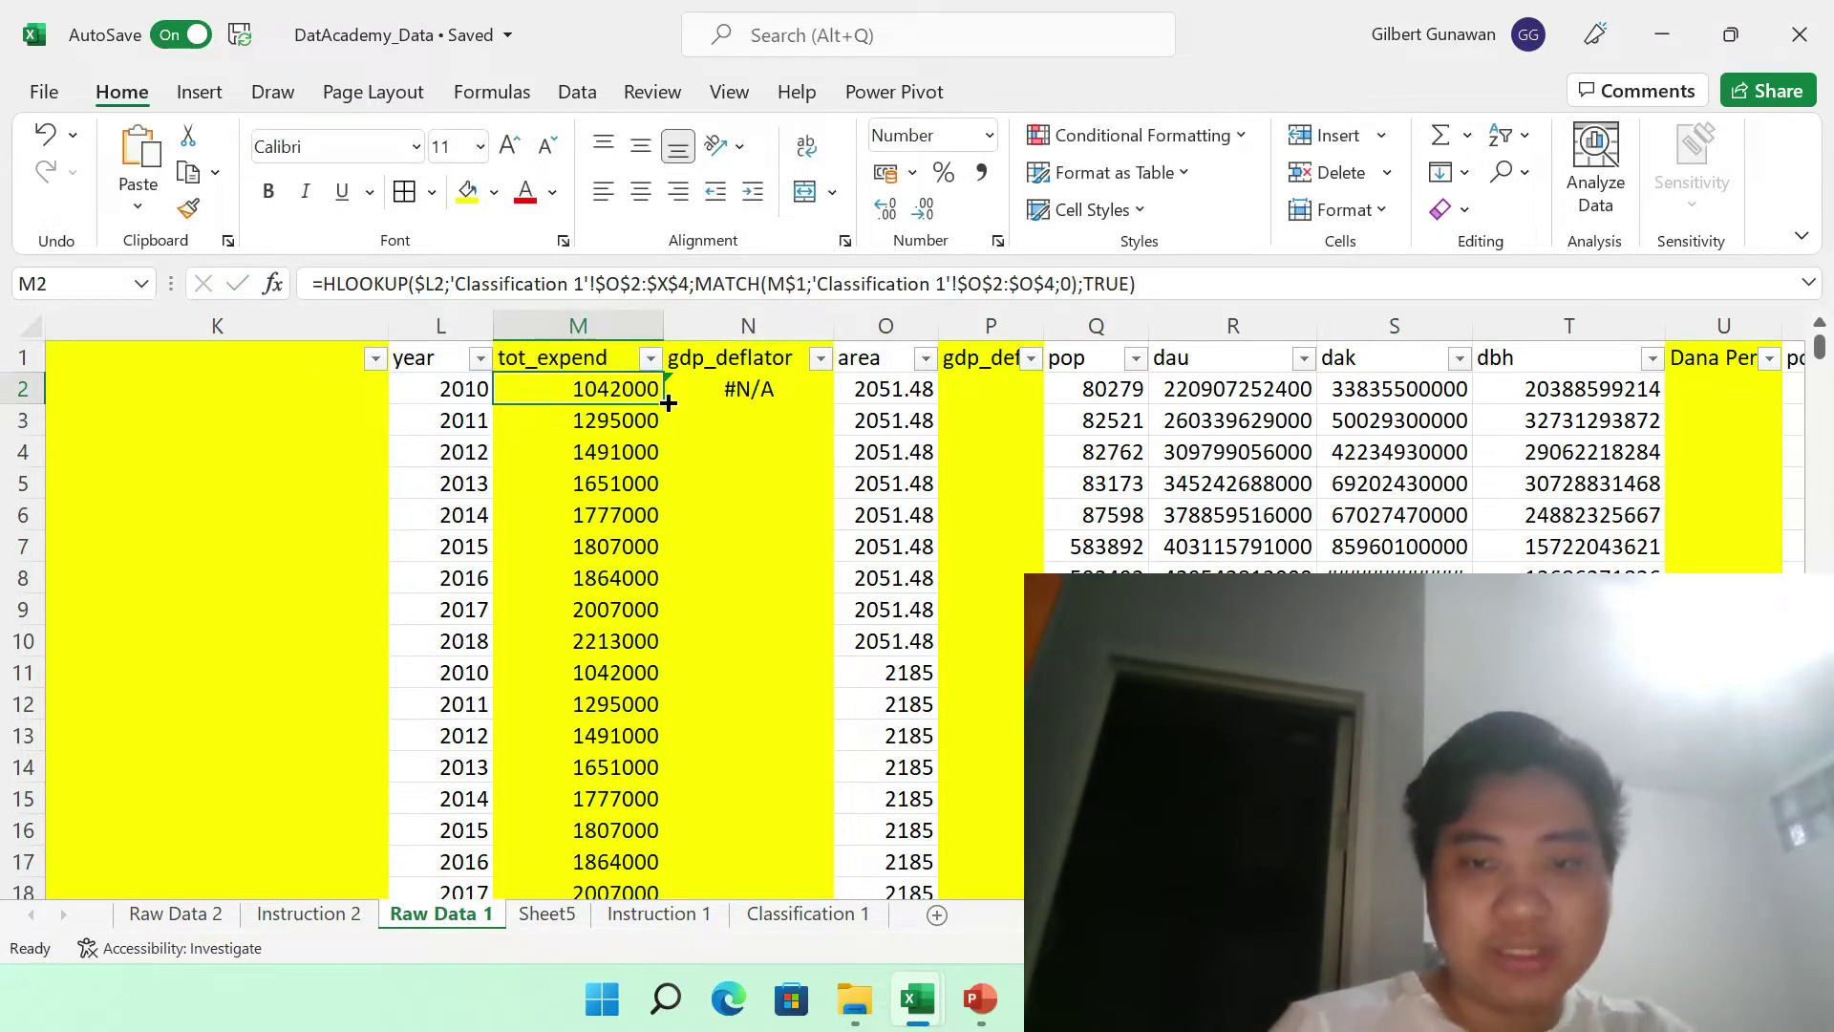
- Refill N2 from M2 and compare both formulas; N2 returns #N/A
drag(668, 403, 794, 405)
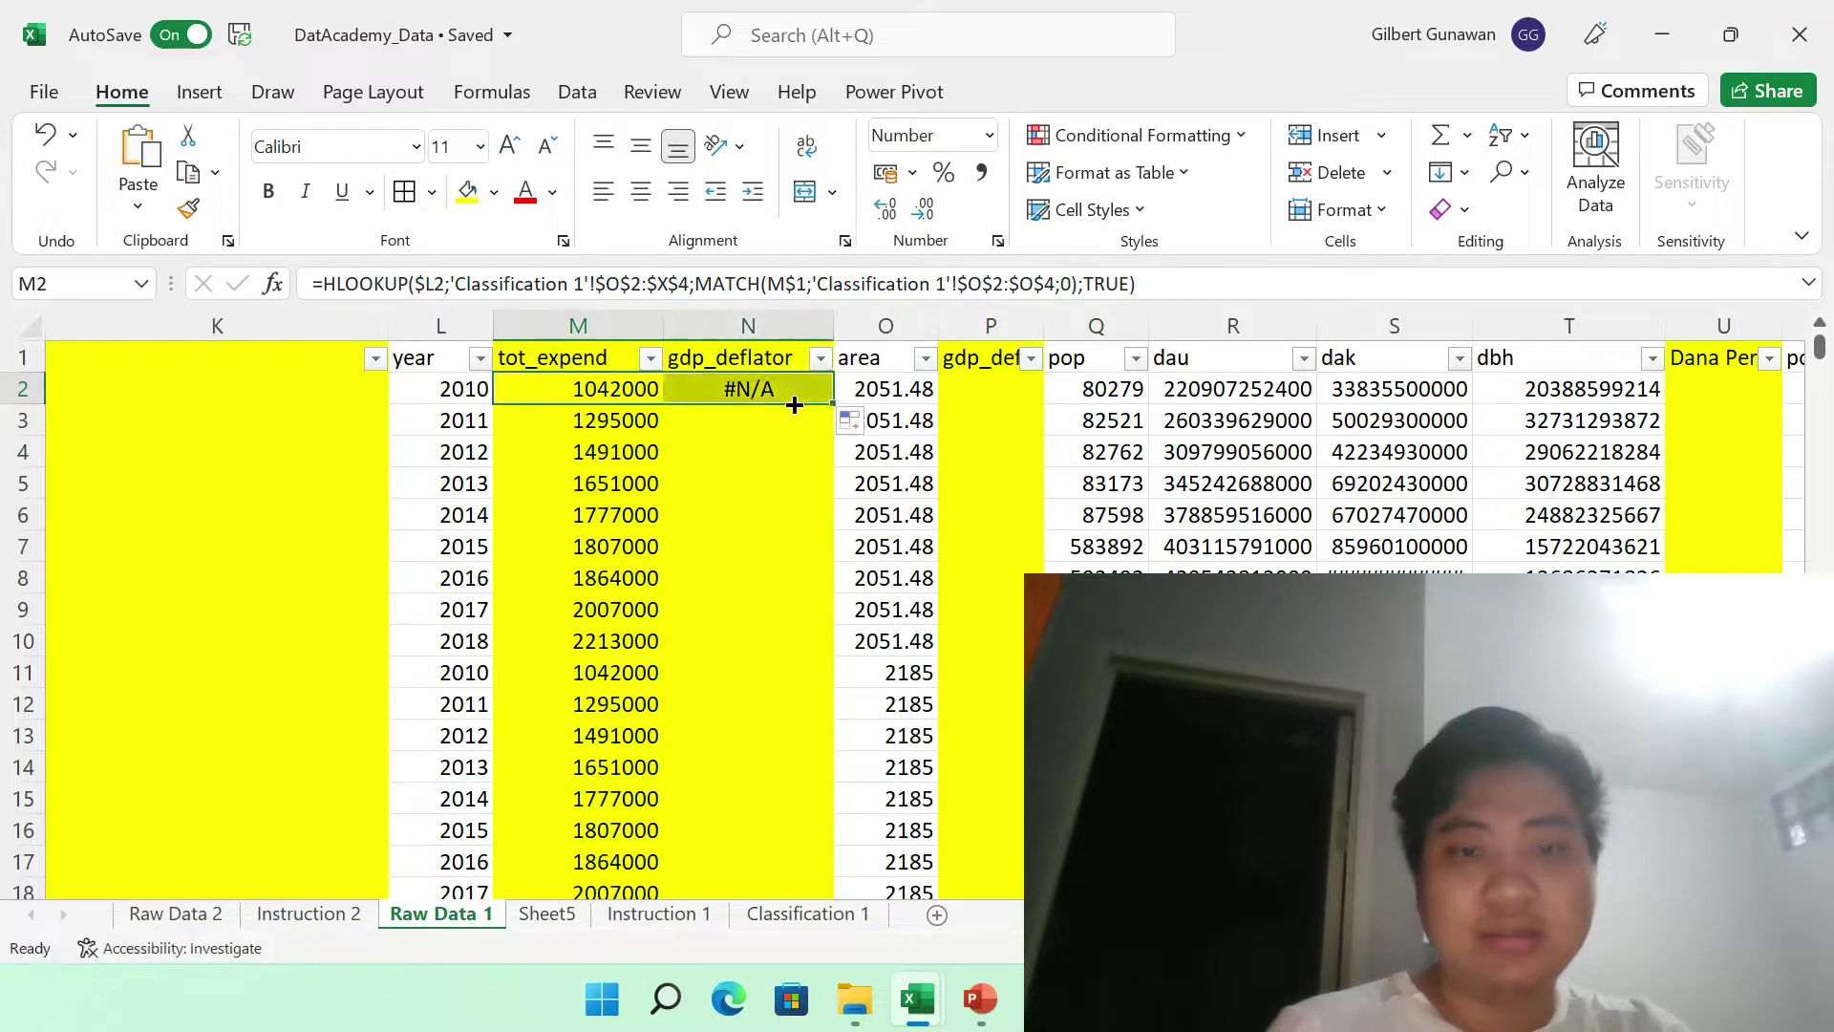
click(735, 392)
key(Left)
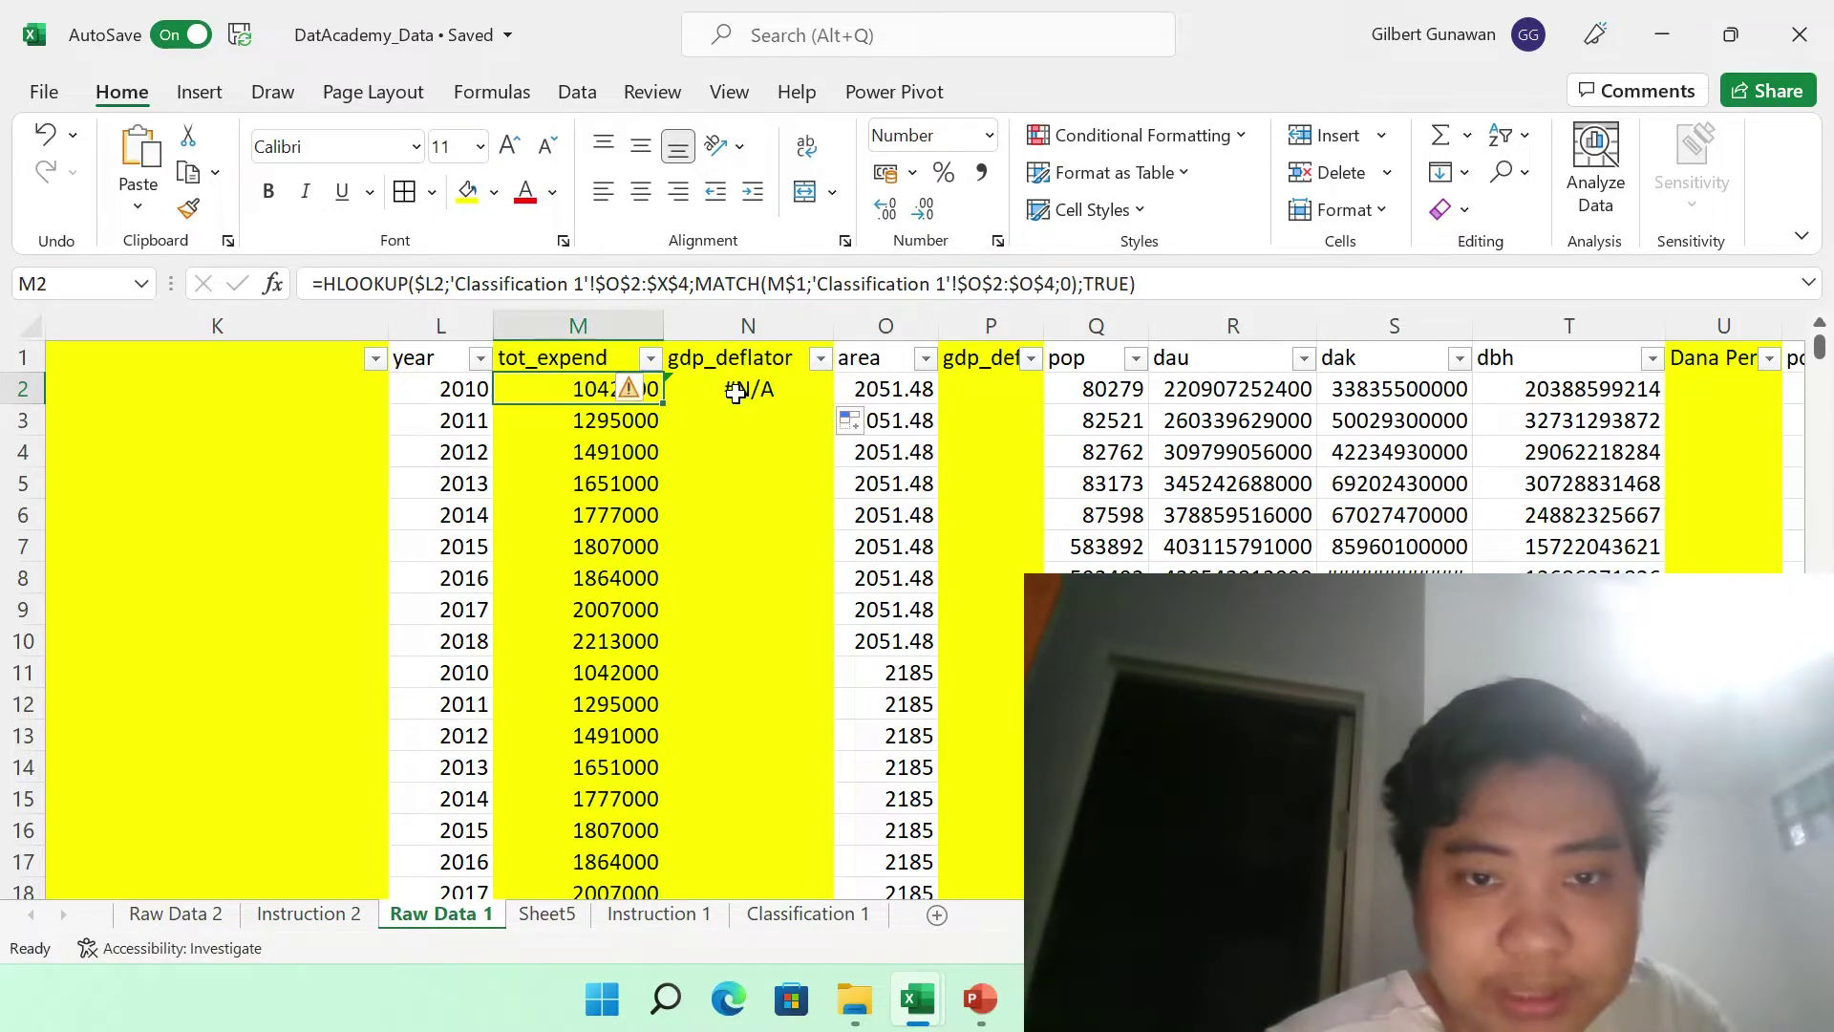
key(Right)
key(Left)
key(Right)
key(Left)
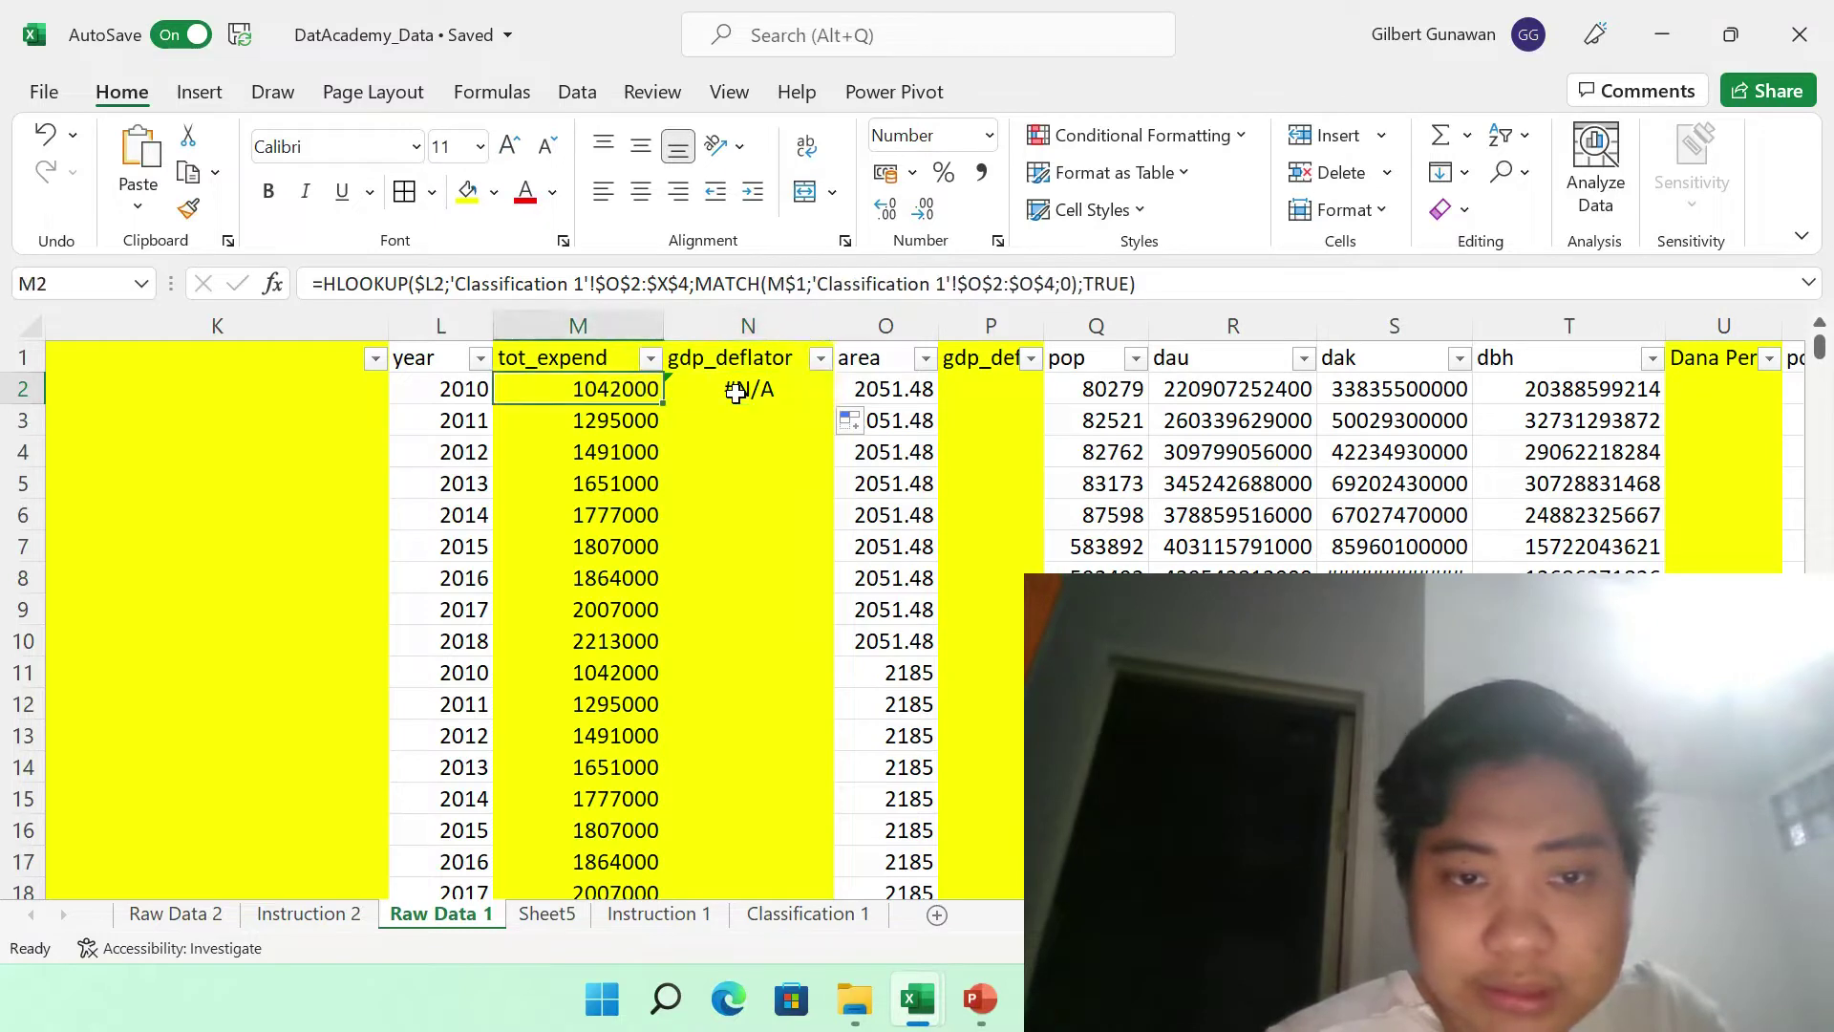
- Copy the gdp_def header text from P1
click(748, 325)
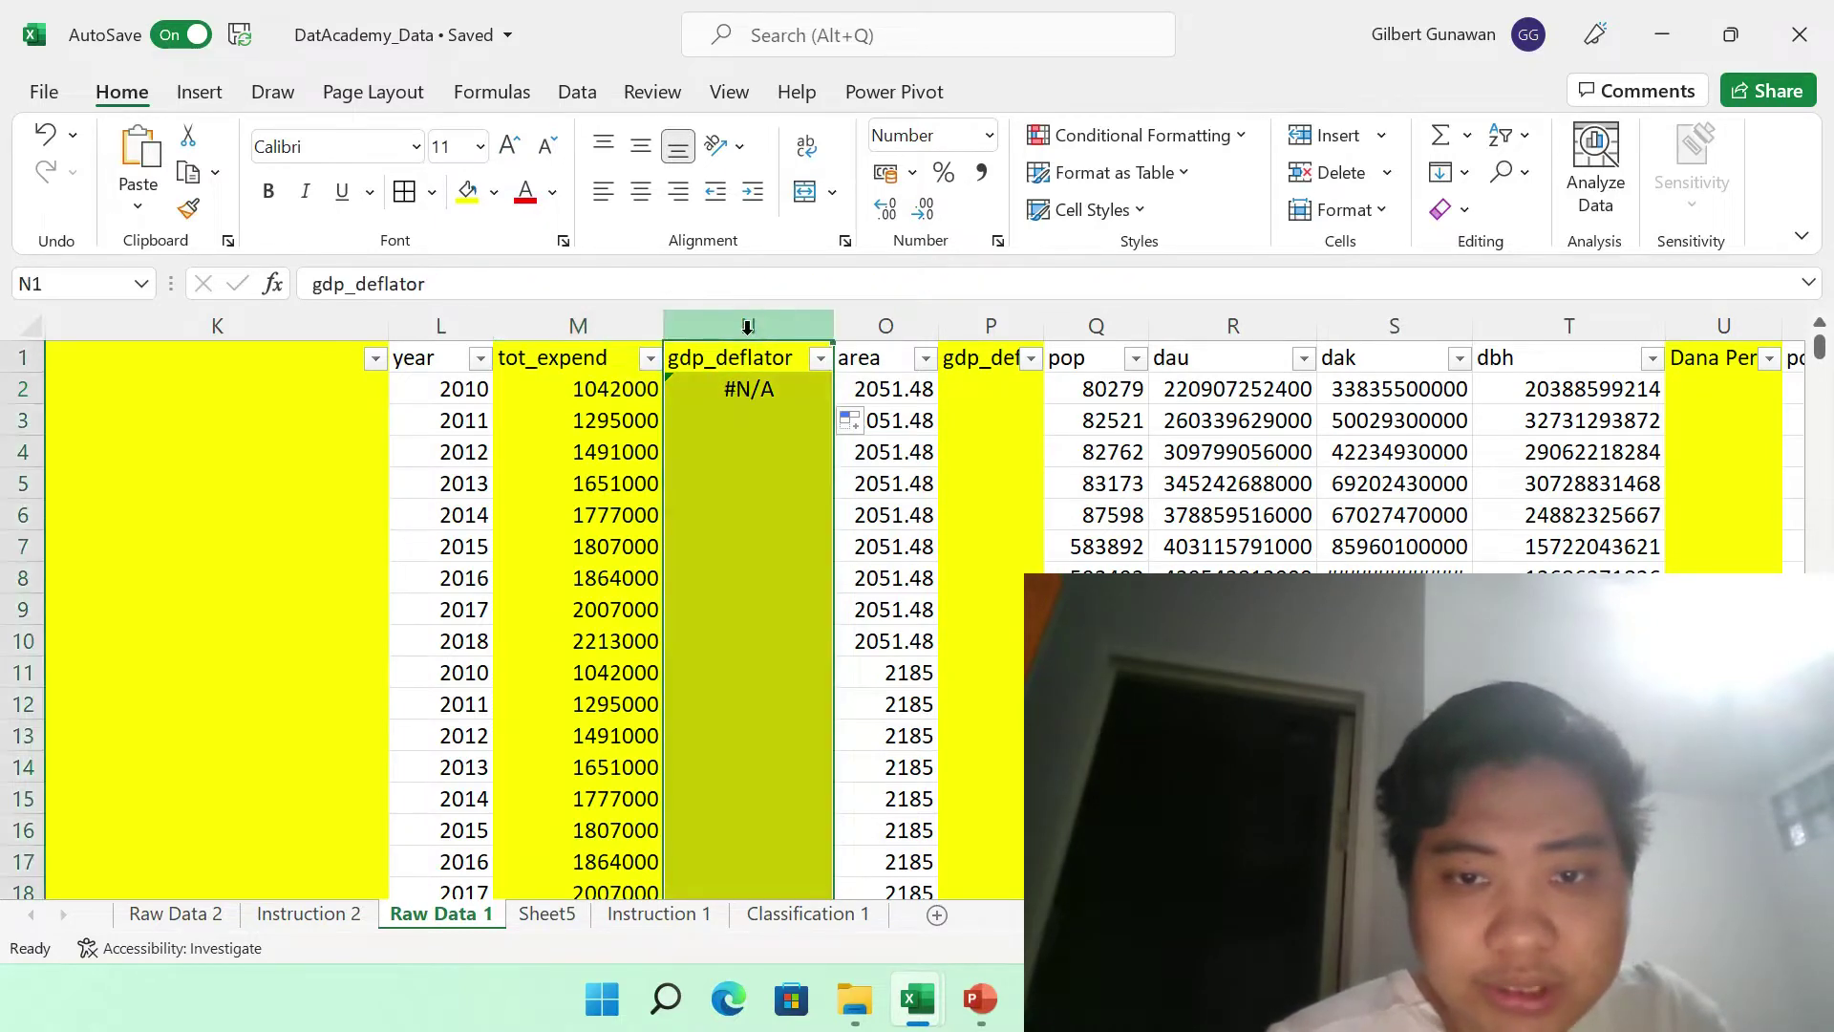
click(971, 362)
key(Left)
key(Left)
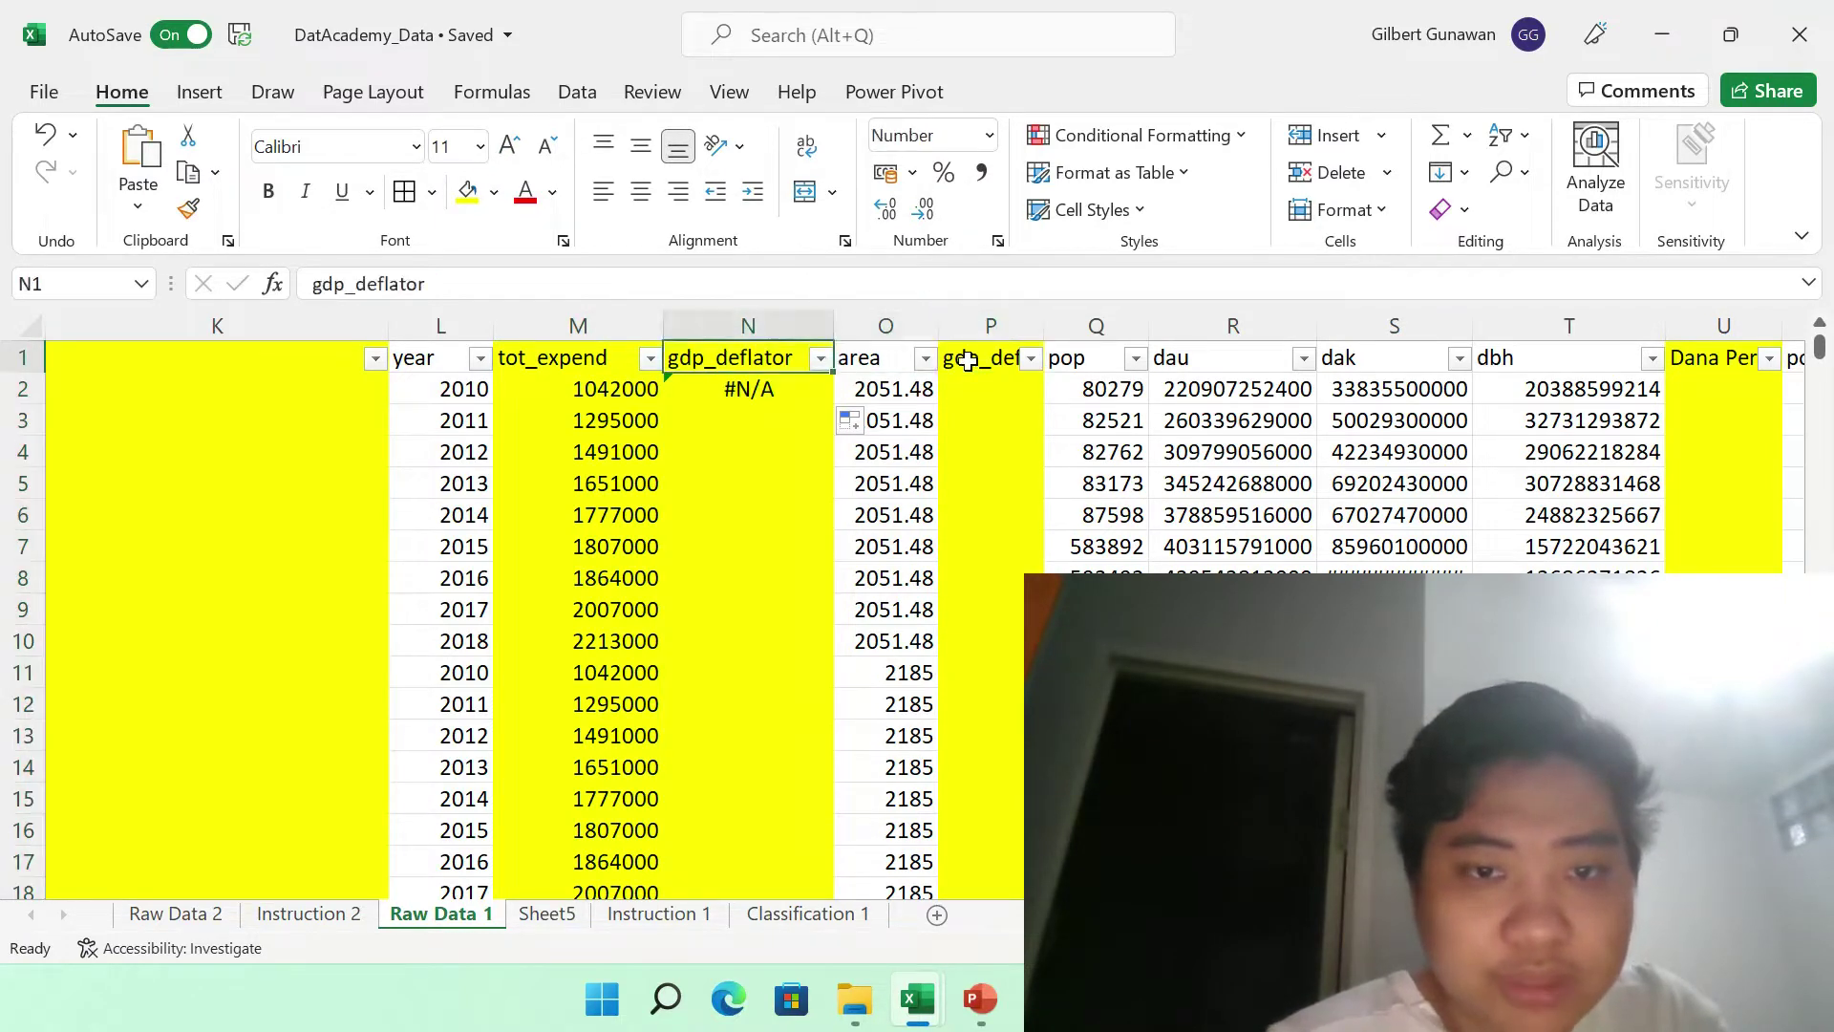
key(Right)
key(Right)
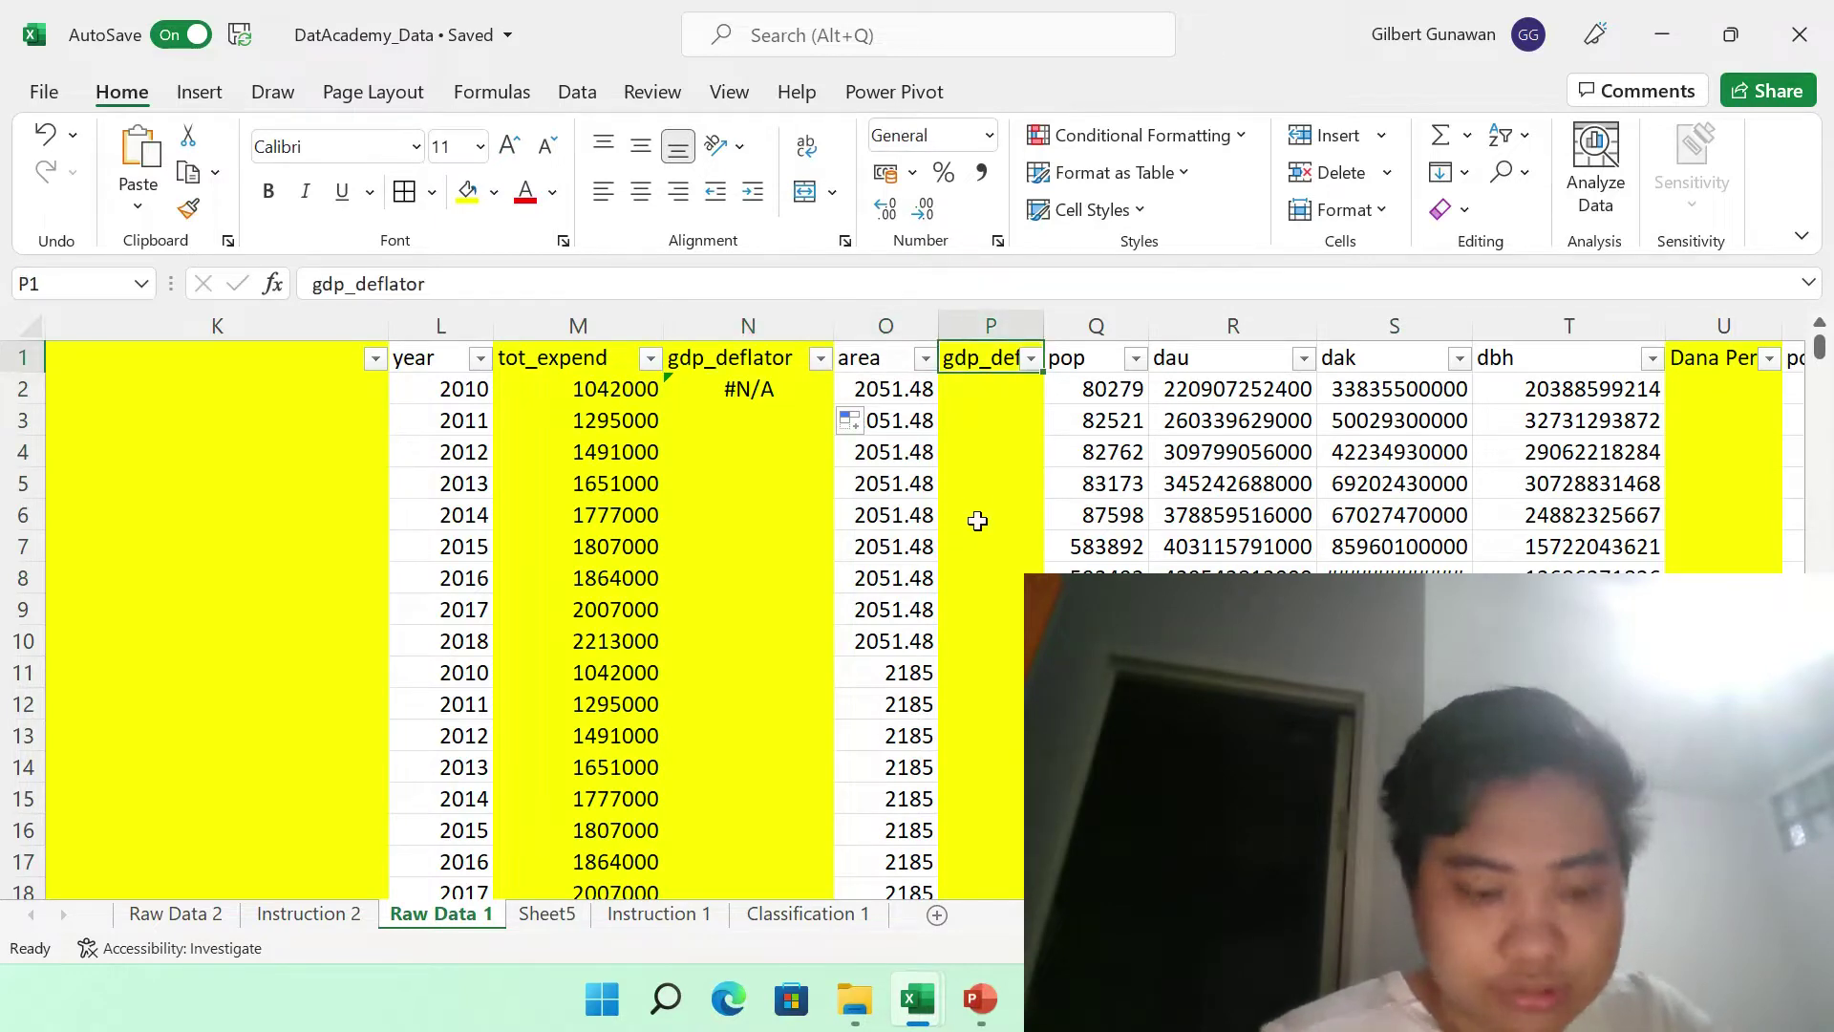
key(ctrl+c)
key(Left)
key(Left)
- Change Classification 1's 'gdp deflator' label to 'gdp_deflator', so N2 now returns 1
key(ctrl+v)
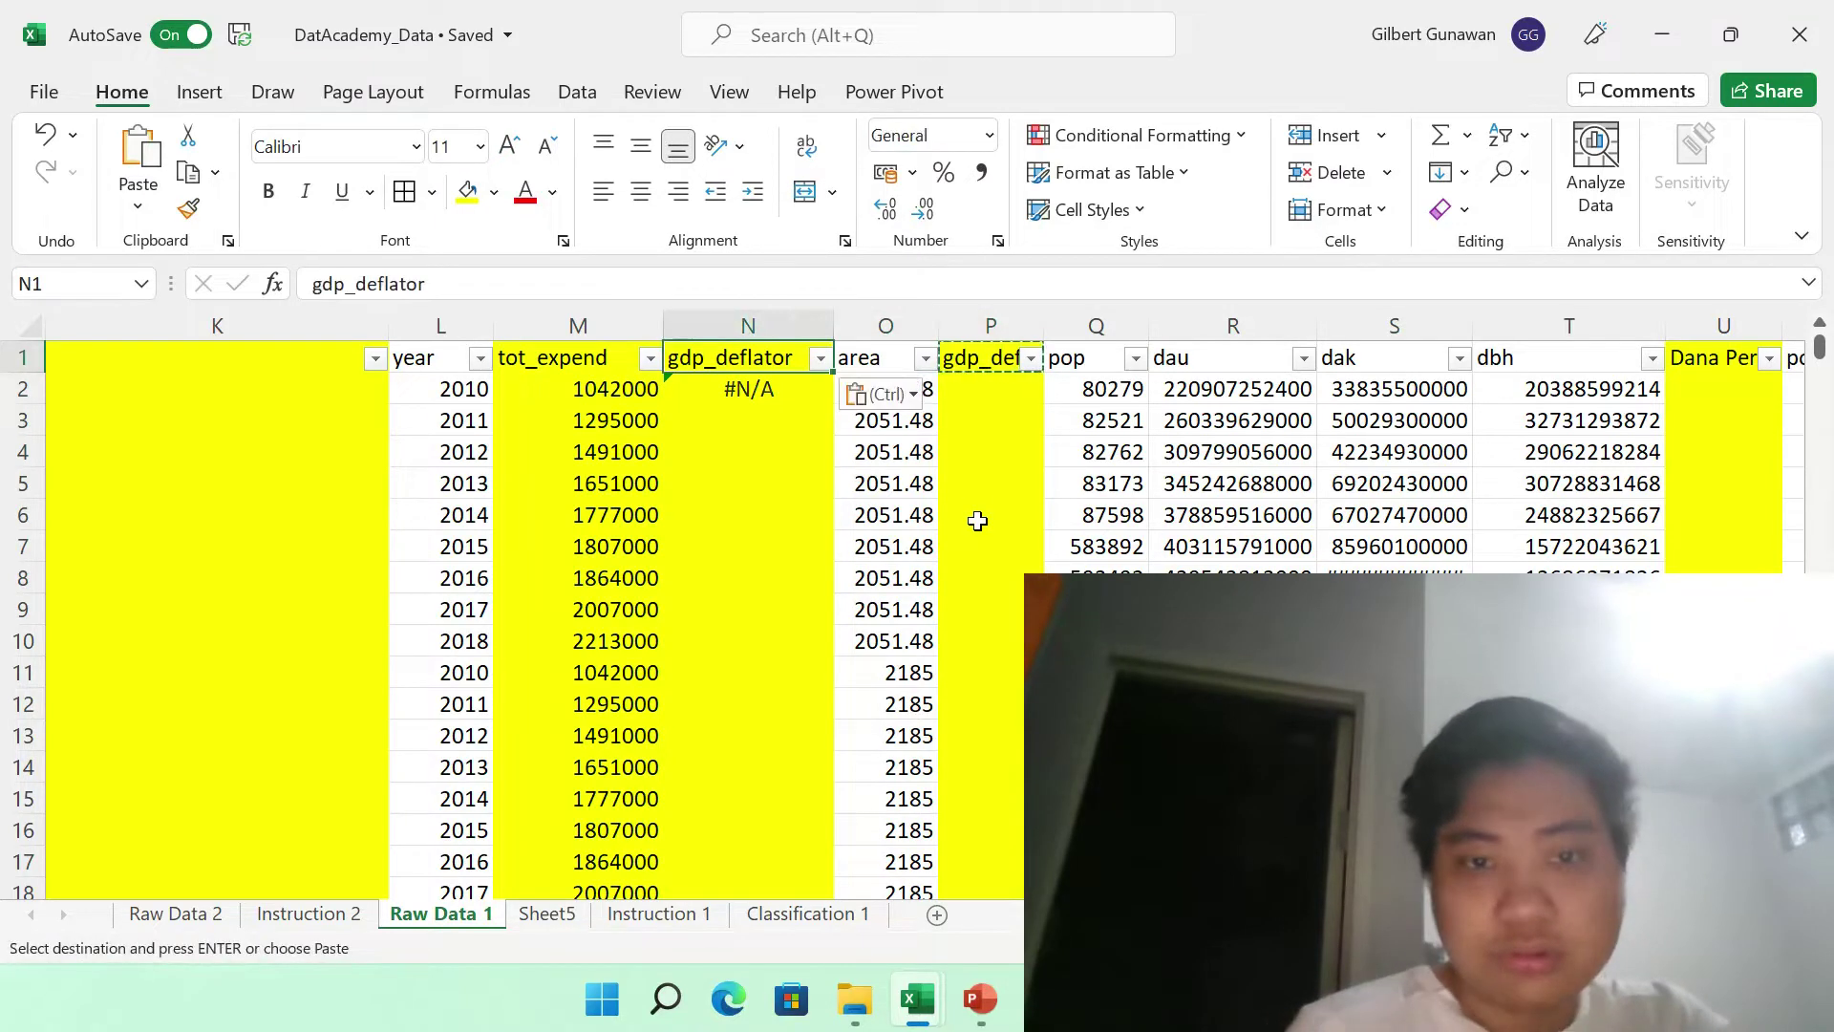
click(785, 896)
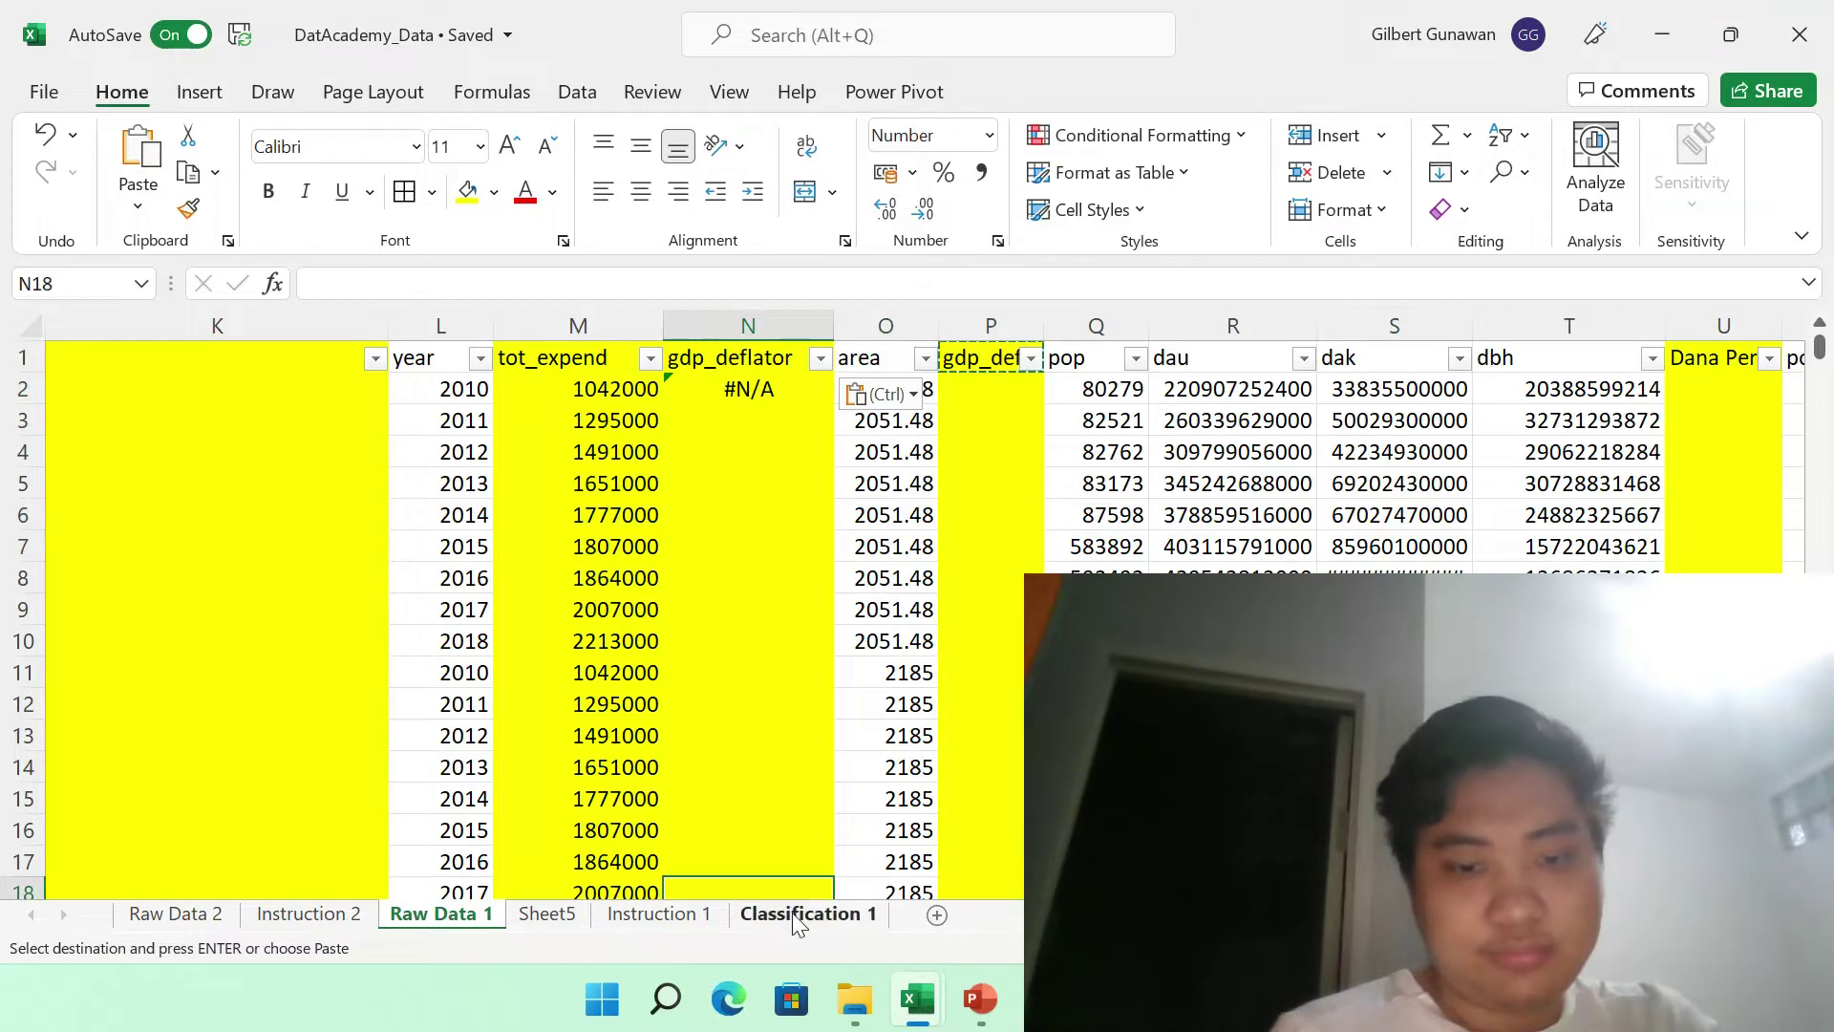
click(797, 917)
click(291, 438)
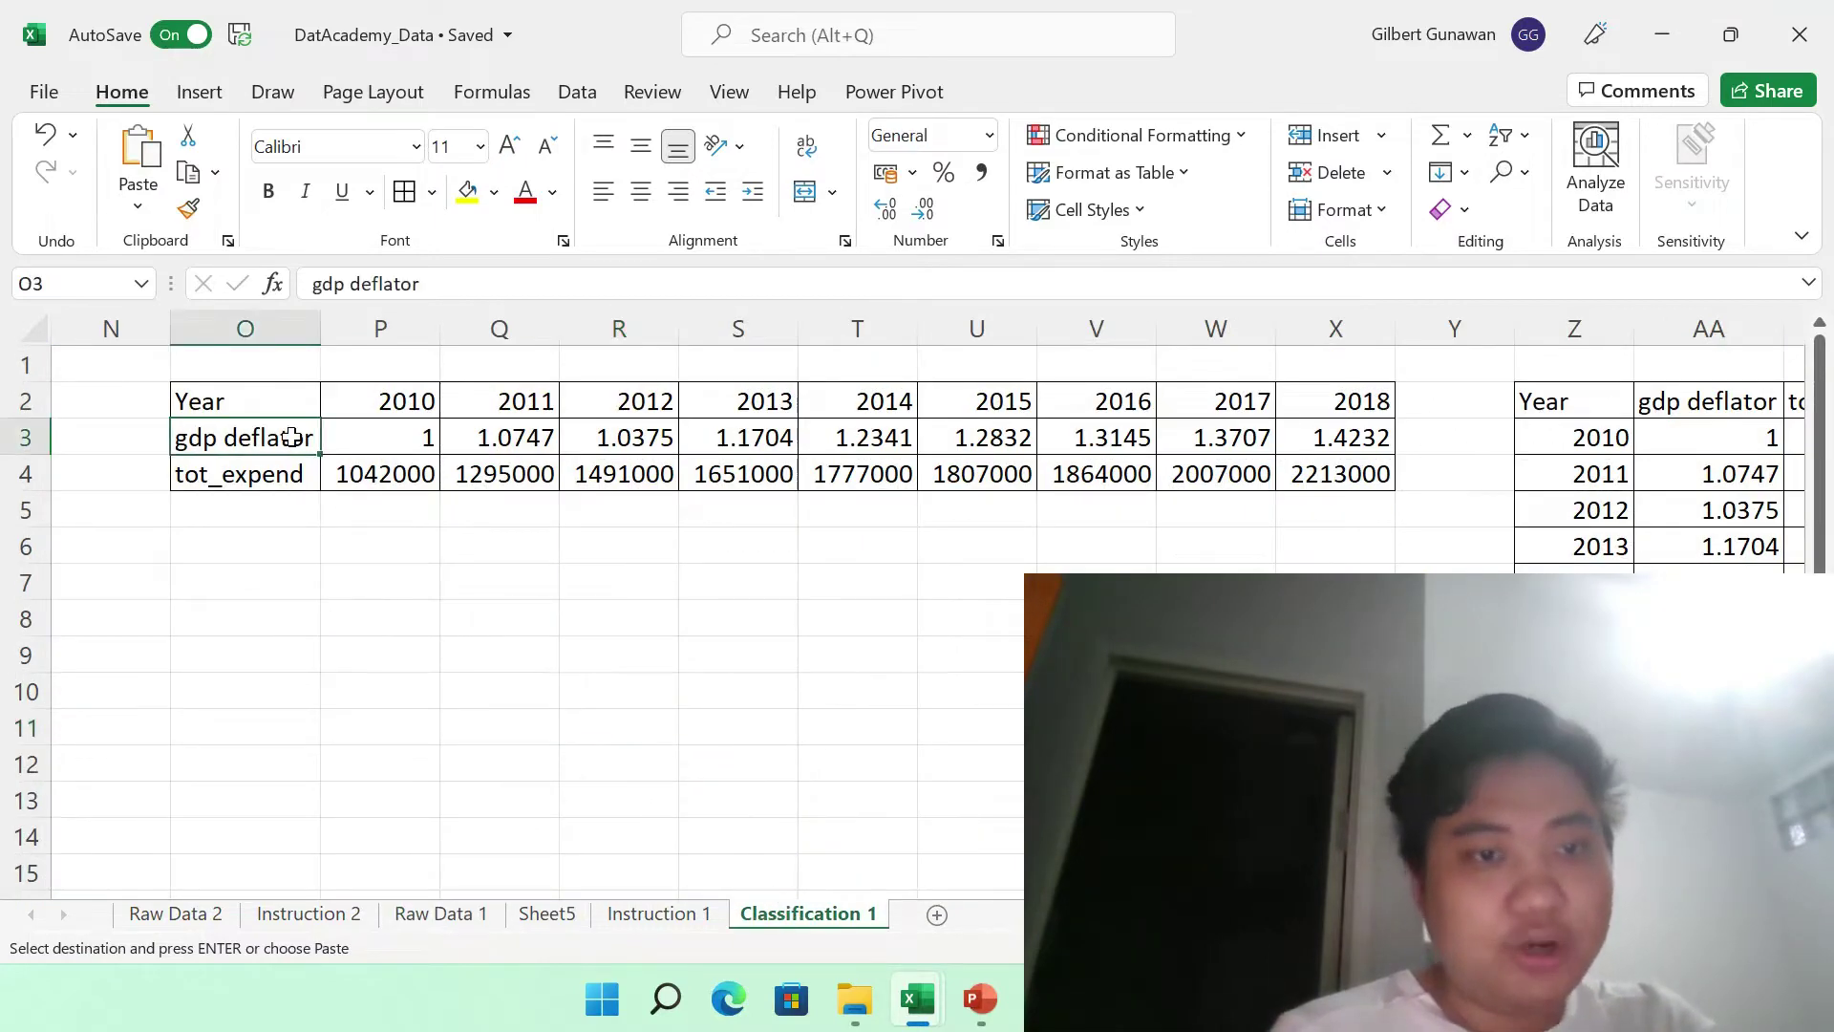
click(358, 283)
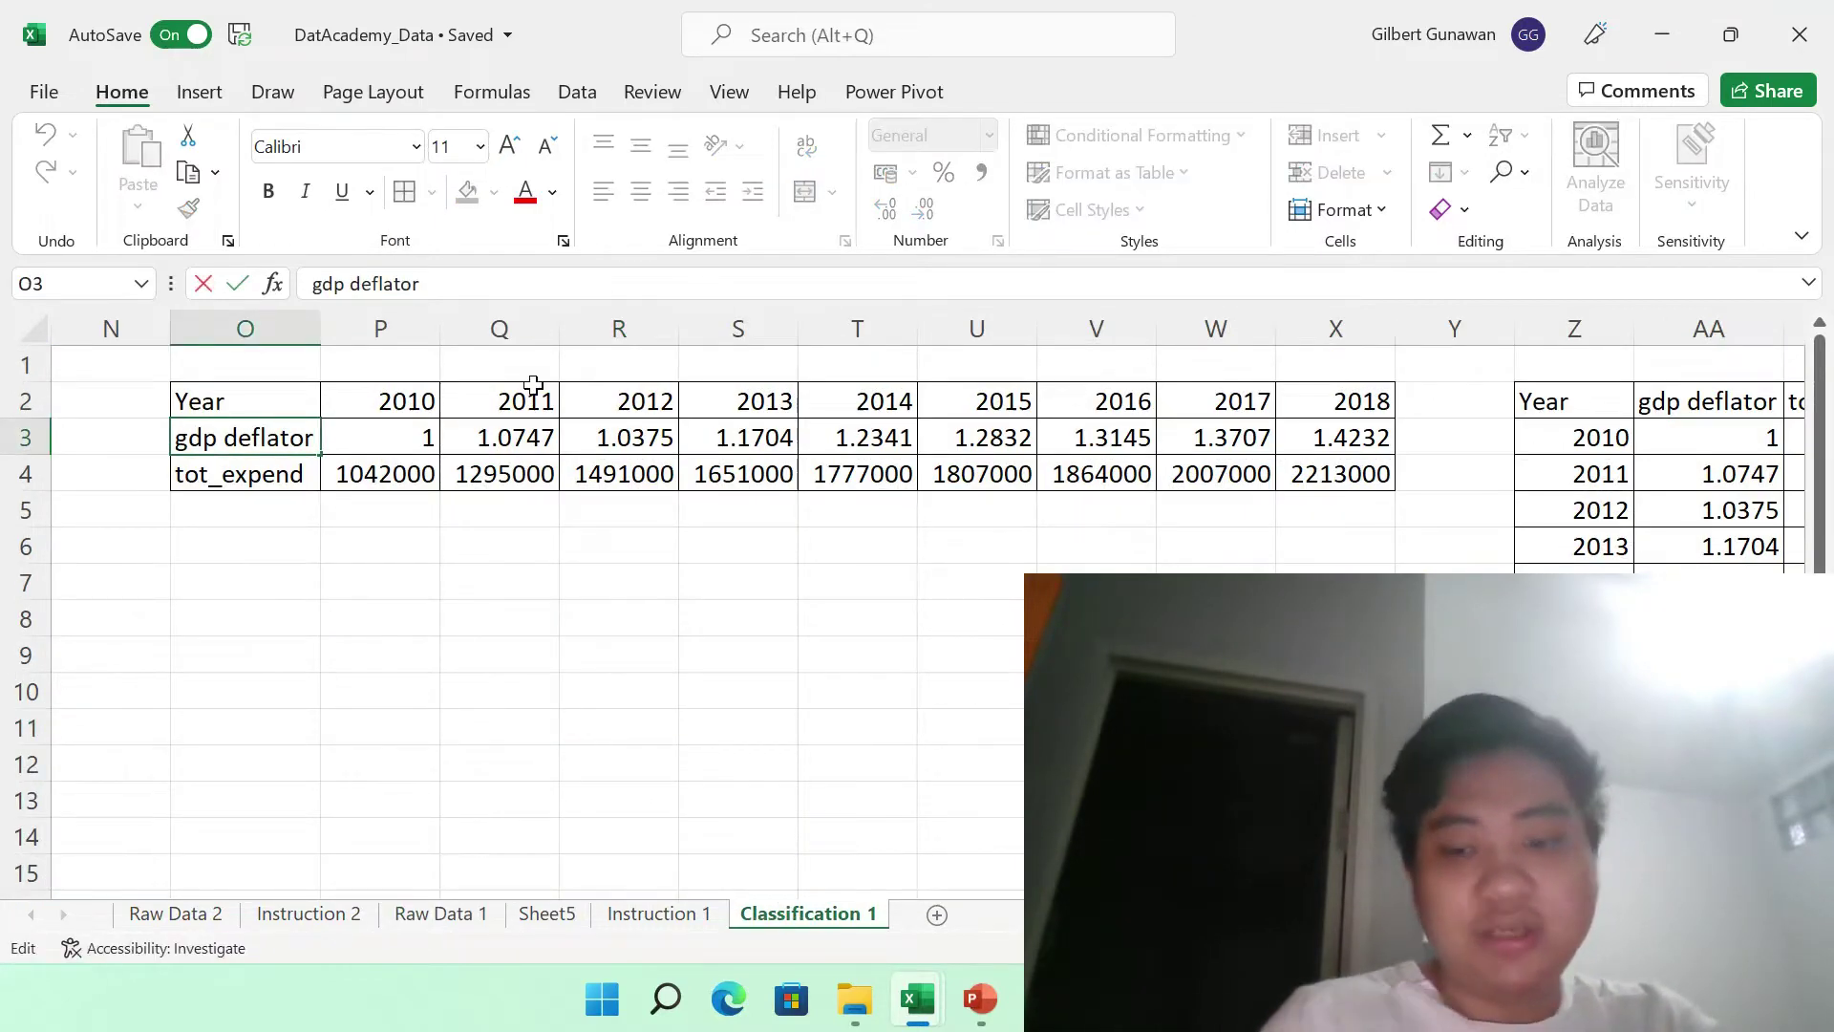
key(BackSpace)
text(_)
key(Return)
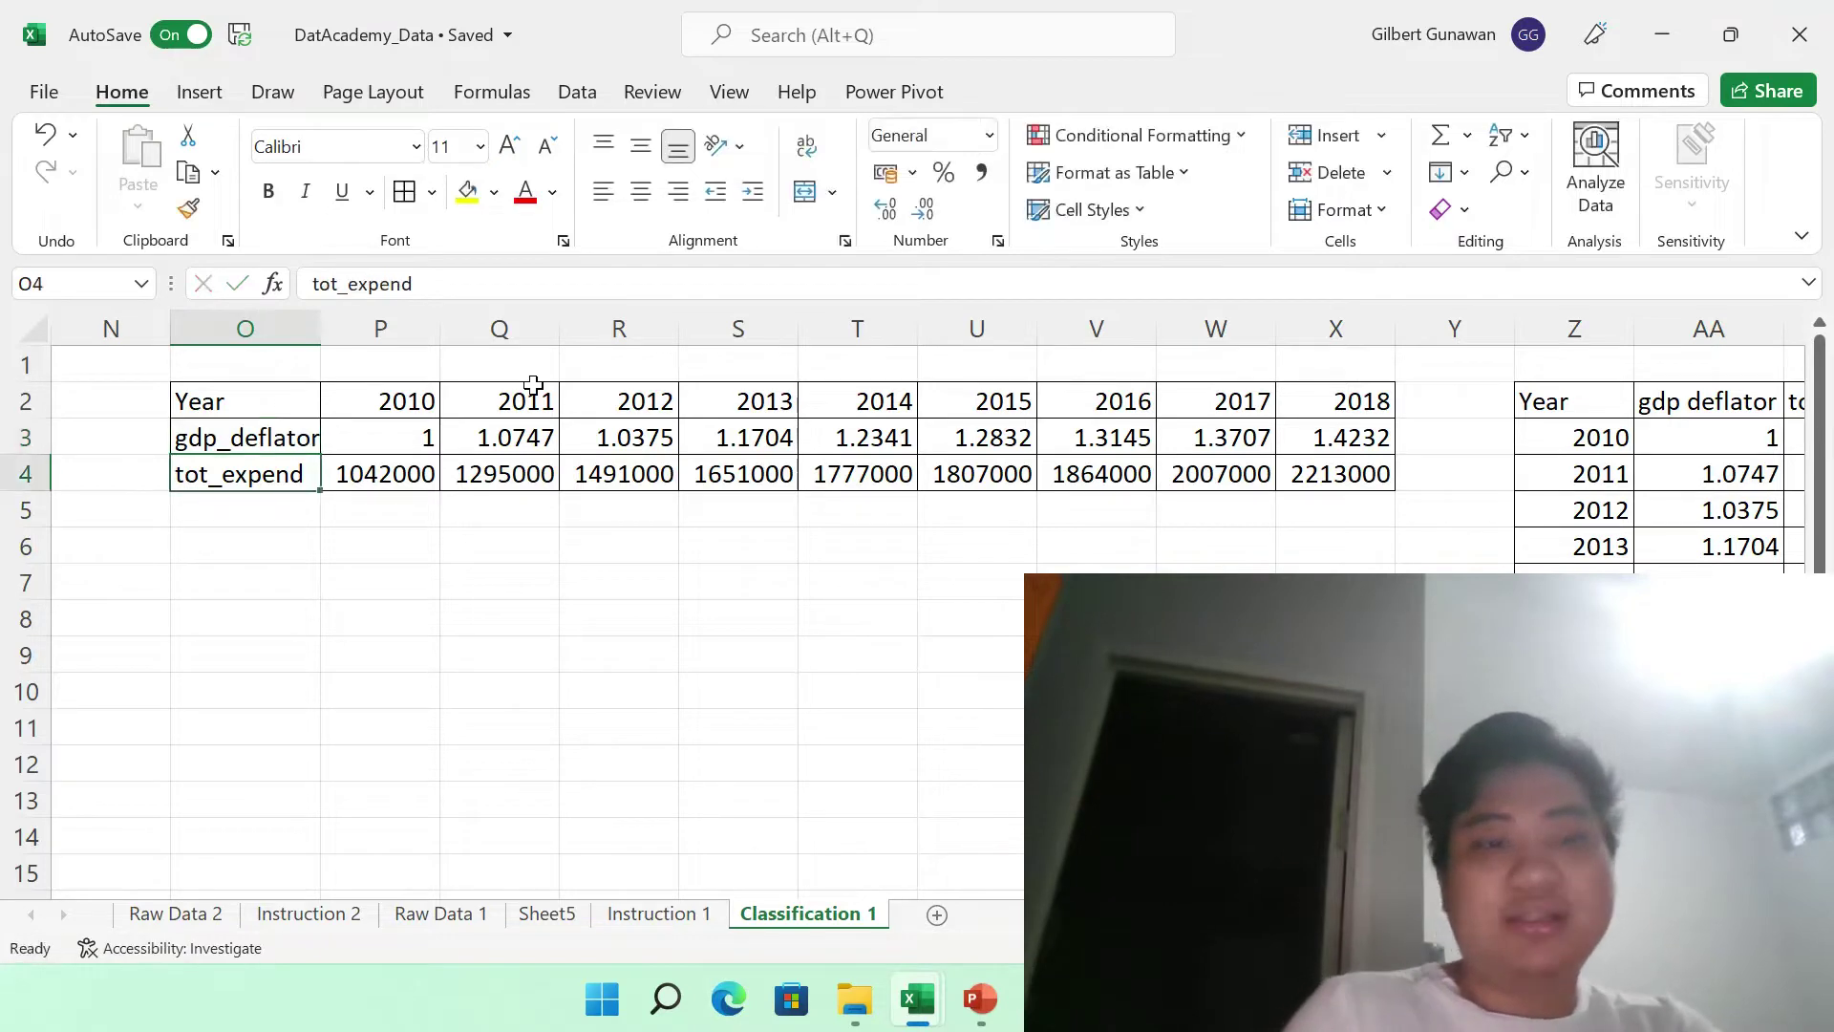
click(565, 584)
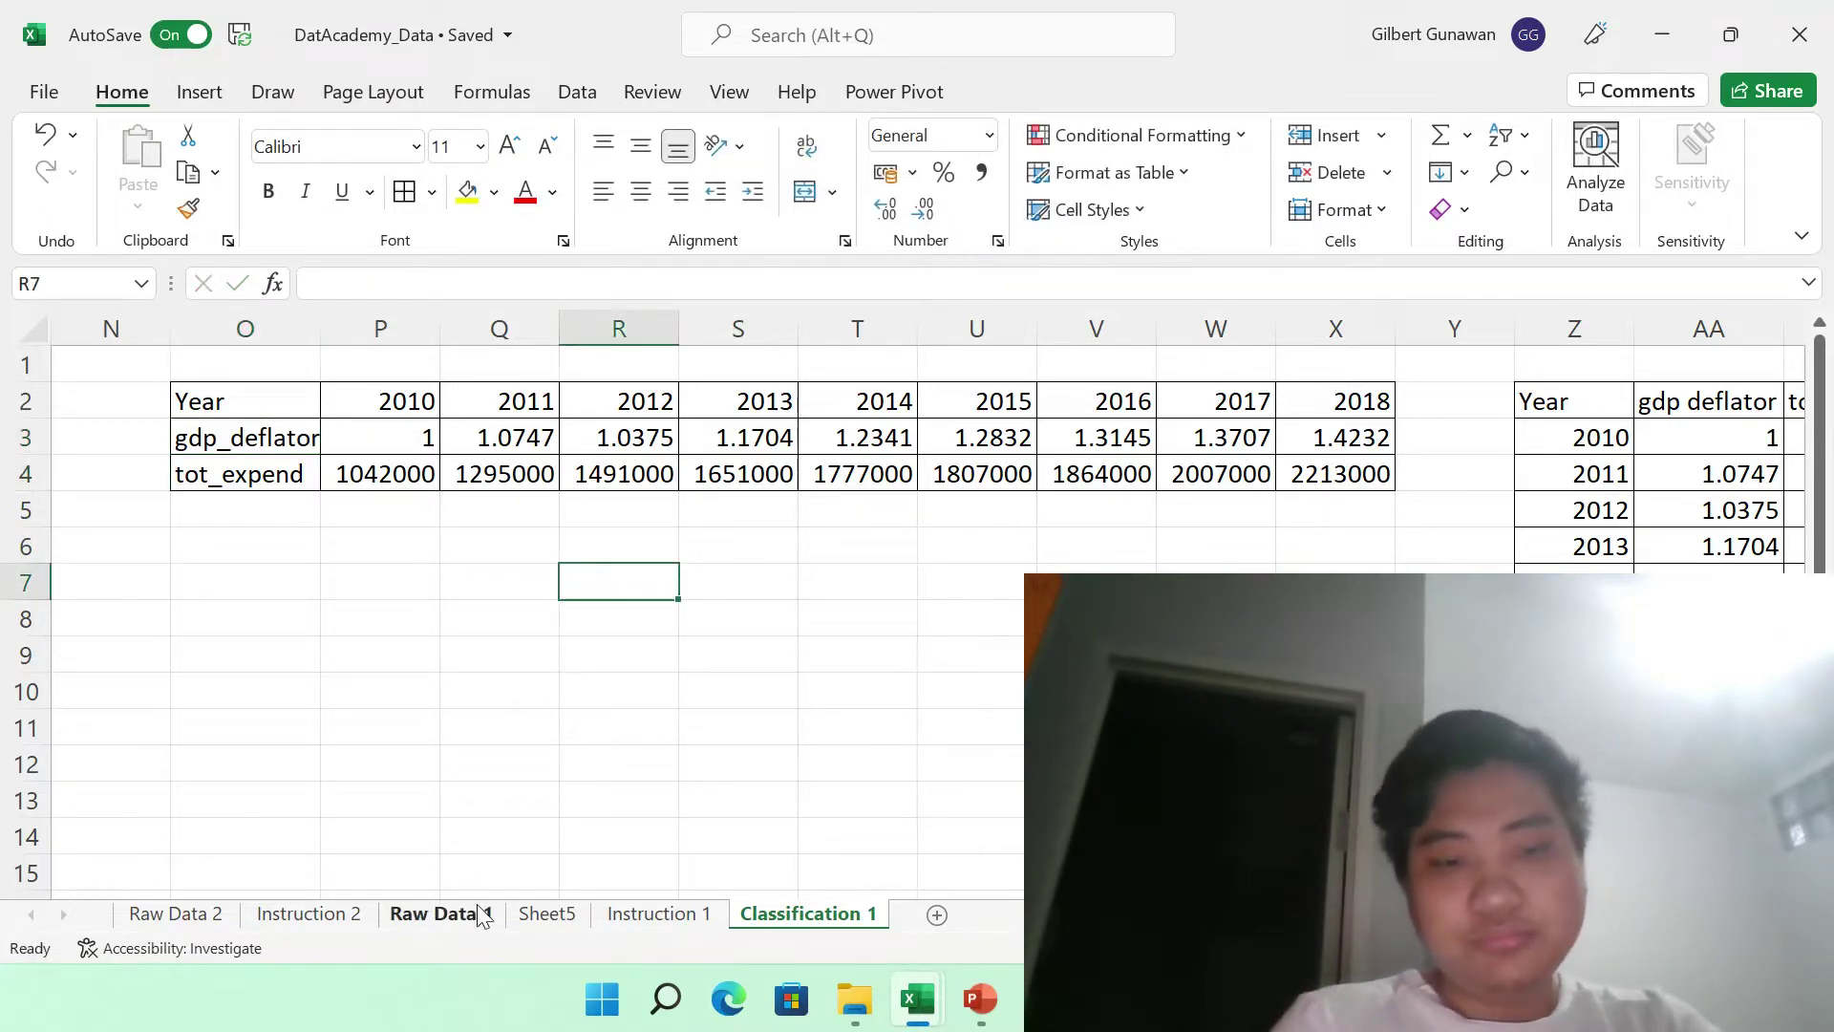
click(435, 914)
click(726, 402)
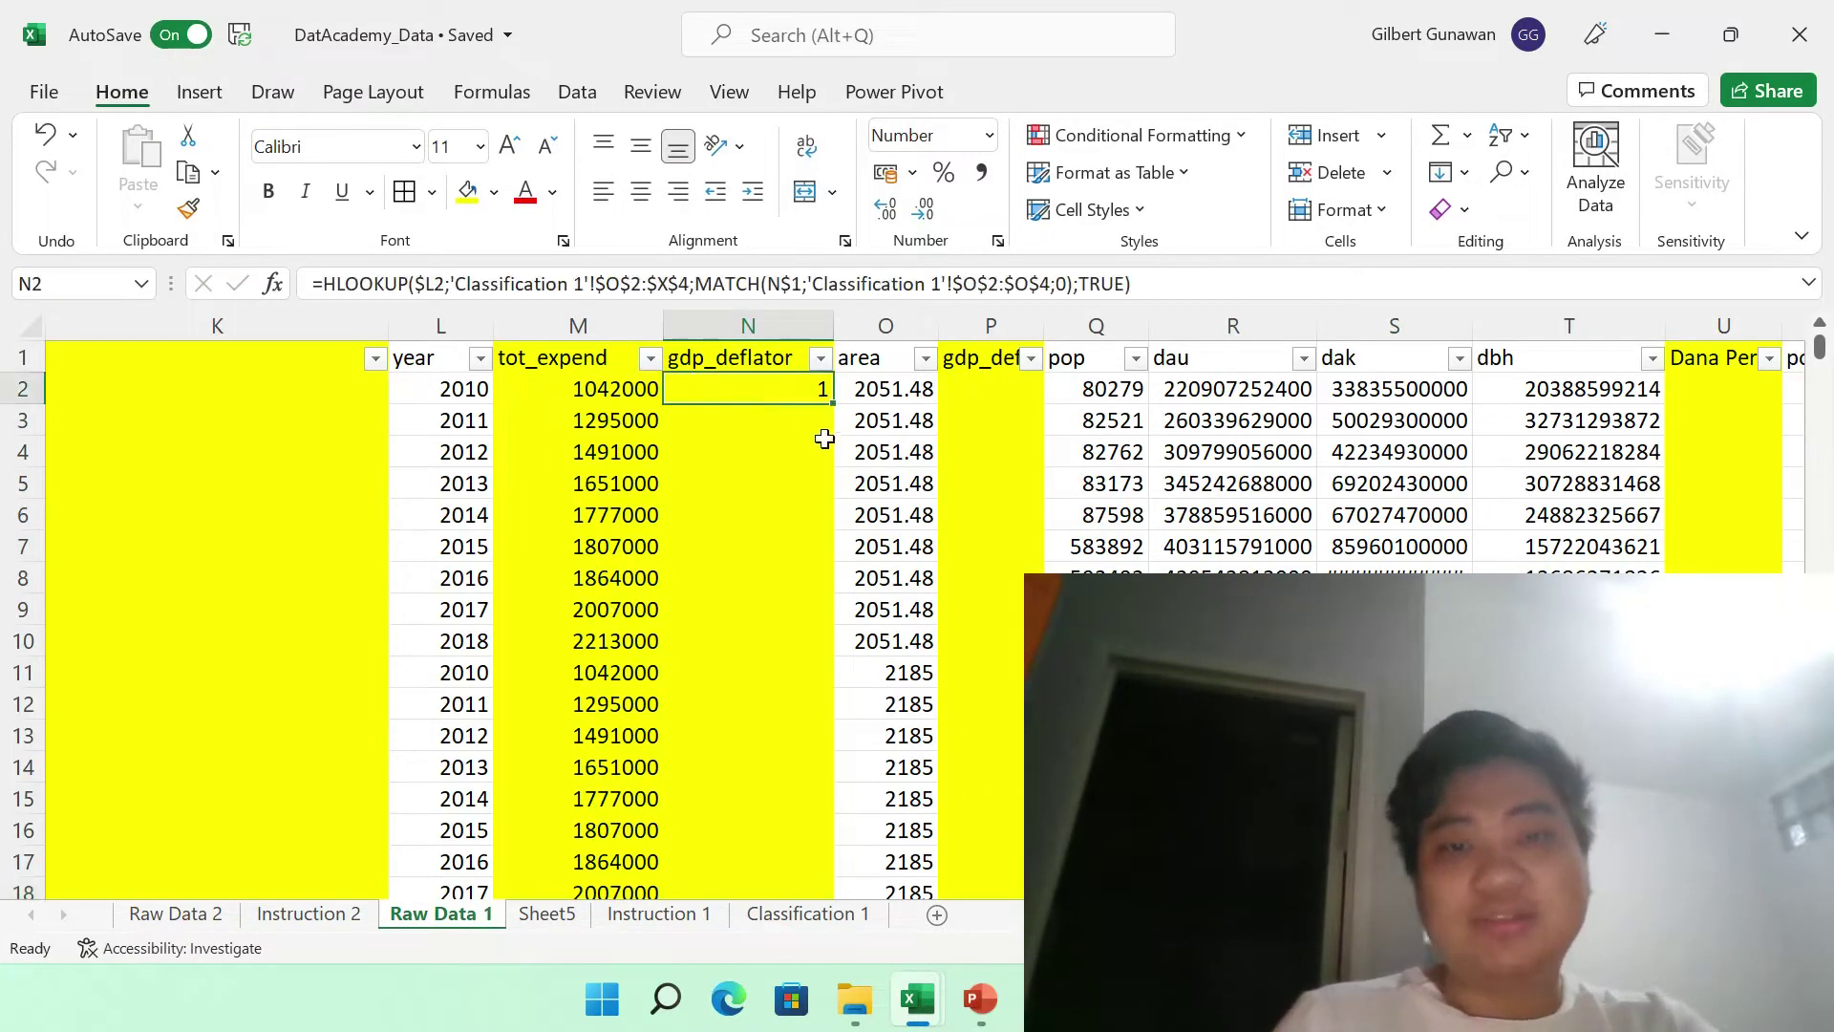
- Clear N2 and enter M2's formula into the selected tot_expend cells
key(Delete)
key(Left)
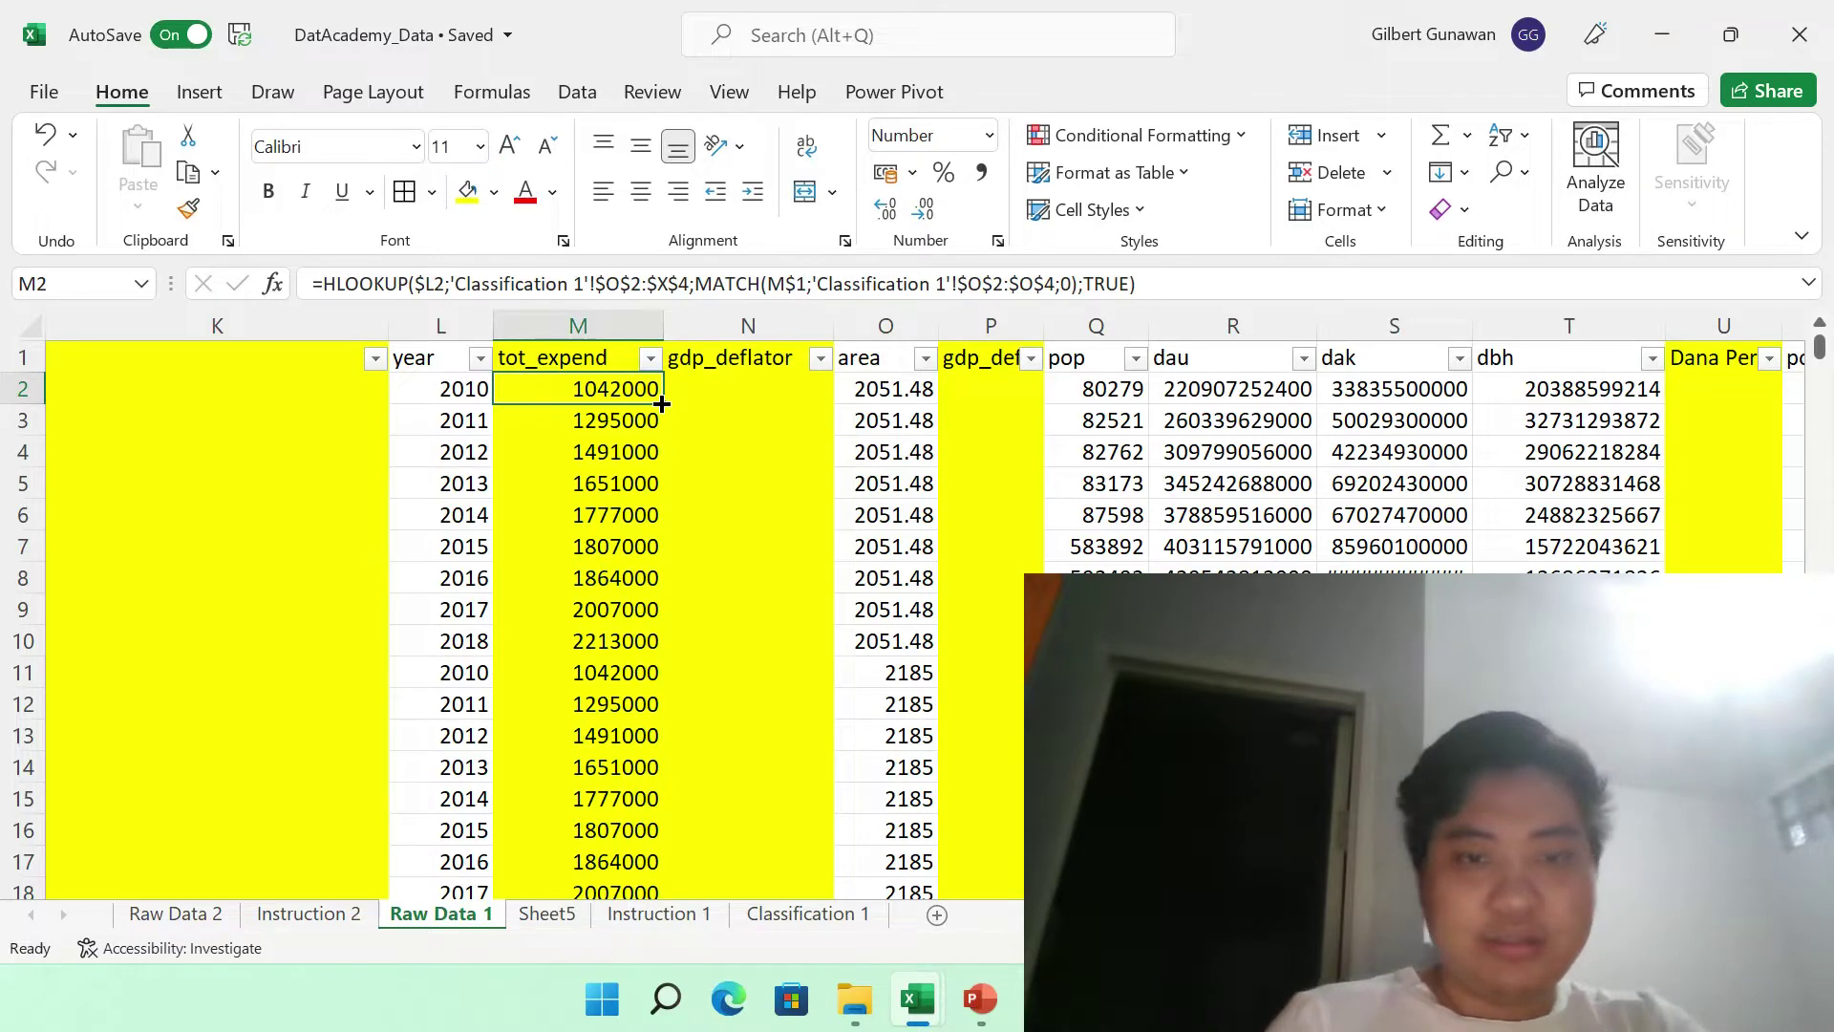
click(704, 283)
key(ctrl+a)
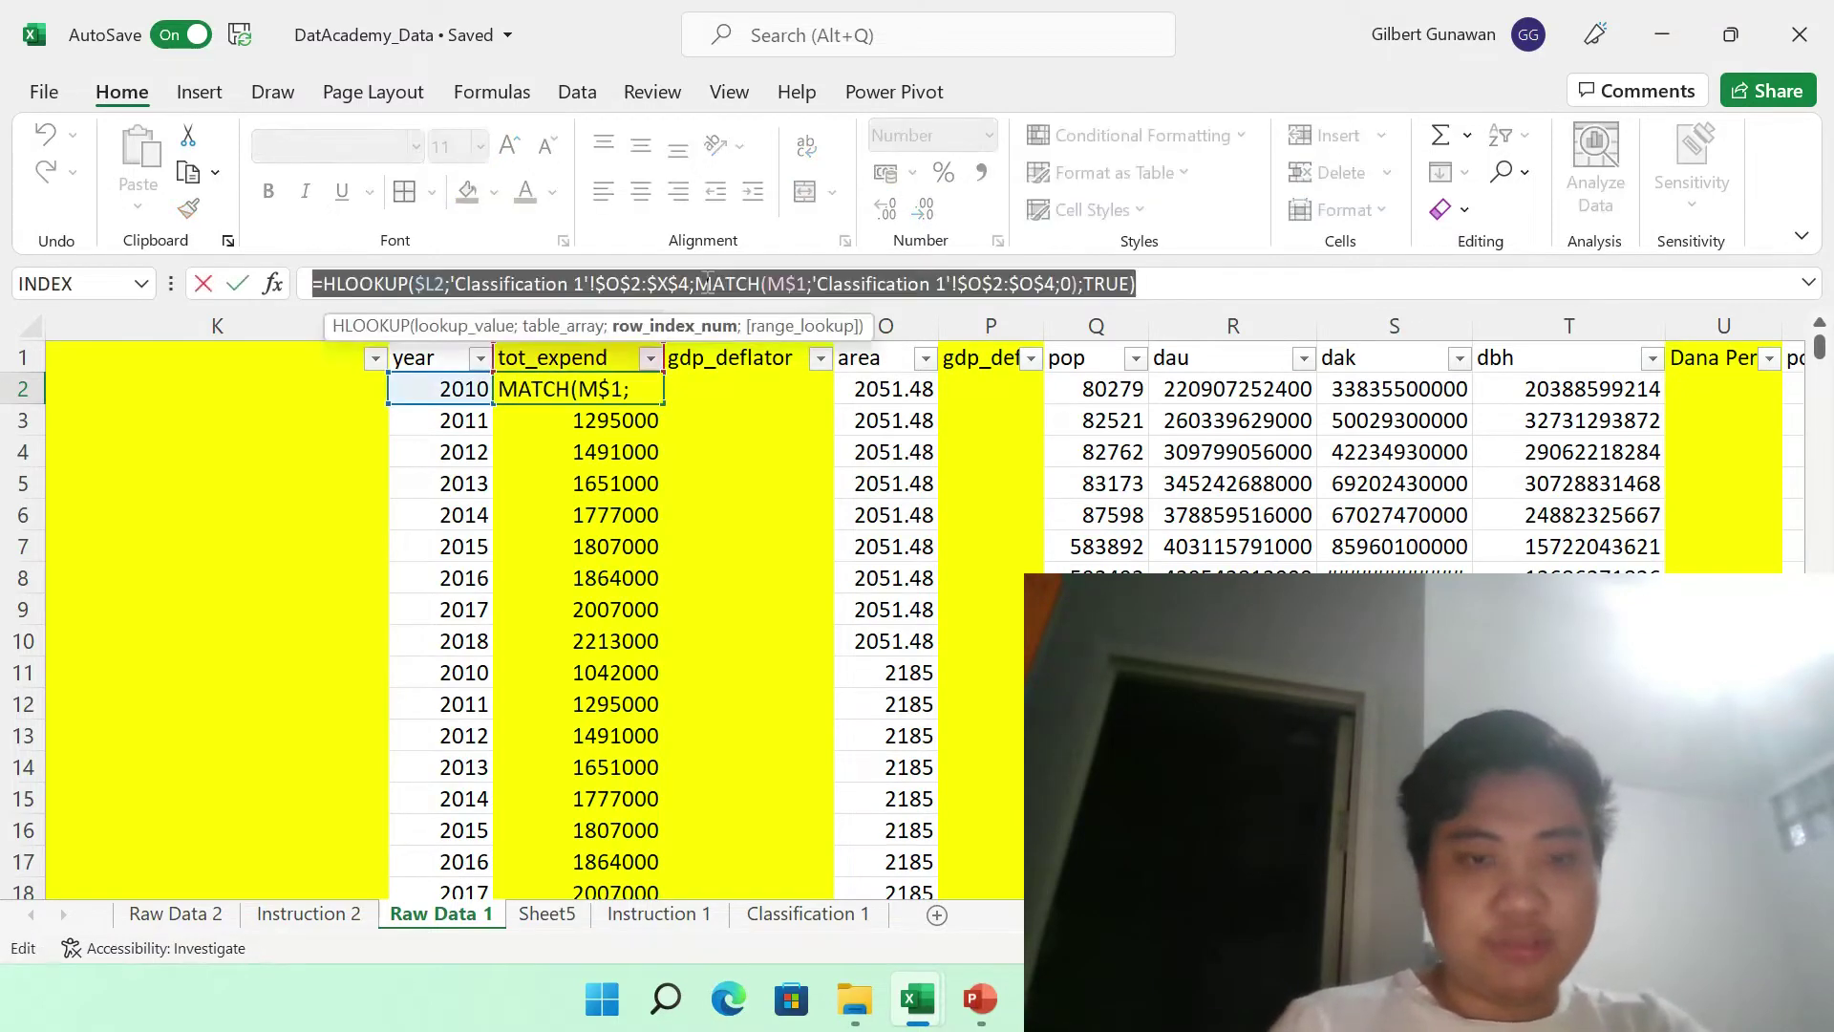
key(Return)
key(ctrl+shift+Down)
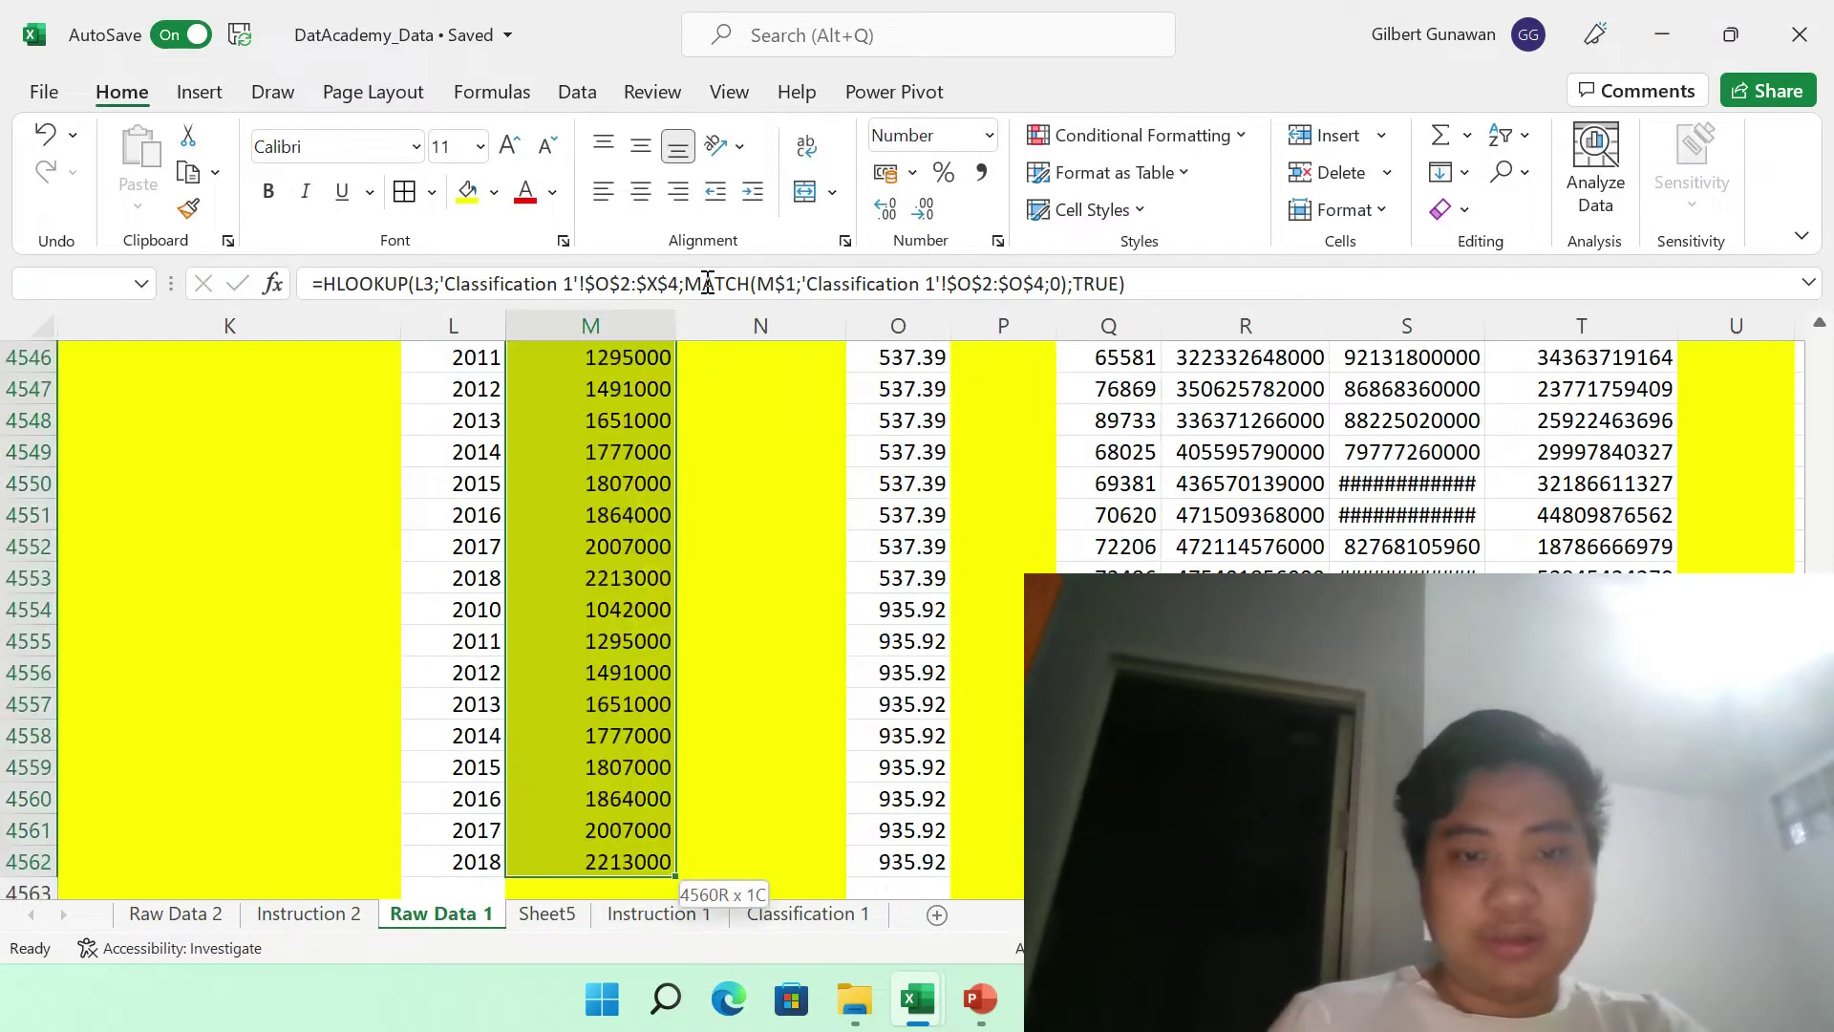
key(ctrl+q)
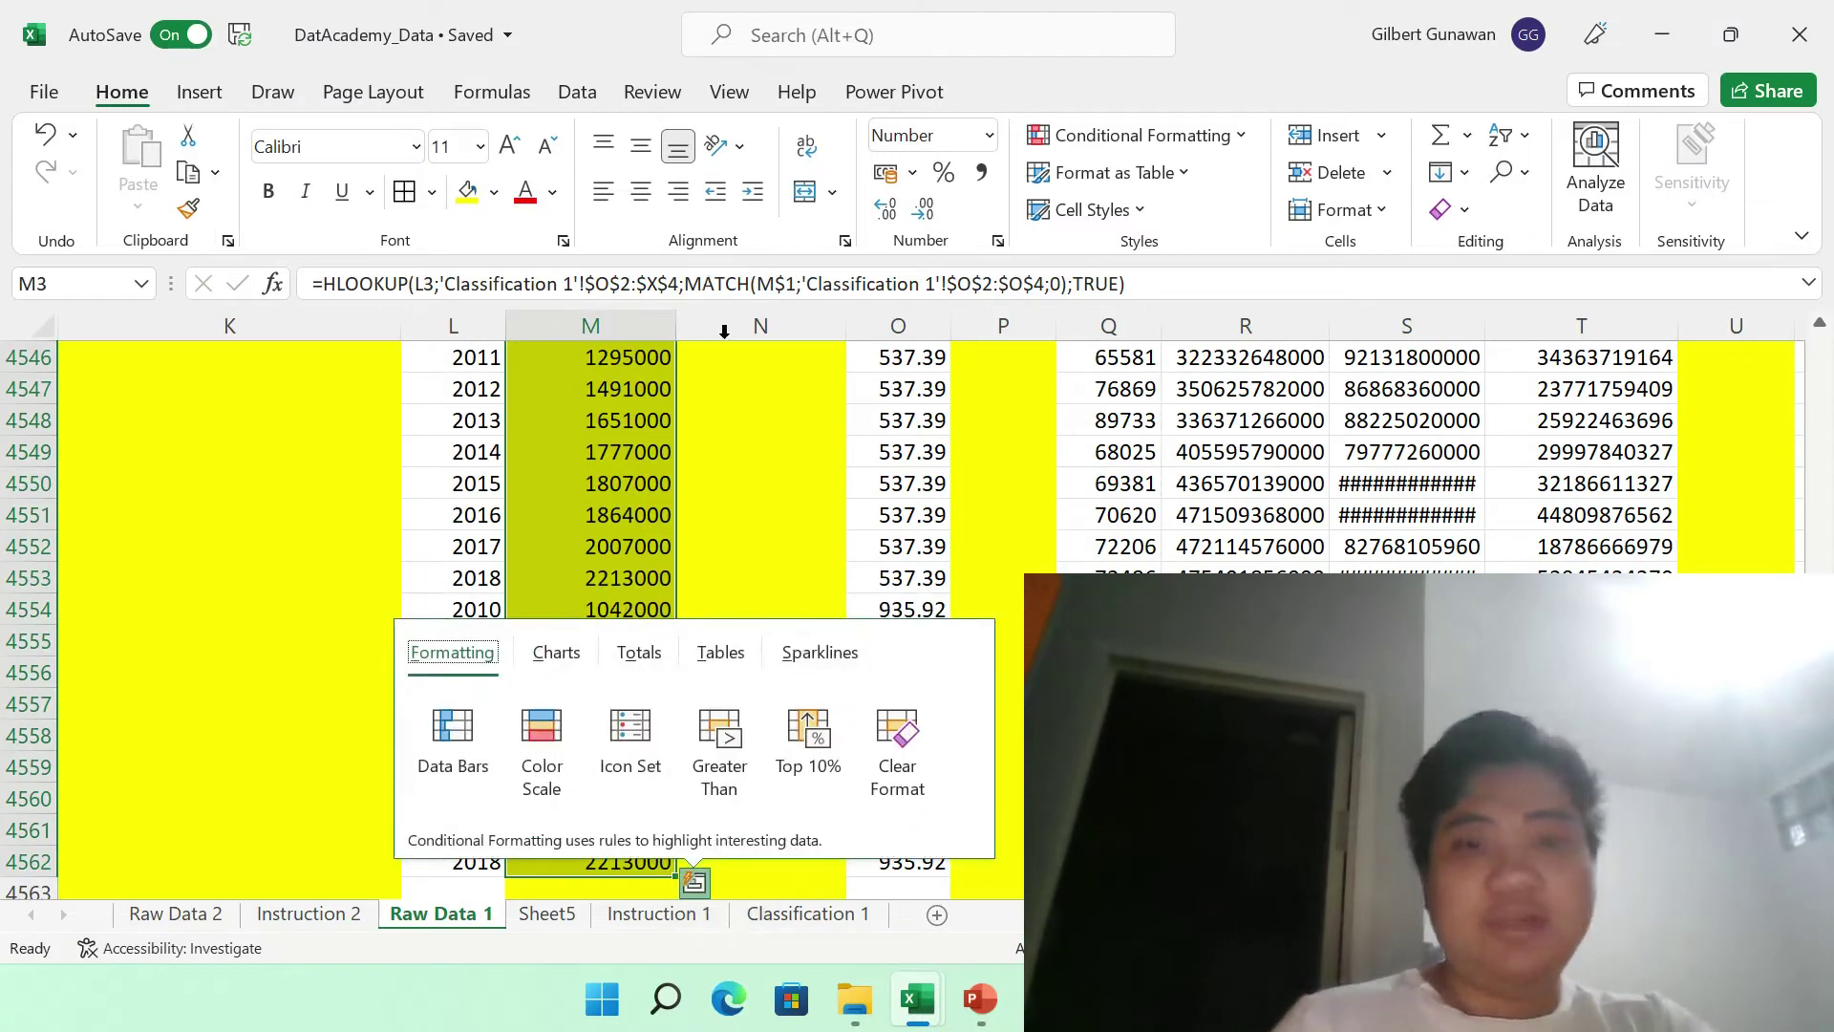
click(548, 286)
key(ctrl+Return)
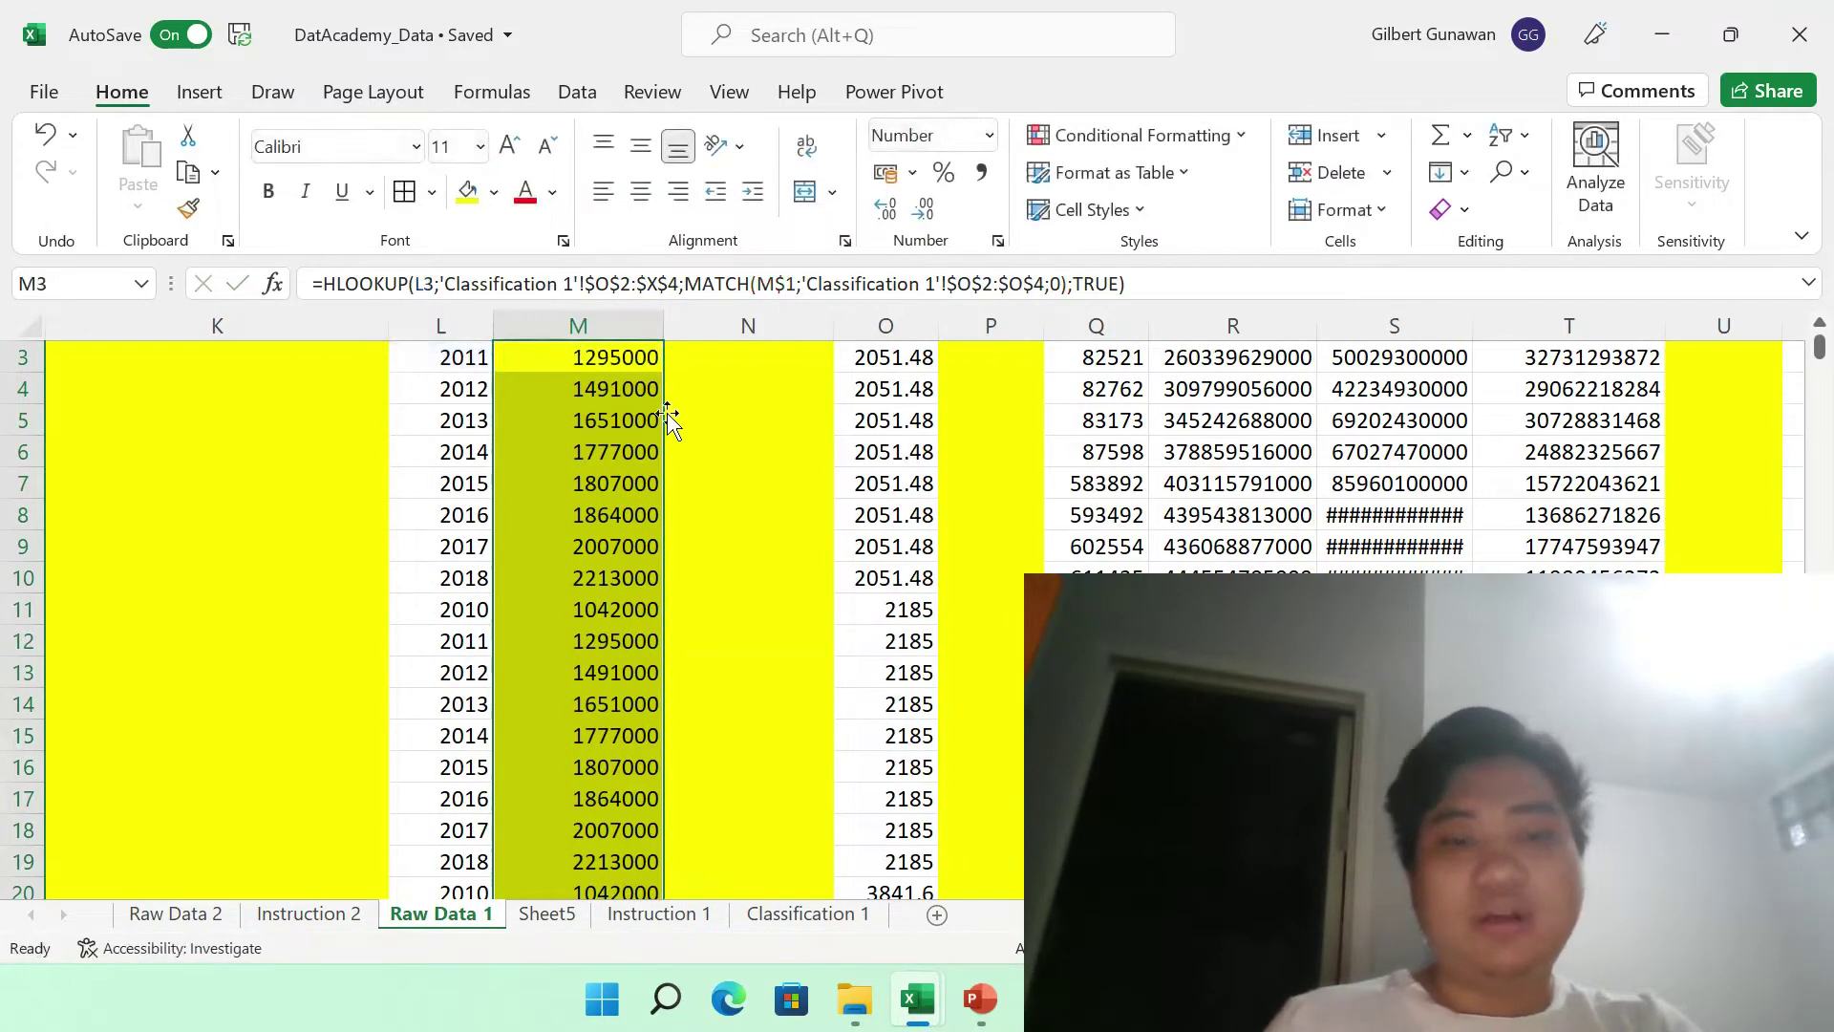
key(Up)
key(Up)
key(Down)
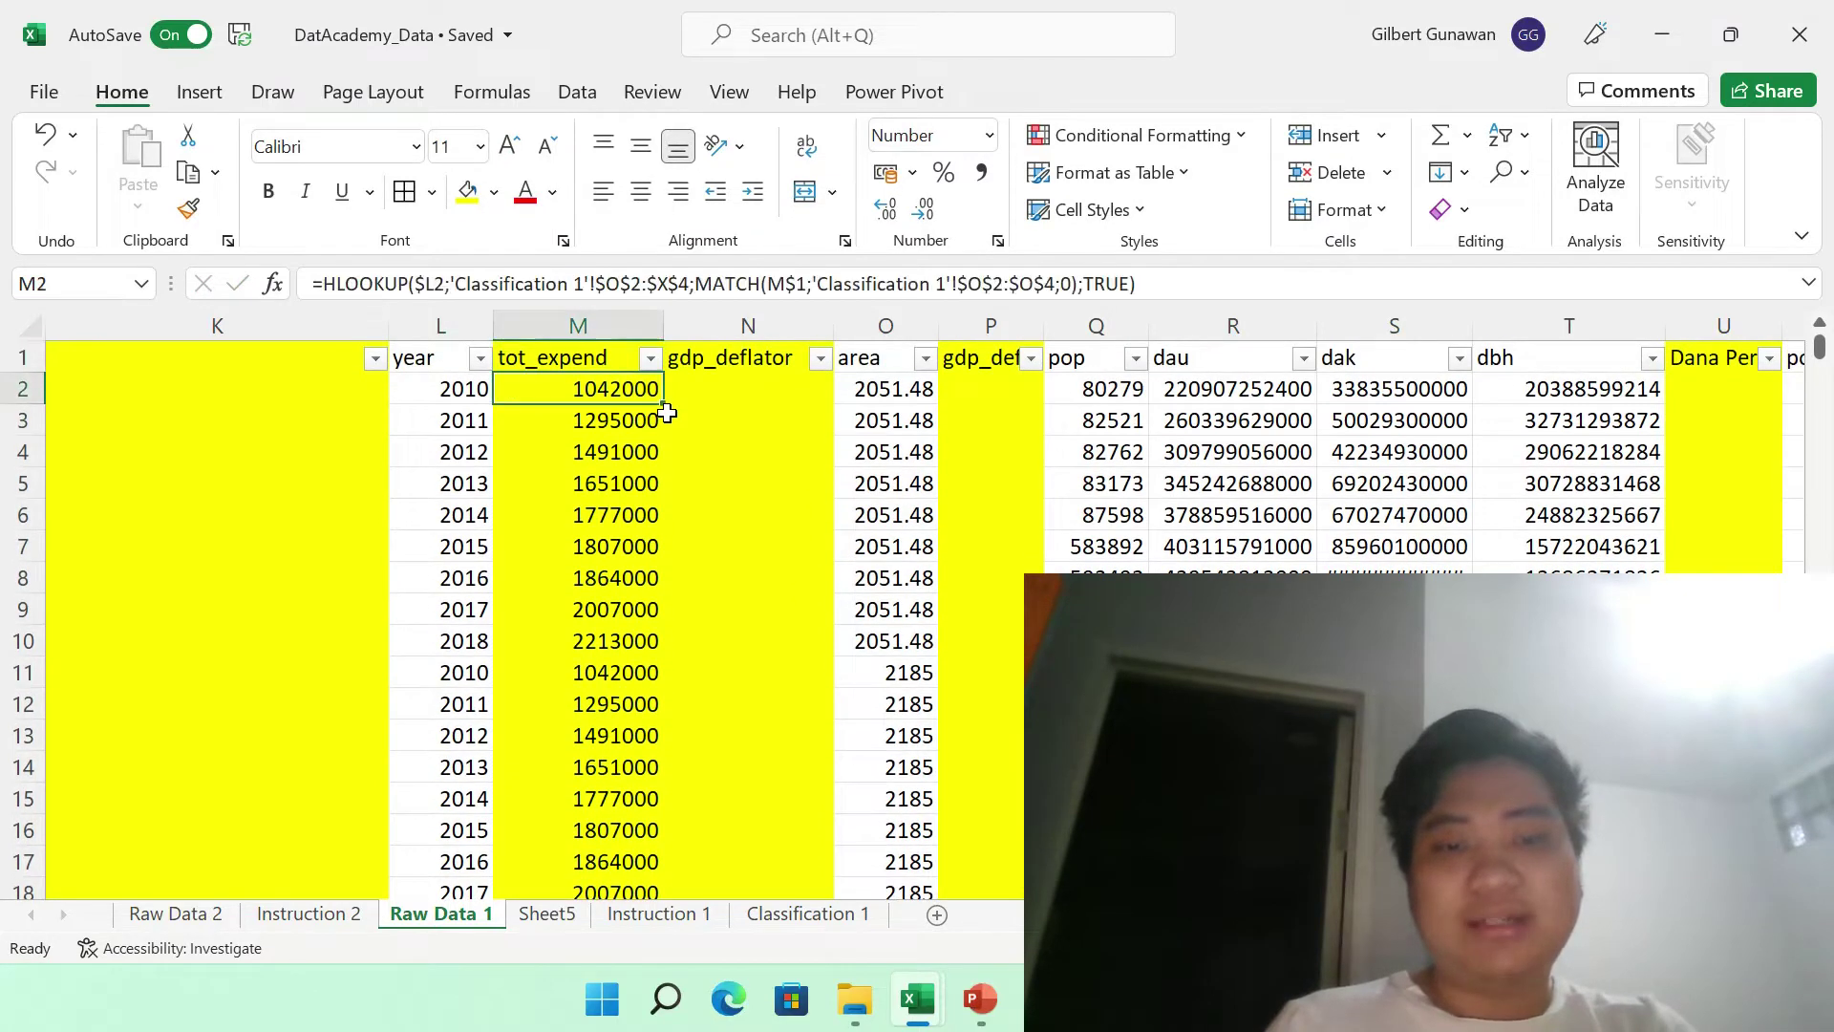
key(Down)
- Clear the tot_expend cells below row 2, keeping only M2's formula
key(ctrl+shift+Down)
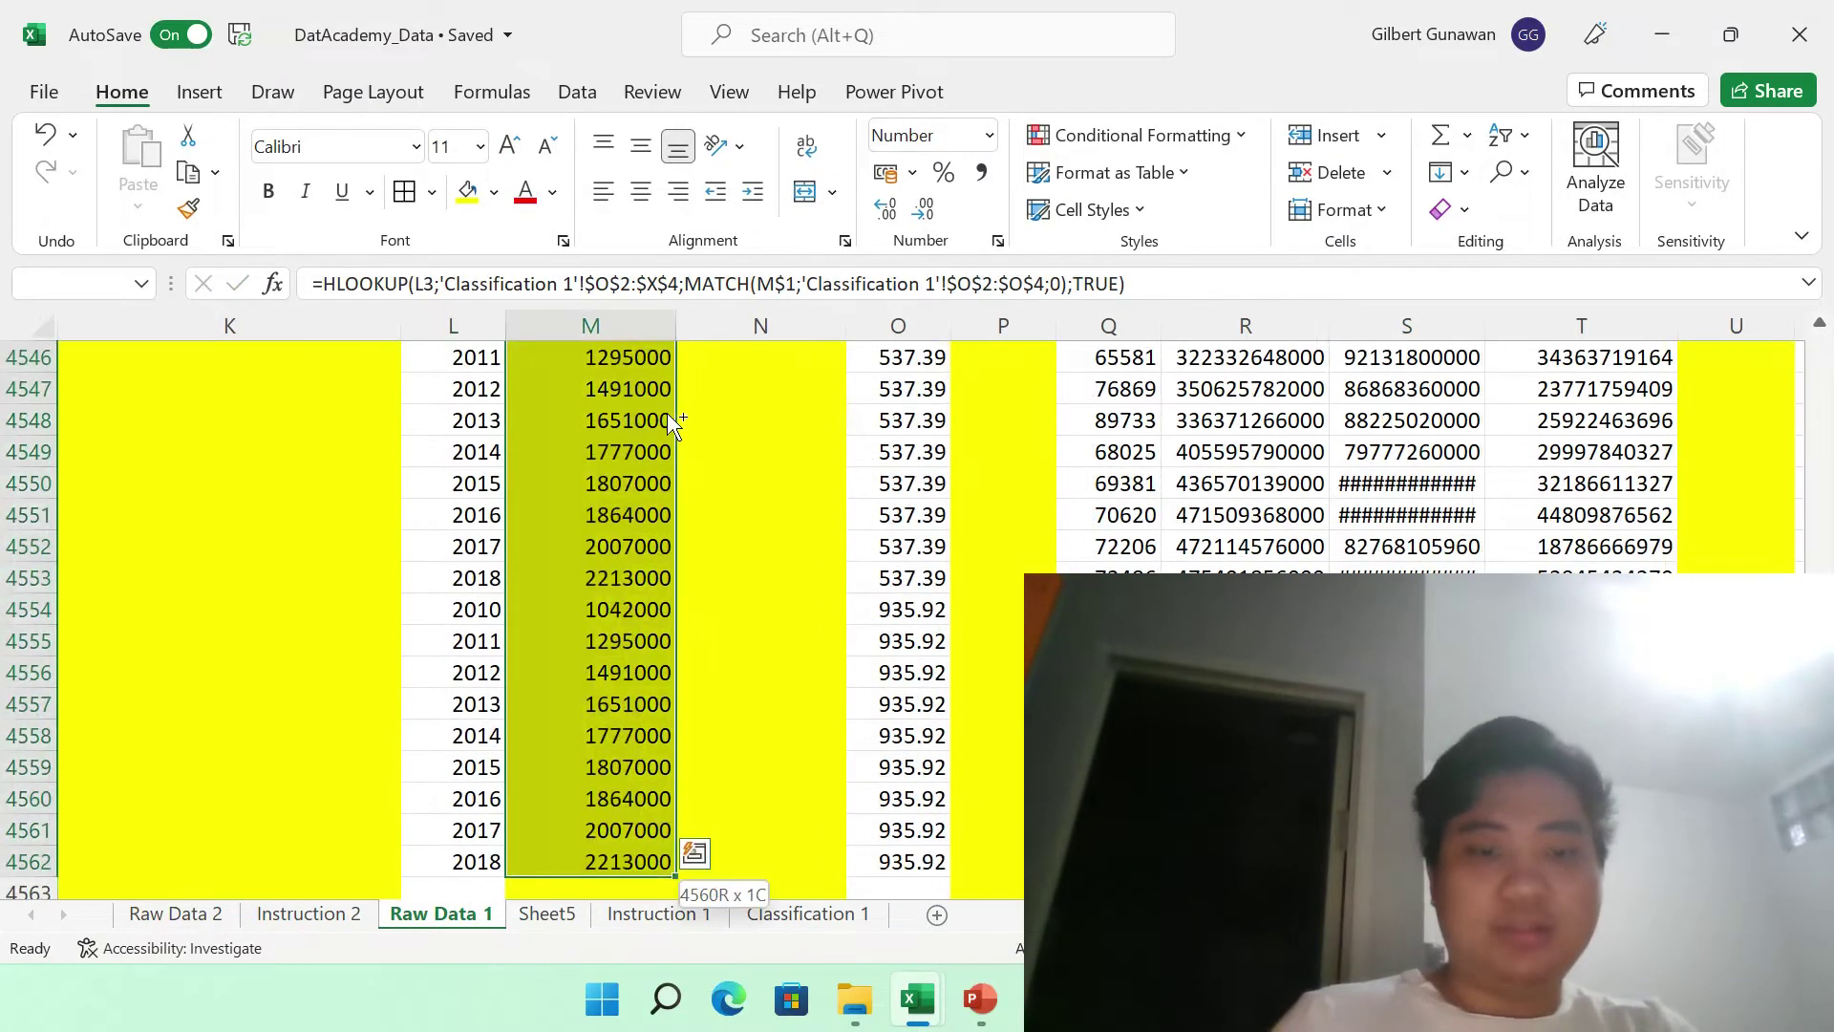
key(Delete)
key(ctrl+BackSpace)
key(Up)
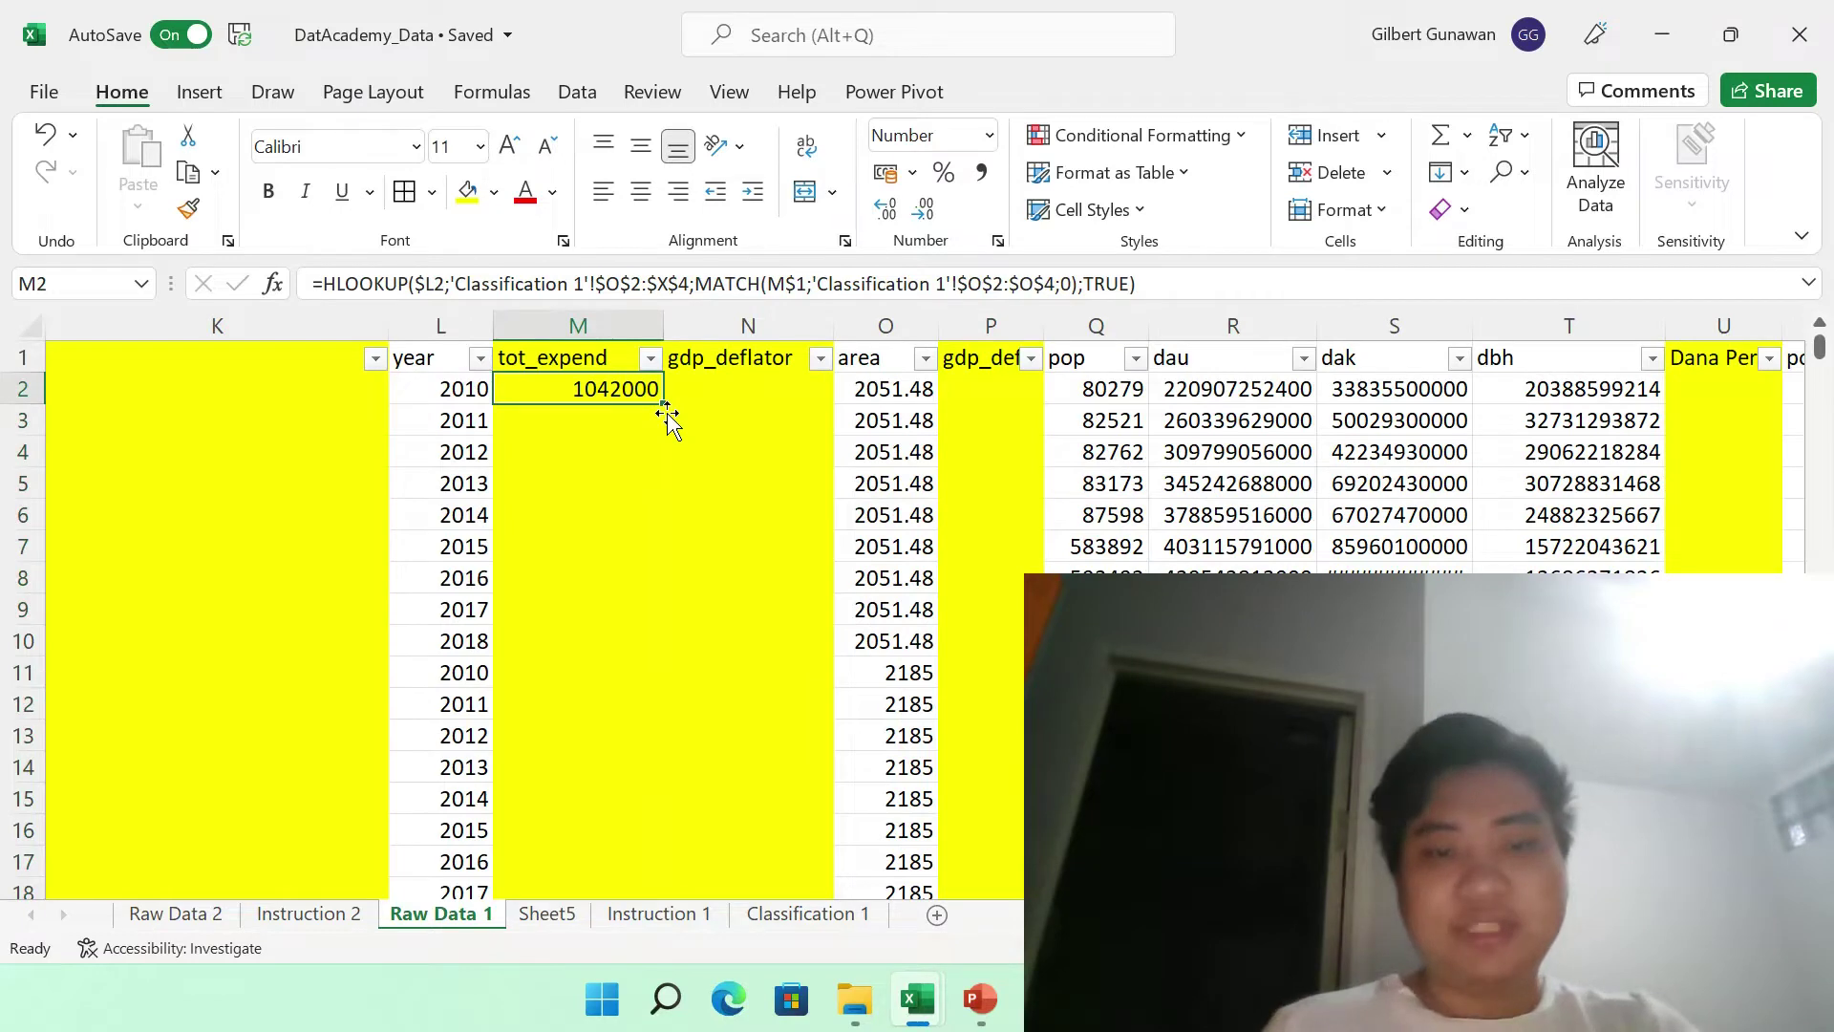
- Fill M2's formula into N2, then down both columns to the last data row
drag(664, 405, 826, 406)
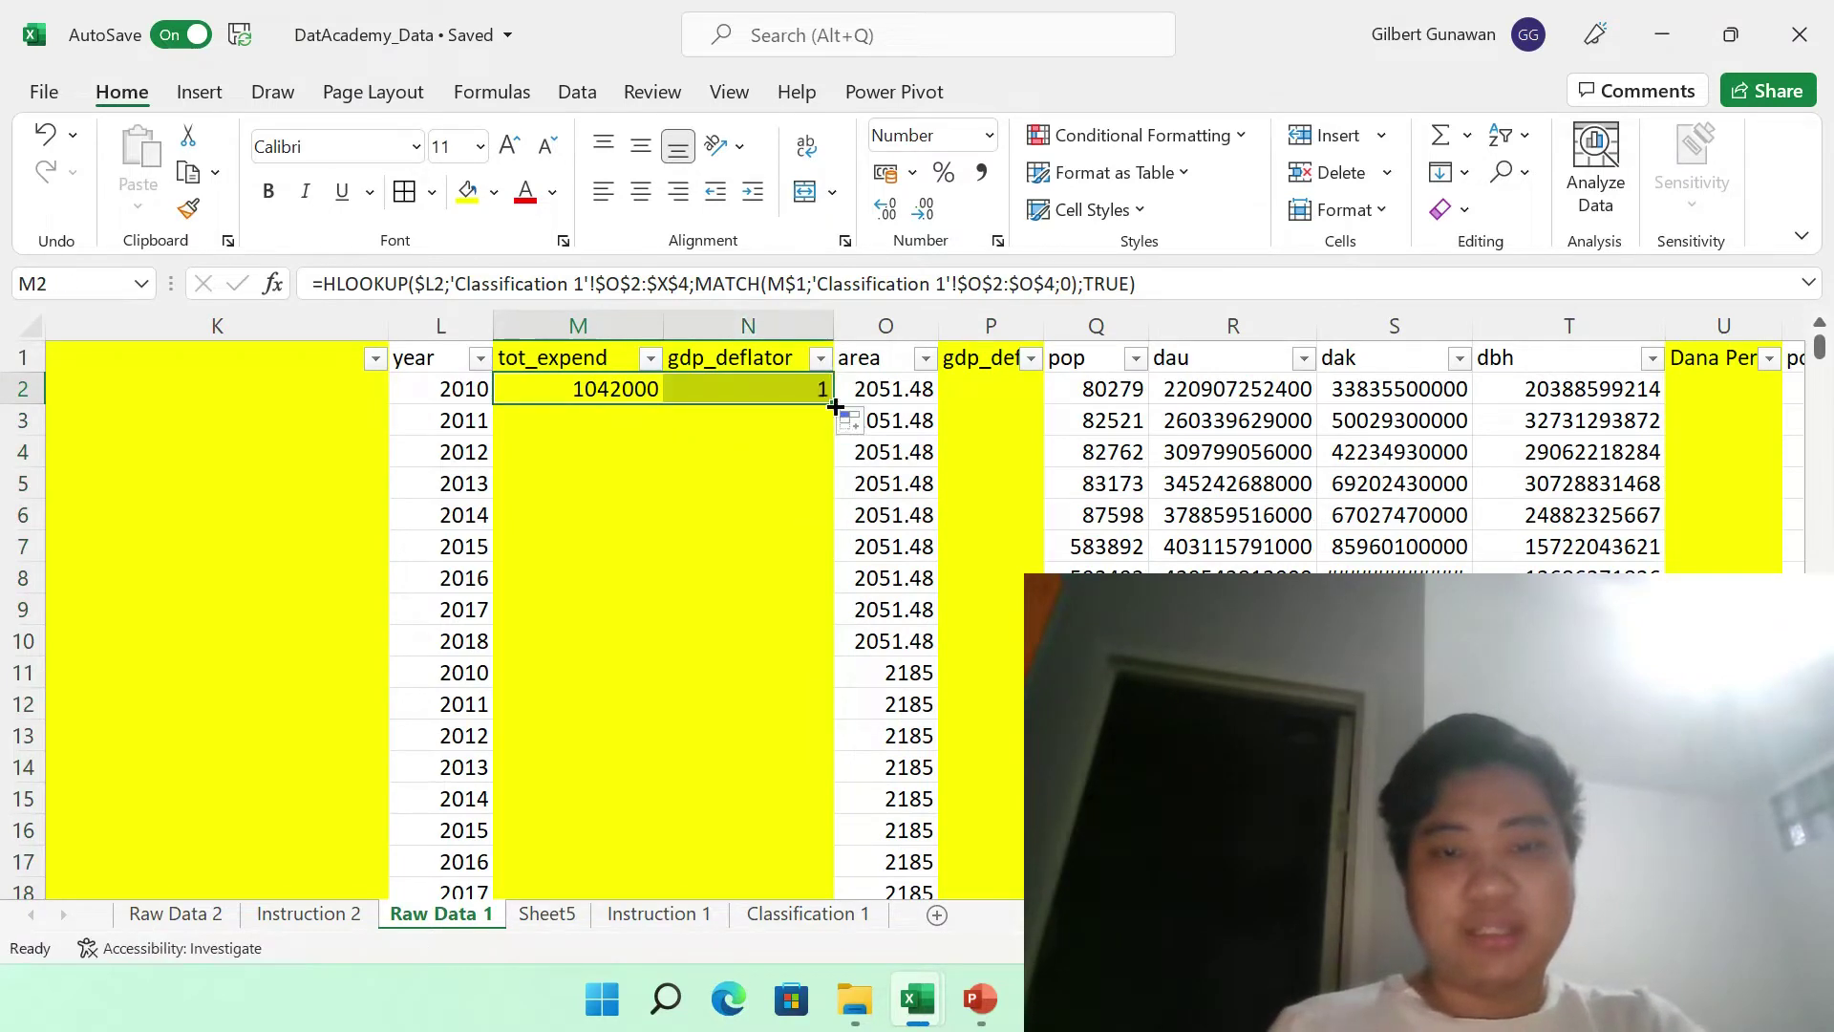
double_click(834, 403)
click(664, 609)
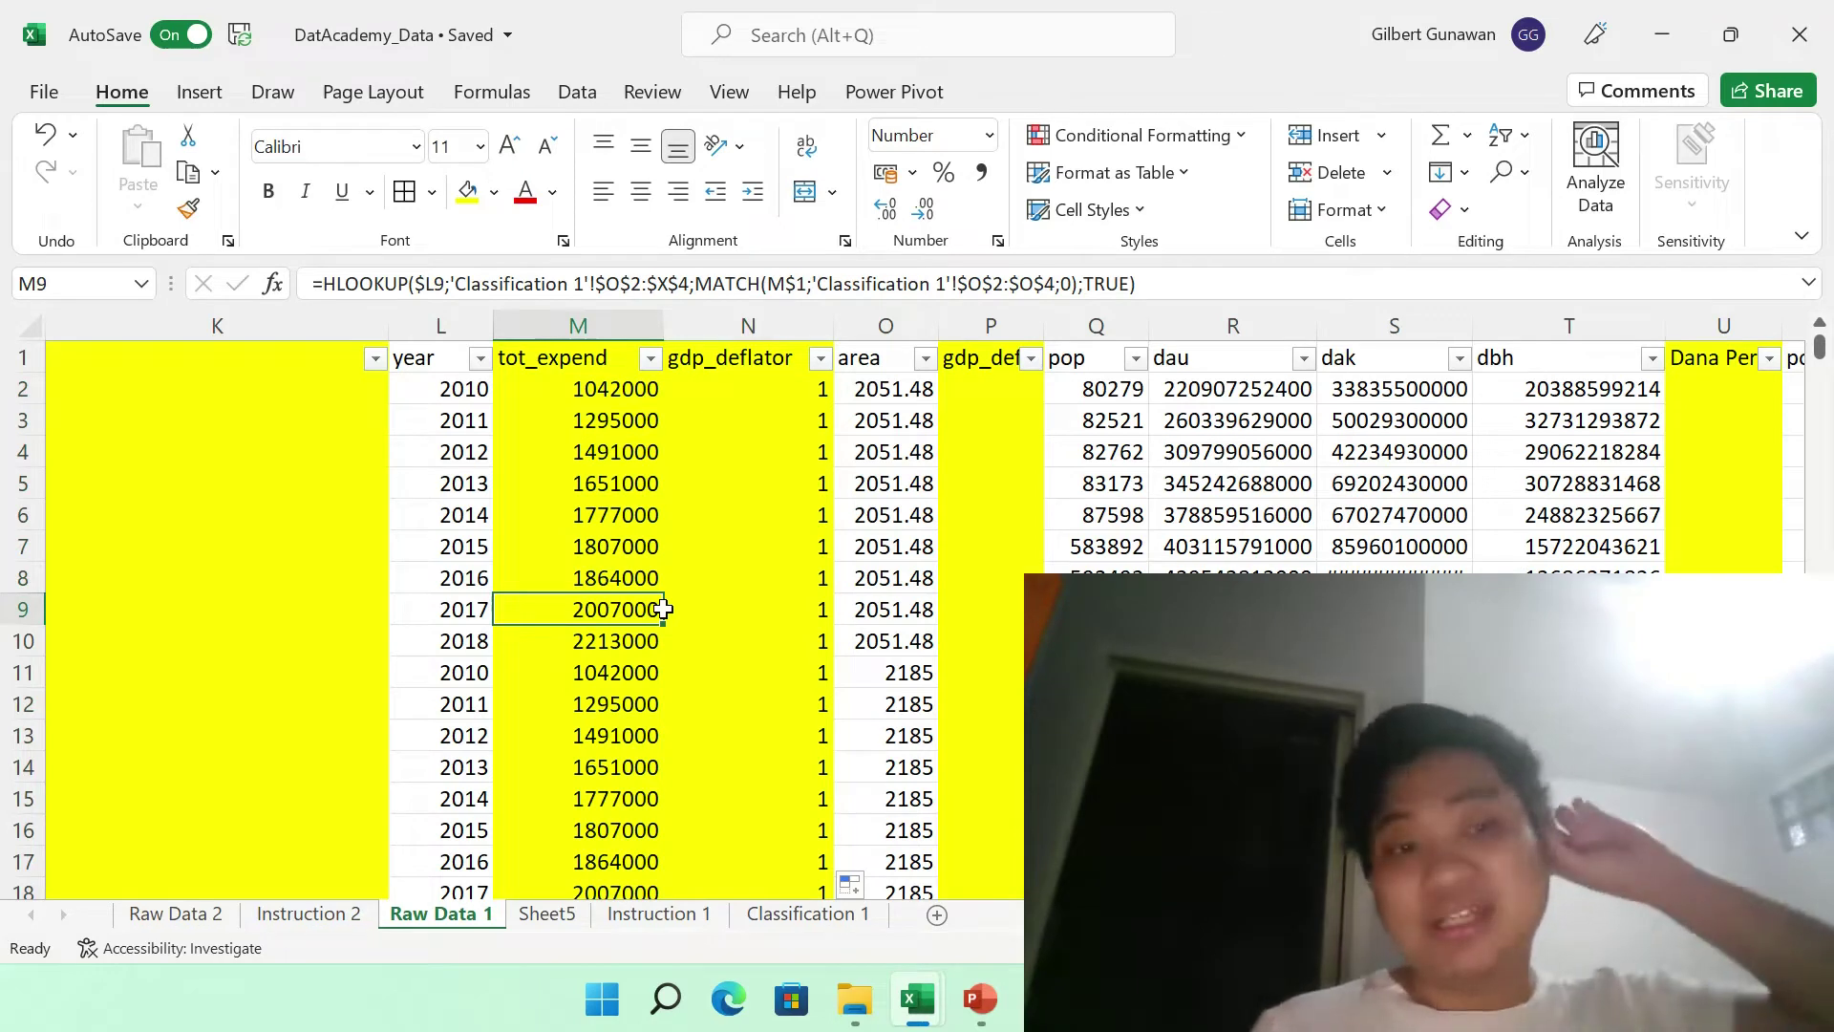
- Select N2 to the last row and increase decimals to four places
click(666, 610)
key(Up)
key(Up)
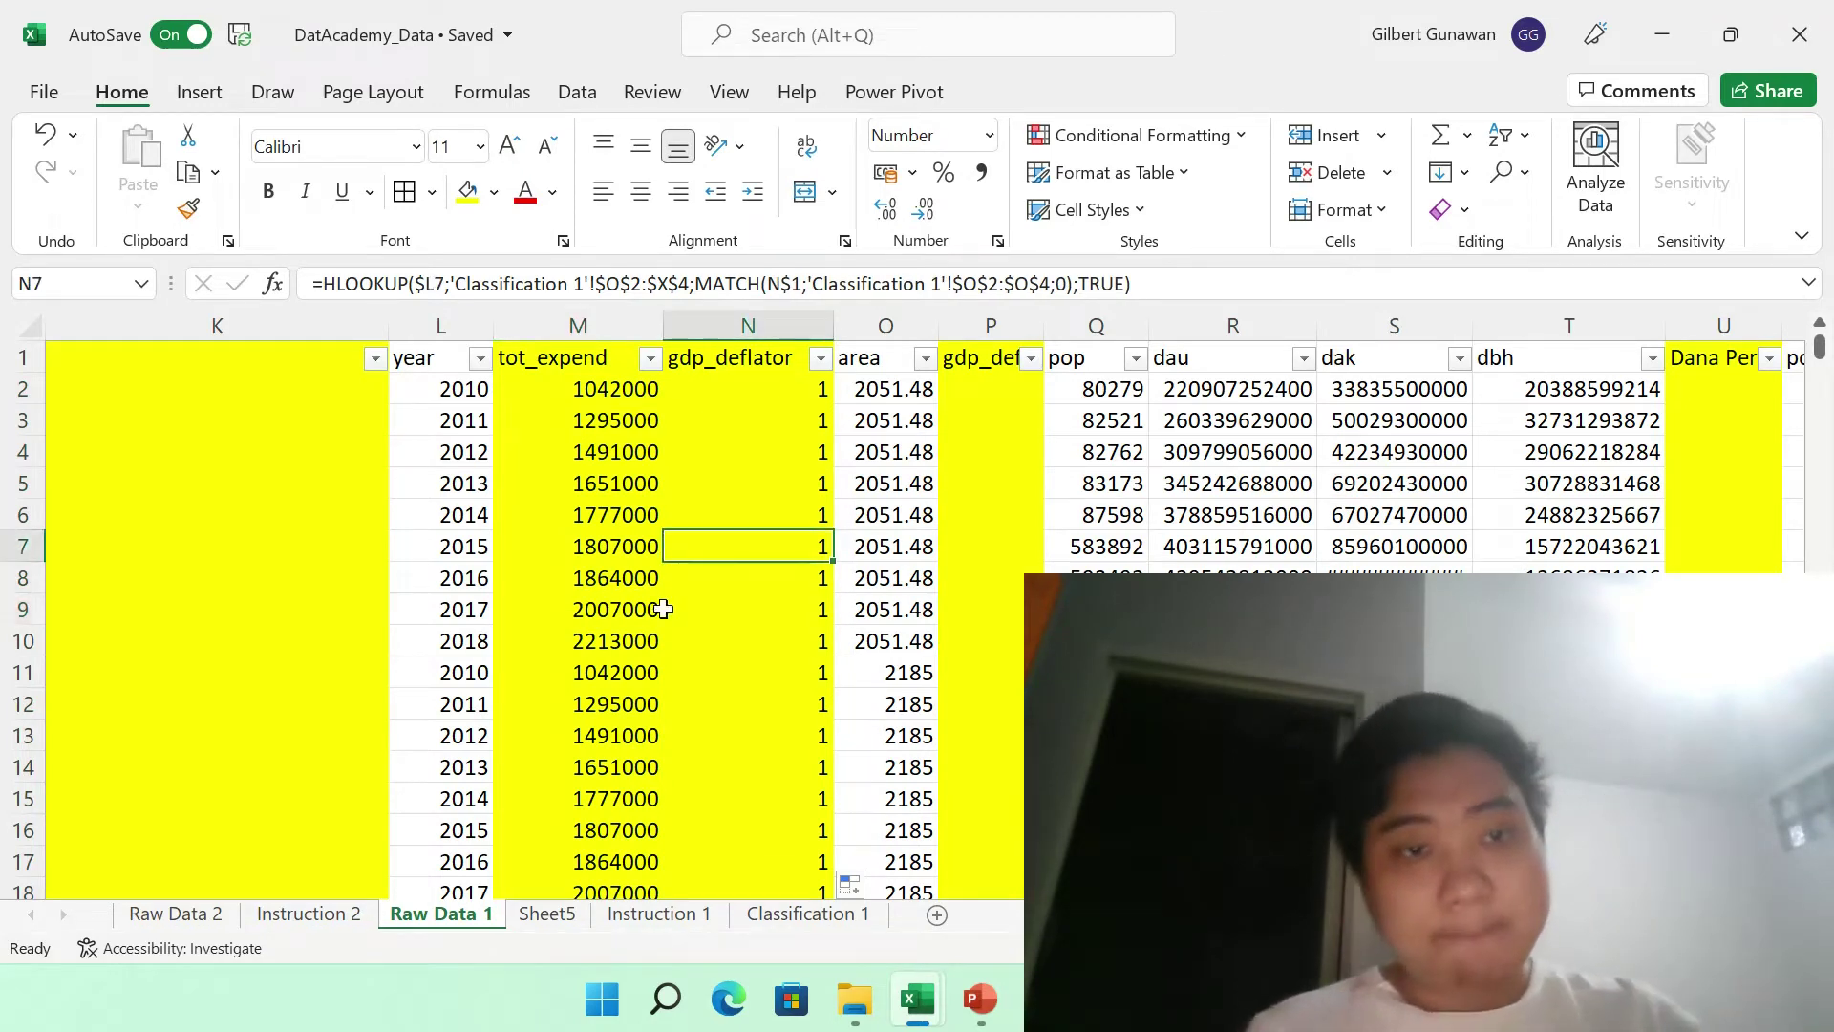
key(Up)
key(Up)
key(Up)
key(Up)
key(Up)
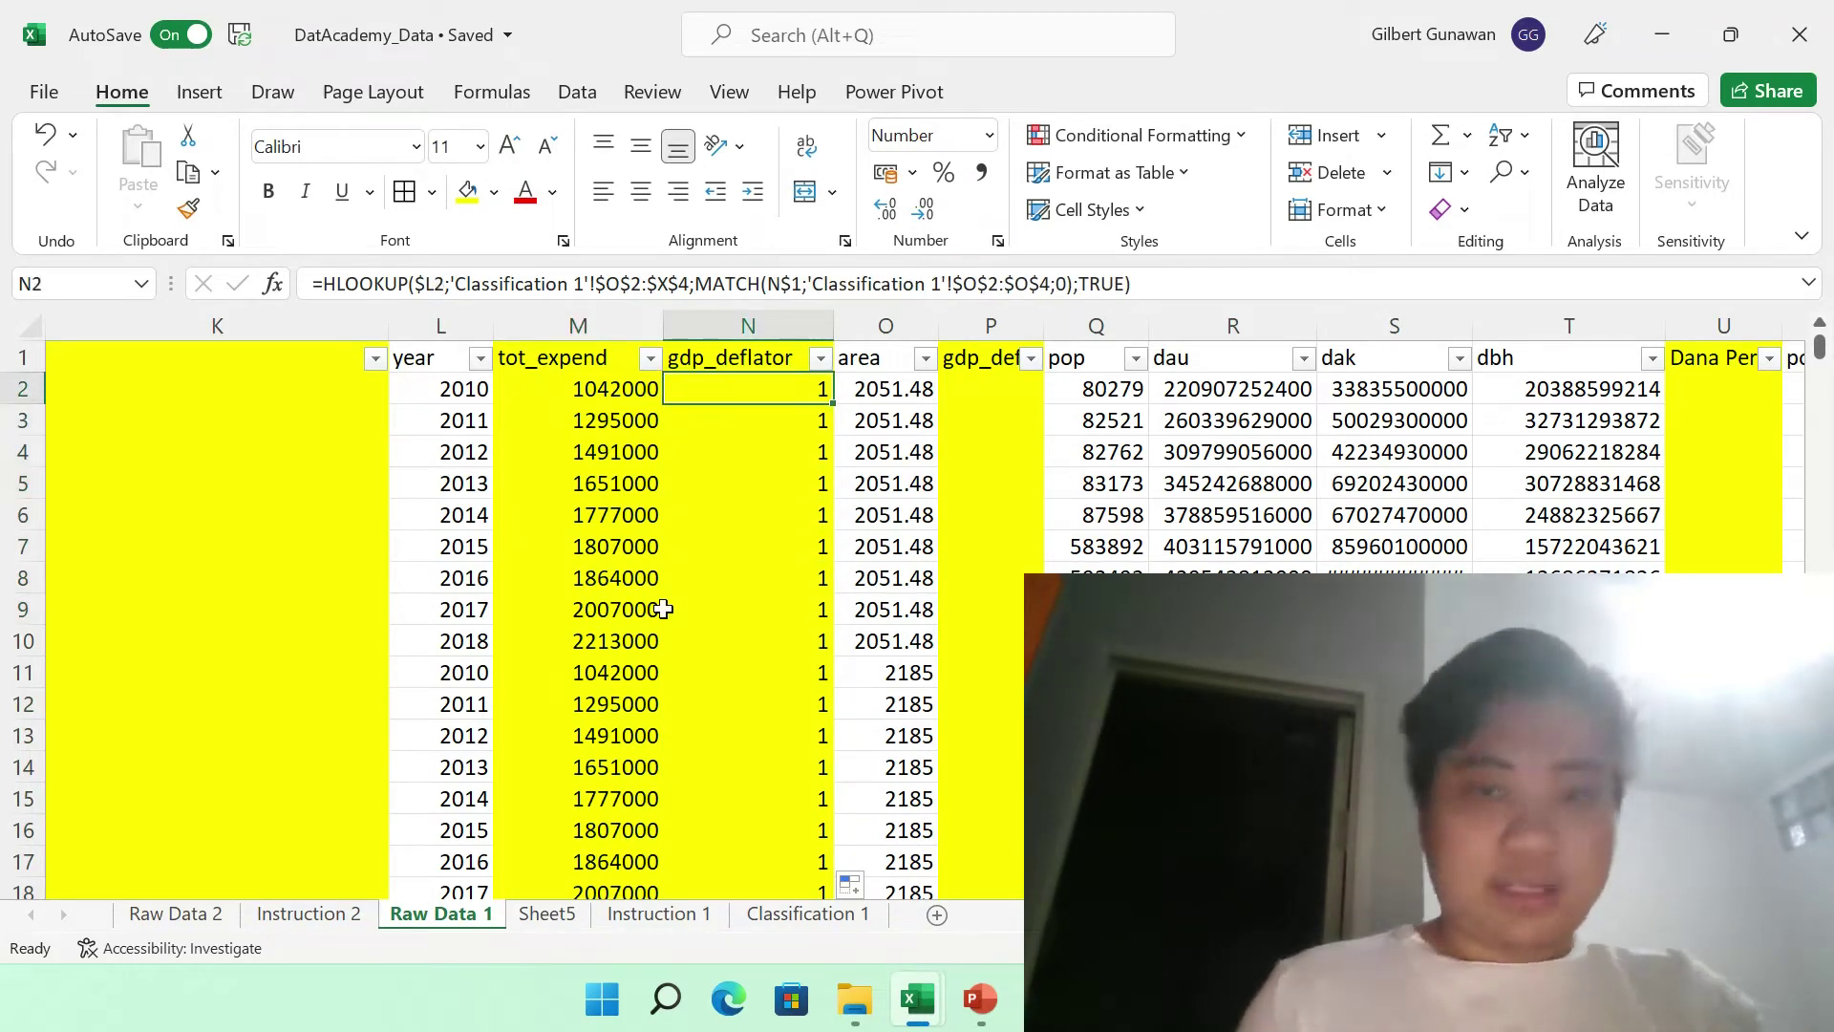
key(shift+Down)
key(ctrl+shift+Down)
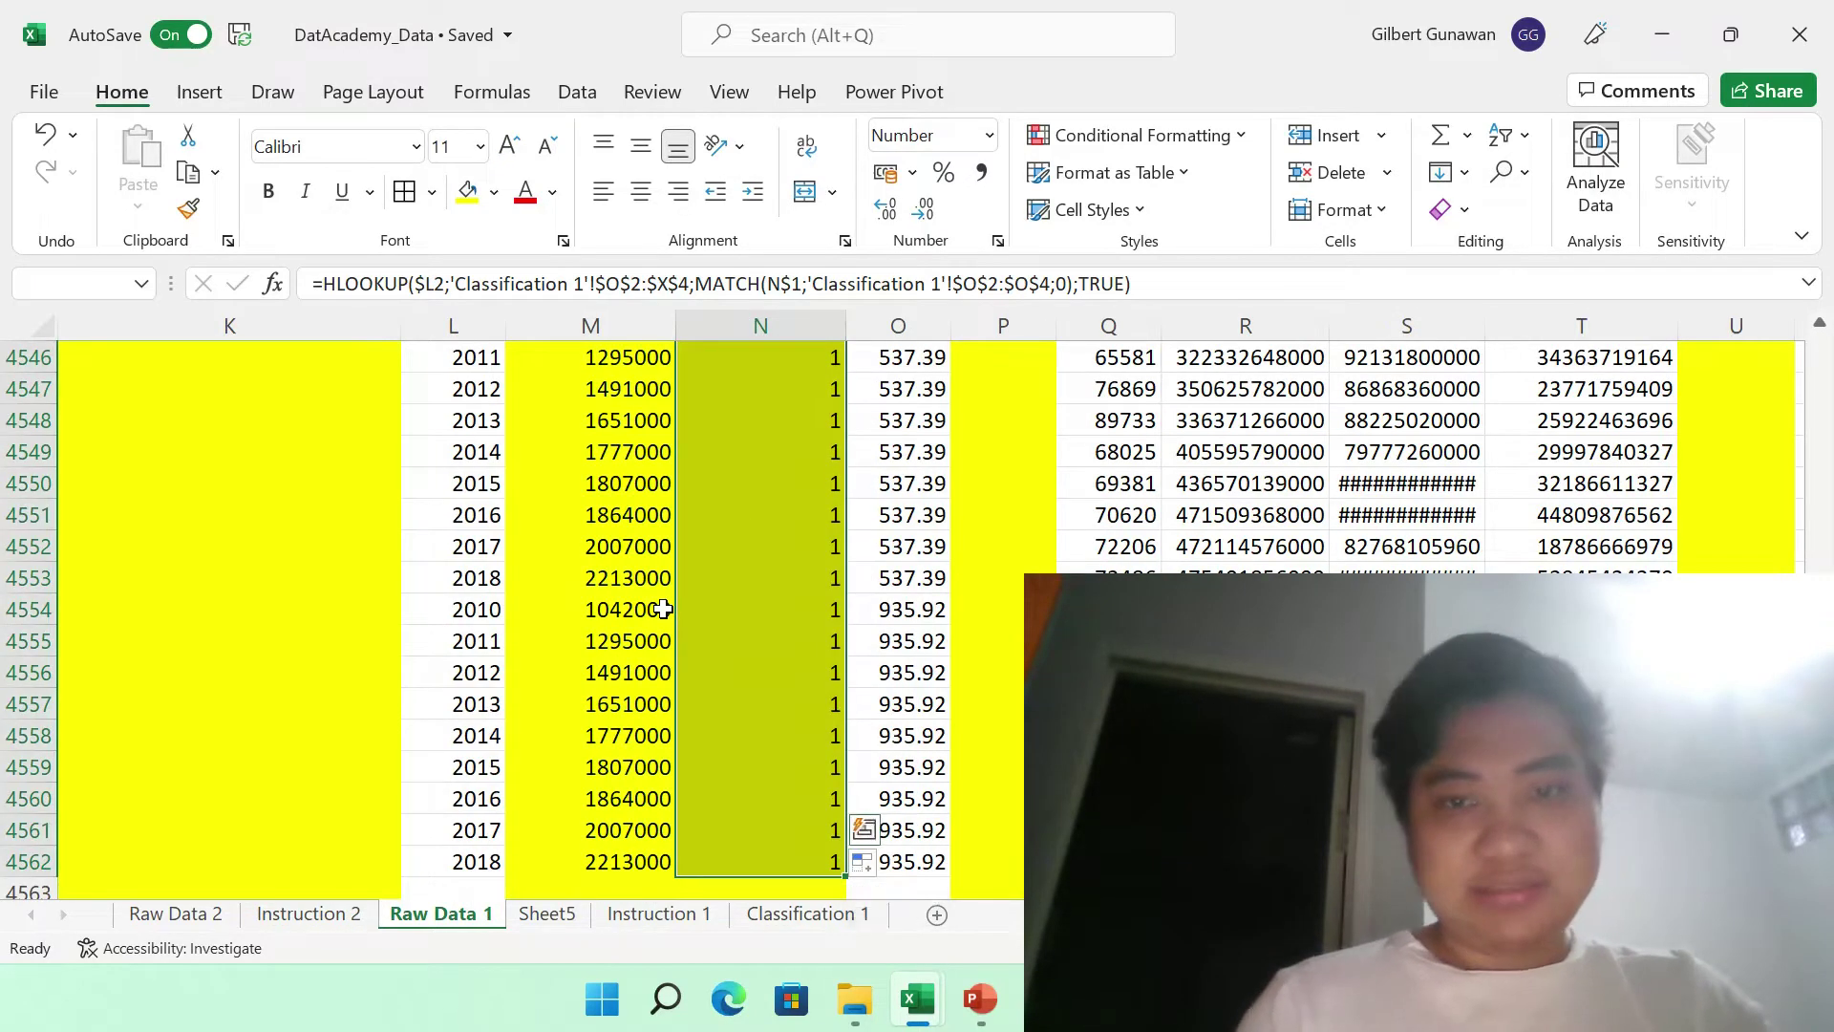
click(903, 214)
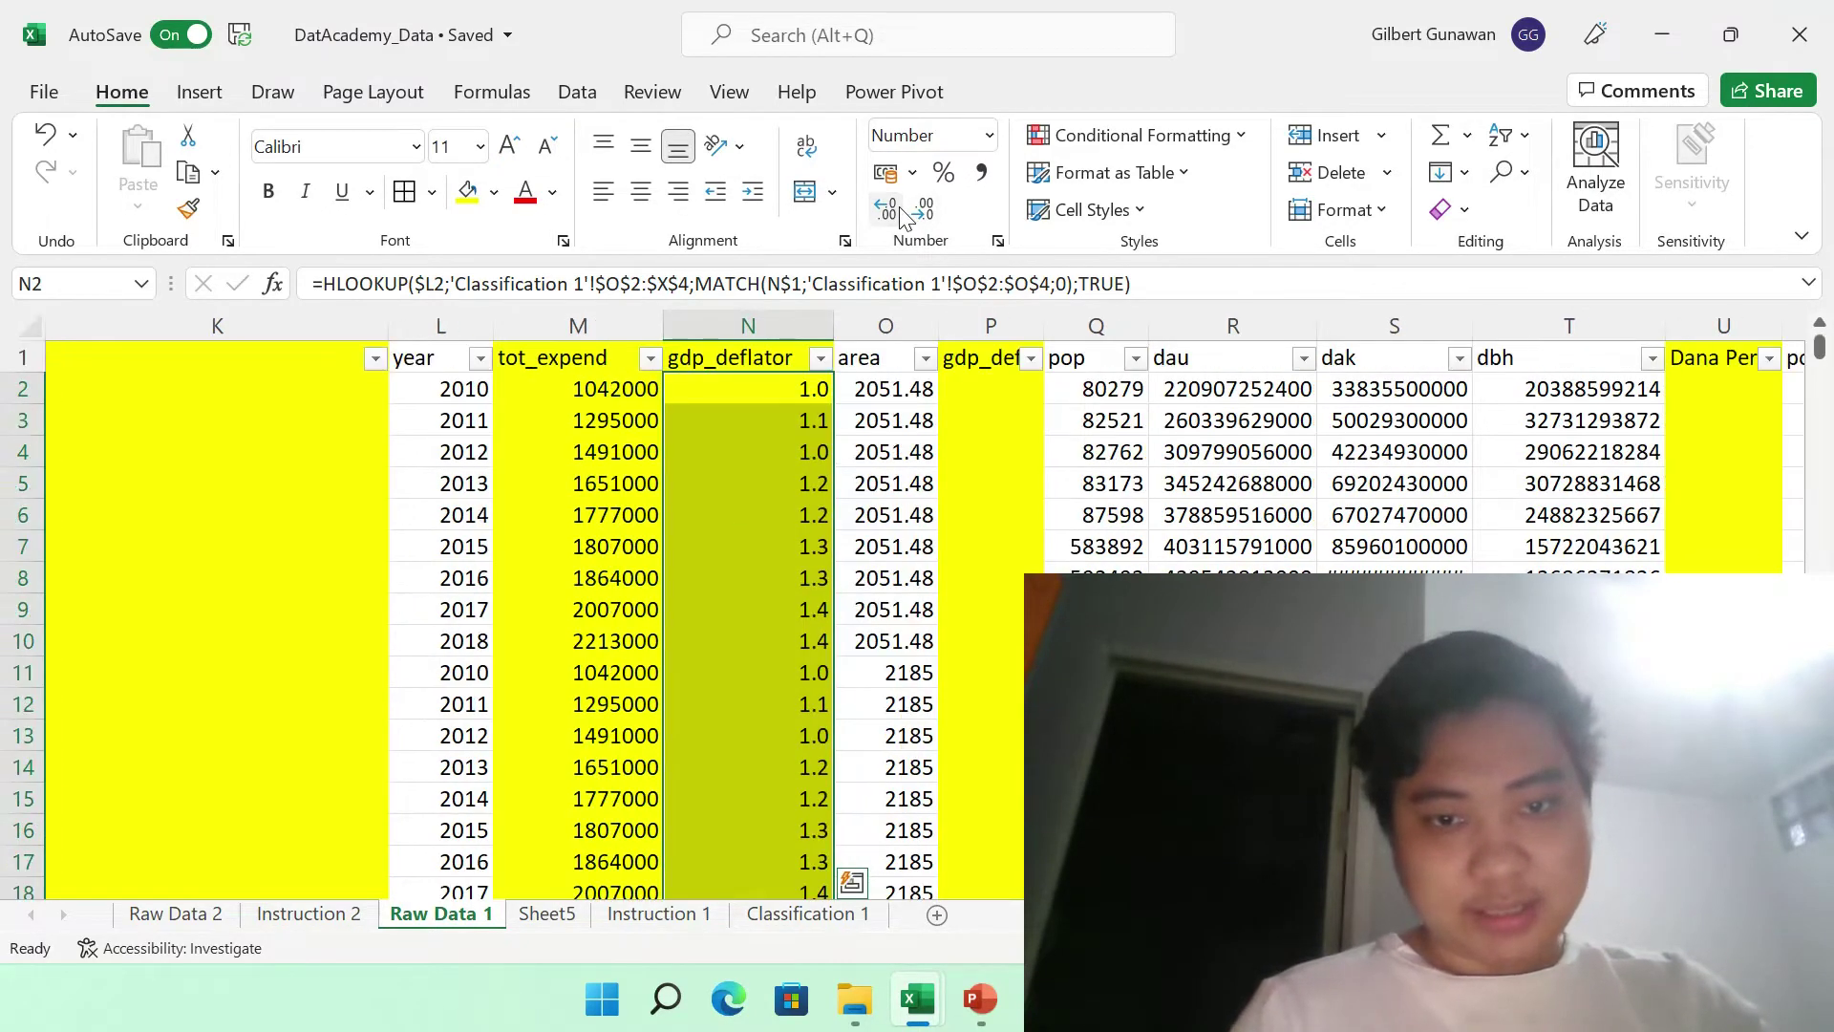
click(904, 214)
click(903, 214)
click(903, 214)
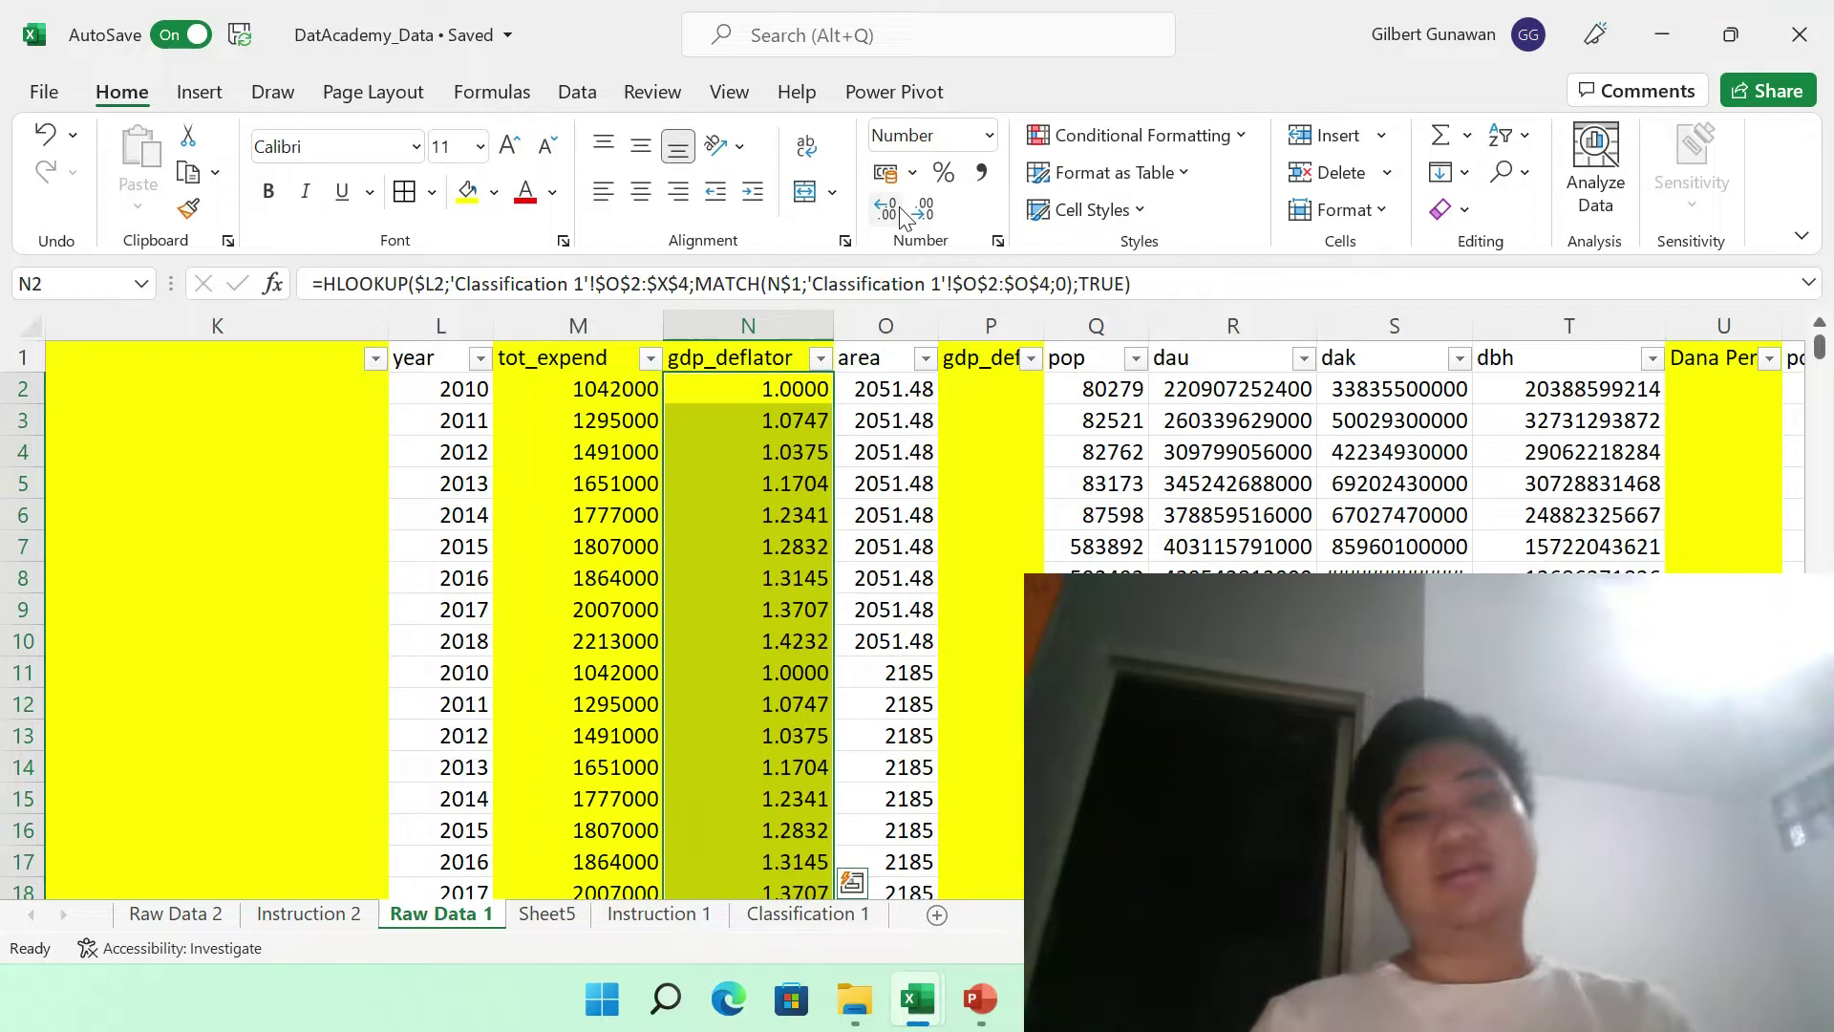
click(800, 408)
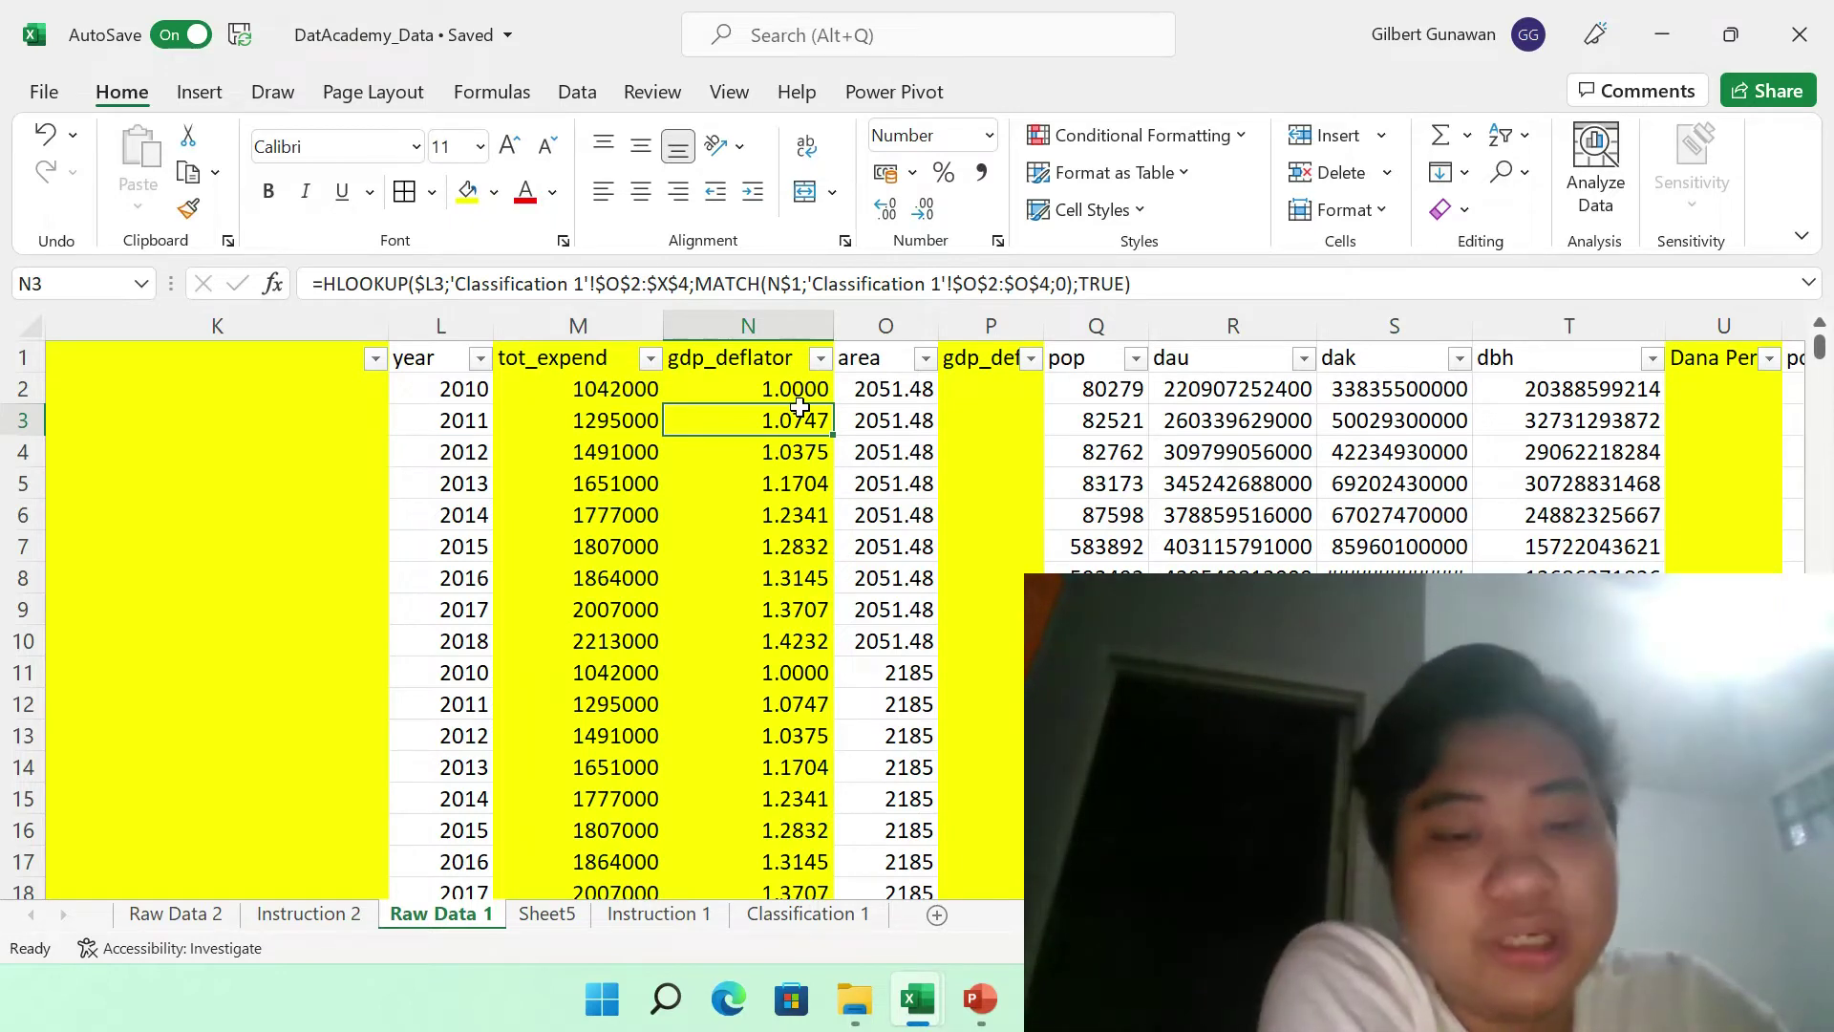
- Edit Classification 1's O3 label from gdp_deflator to 'gdp deflator'
click(802, 916)
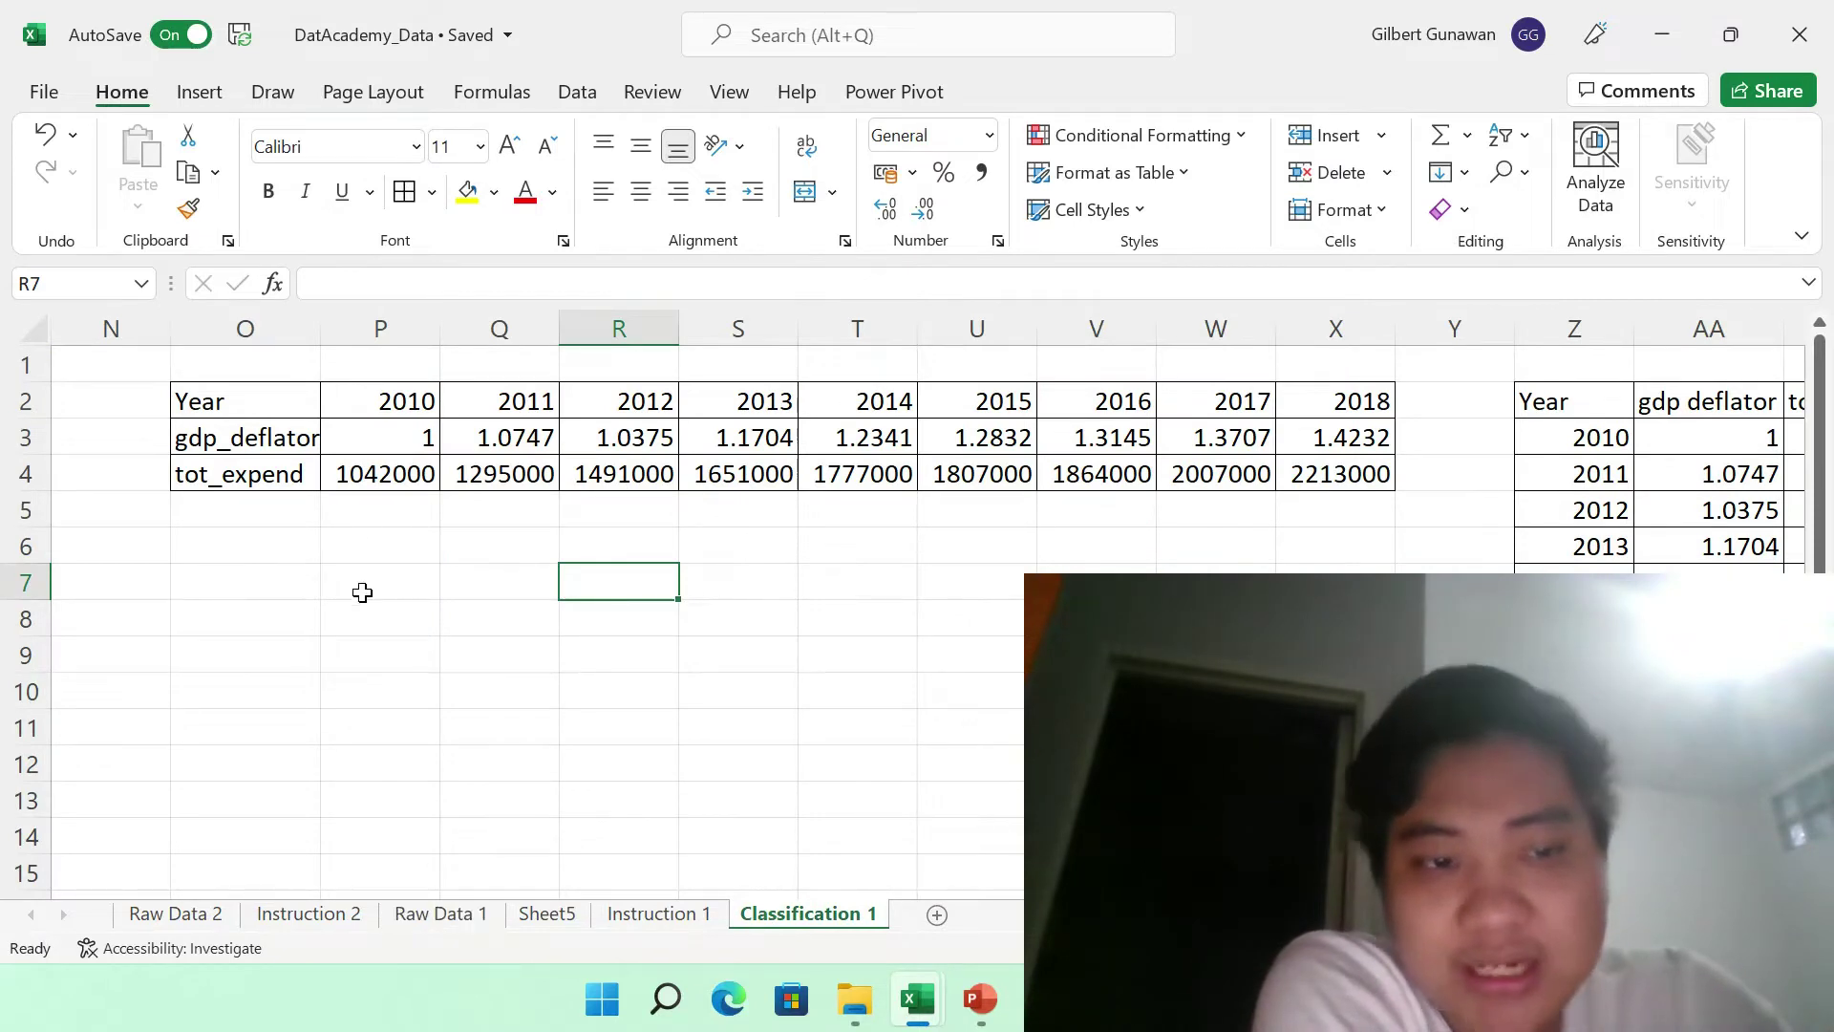
click(240, 429)
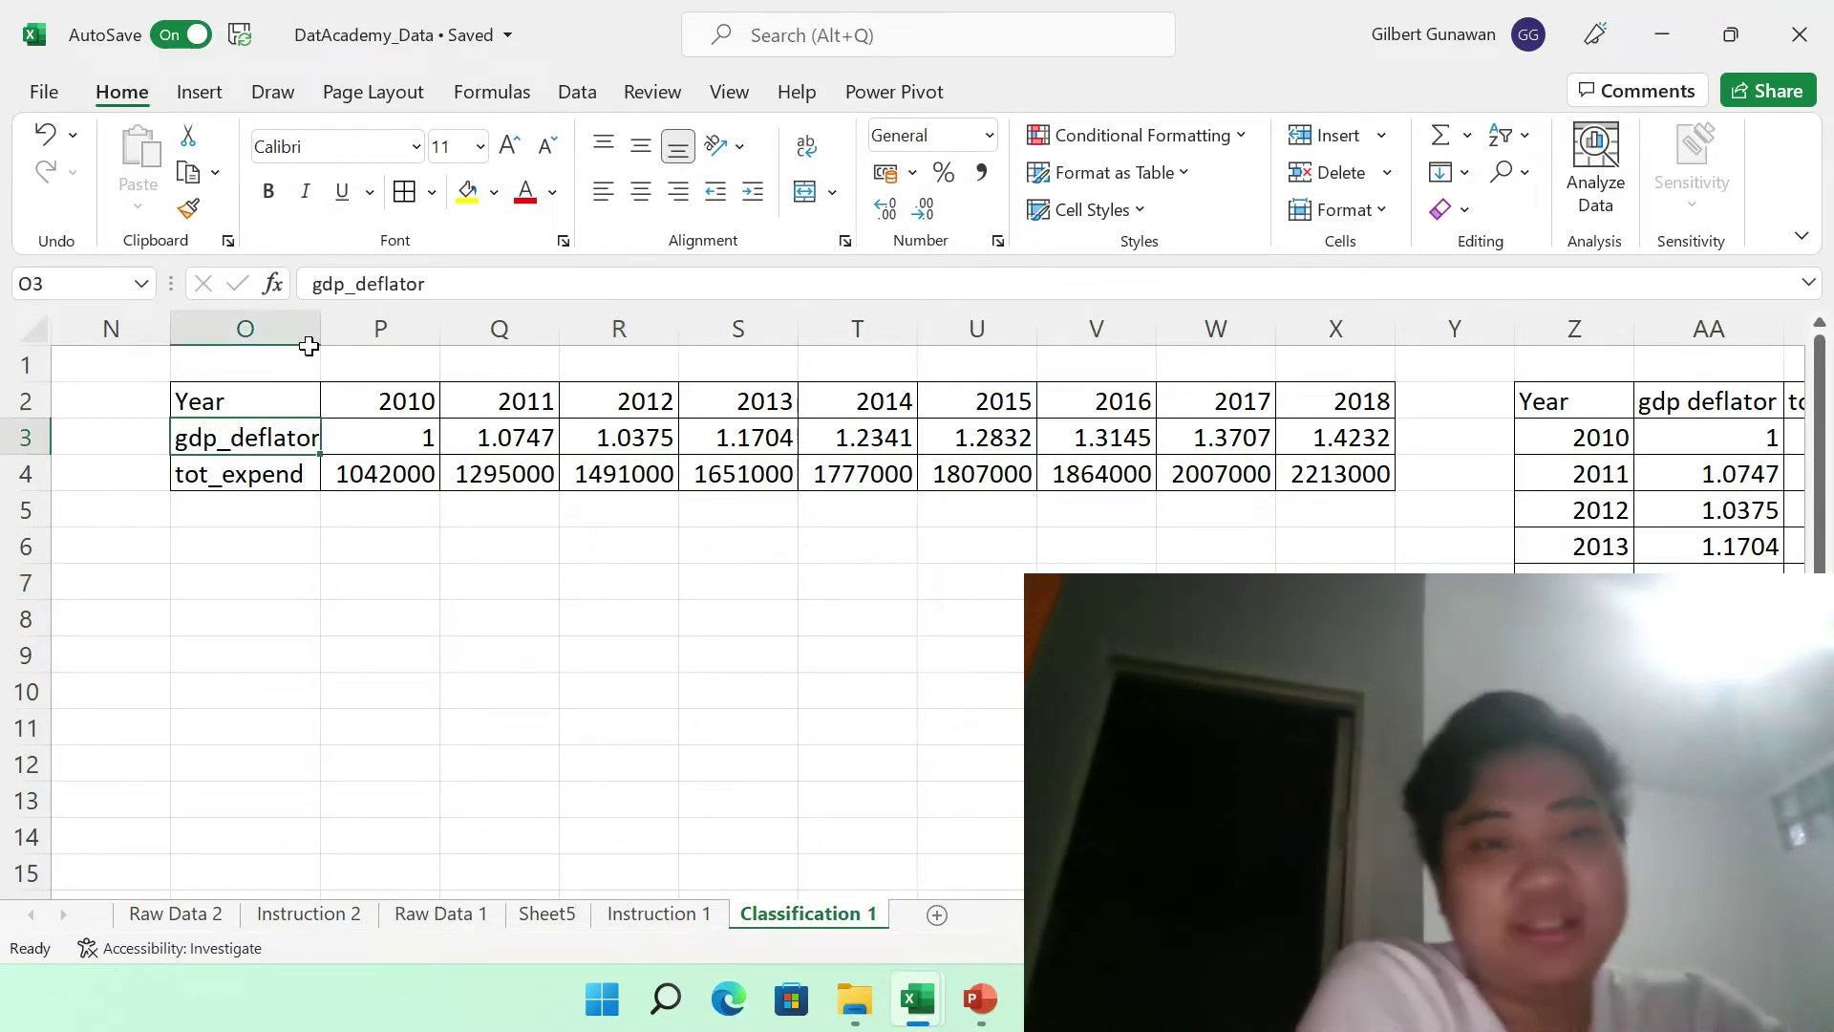
click(356, 283)
key(BackSpace)
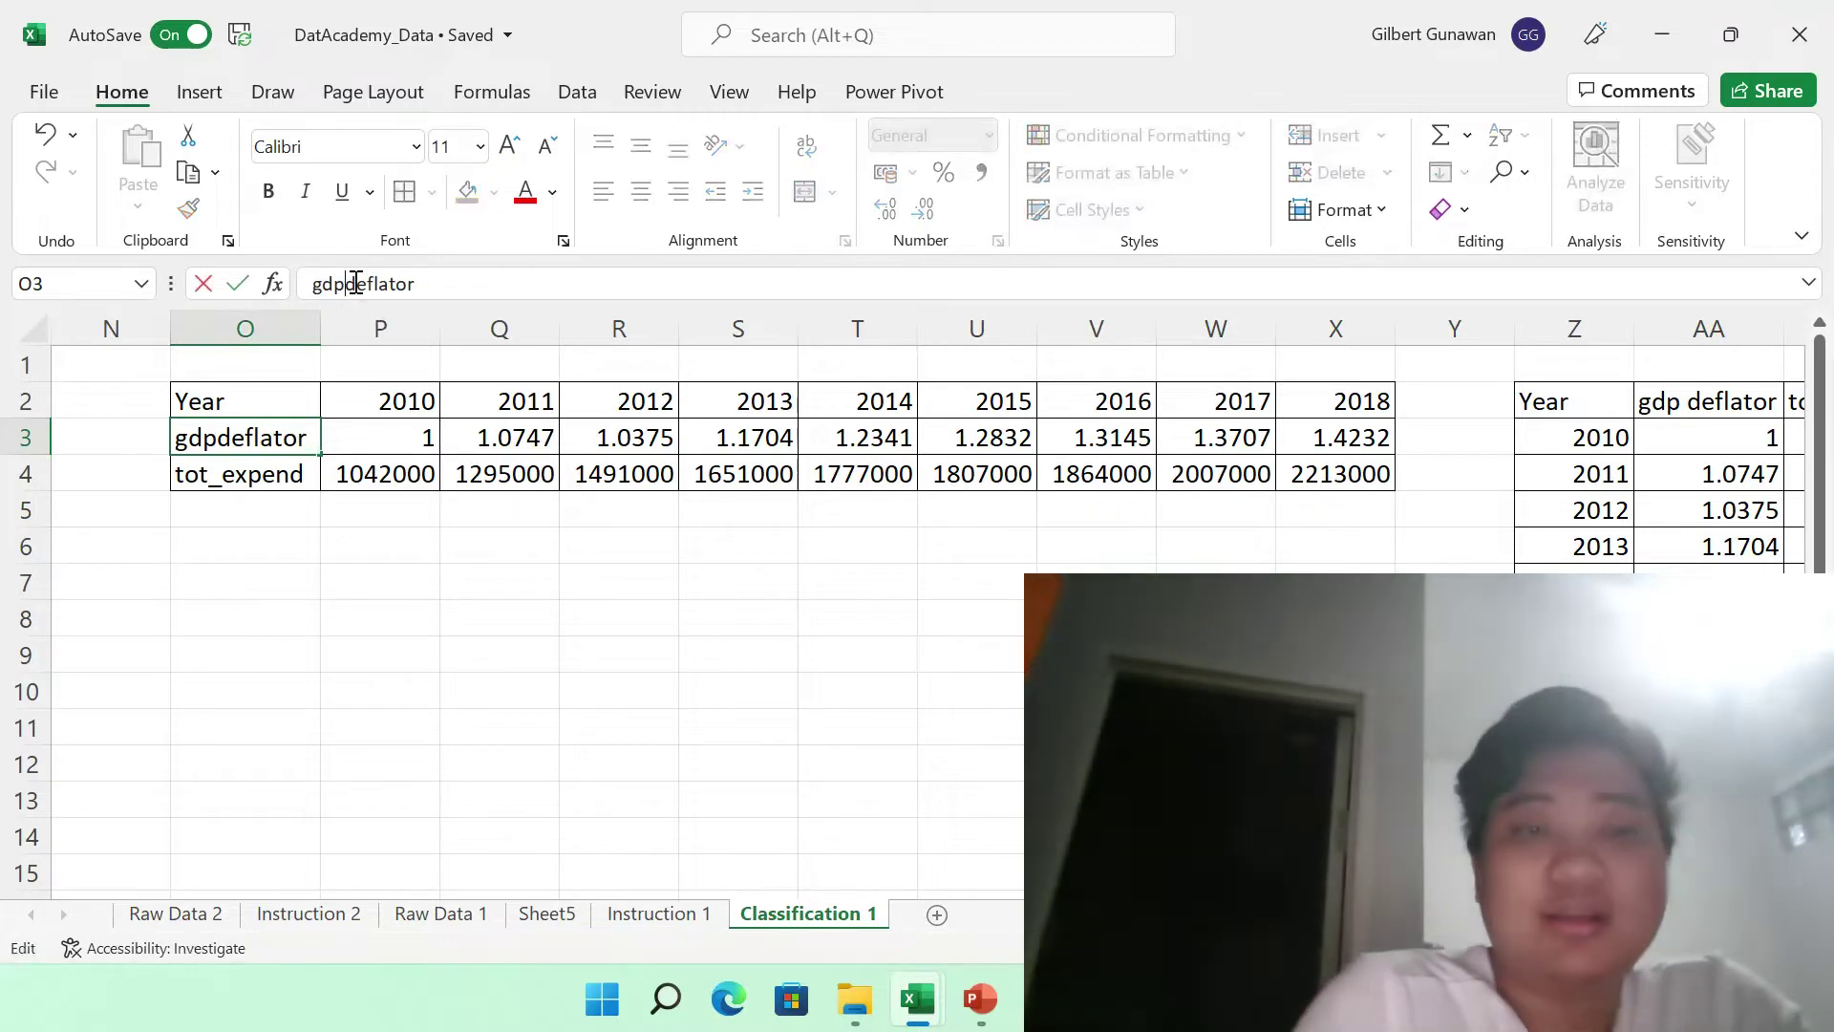
key(Return)
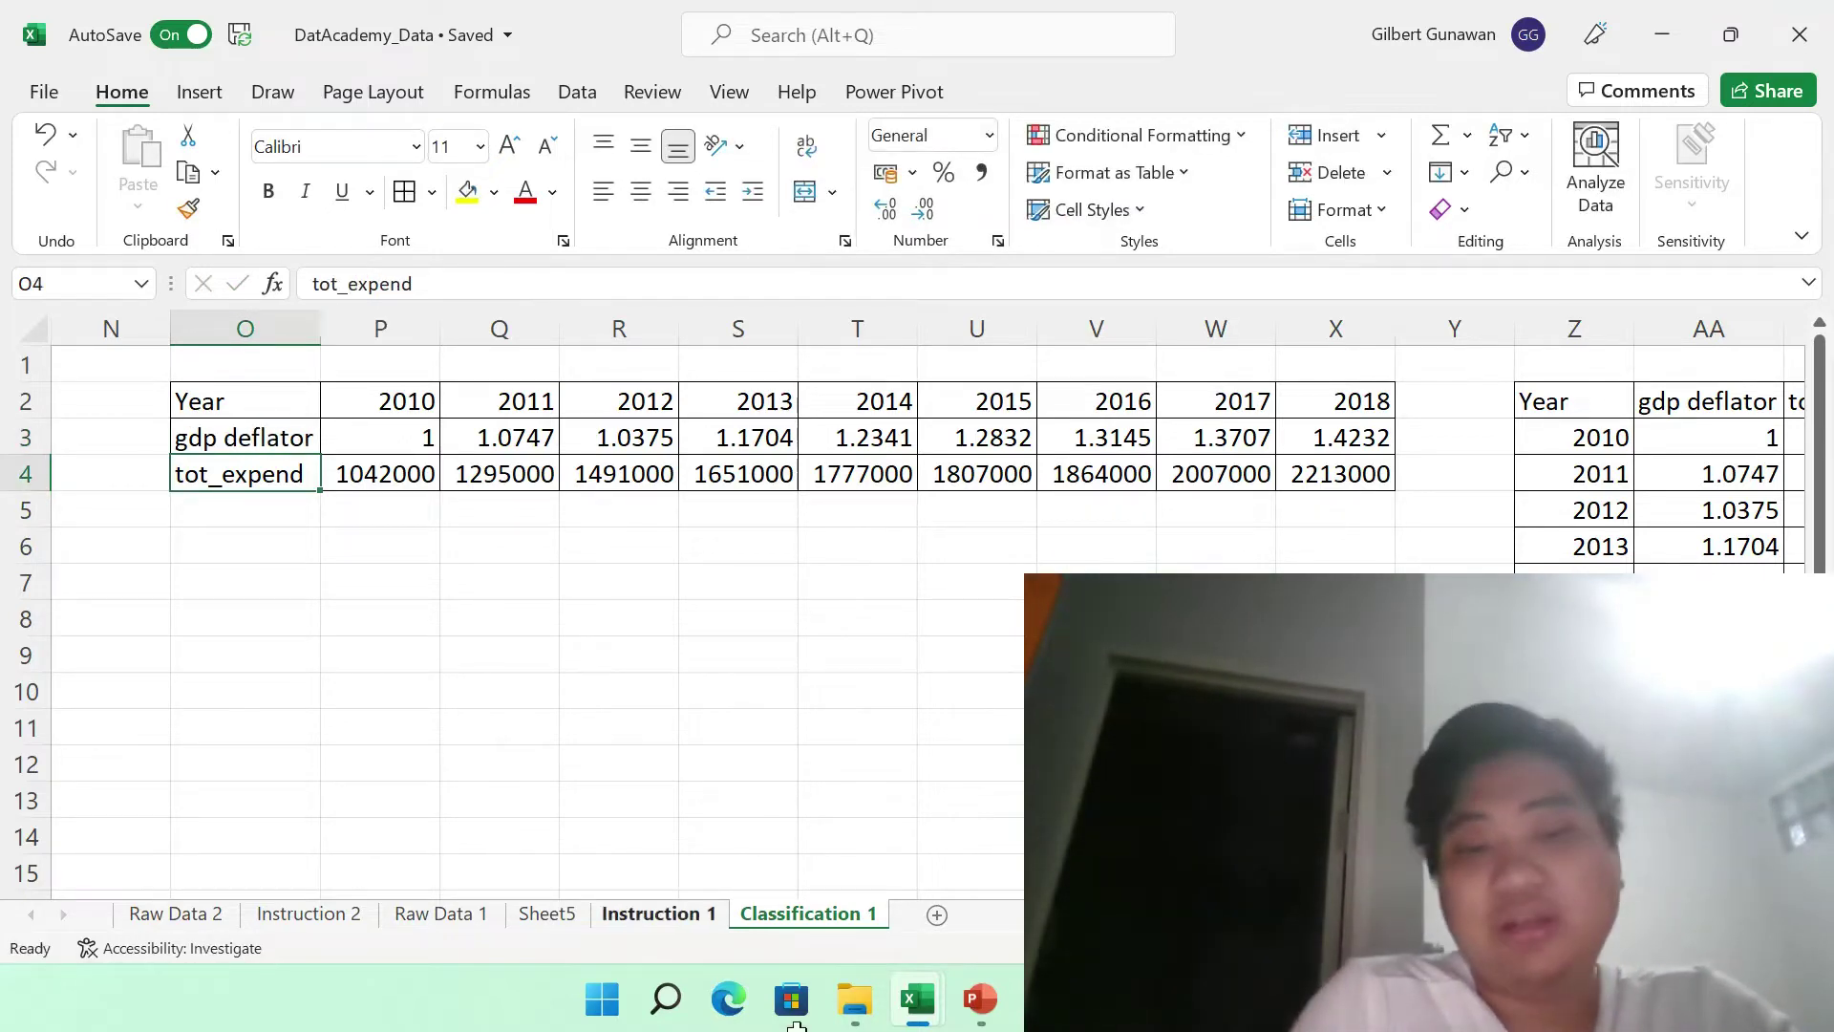
- Change N2's MATCH match type from 0 to 1 and fill it down the column
click(477, 912)
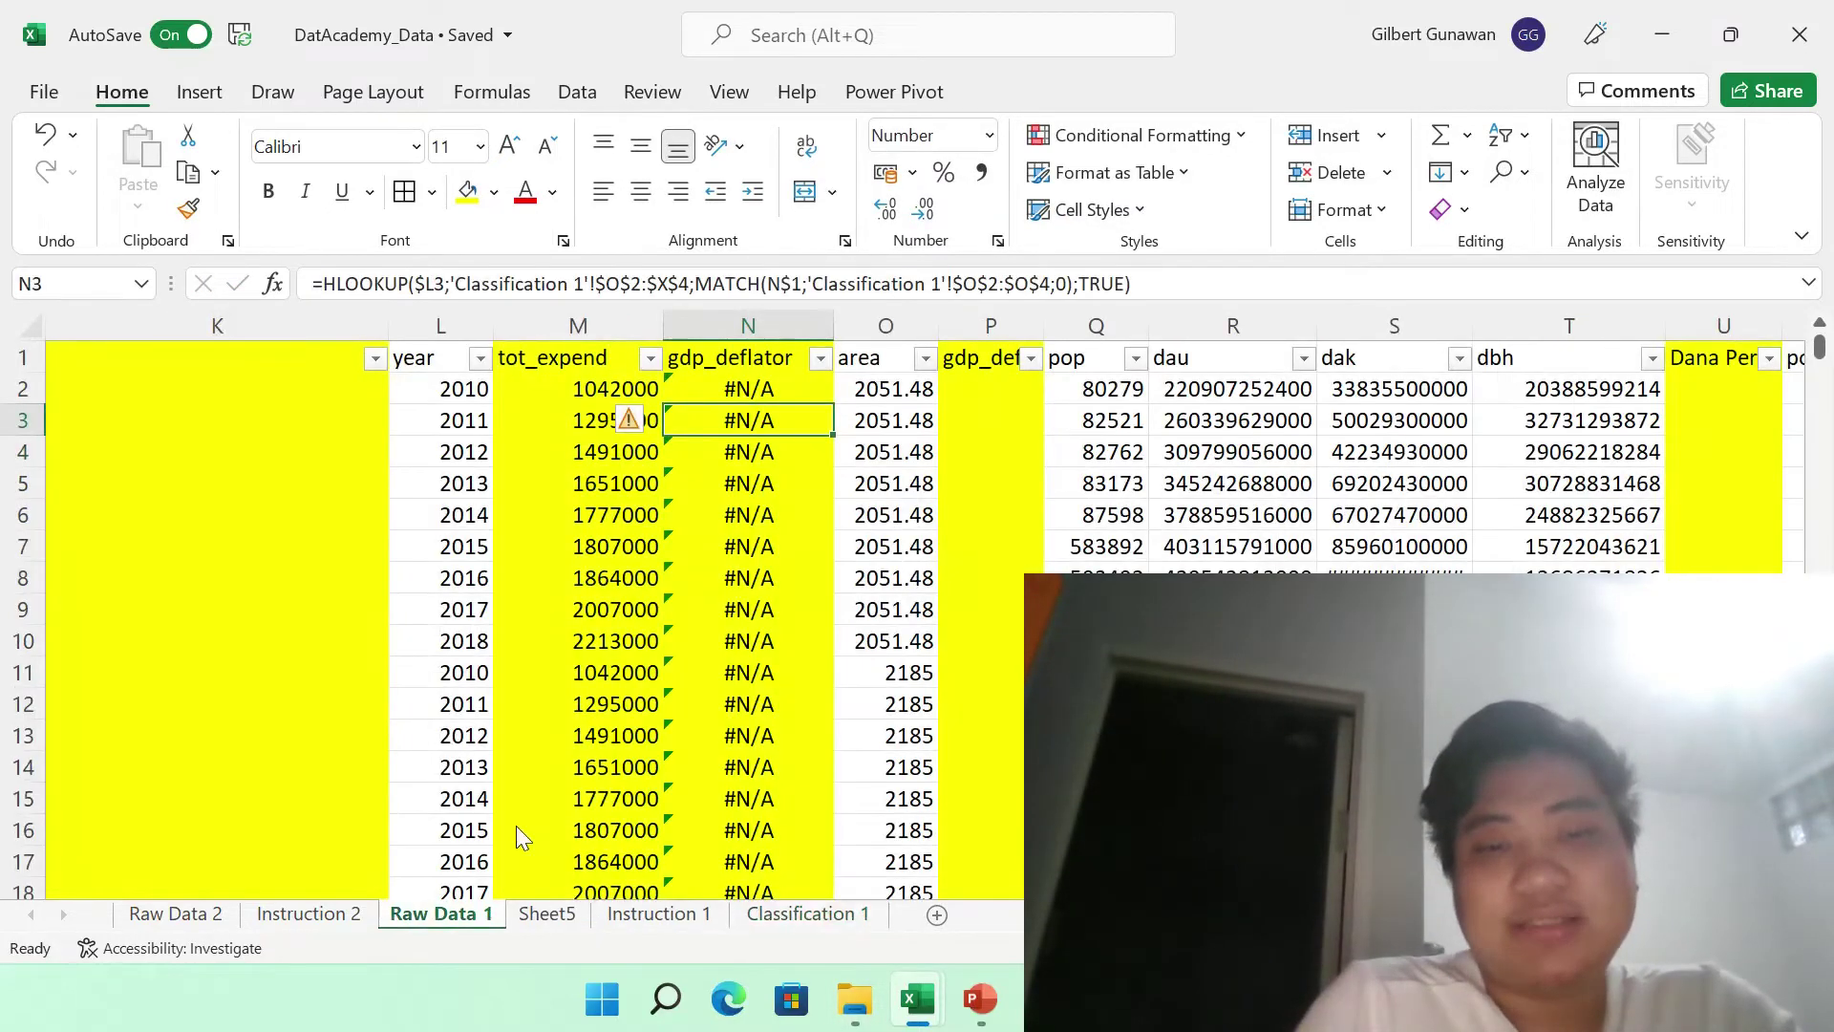
click(737, 392)
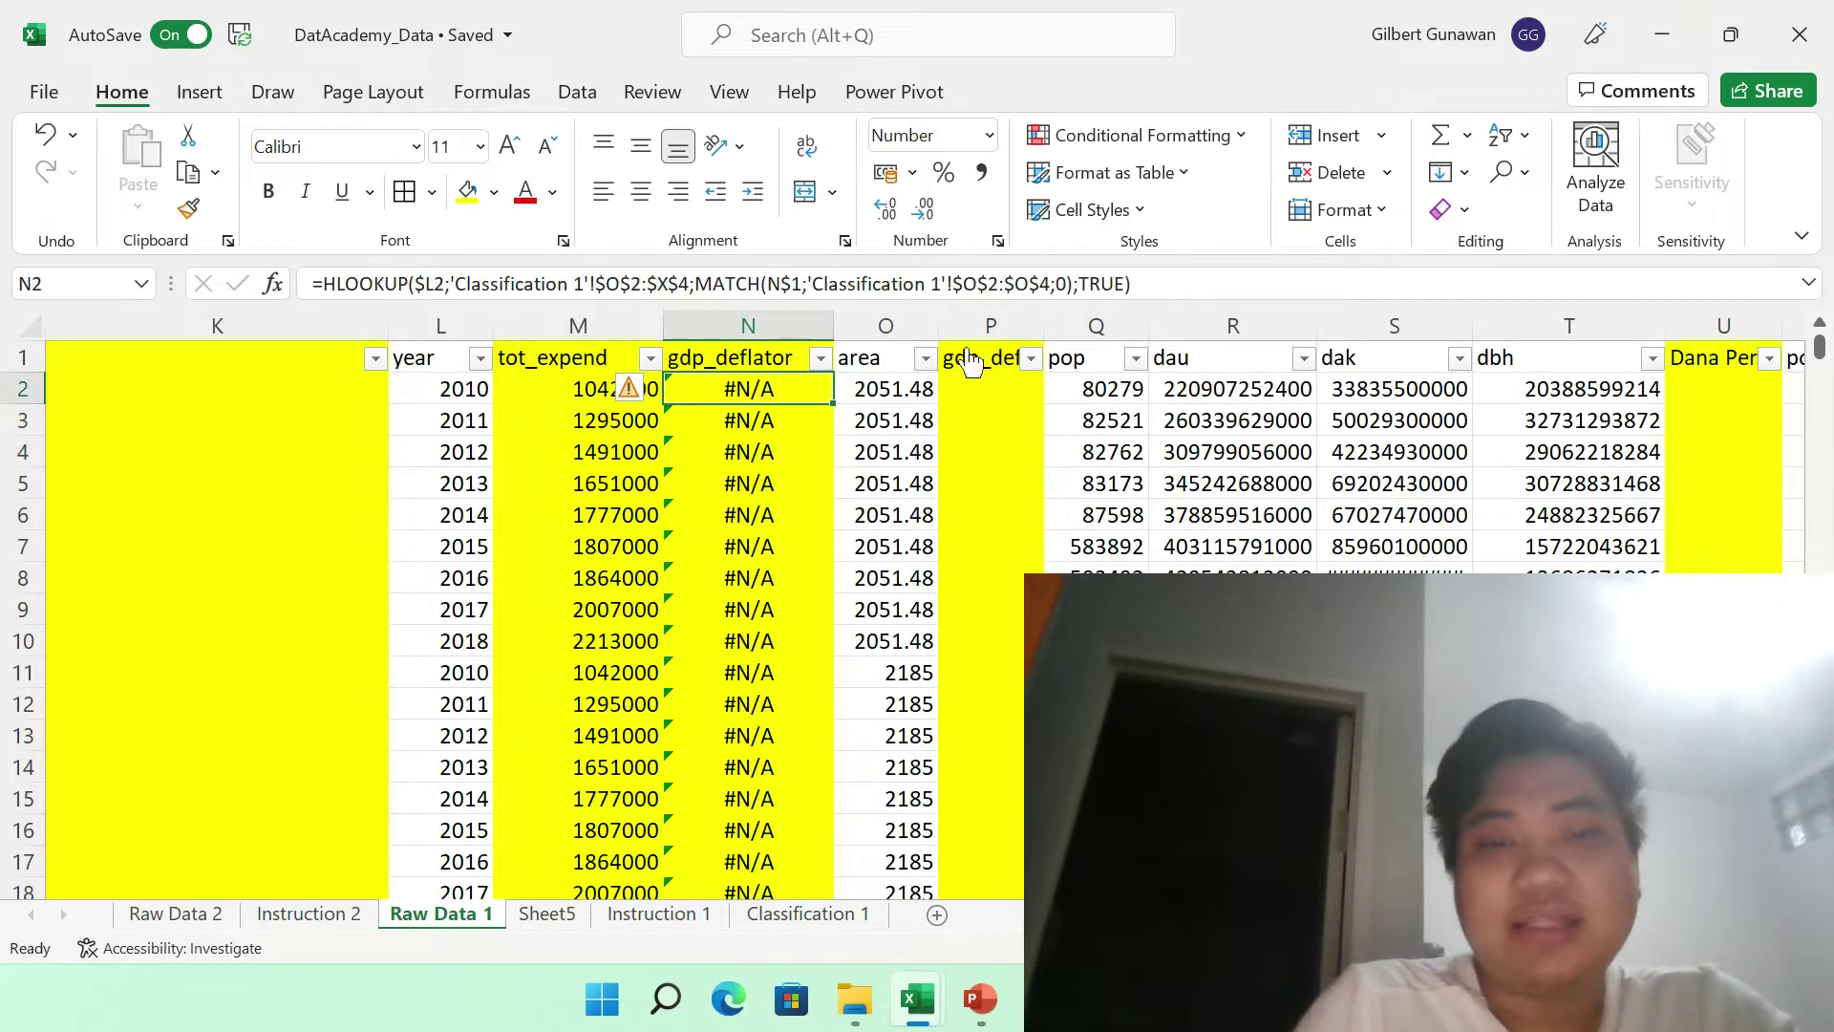
click(1053, 283)
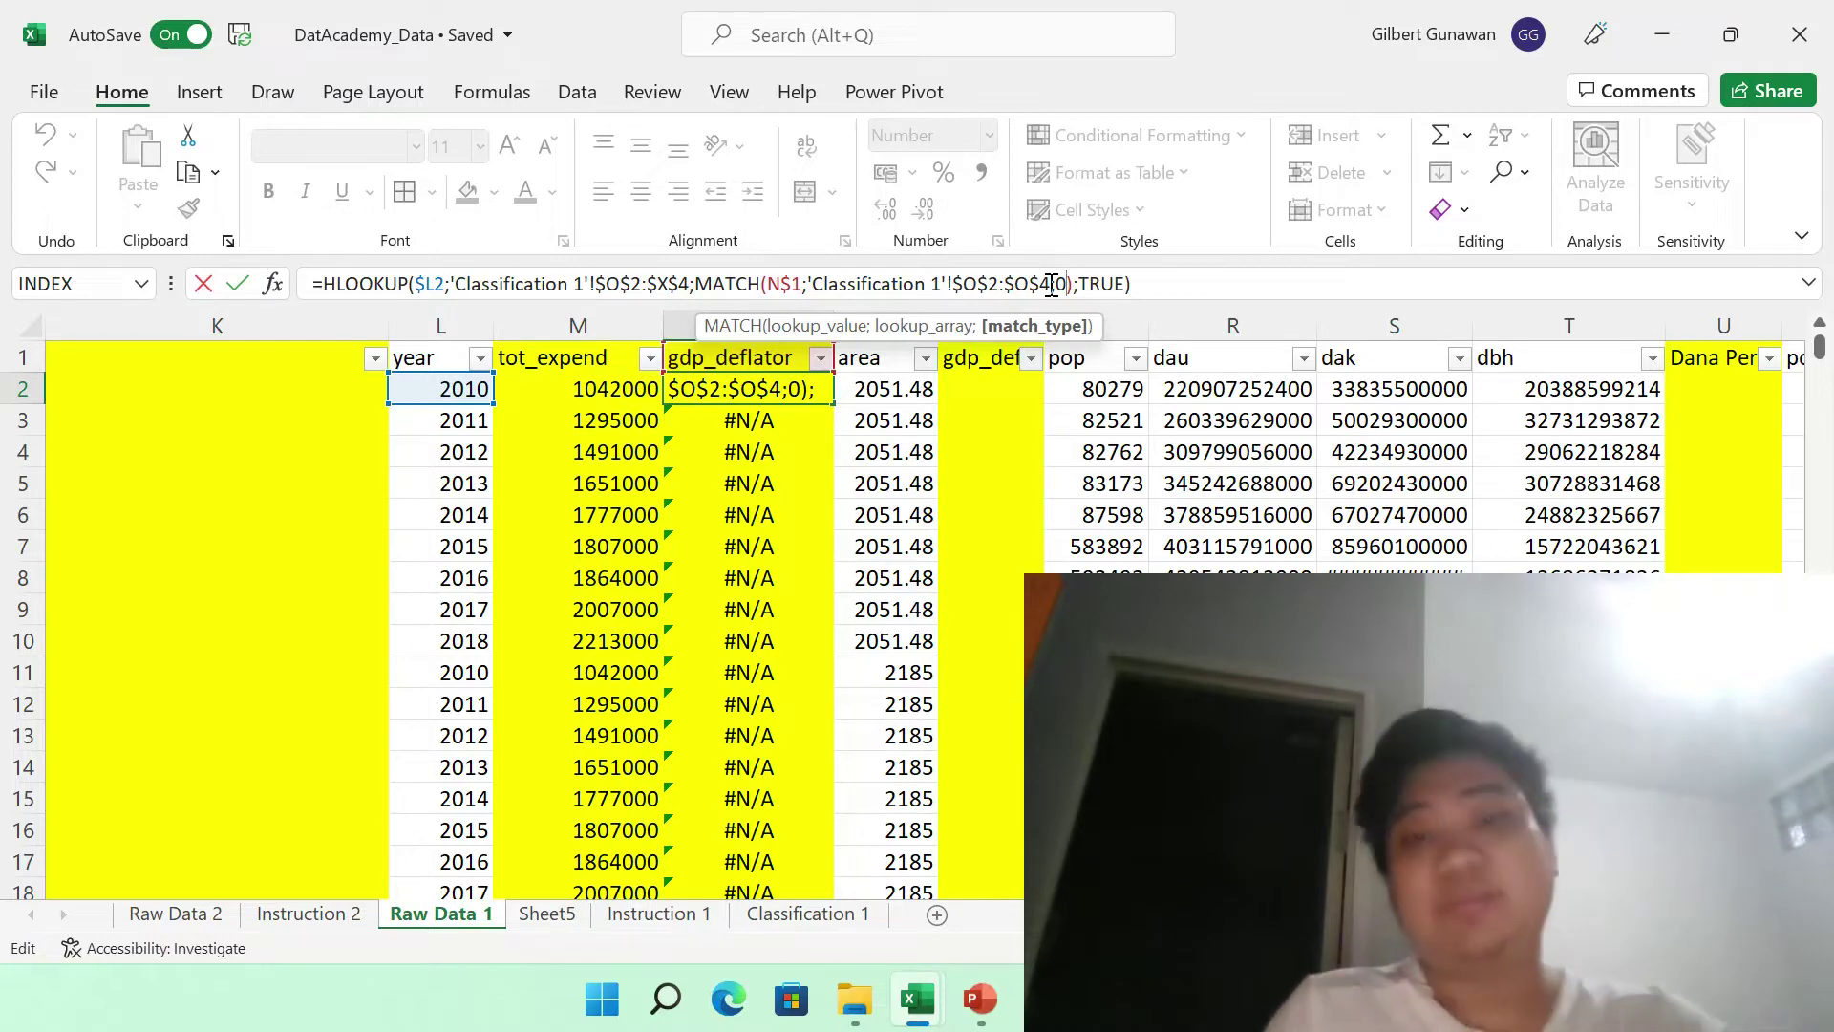
key(BackSpace)
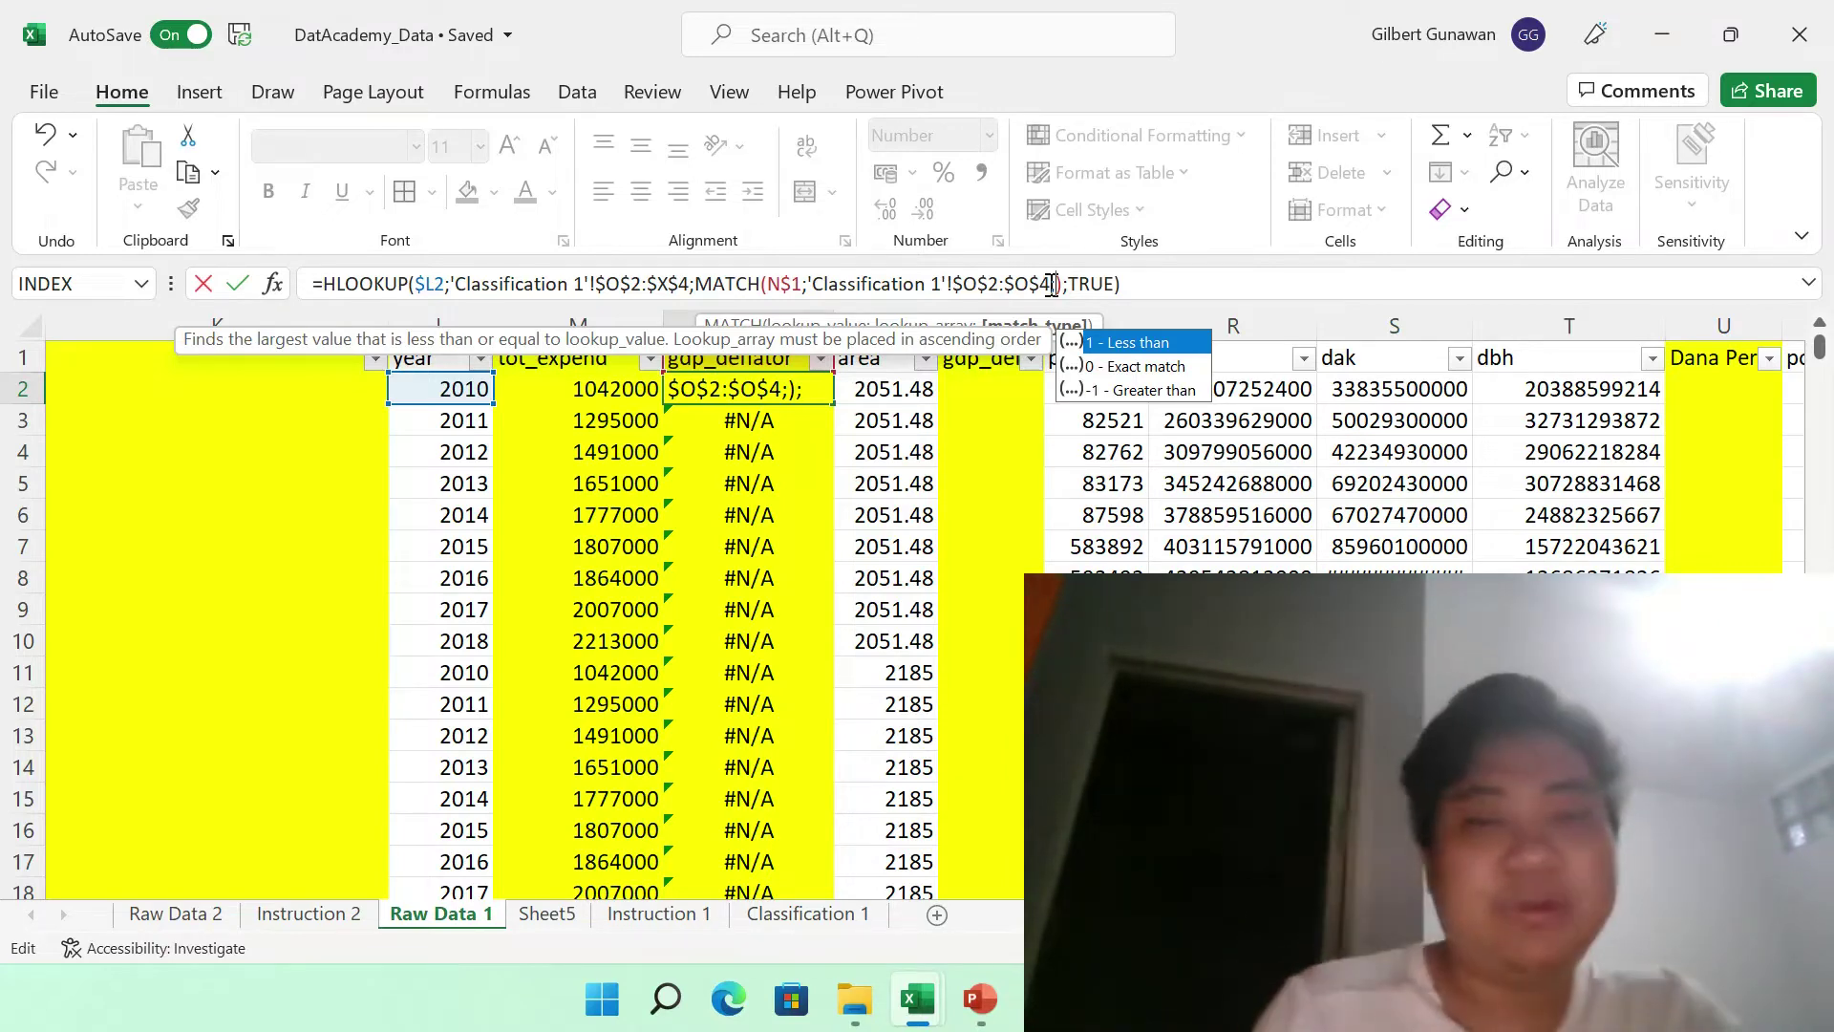
text(1)
key(Return)
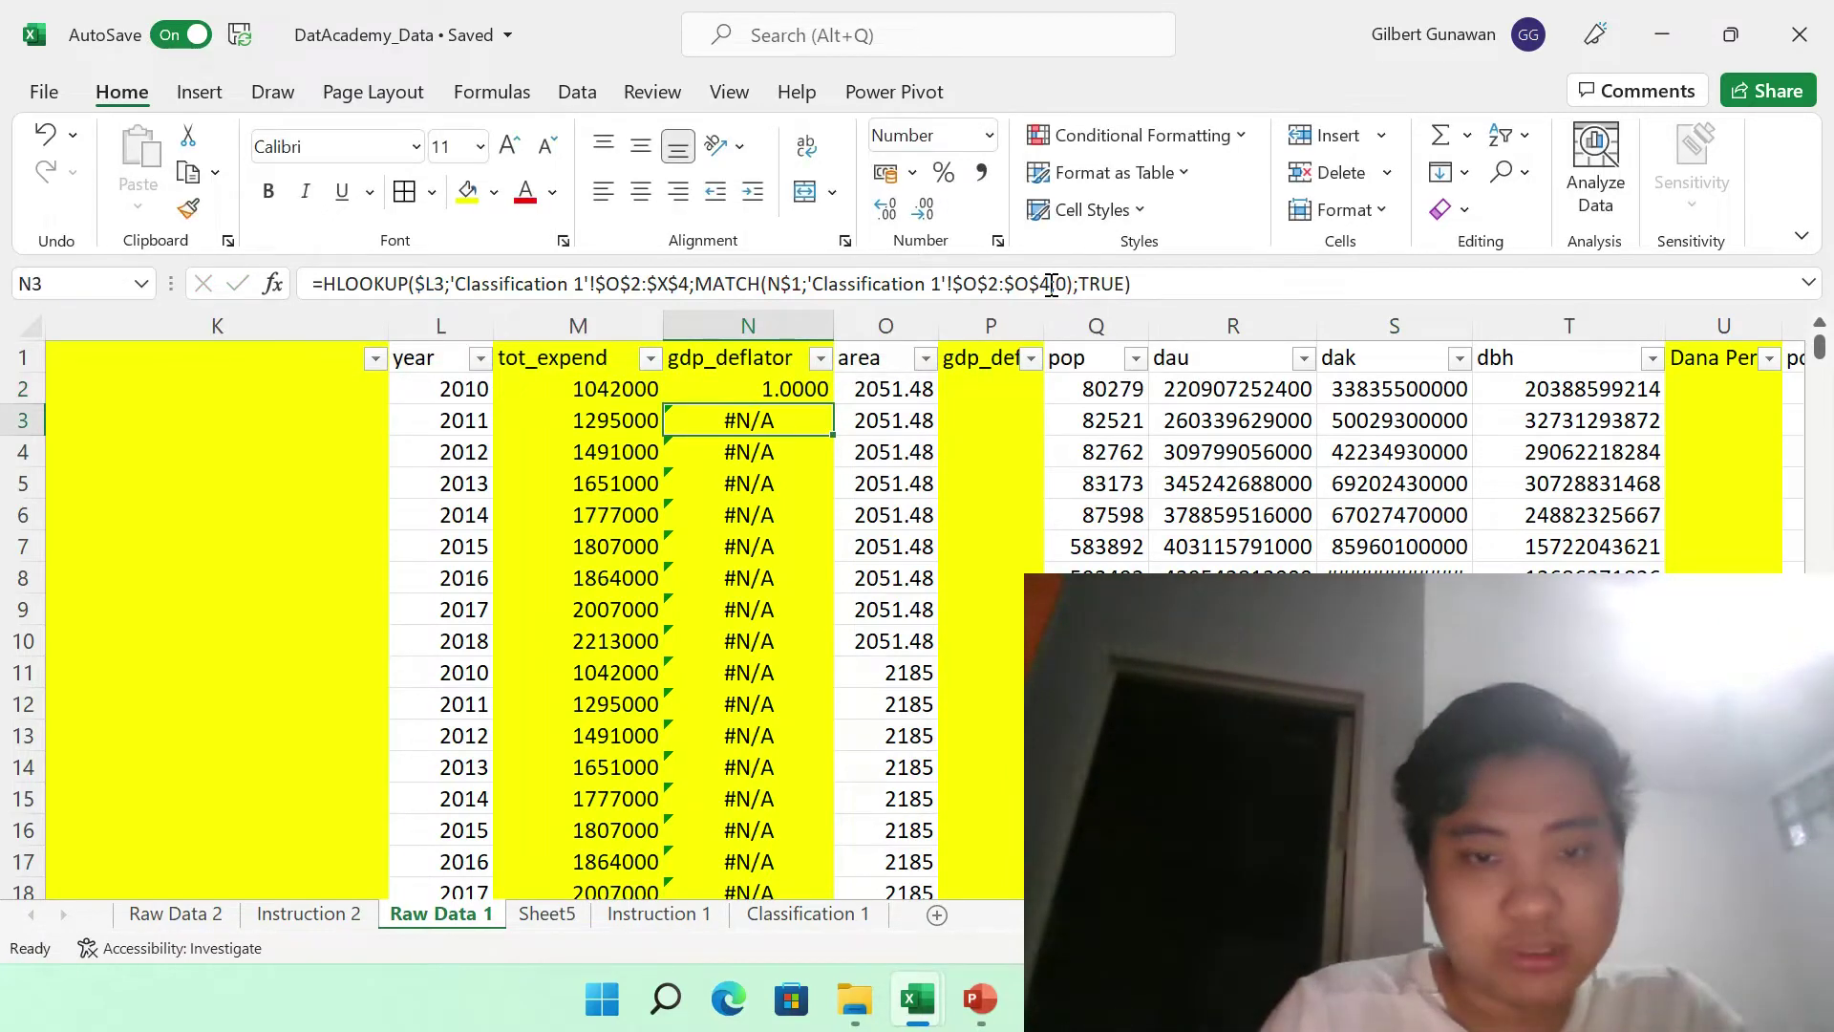
key(Up)
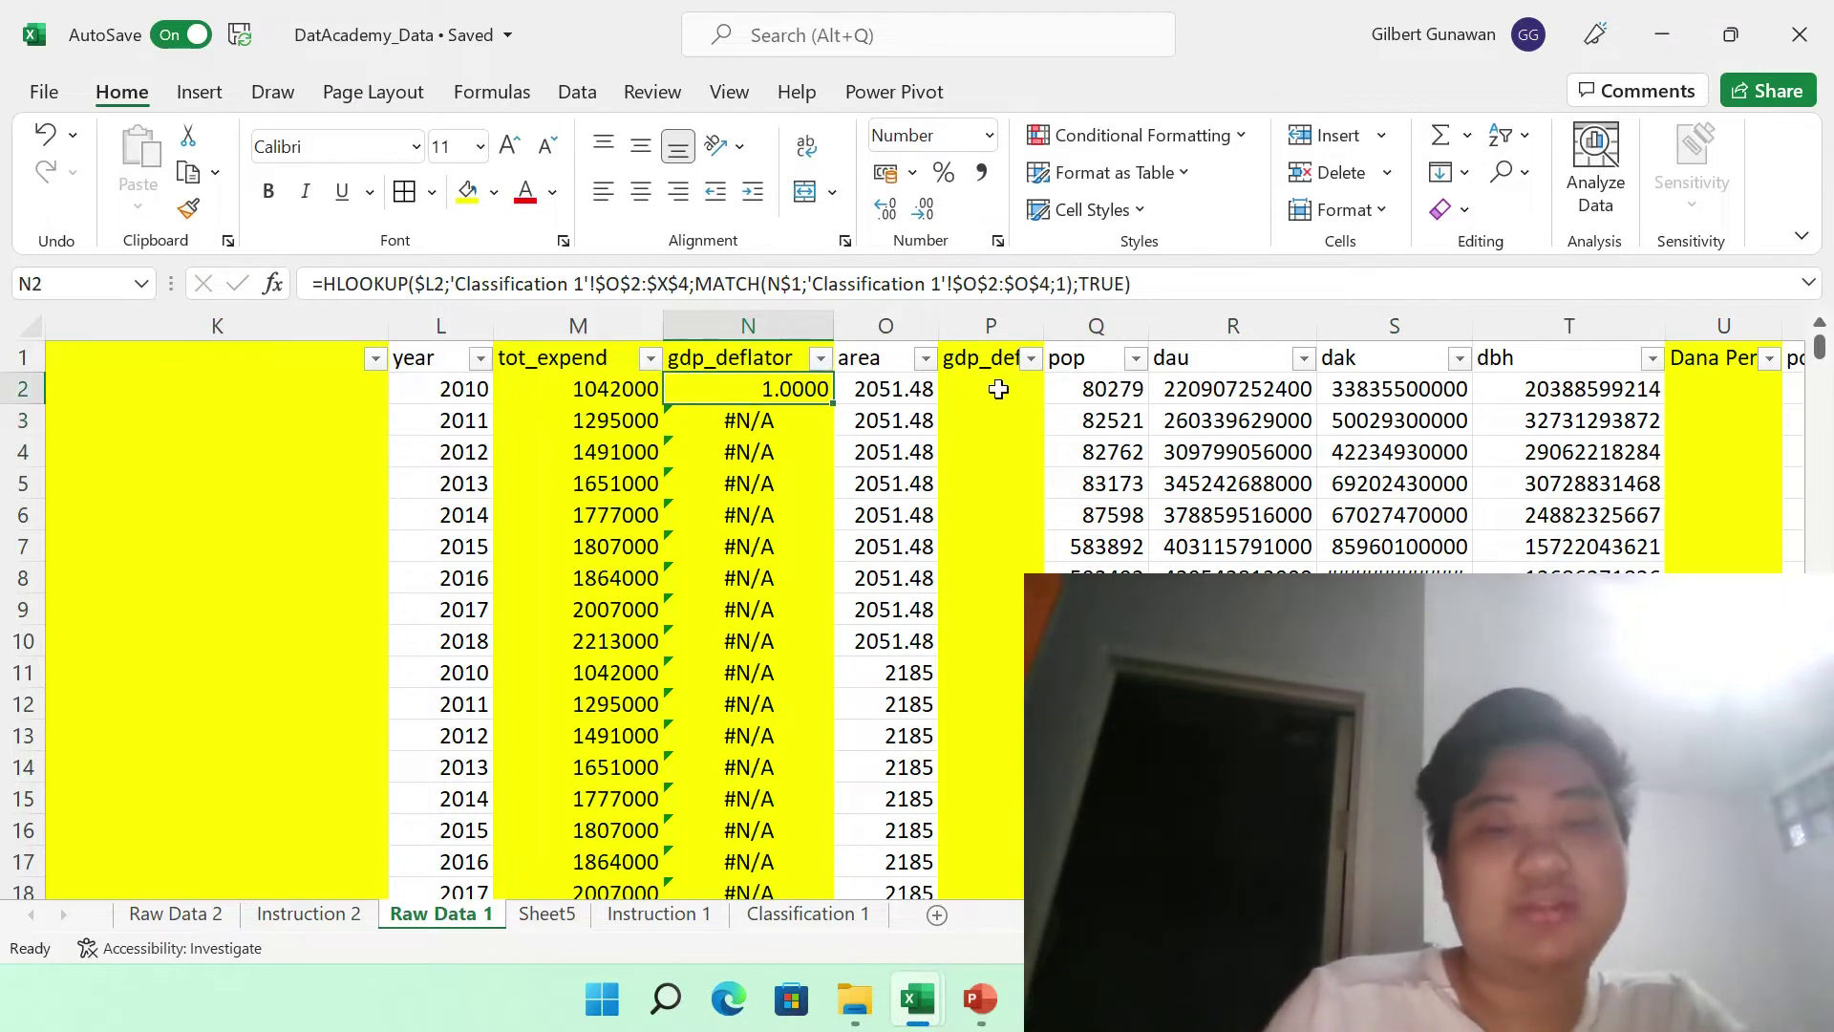
double_click(835, 406)
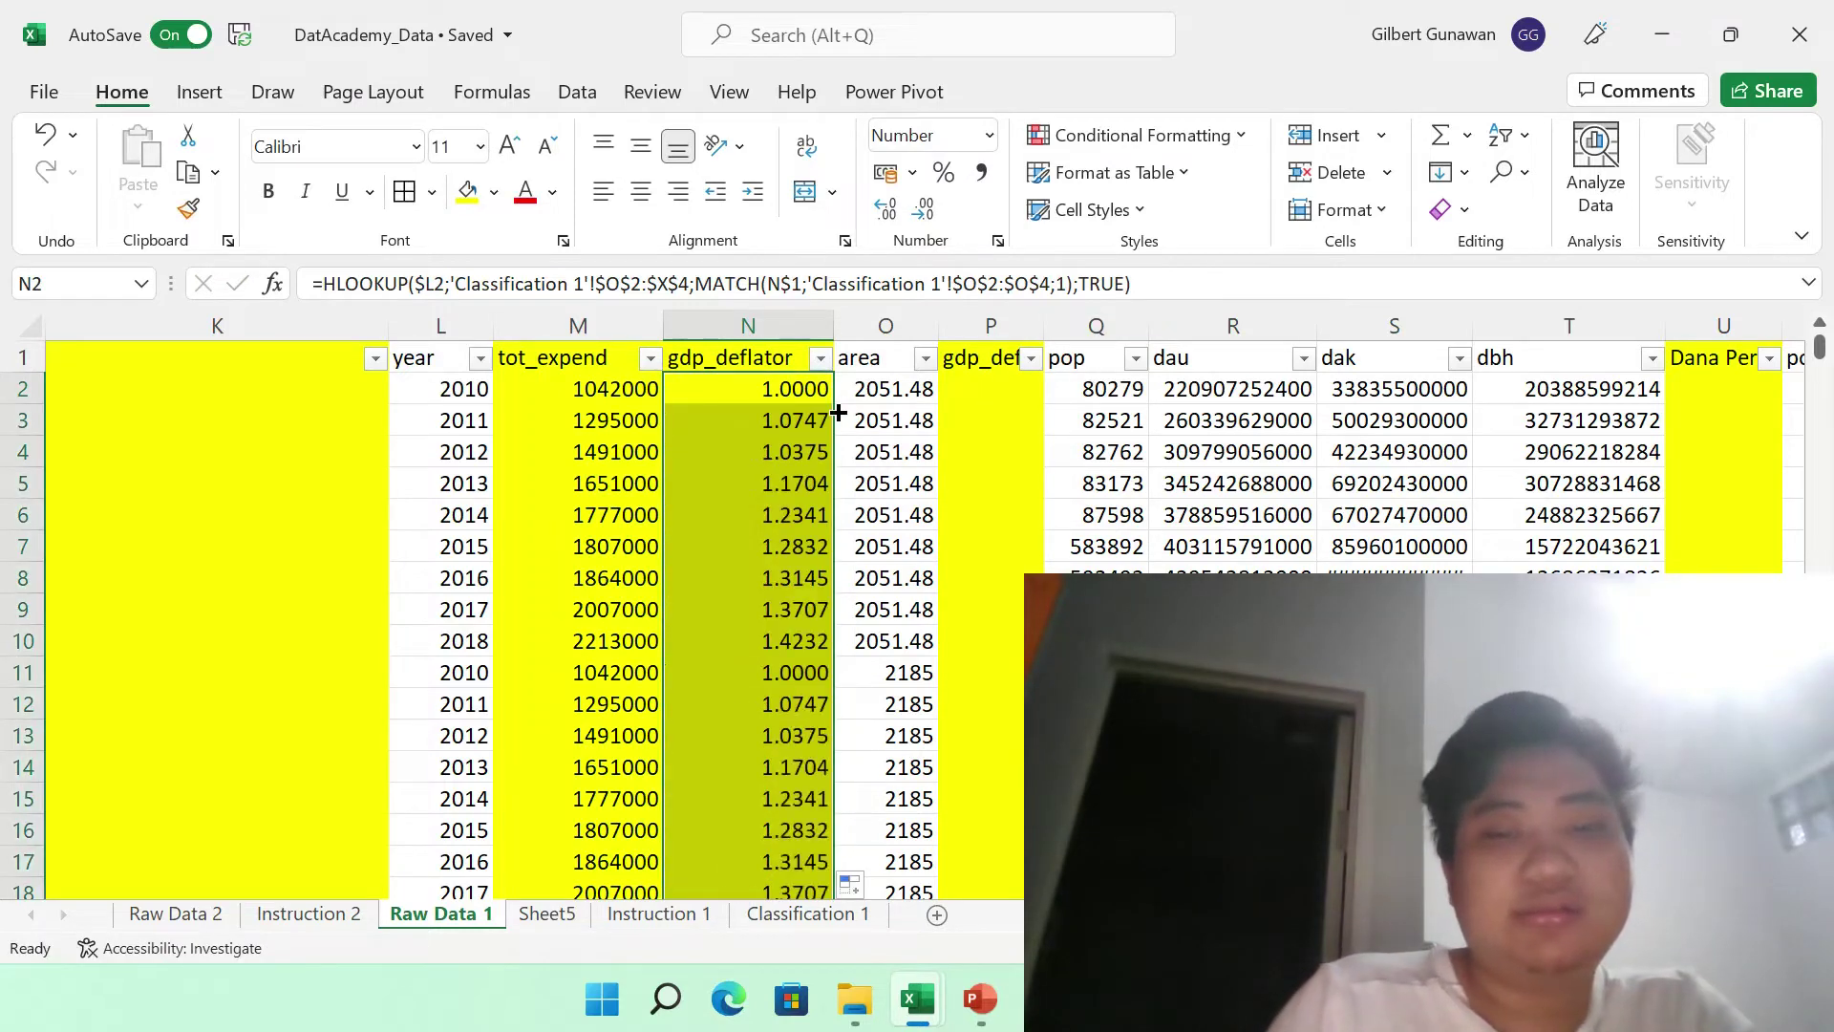
- Spot-check the filled deflator formulas in rows 2 and 8, then leave Excel
click(680, 463)
key(Up)
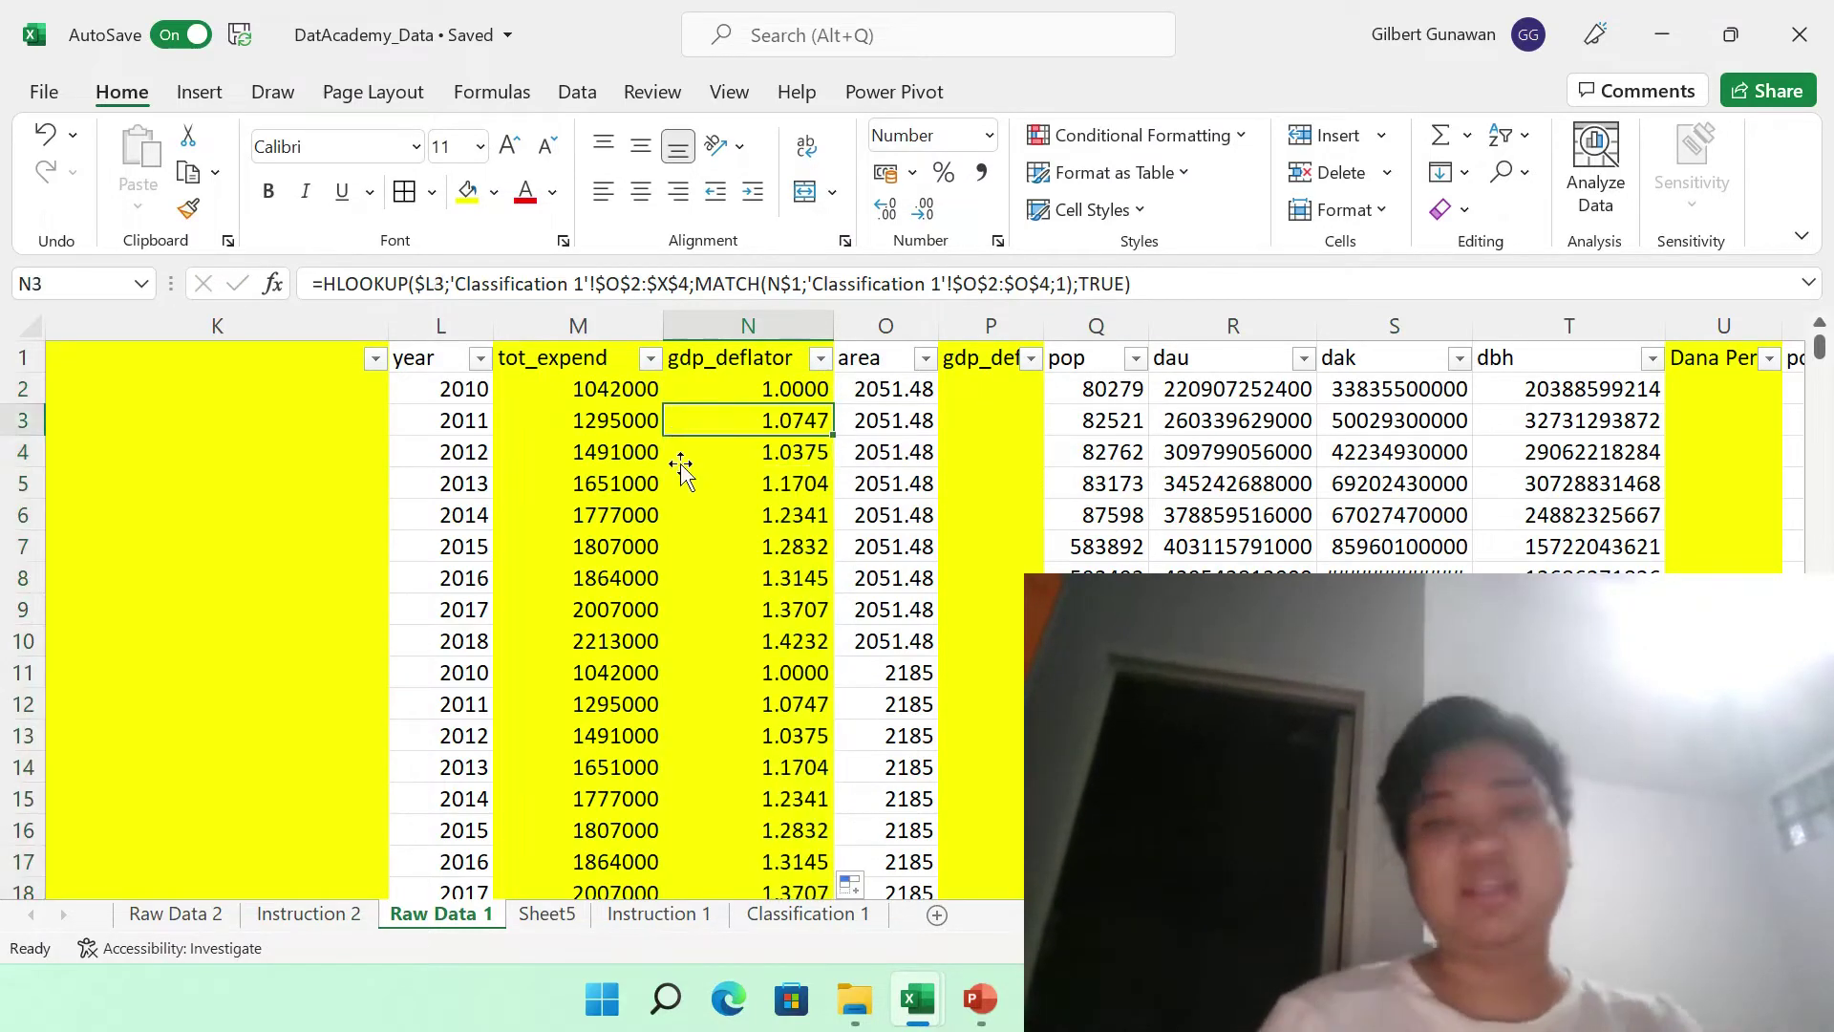
key(Up)
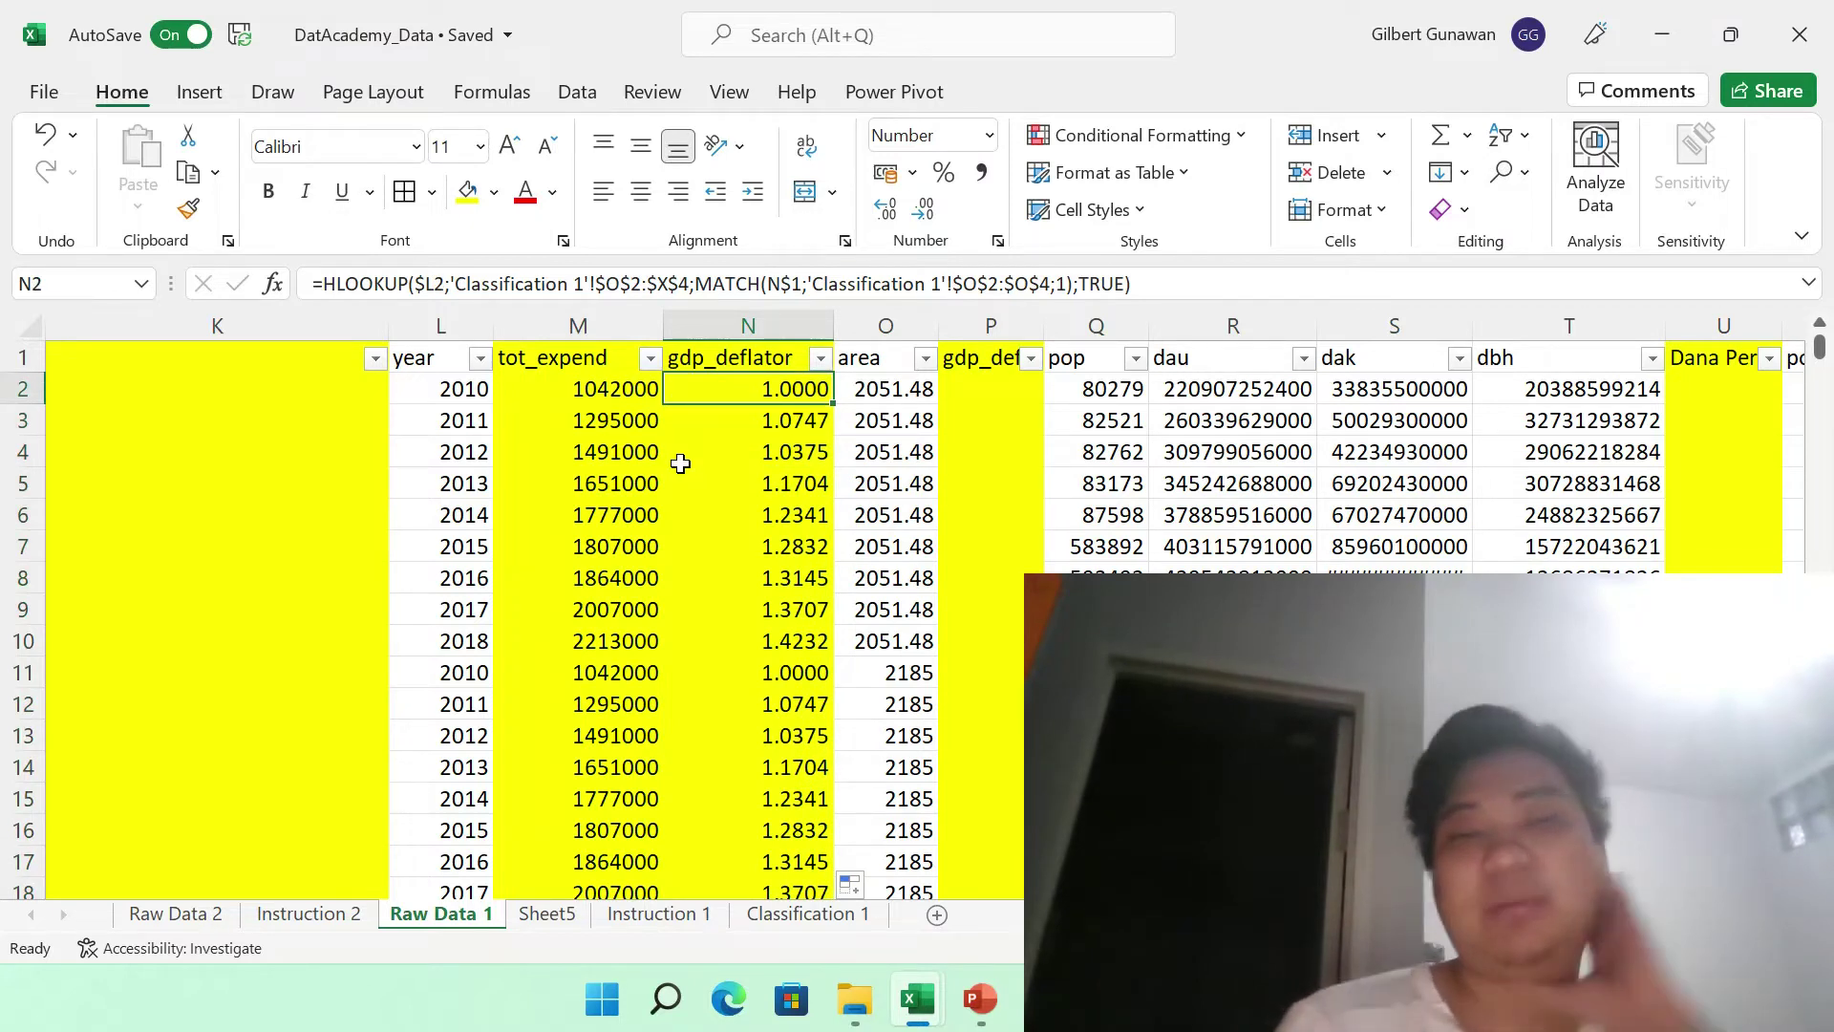
key(Right)
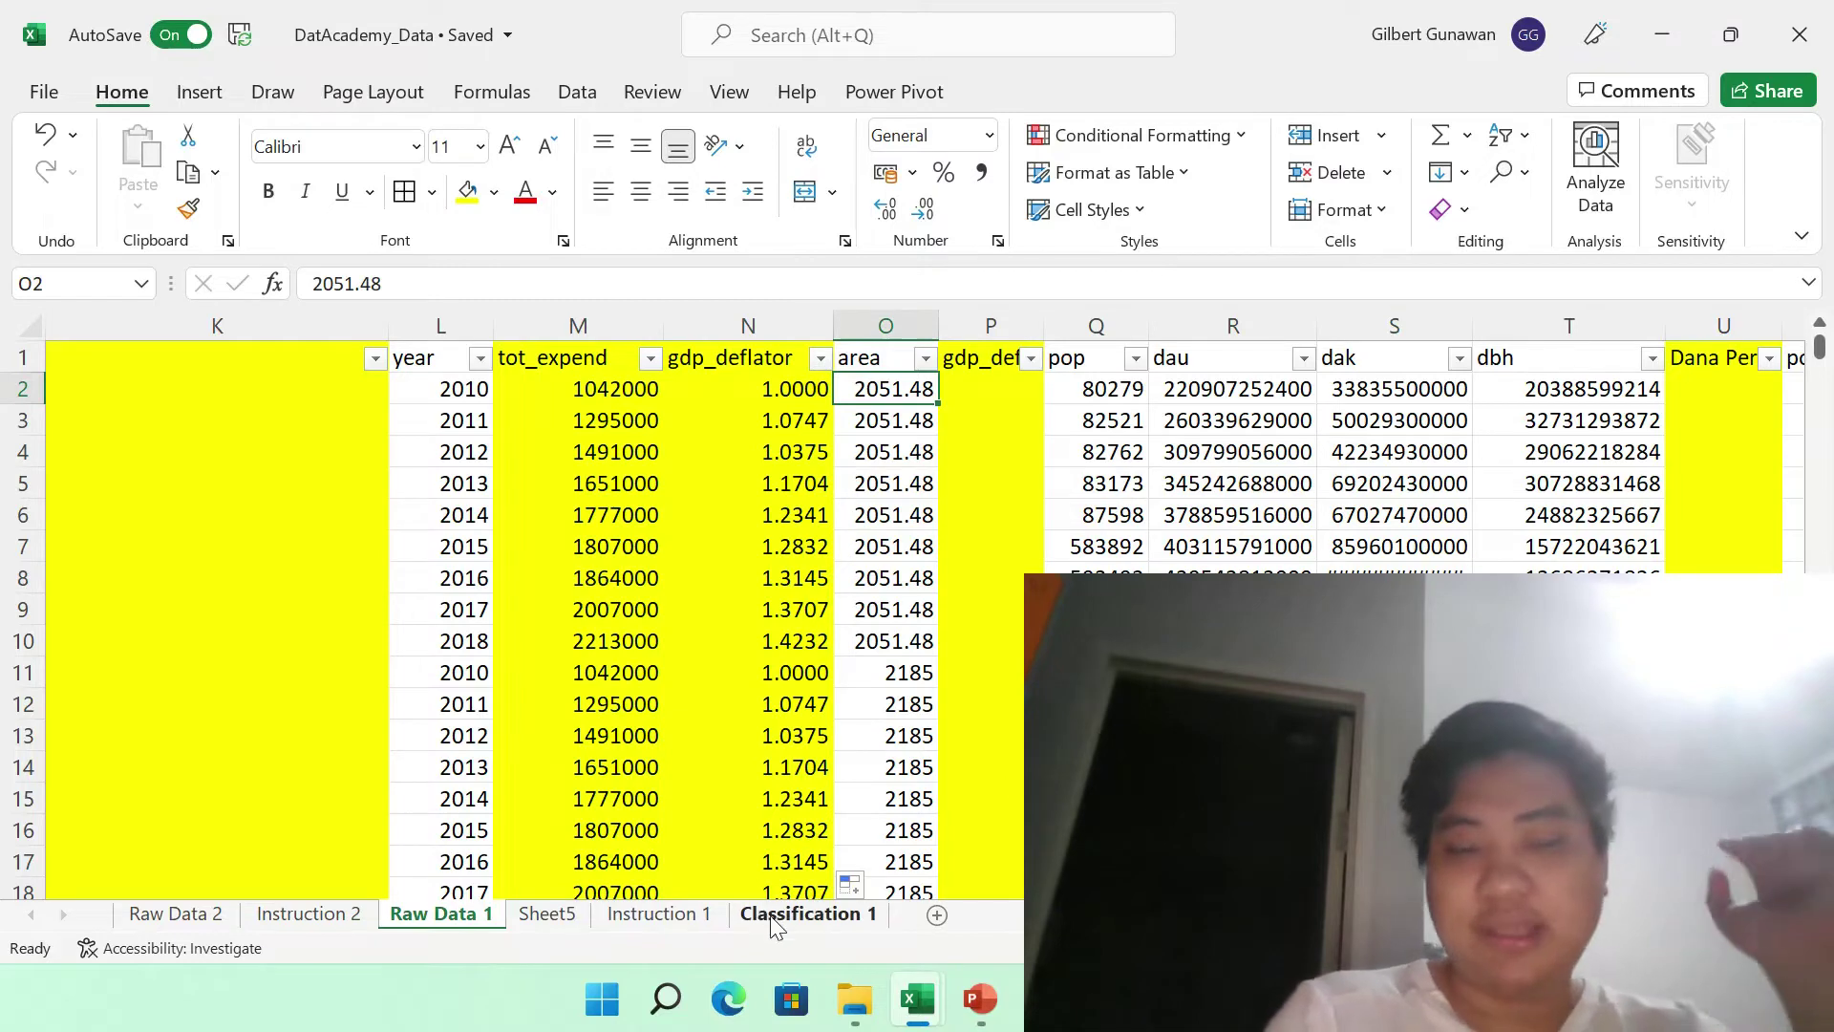
click(775, 573)
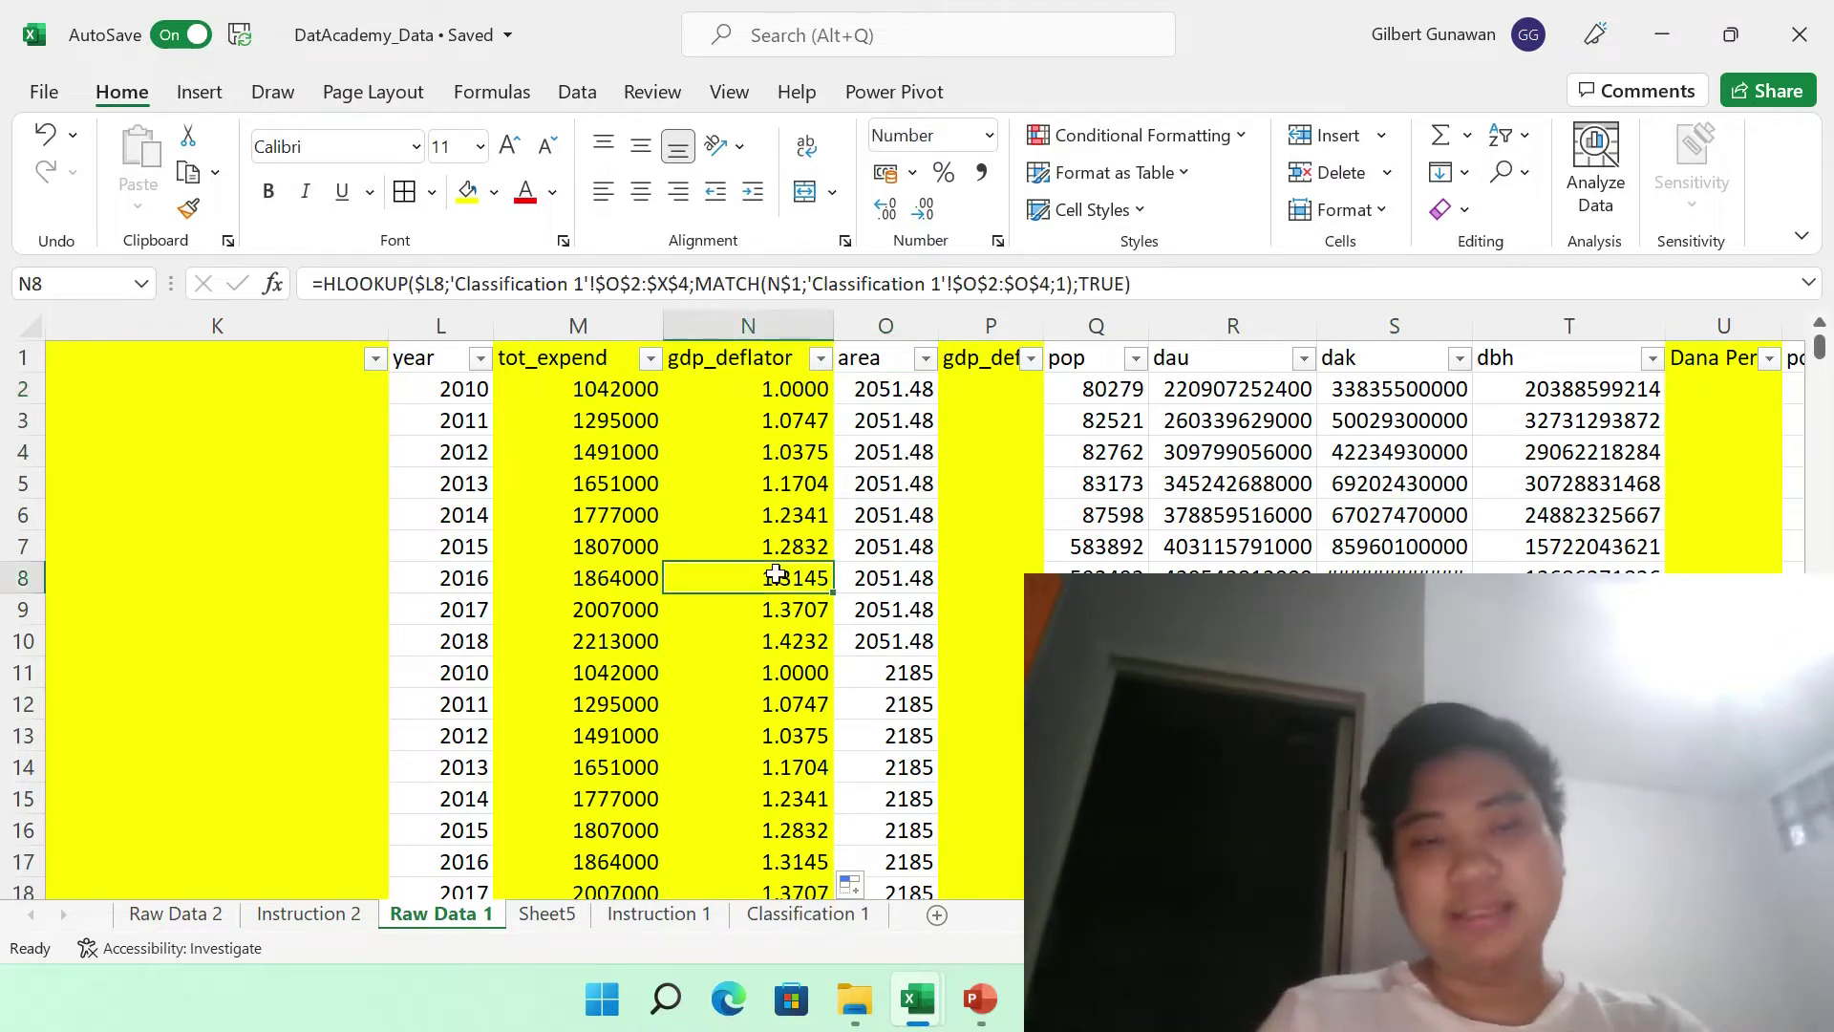
key(alt+Tab)
- Advance the slide show from the HLOOKUP slide to the VLOOKUP slide, then return to Excel
key(Right)
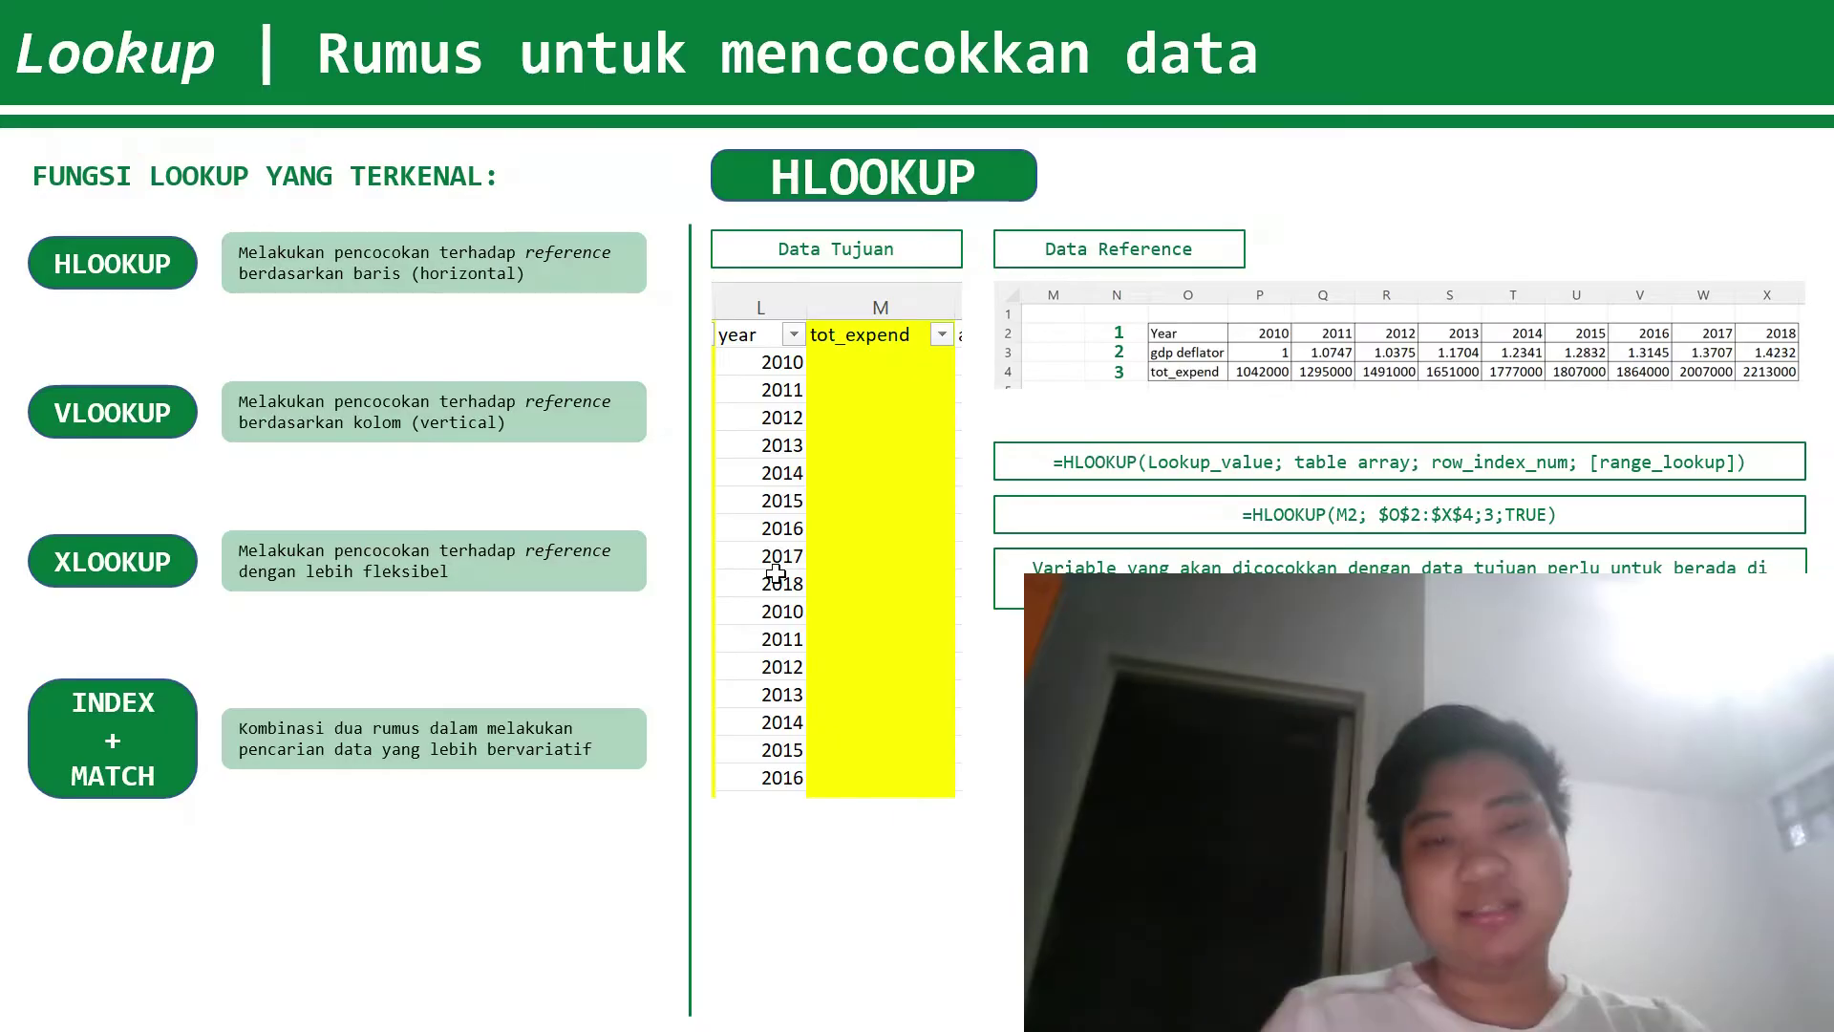
key(Right)
key(Left)
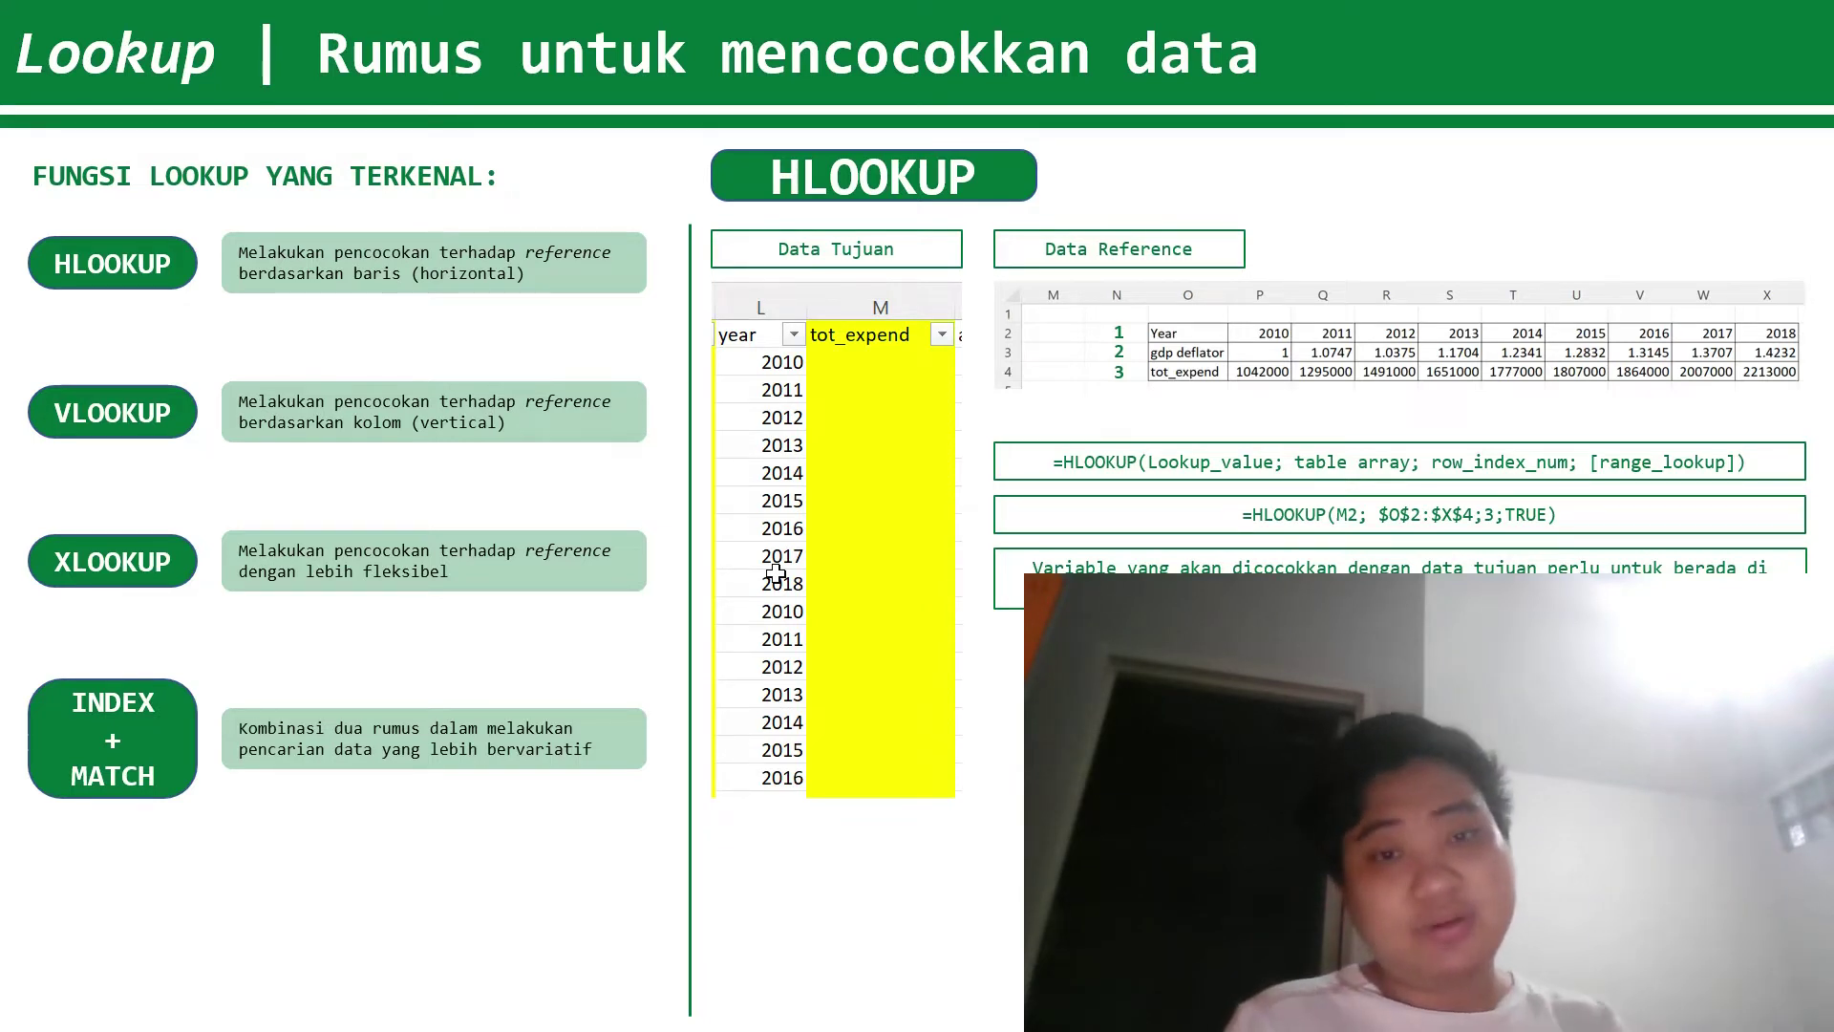
key(Right)
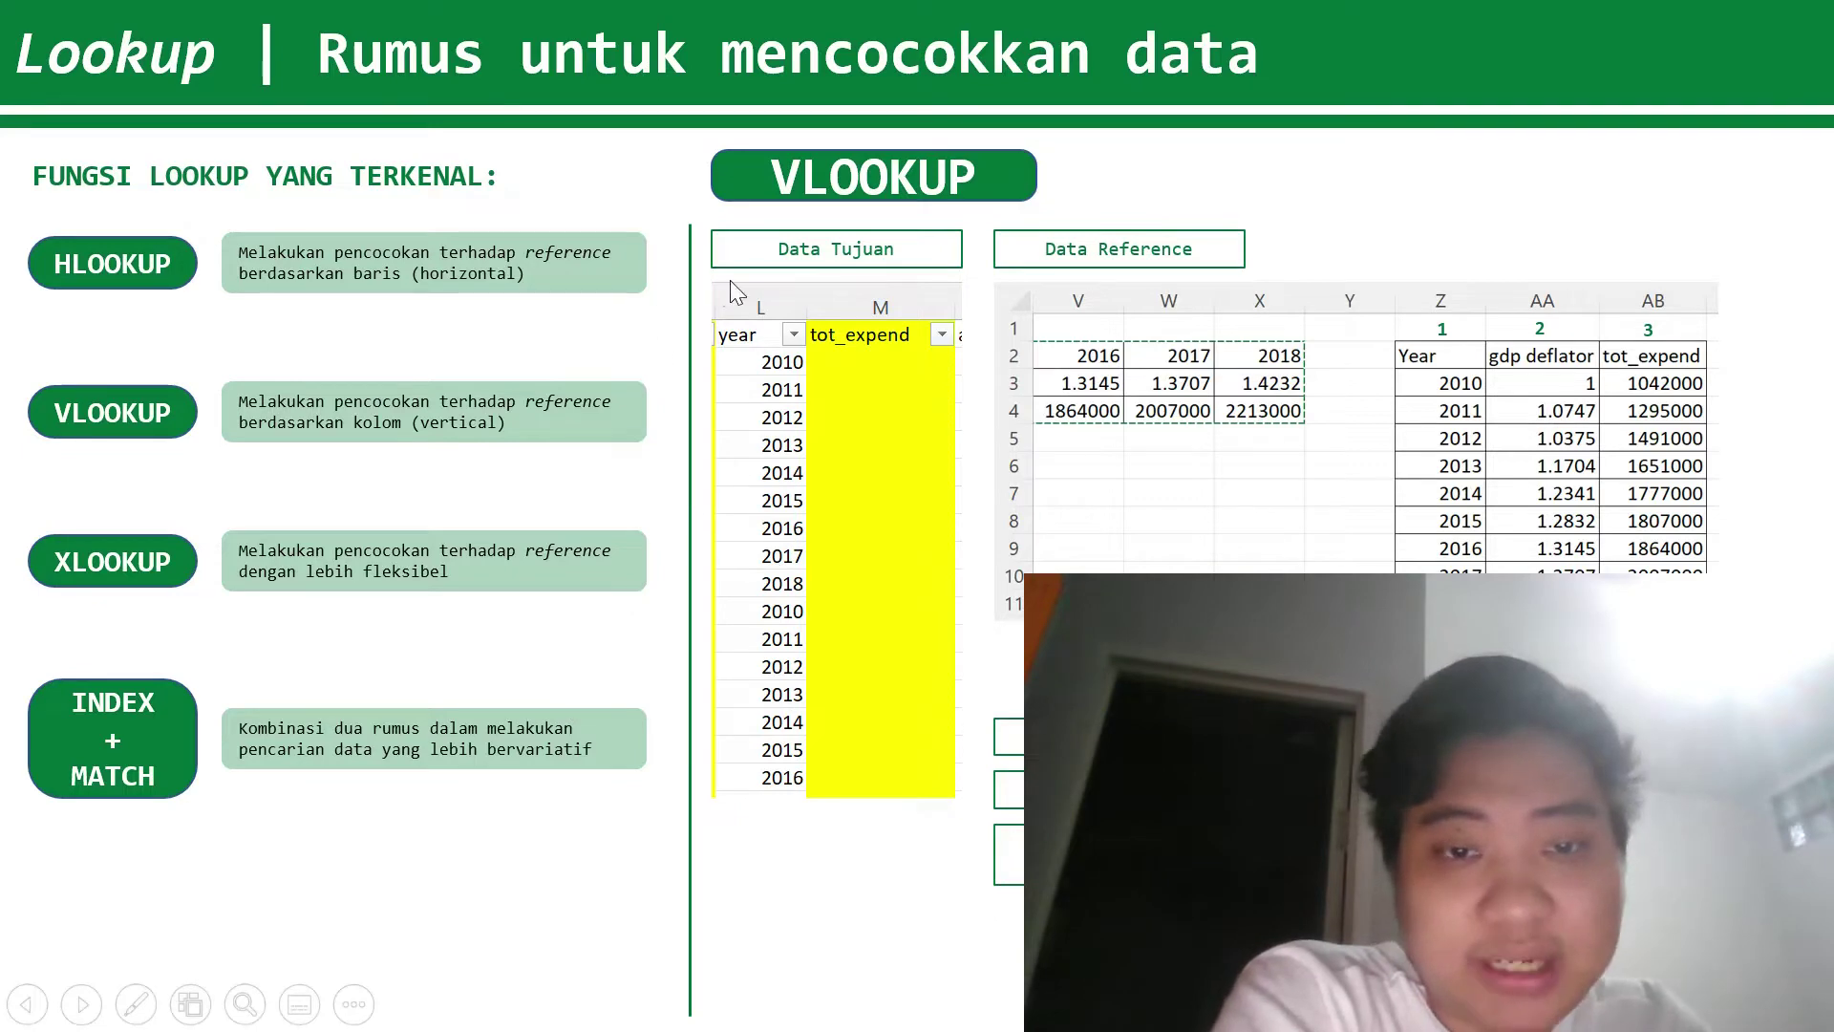
ctrl+scroll(1502, 391, up, 3)
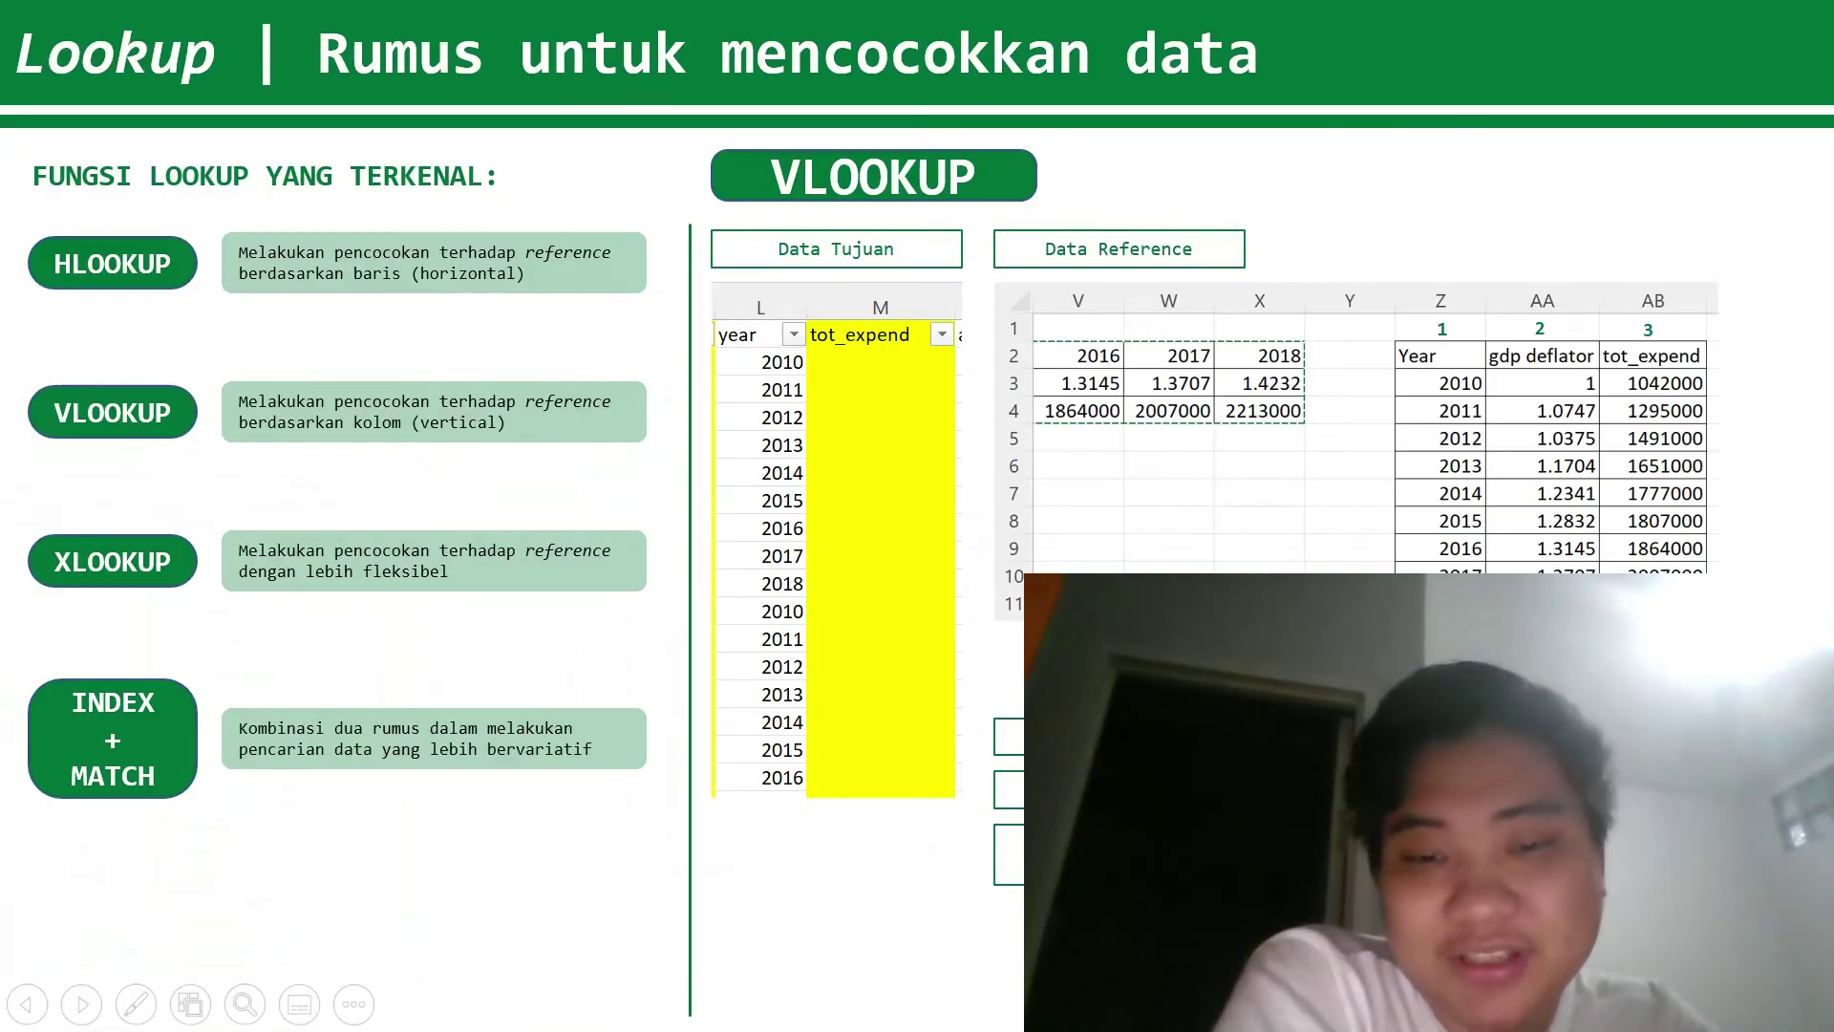
key(alt+Tab)
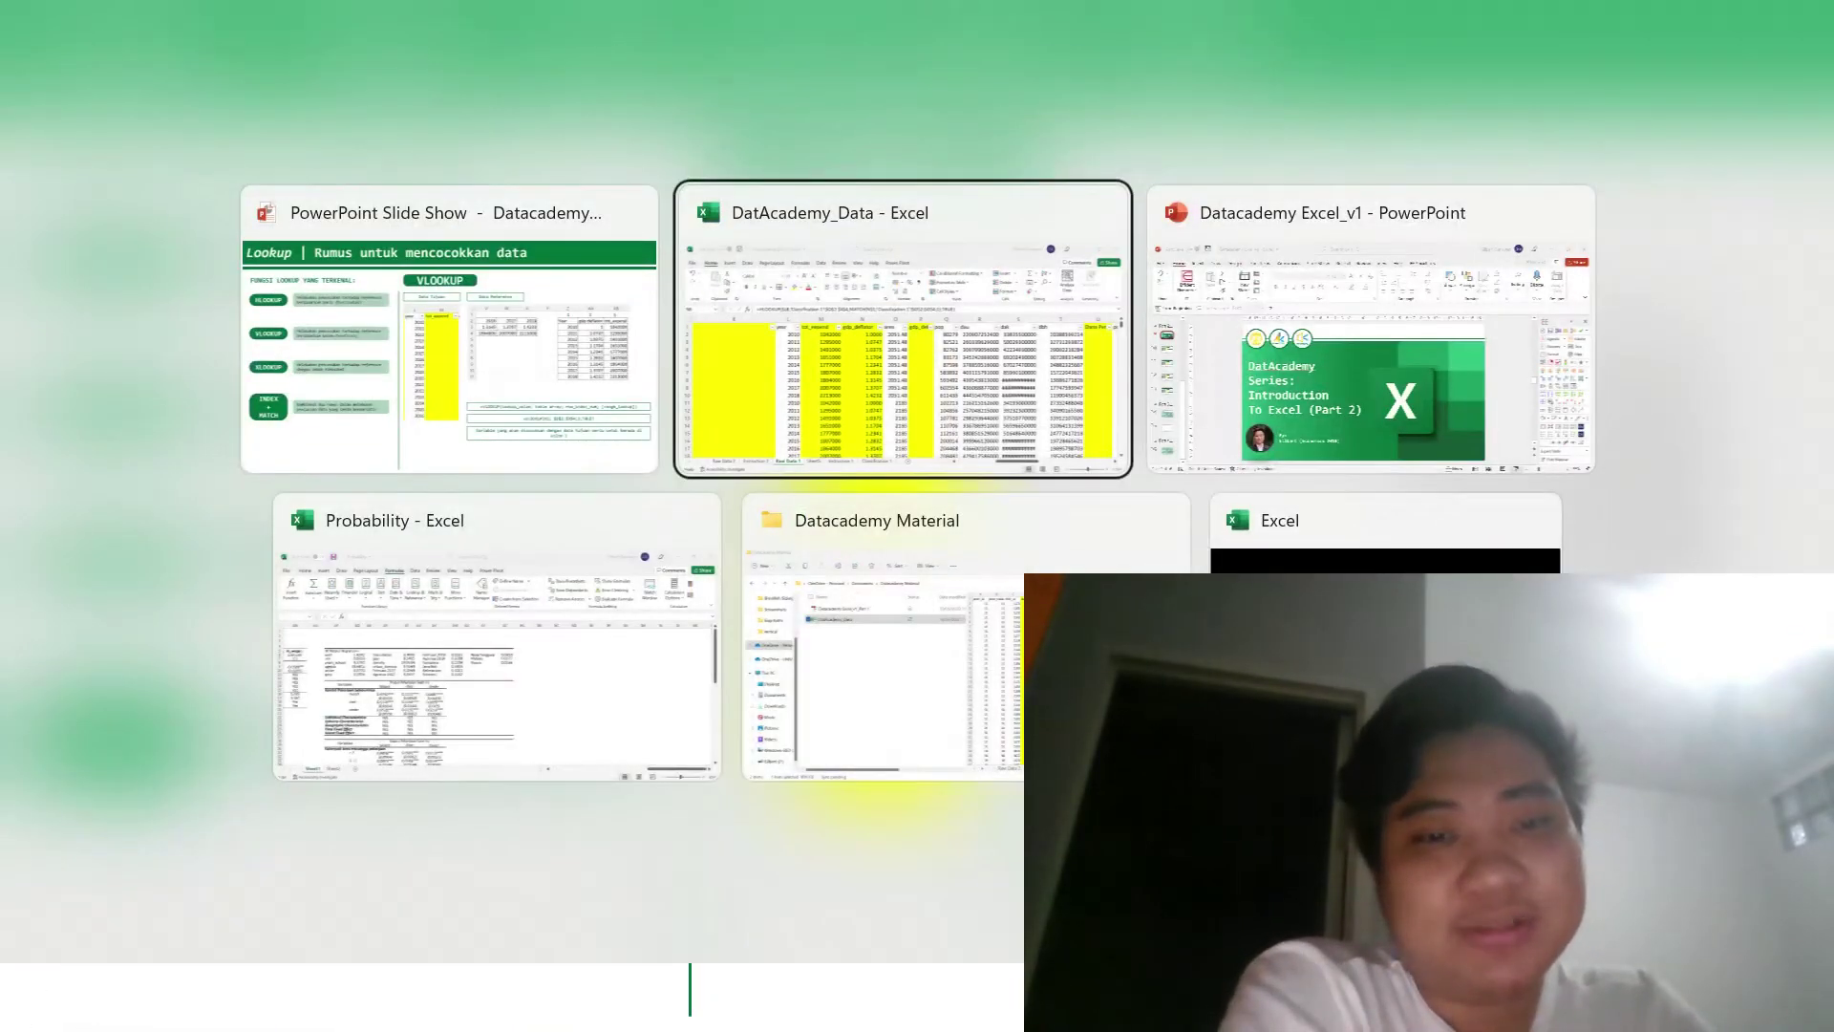
- Clear the tot_expend and gdp_deflator values down to the last row, returning to M2
key(Up)
key(Up)
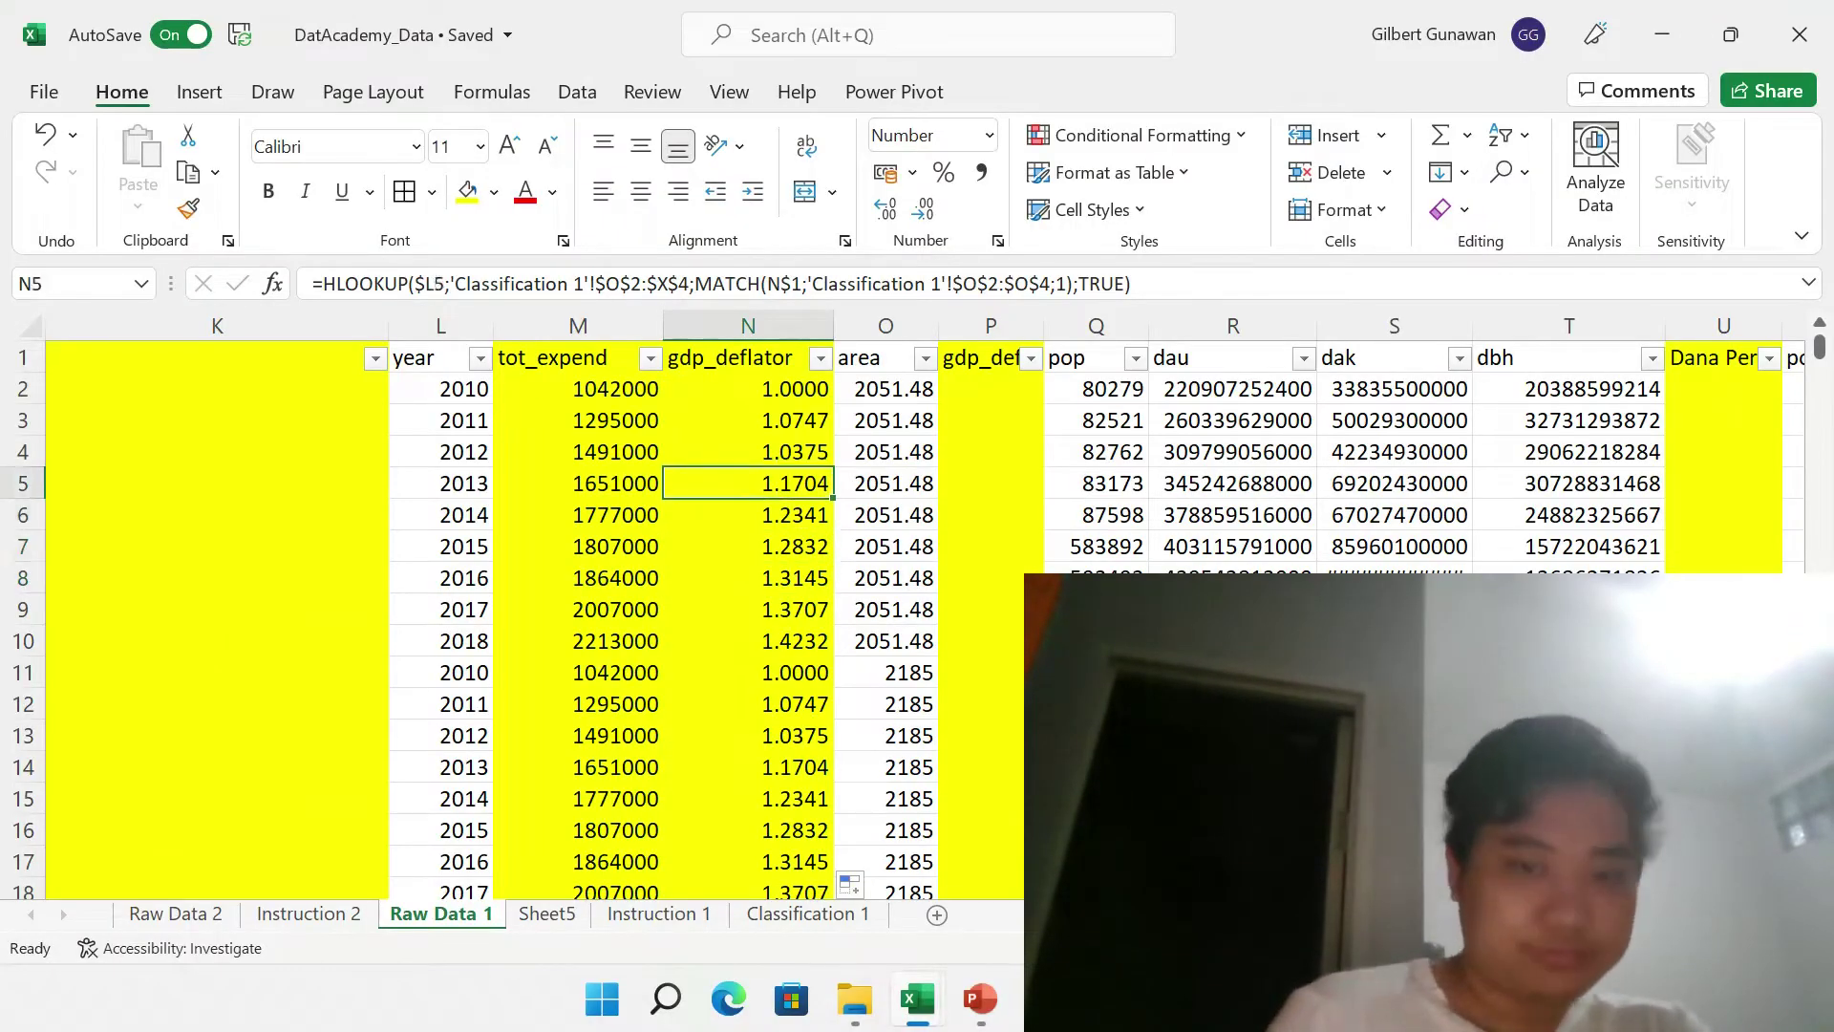
key(Up)
key(Up)
key(Up)
key(Left)
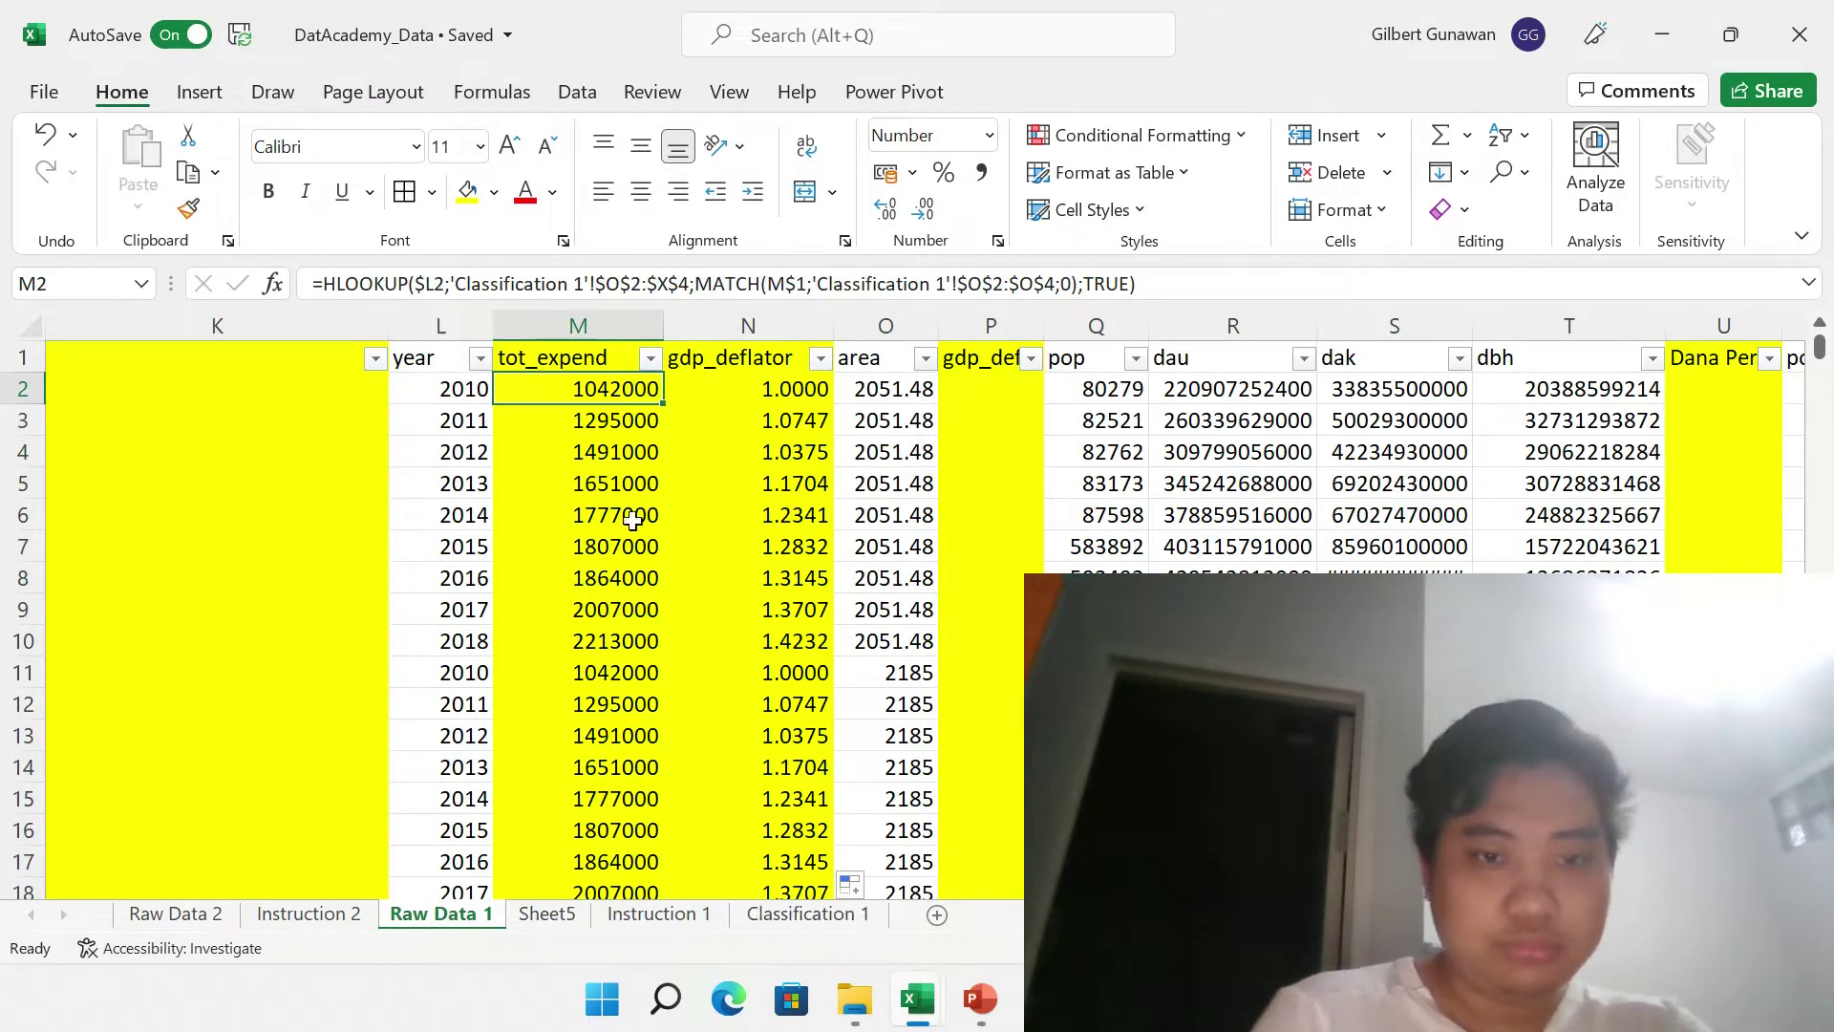
key(shift+Right)
key(ctrl+shift+Down)
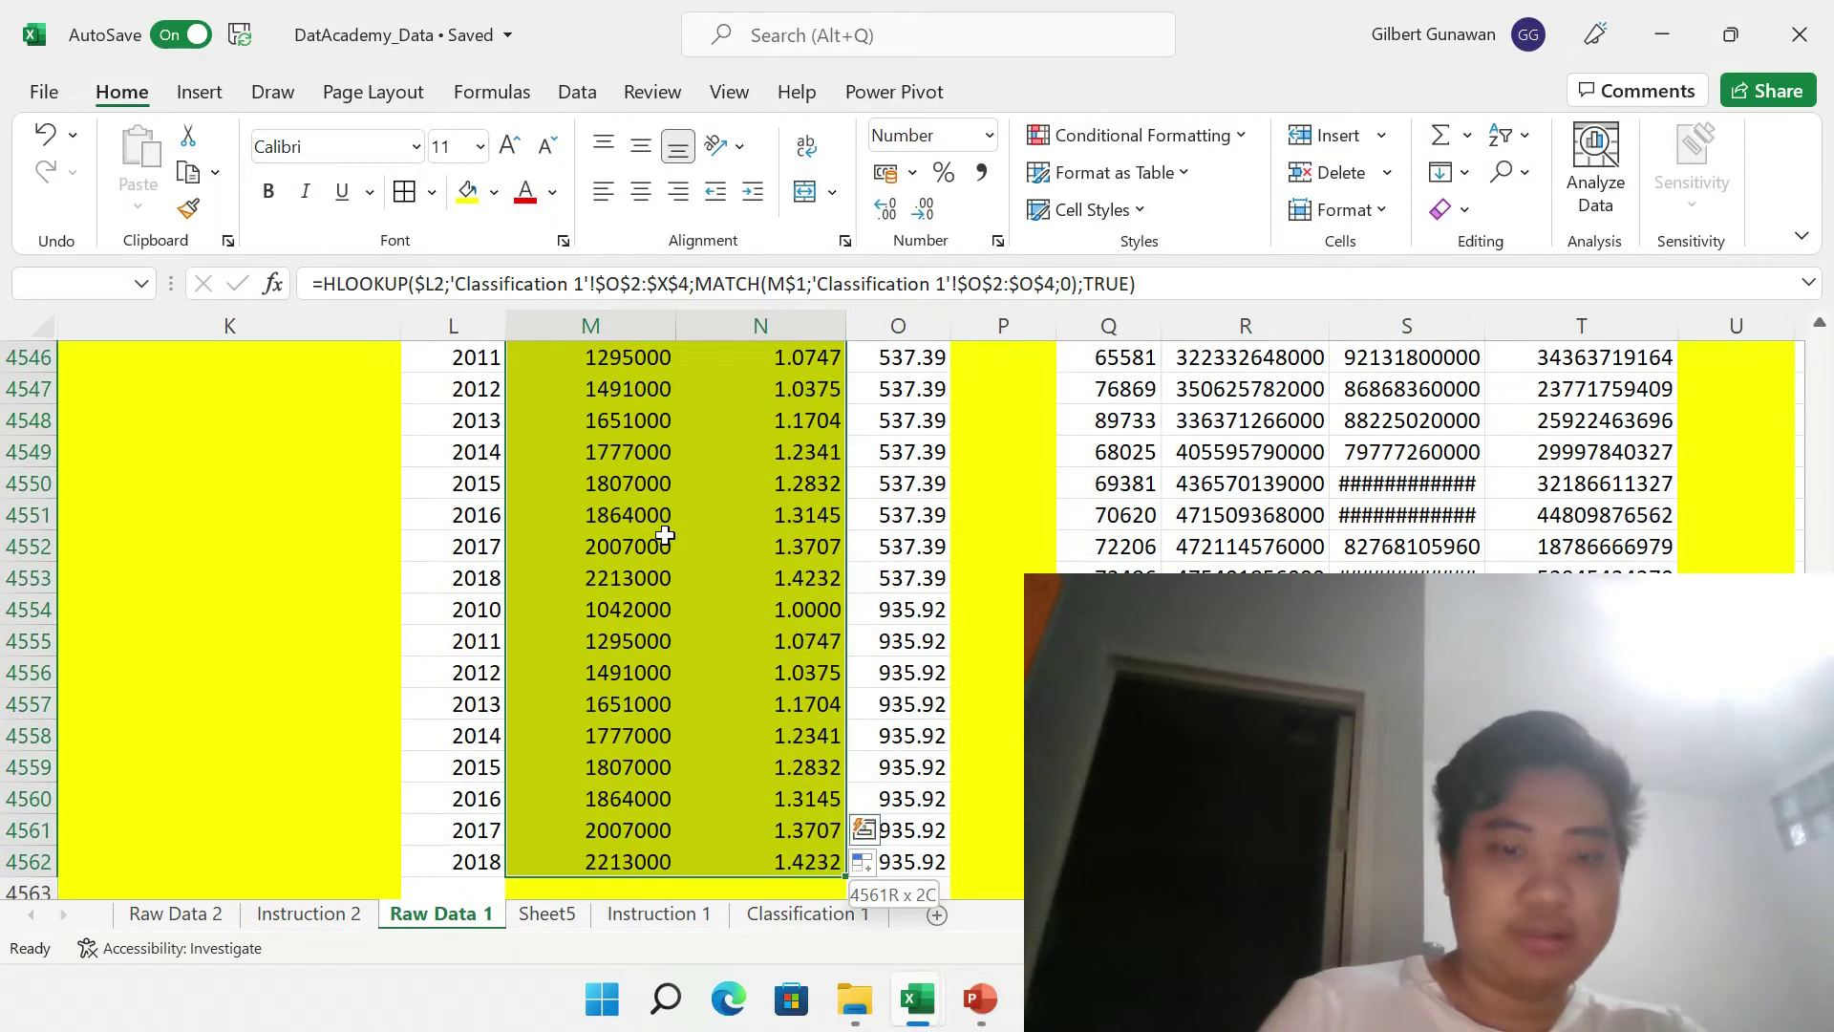
key(Delete)
key(ctrl+BackSpace)
key(Up)
key(Left)
key(Right)
key(Down)
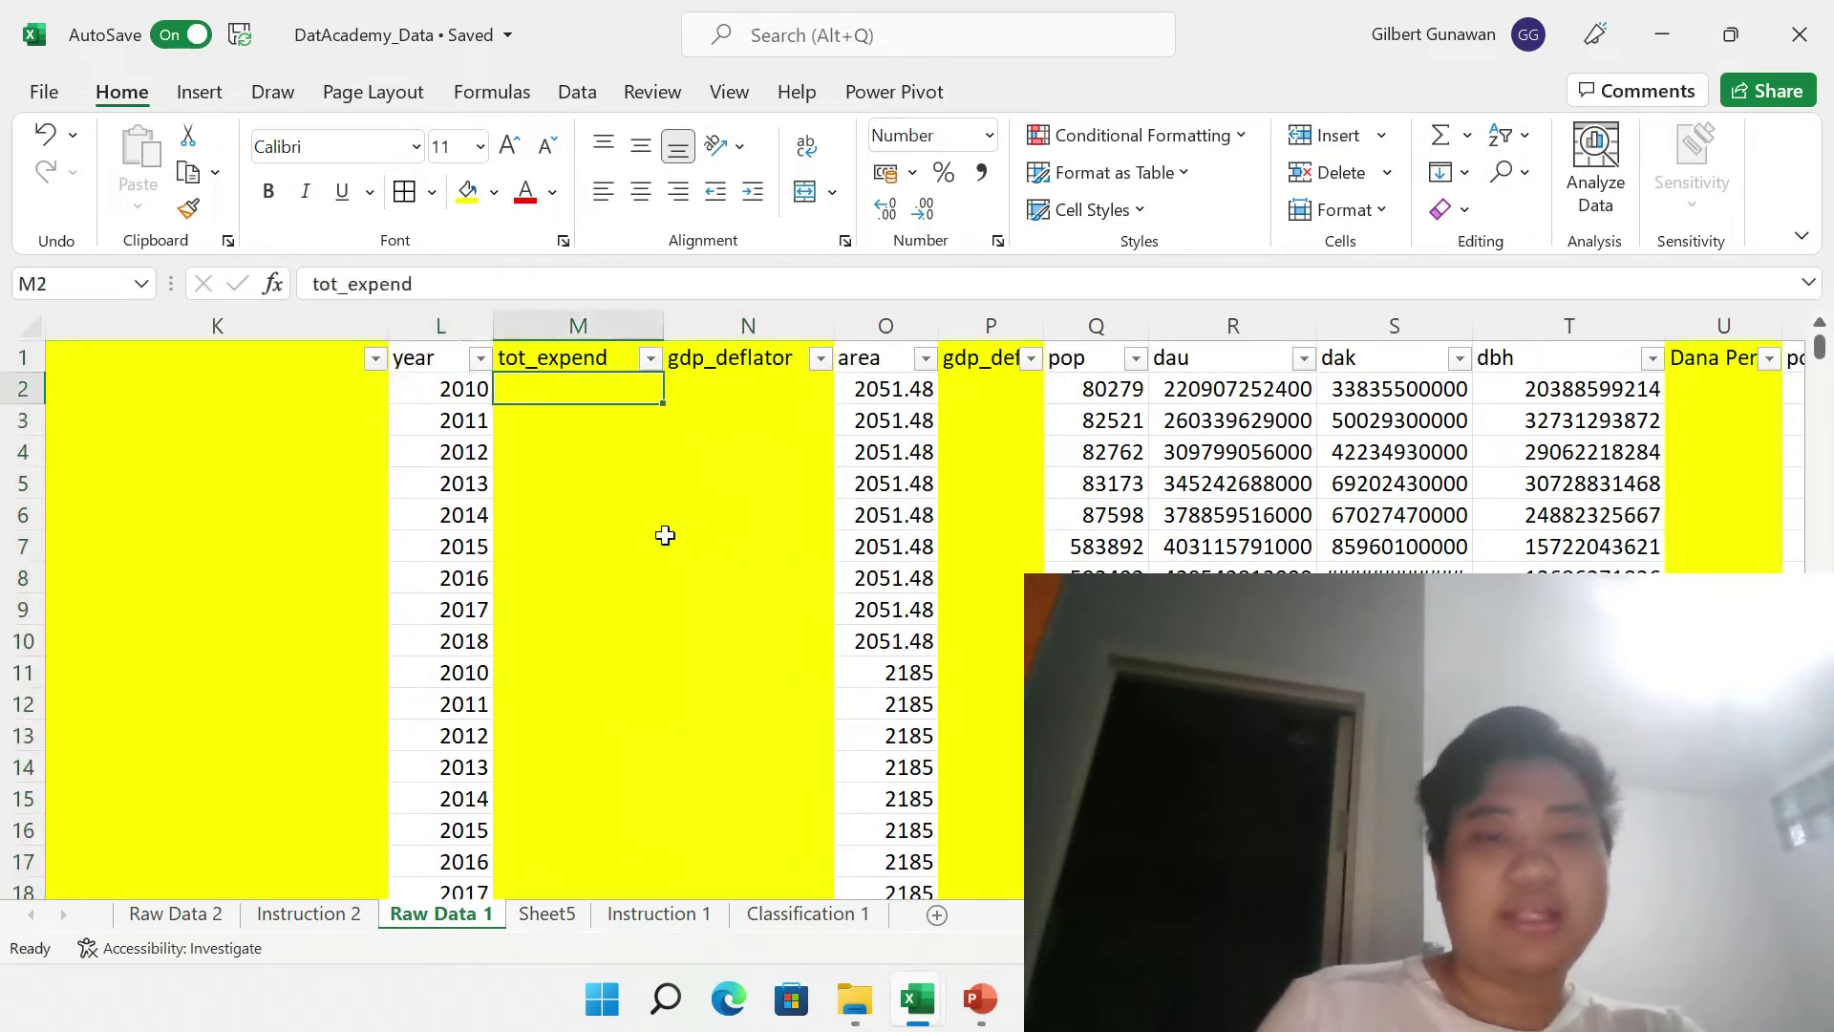
- Start =vlookup in M2 with Classification 1's Z2:AB11 table and year L2 as lookup value
text(=v)
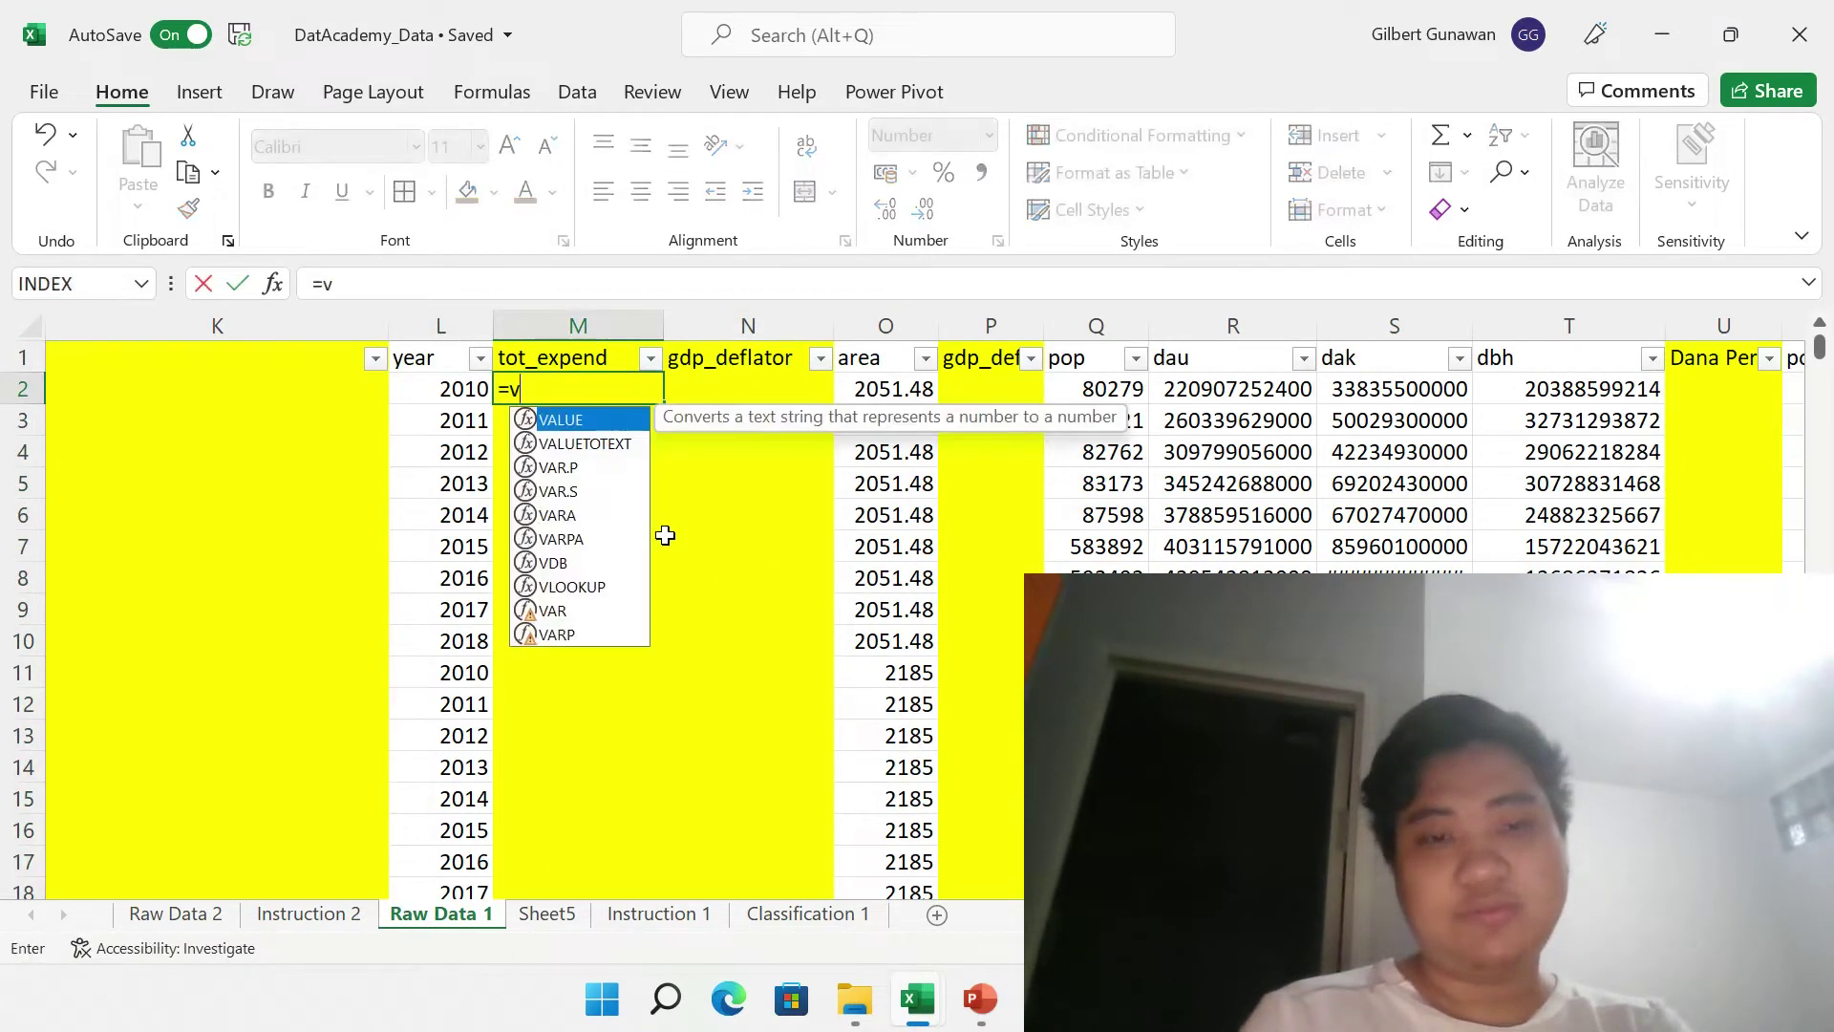
text(lookup()
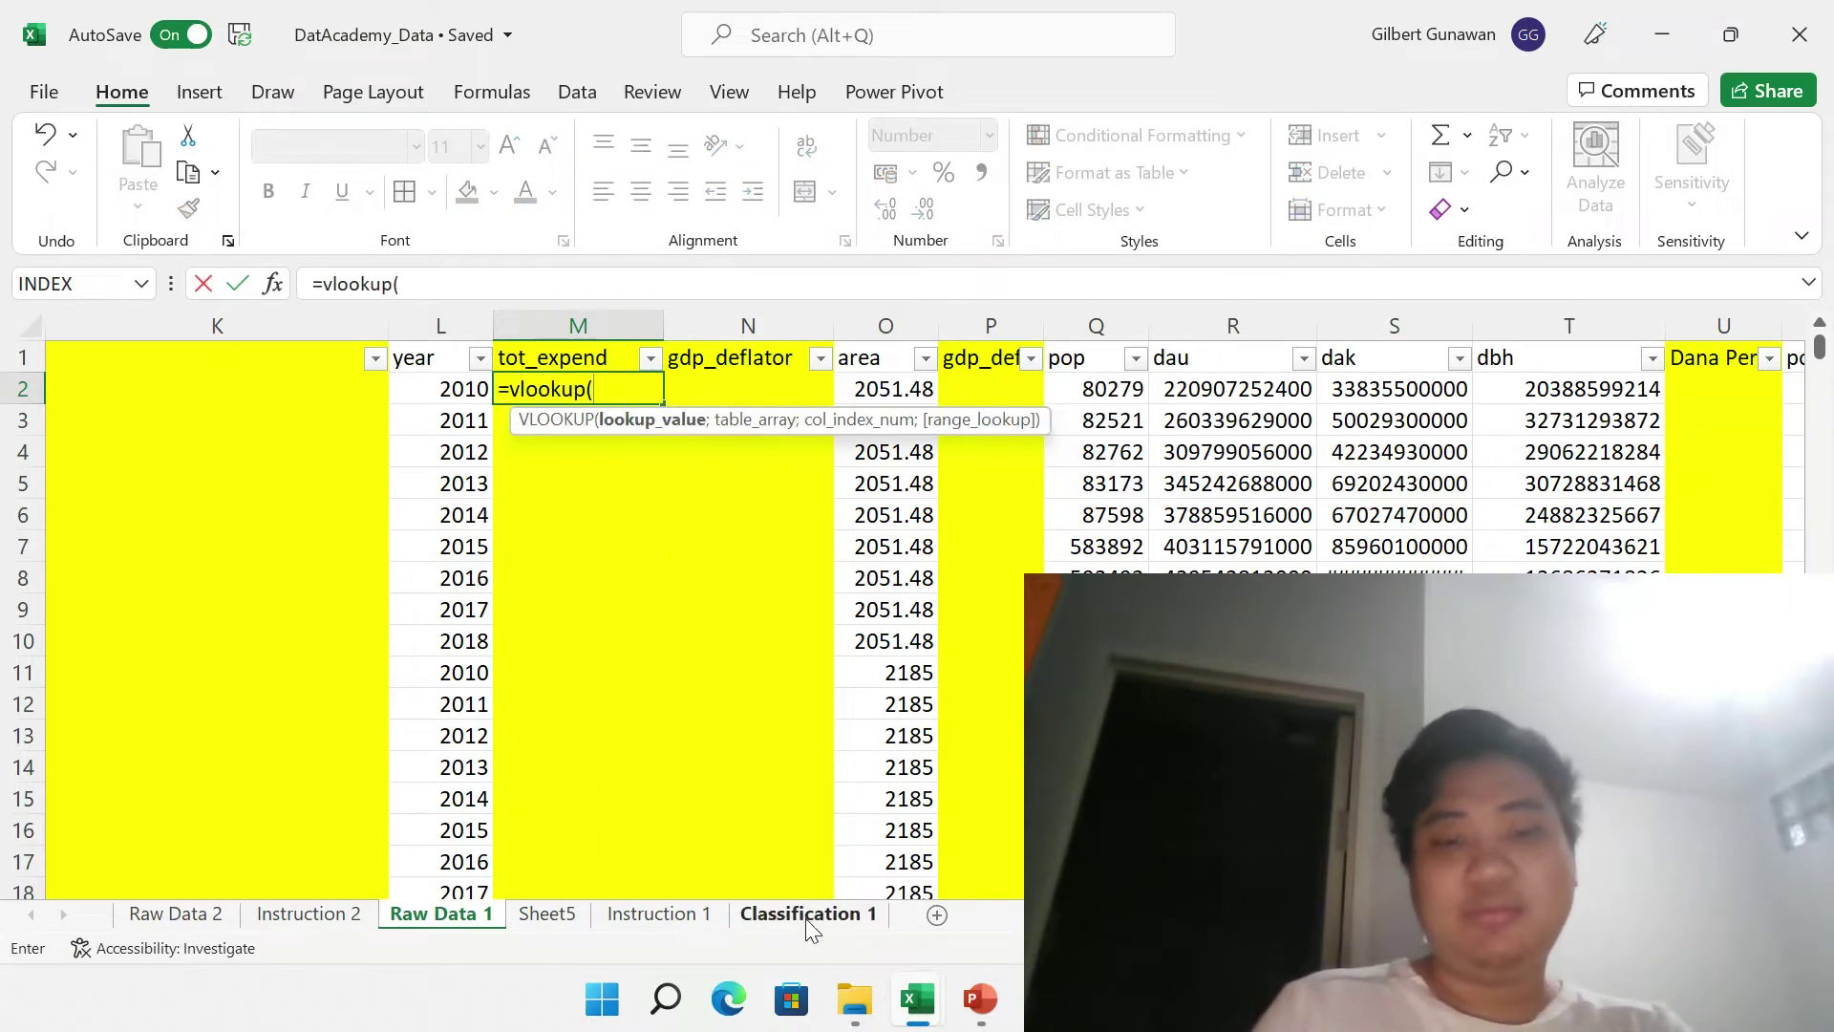
click(807, 923)
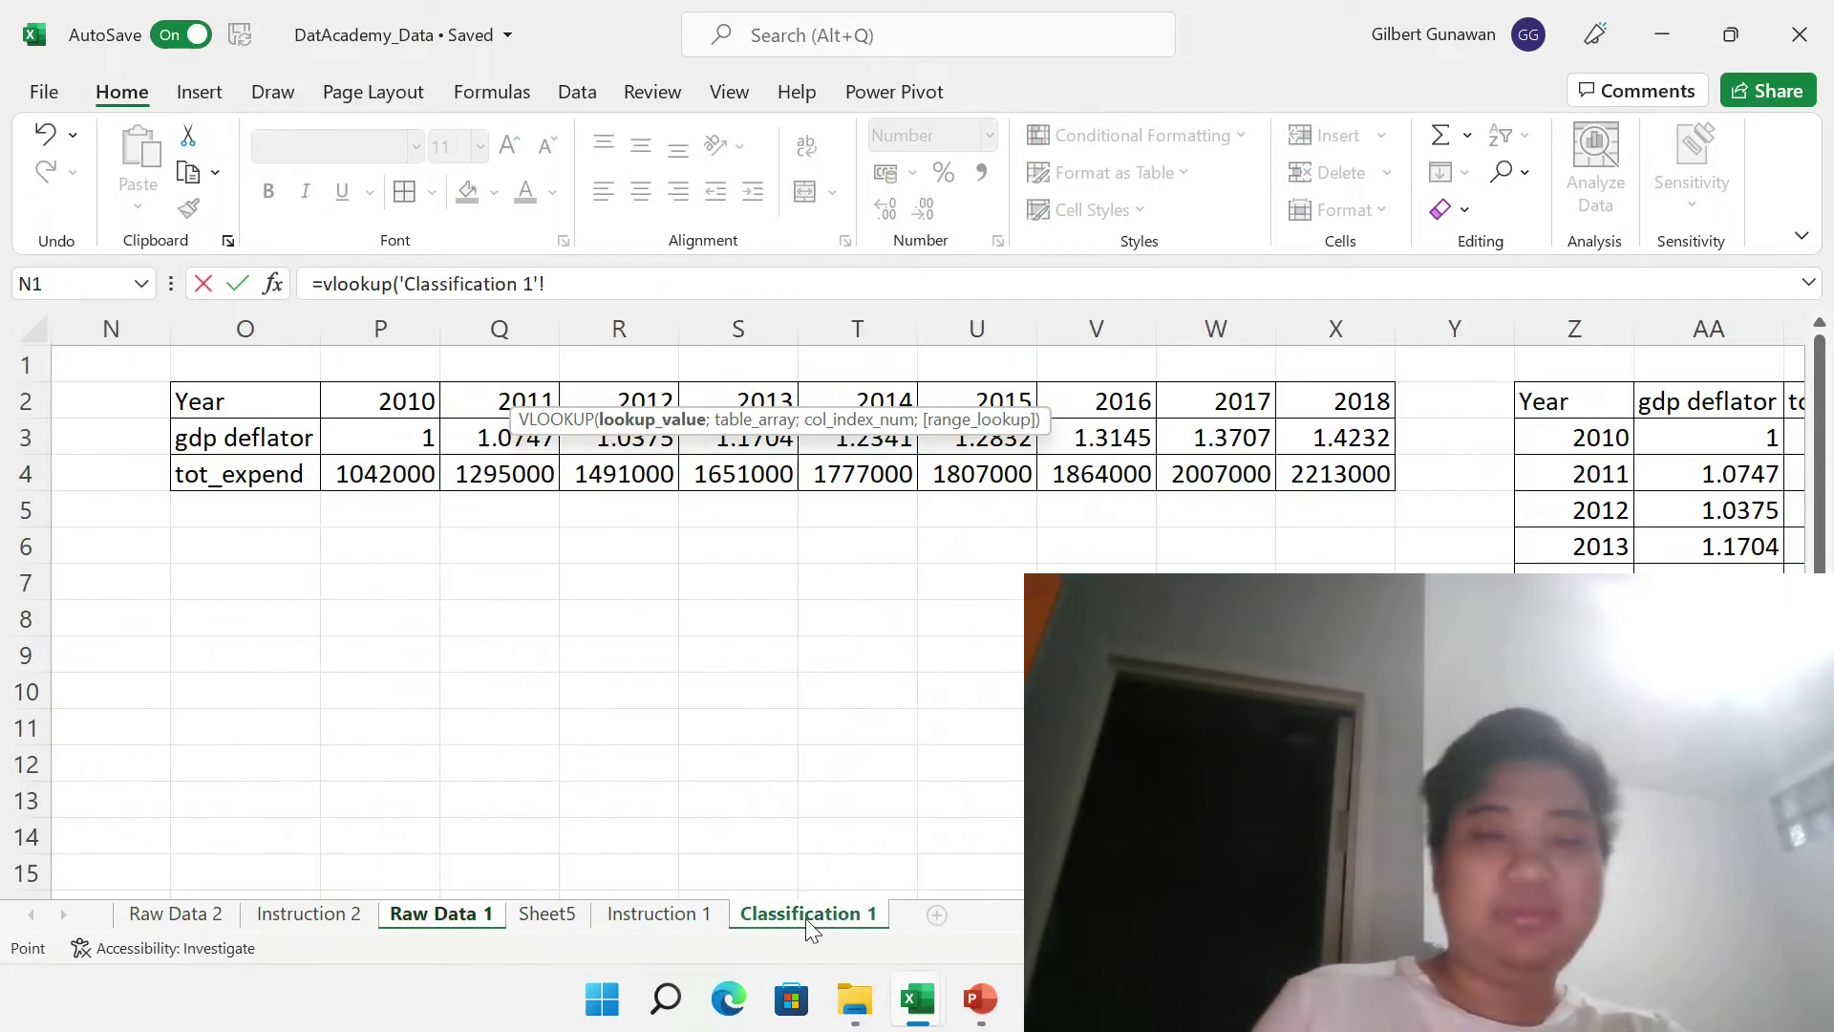
scroll(1020, 637, right, 8)
scroll(1020, 637, left, 5)
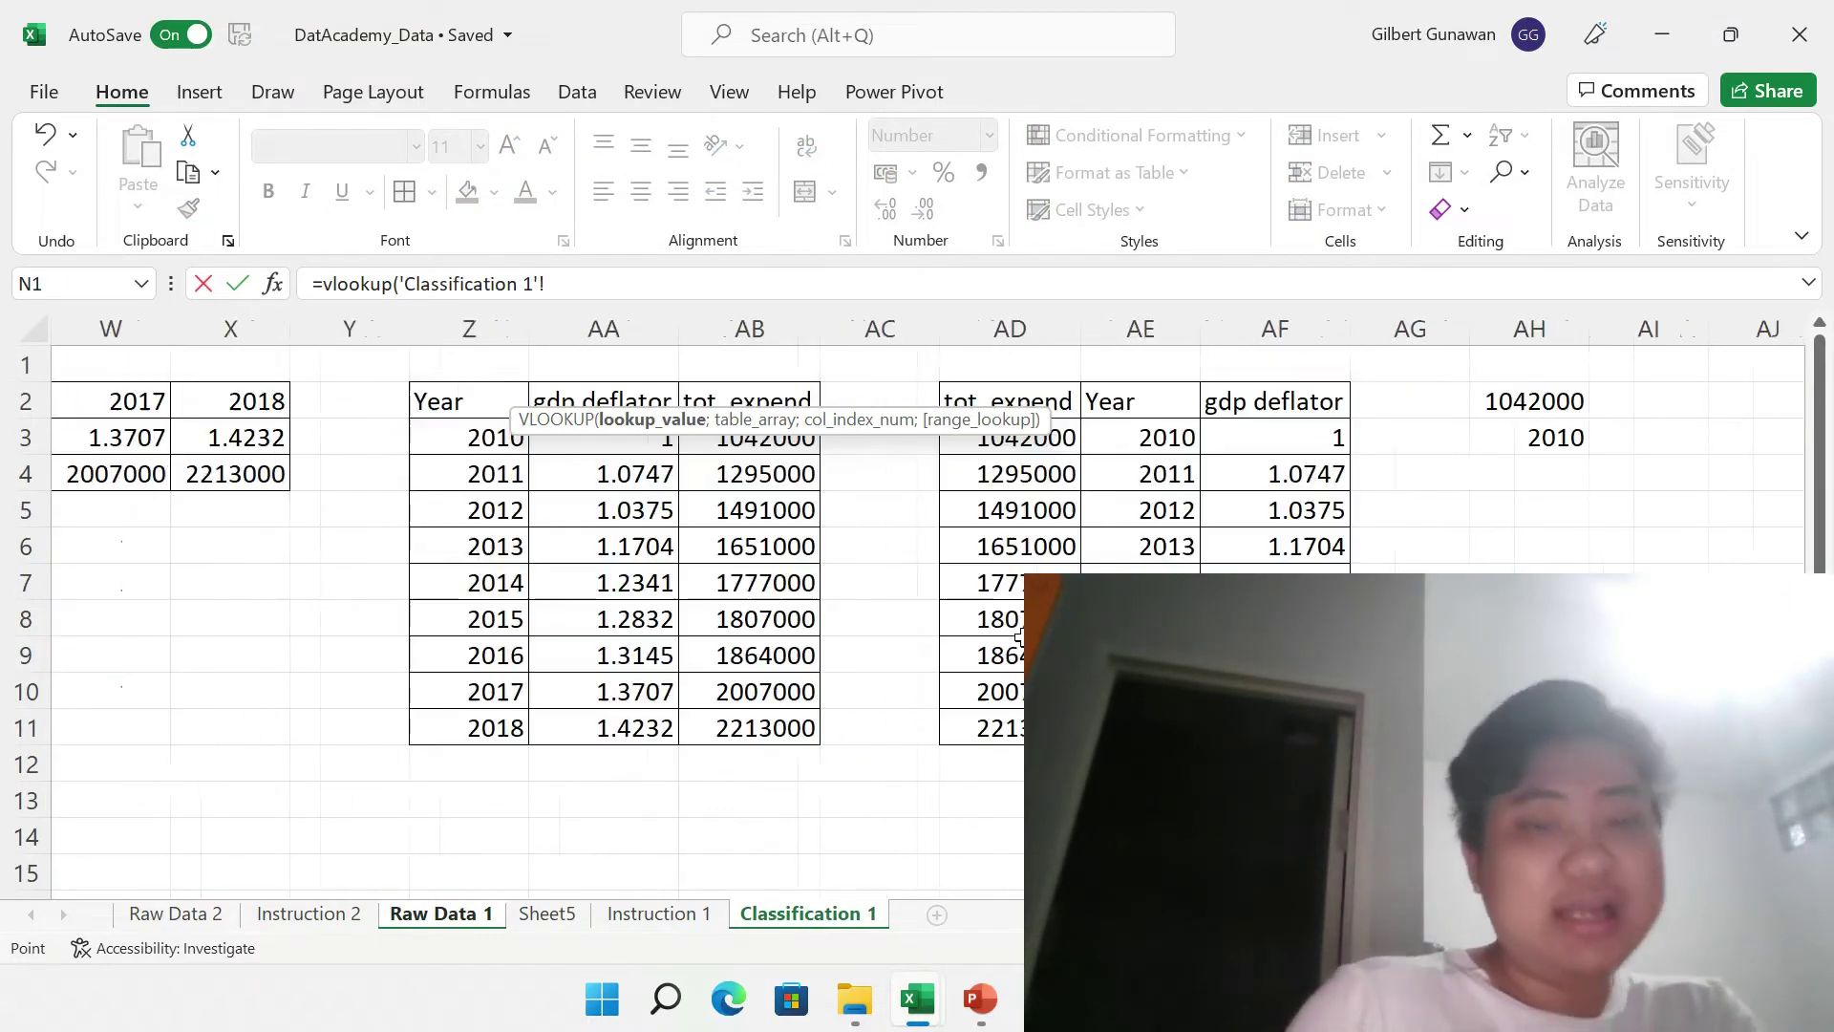
scroll(1020, 637, left, 1)
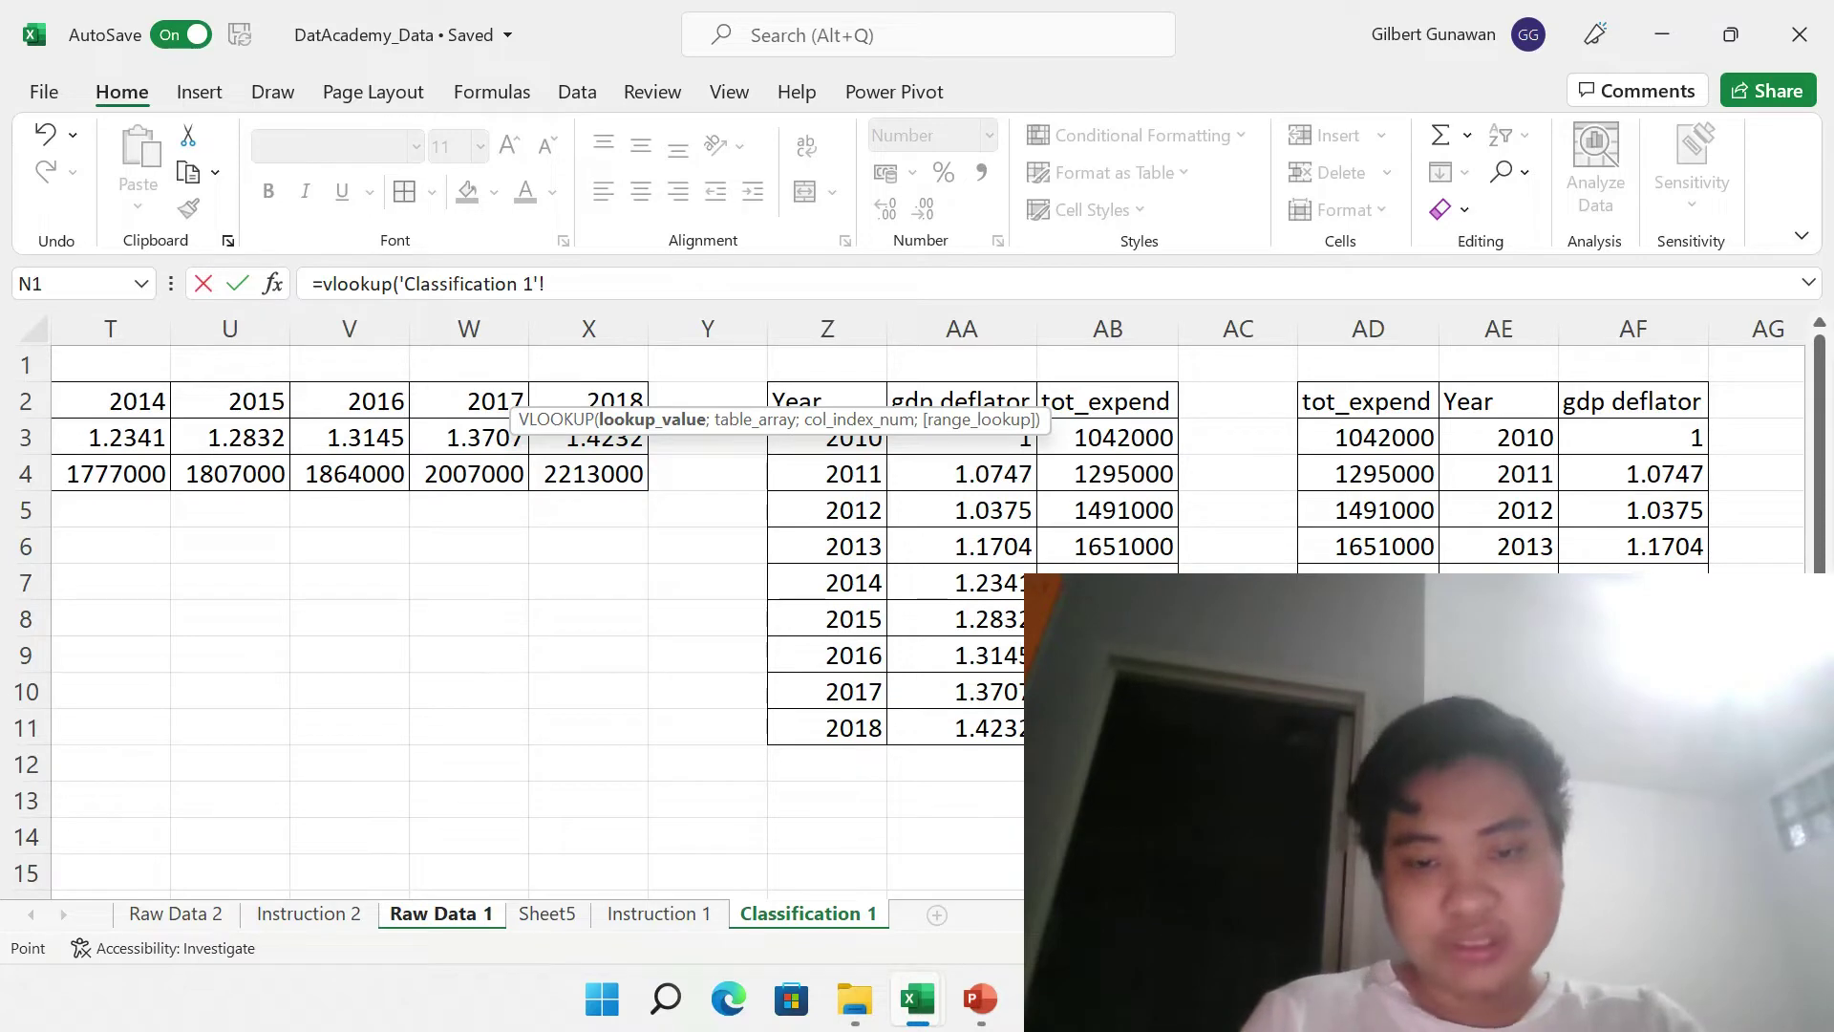
drag(1108, 728, 827, 411)
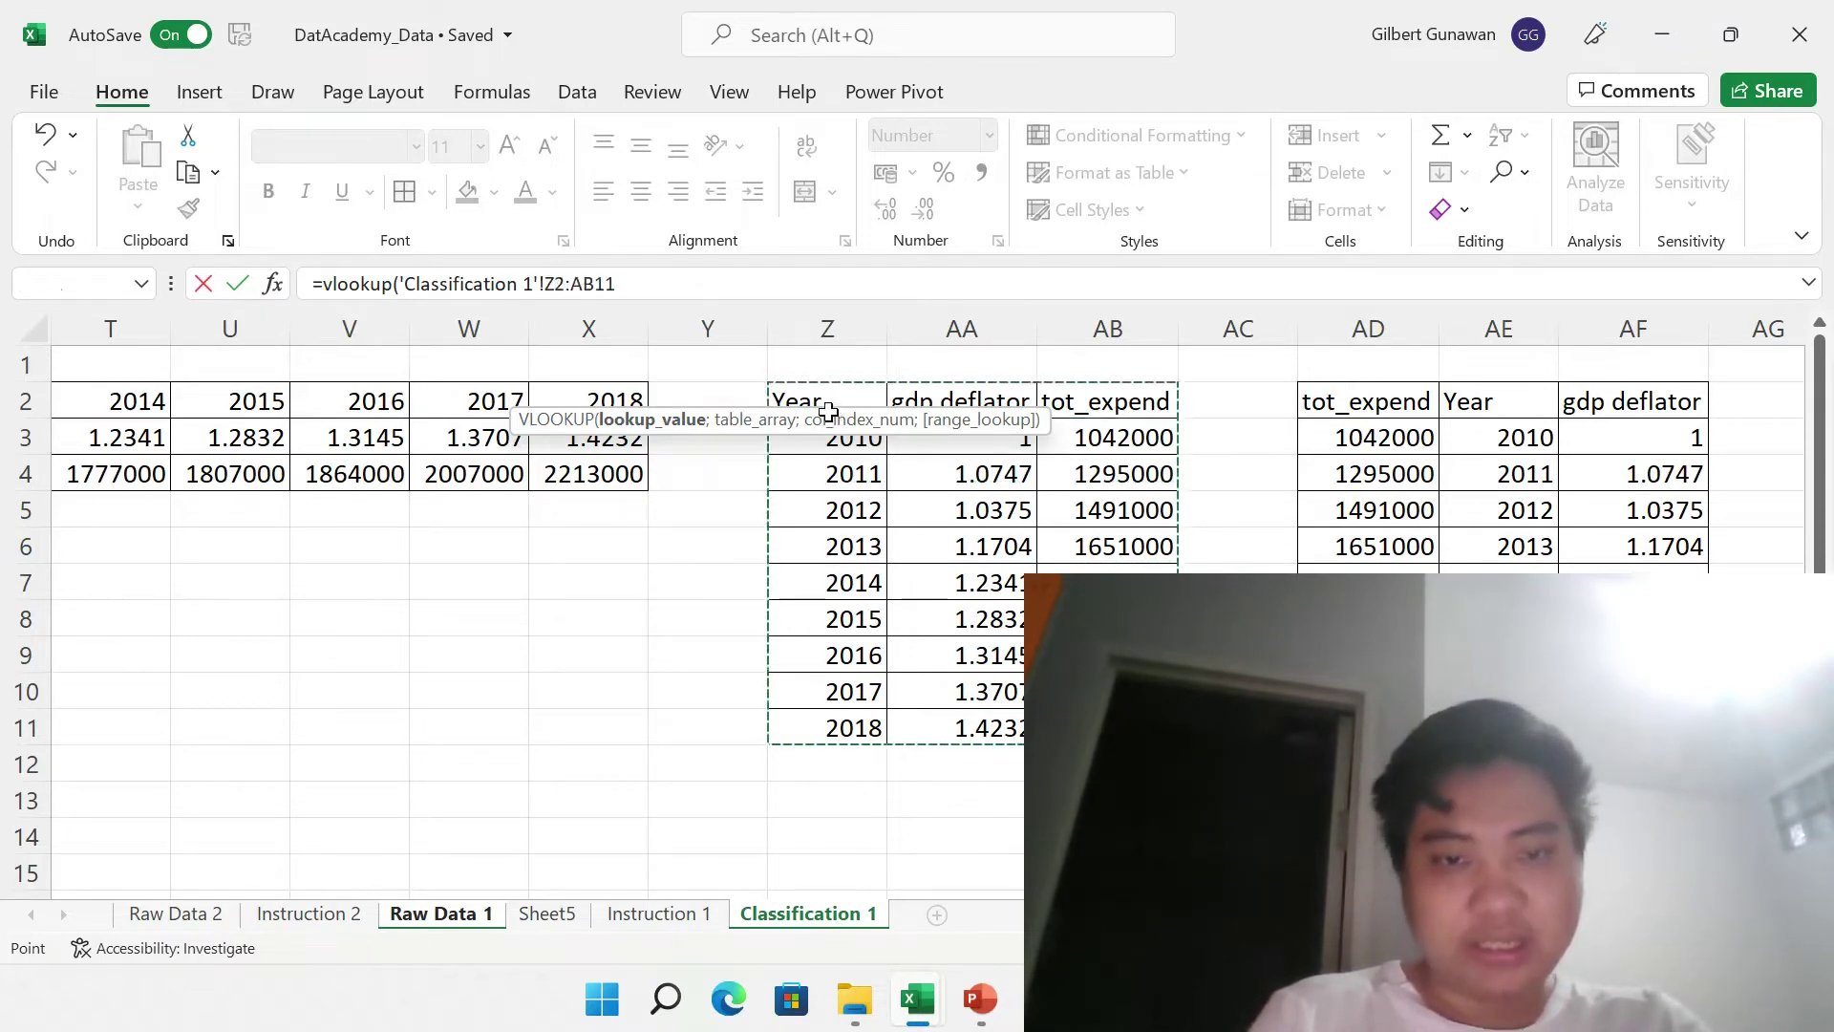
scroll(871, 468, down, 2)
scroll(871, 468, up, 2)
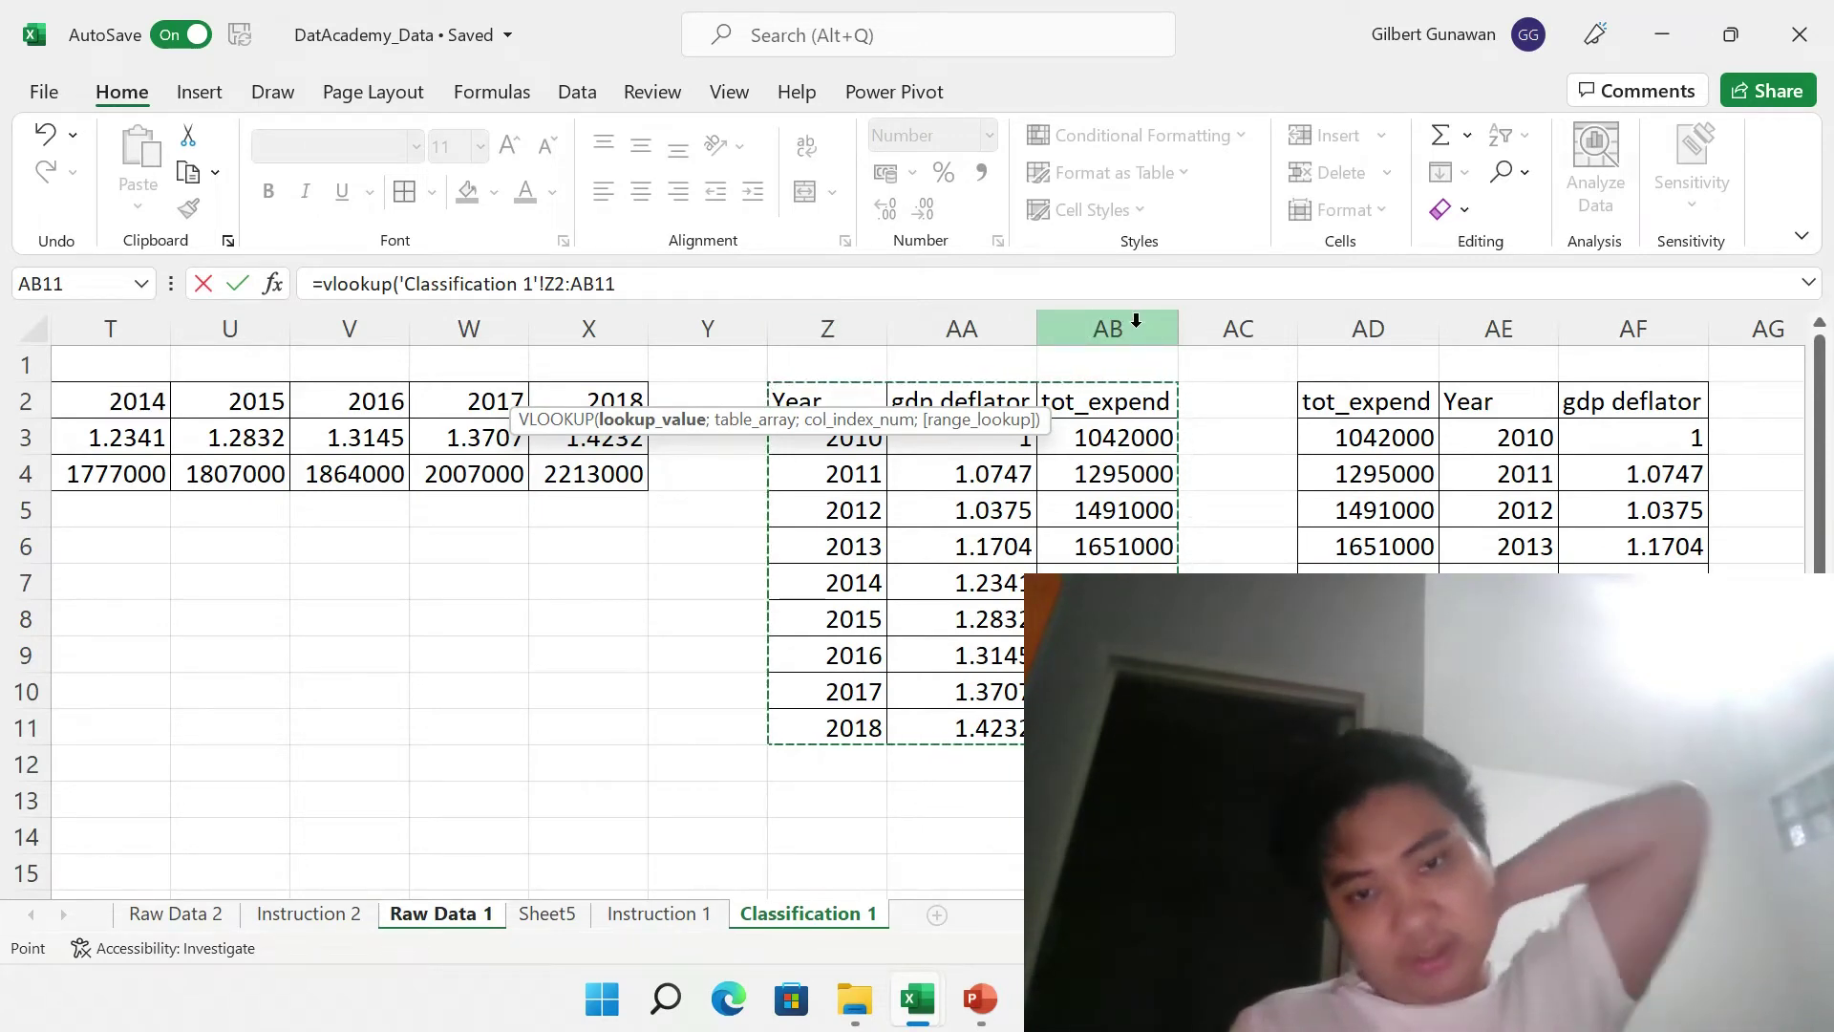
click(551, 283)
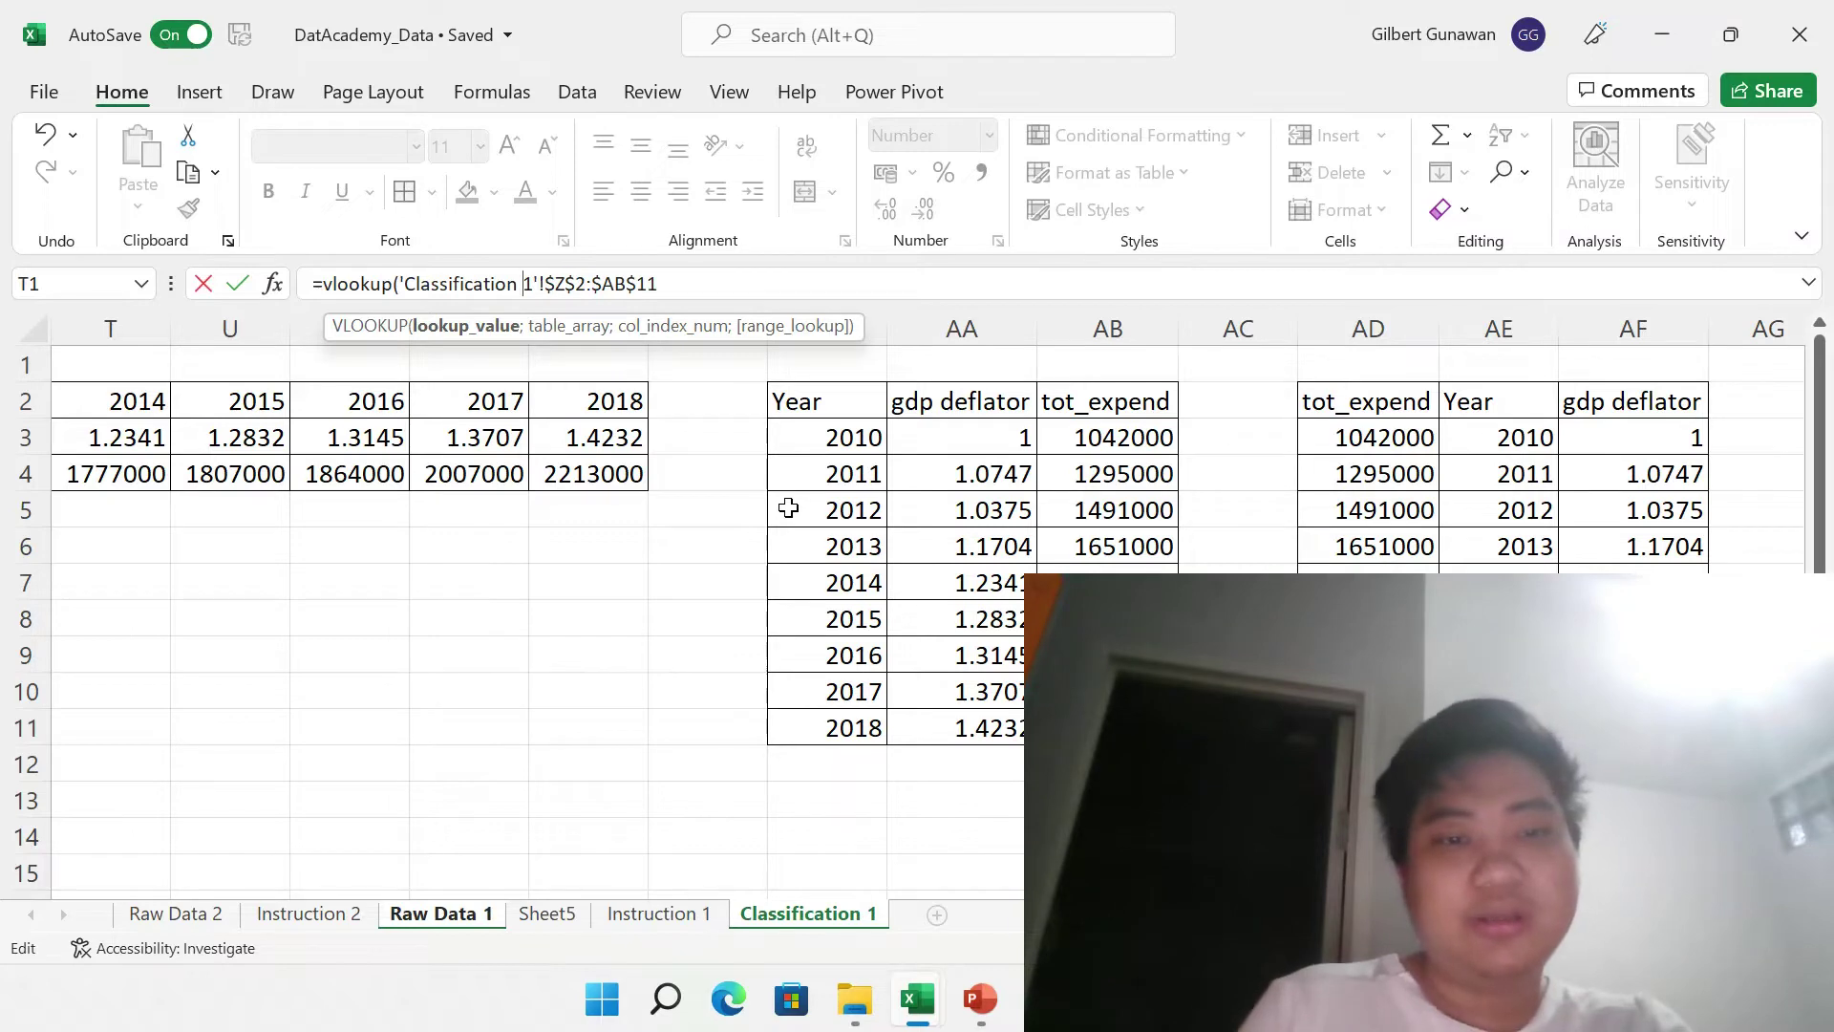
key(Left)
key(Left)
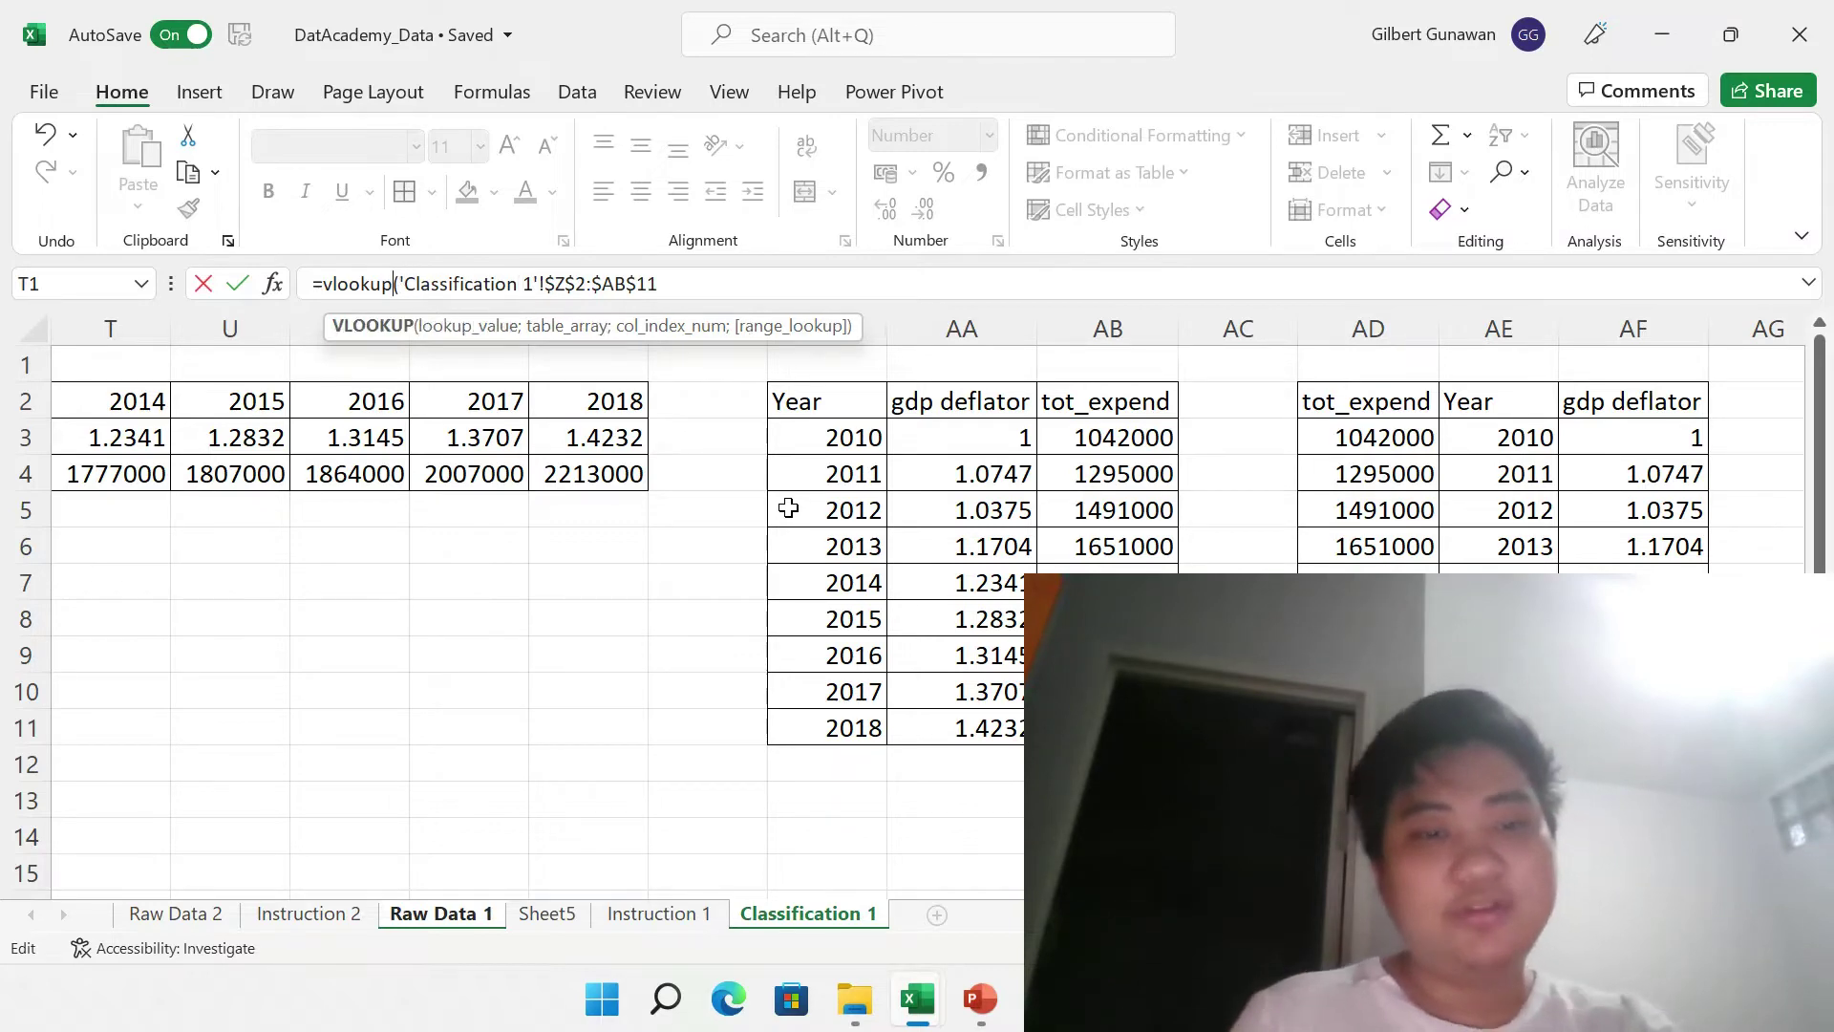
click(414, 914)
click(460, 388)
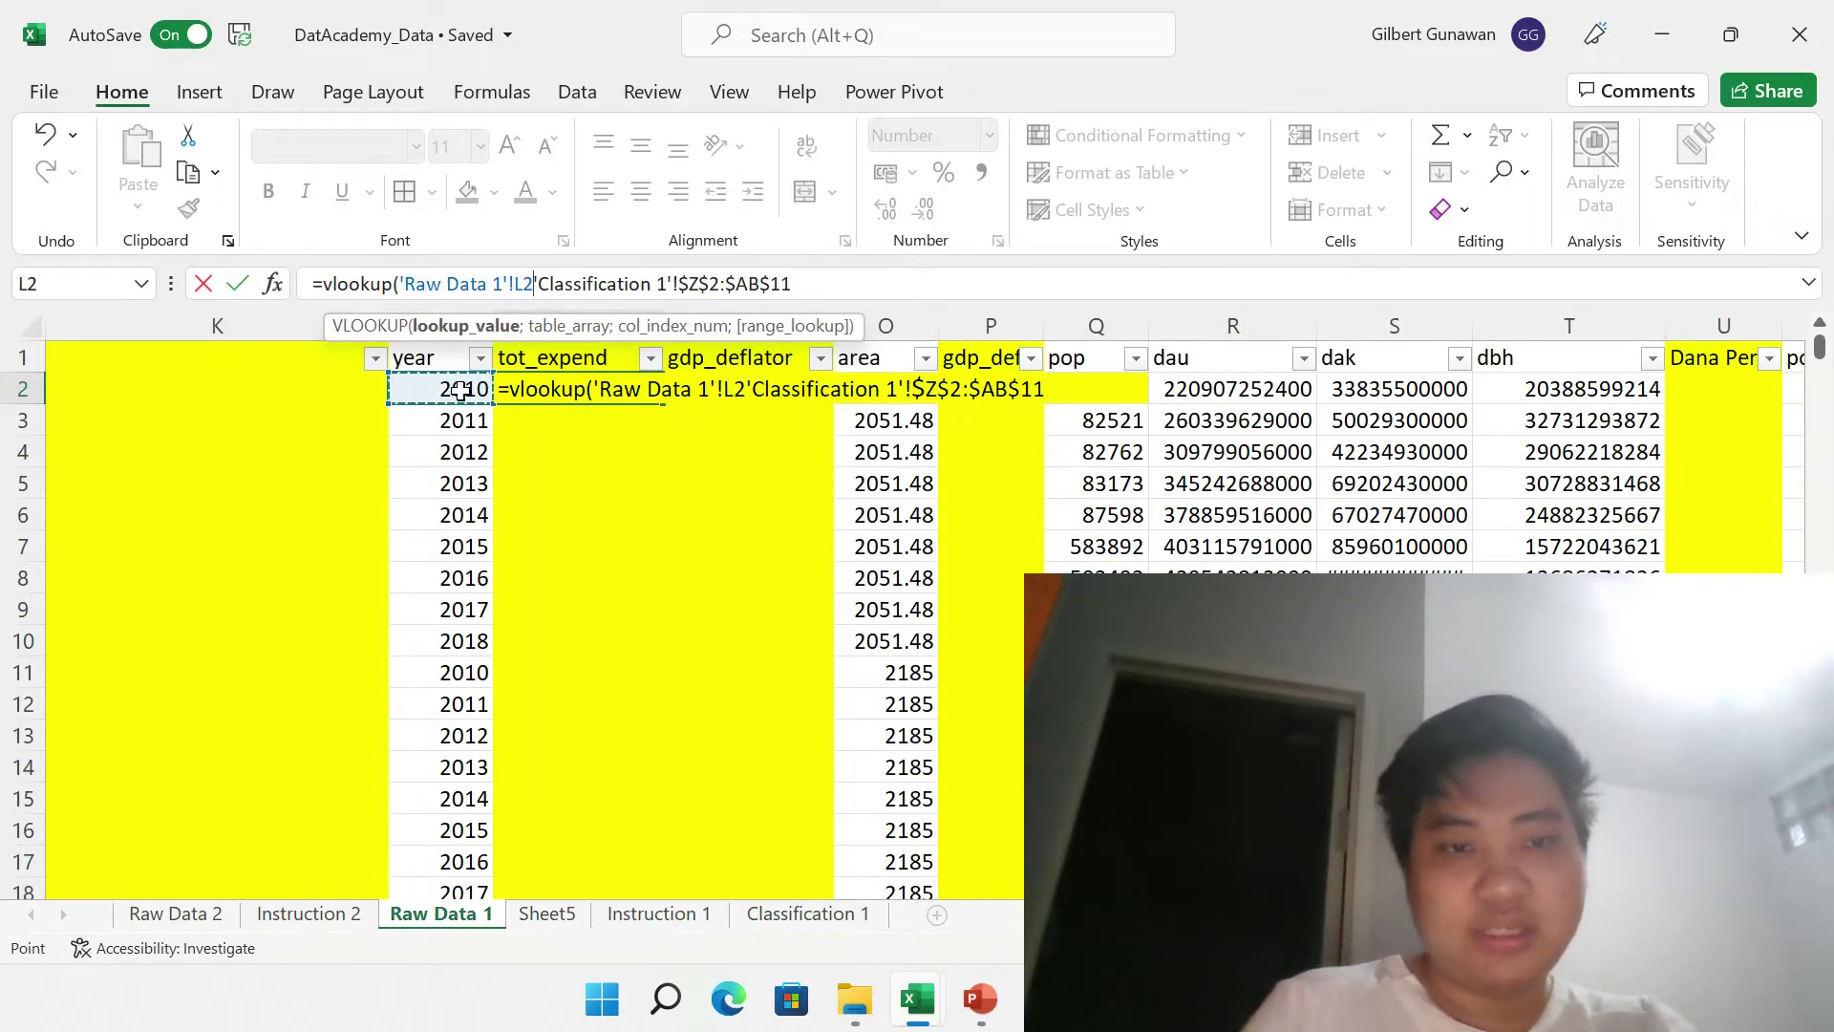
- Erase the broken lookup formula in M2 and discard it
key(BackSpace)
key(BackSpace)
key(BackSpace)
key(BackSpace)
key(BackSpace)
key(BackSpace)
key(BackSpace)
key(BackSpace)
key(BackSpace)
key(BackSpace)
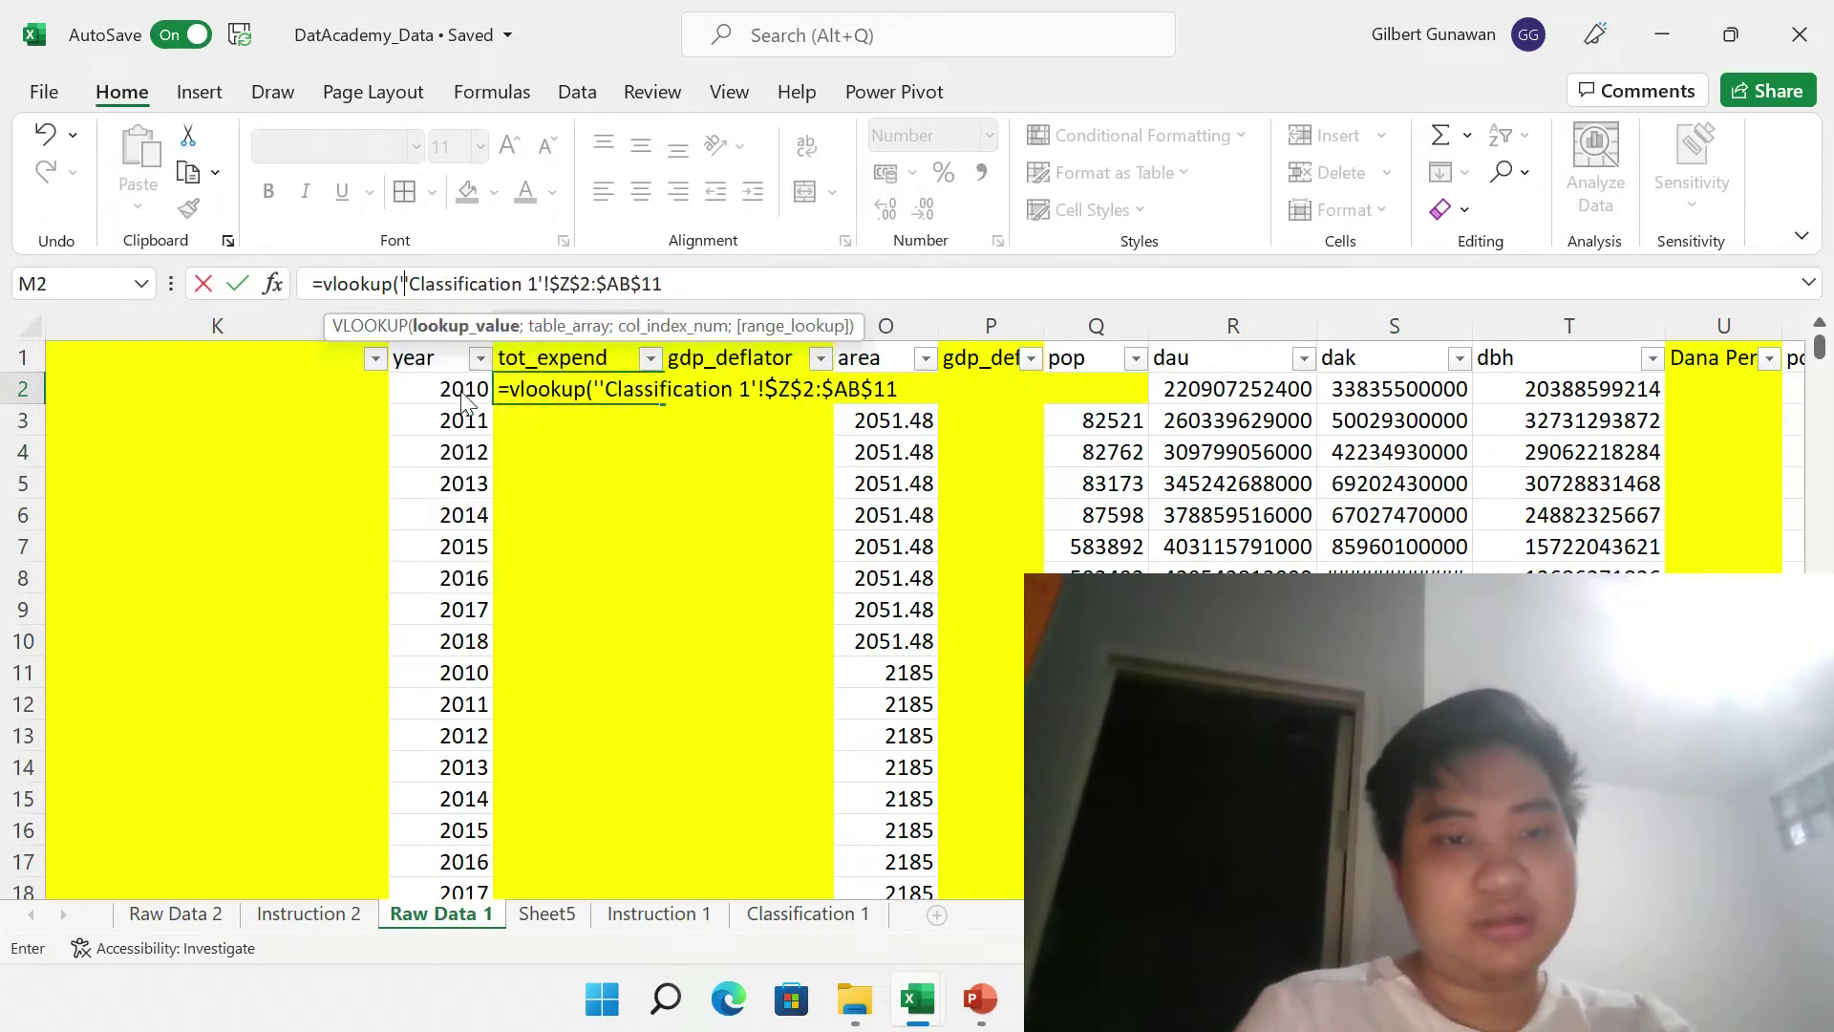
click(462, 394)
text(;)
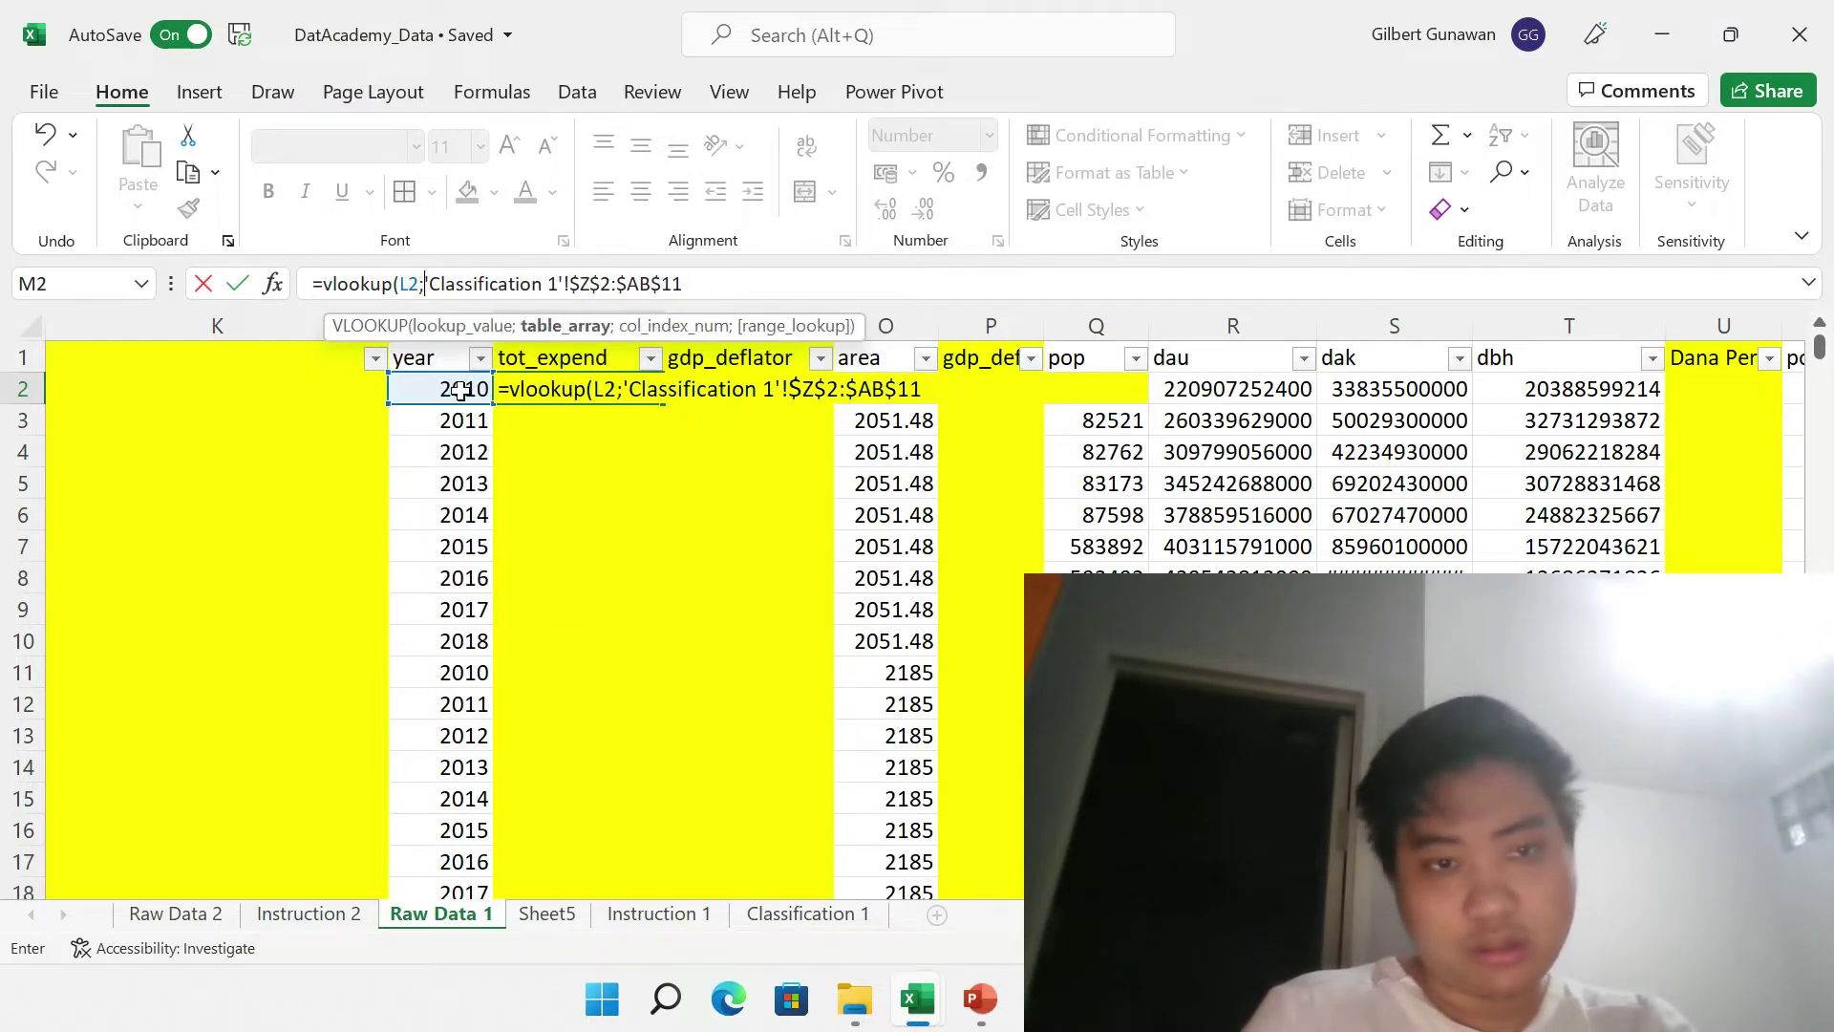
key(Right)
key(Right)
key(Right)
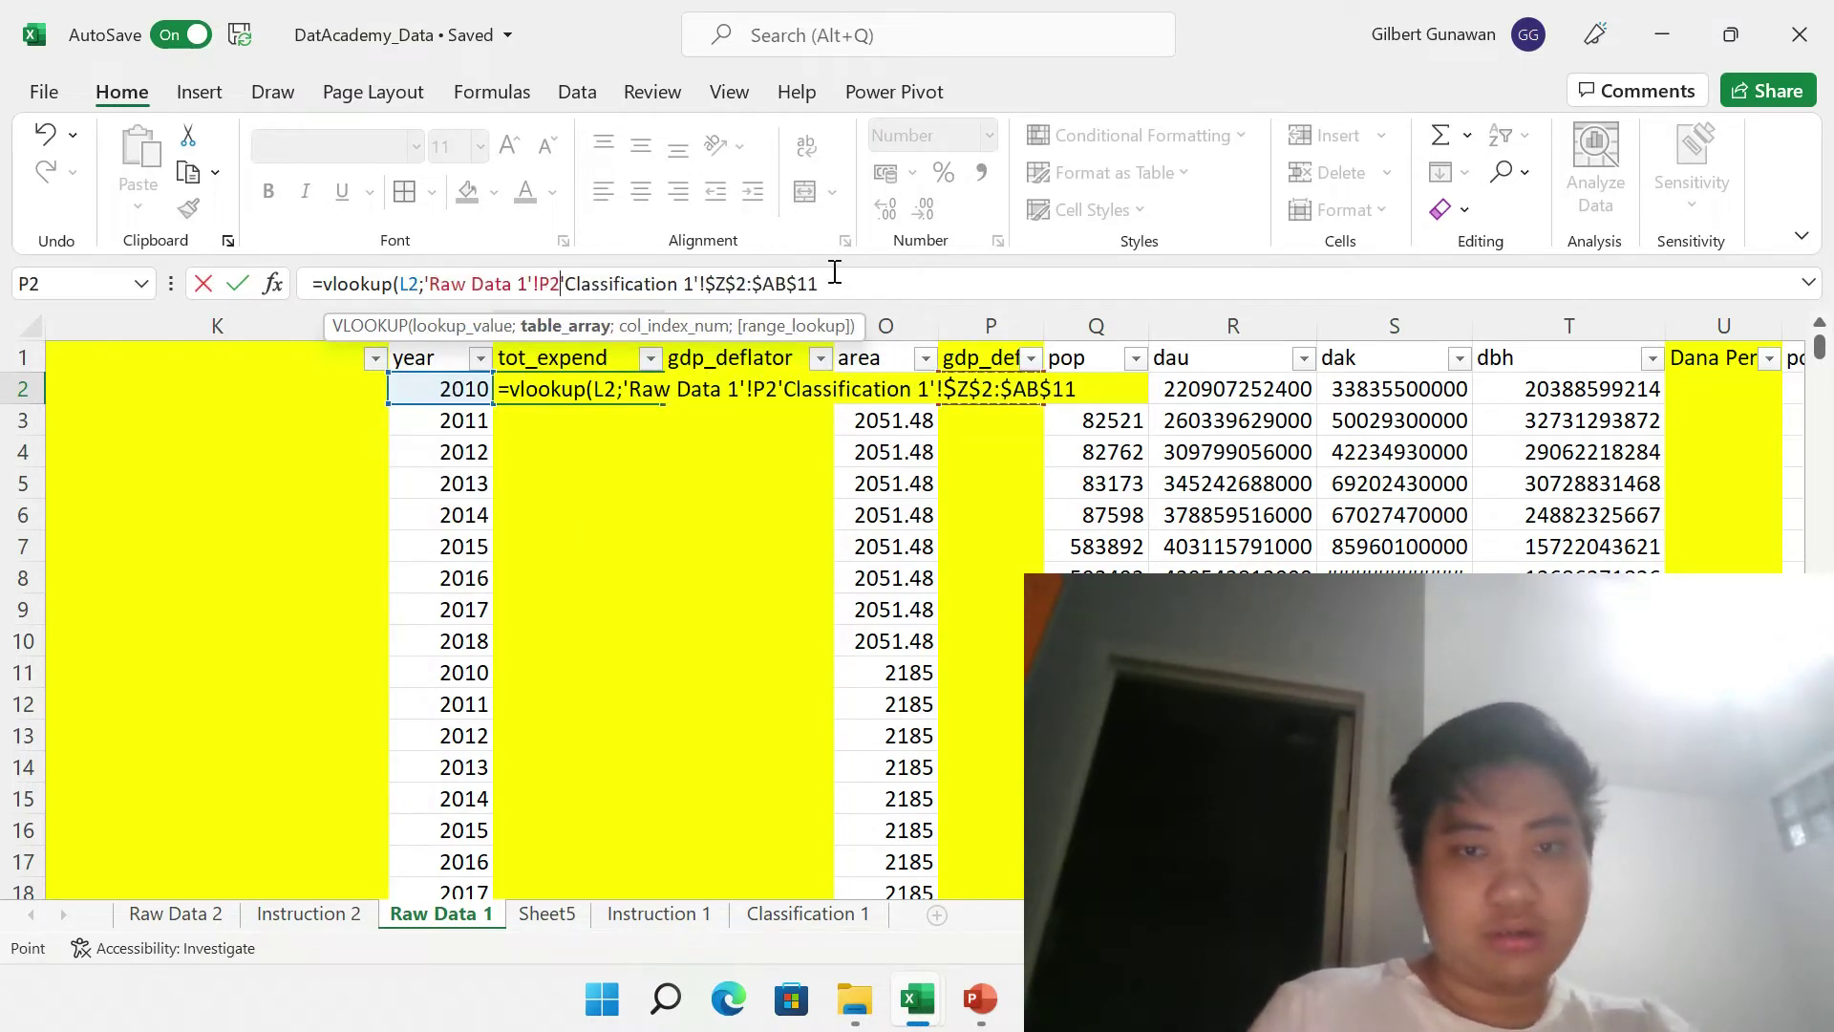
drag(891, 271, 450, 234)
key(BackSpace)
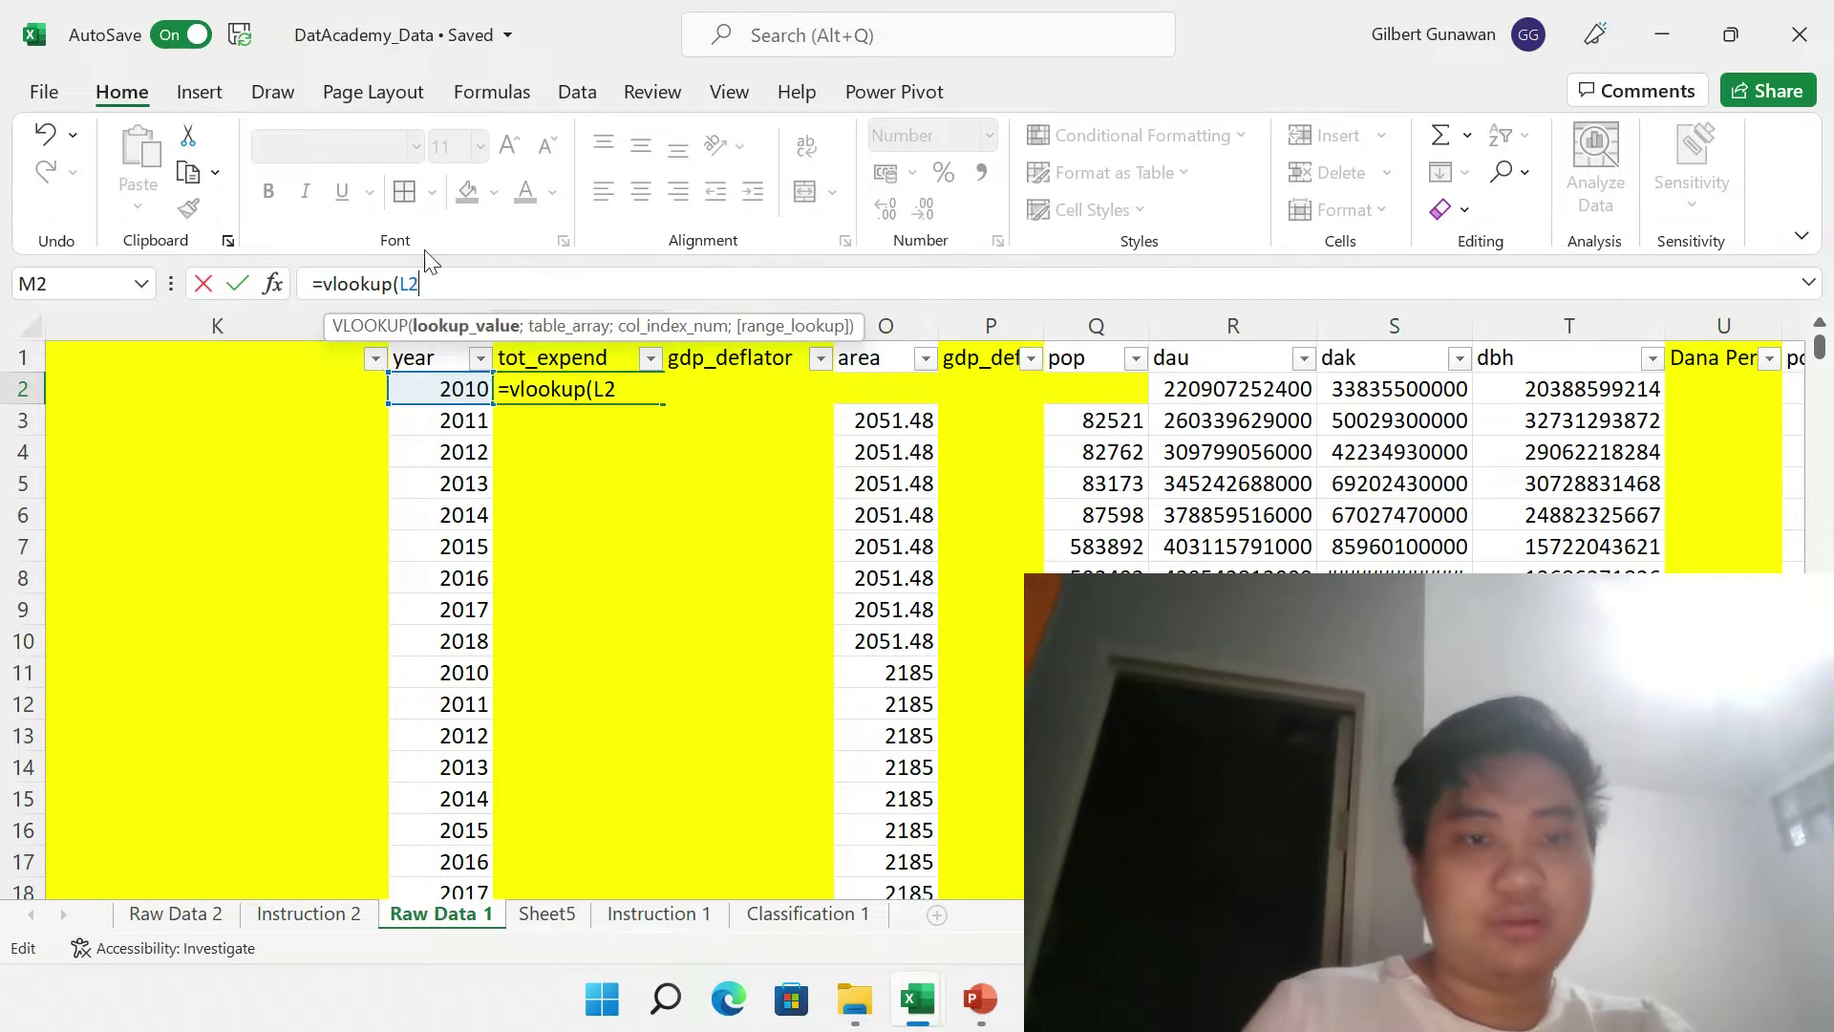
key(BackSpace)
key(BackSpace)
key(BackSpace)
key(BackSpace)
key(BackSpace)
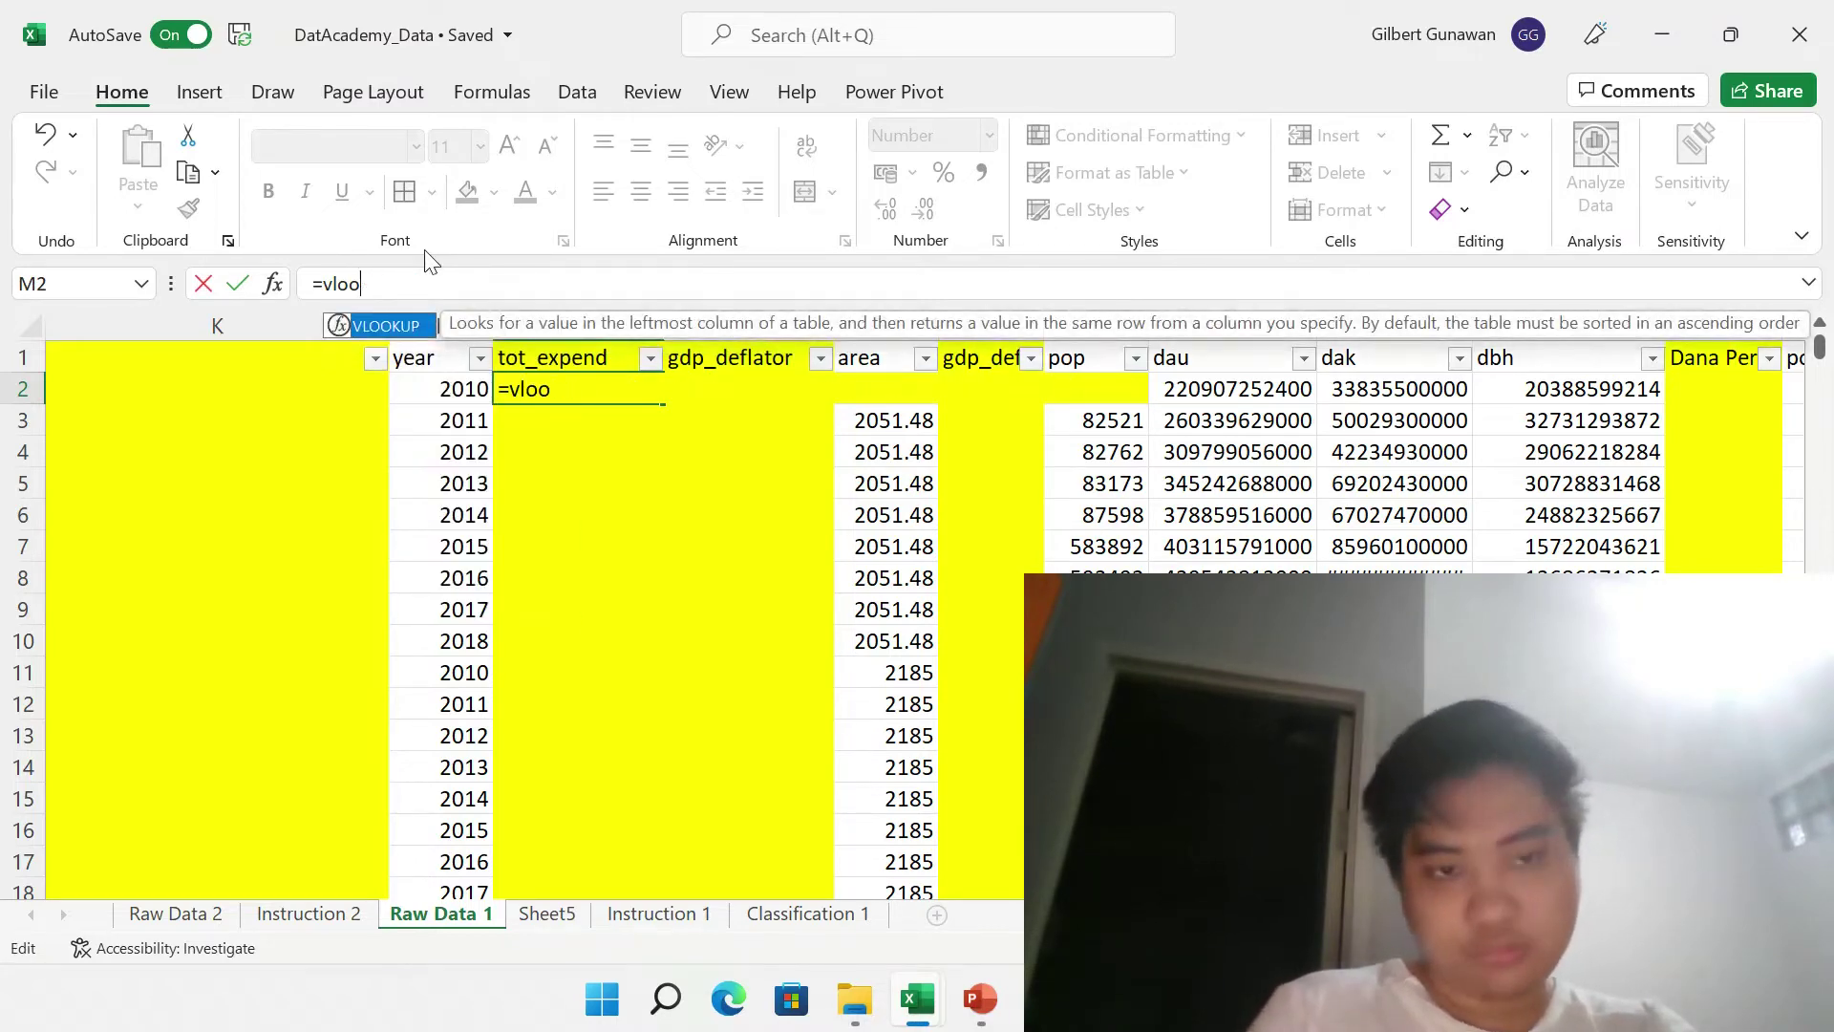
key(BackSpace)
key(BackSpace)
key(BackSpace)
key(Return)
key(Up)
- Re-enter M2 as =VLOOKUP($L2; with the Classification 1 Z2:AB11 table as range
text(=)
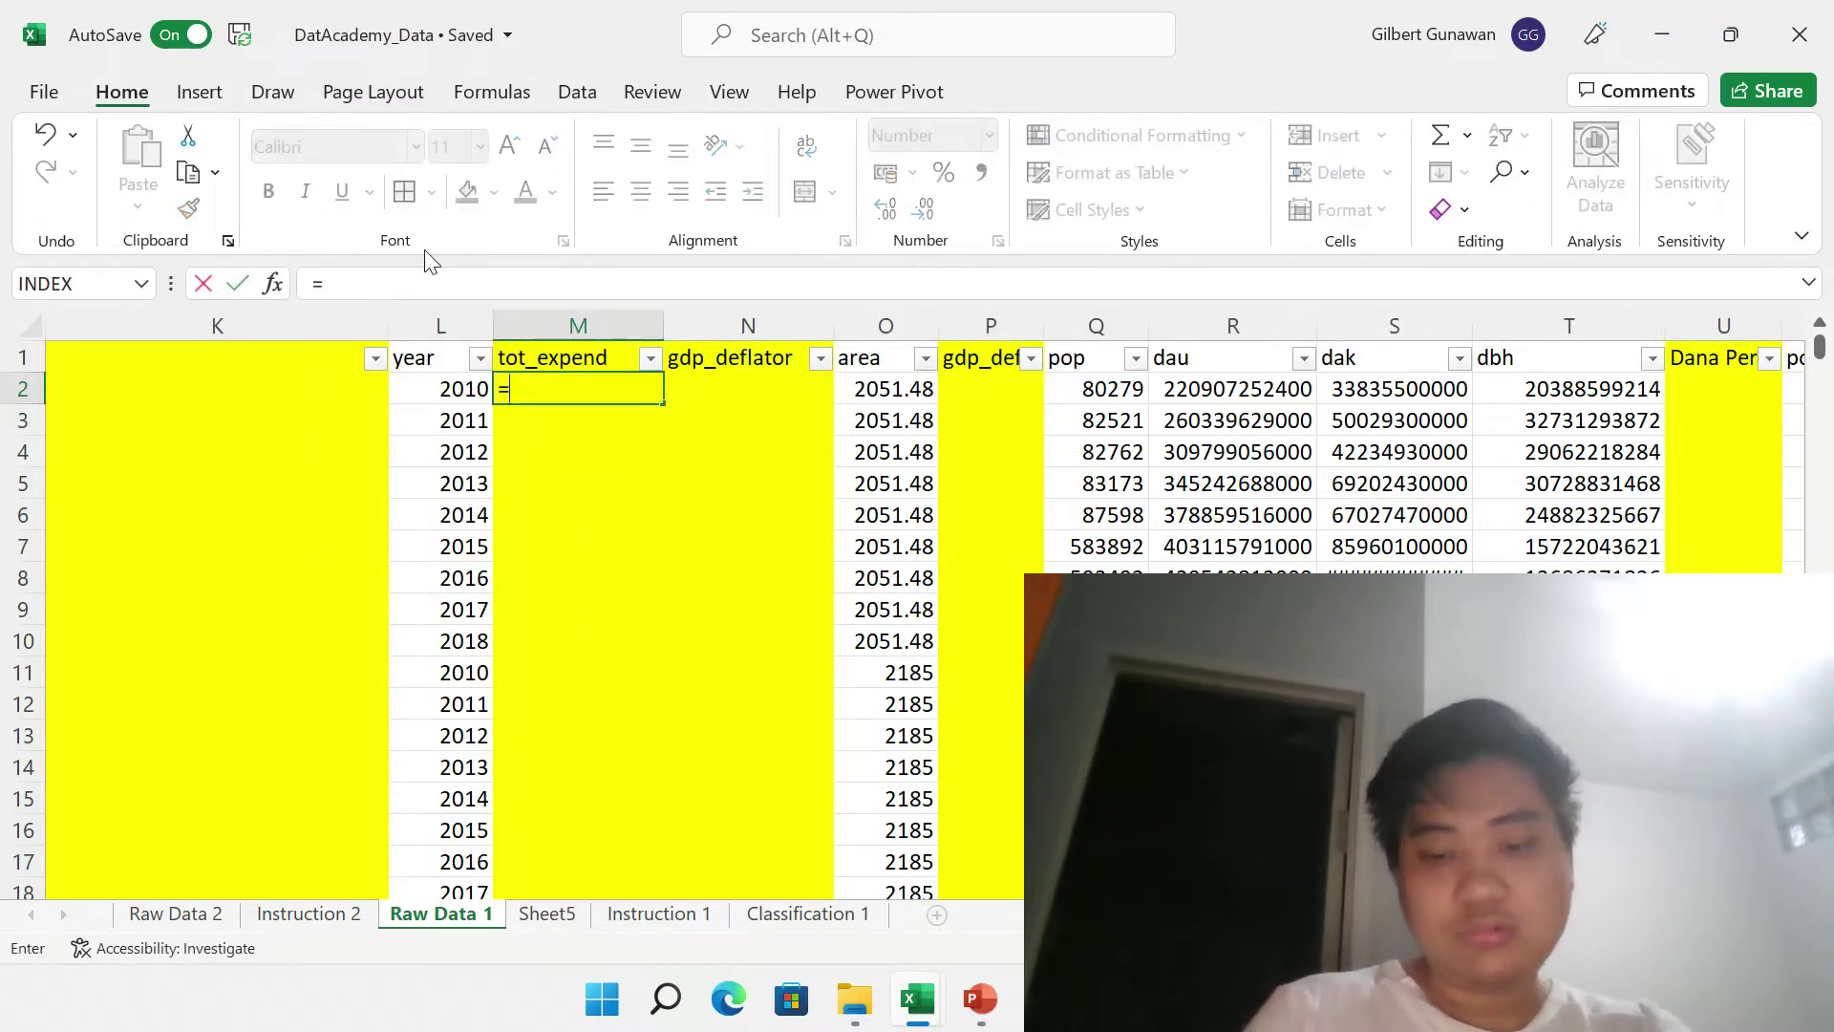
text(vl)
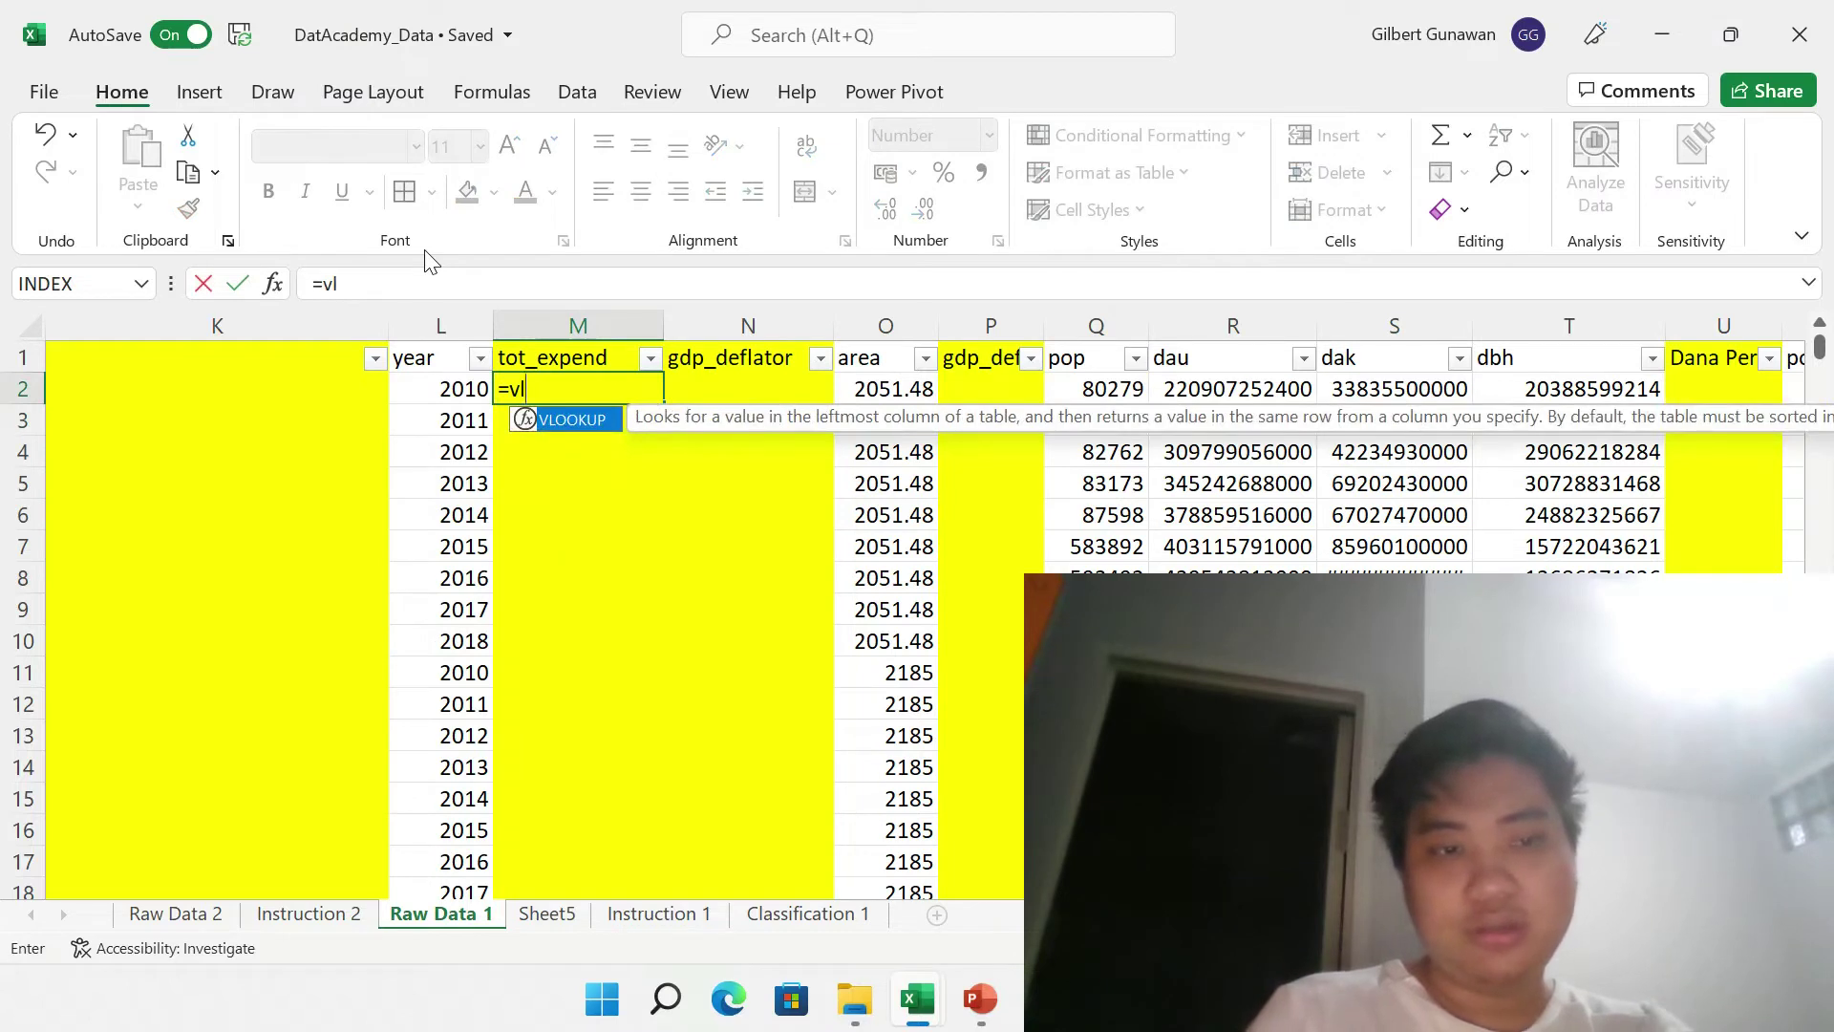
text(()
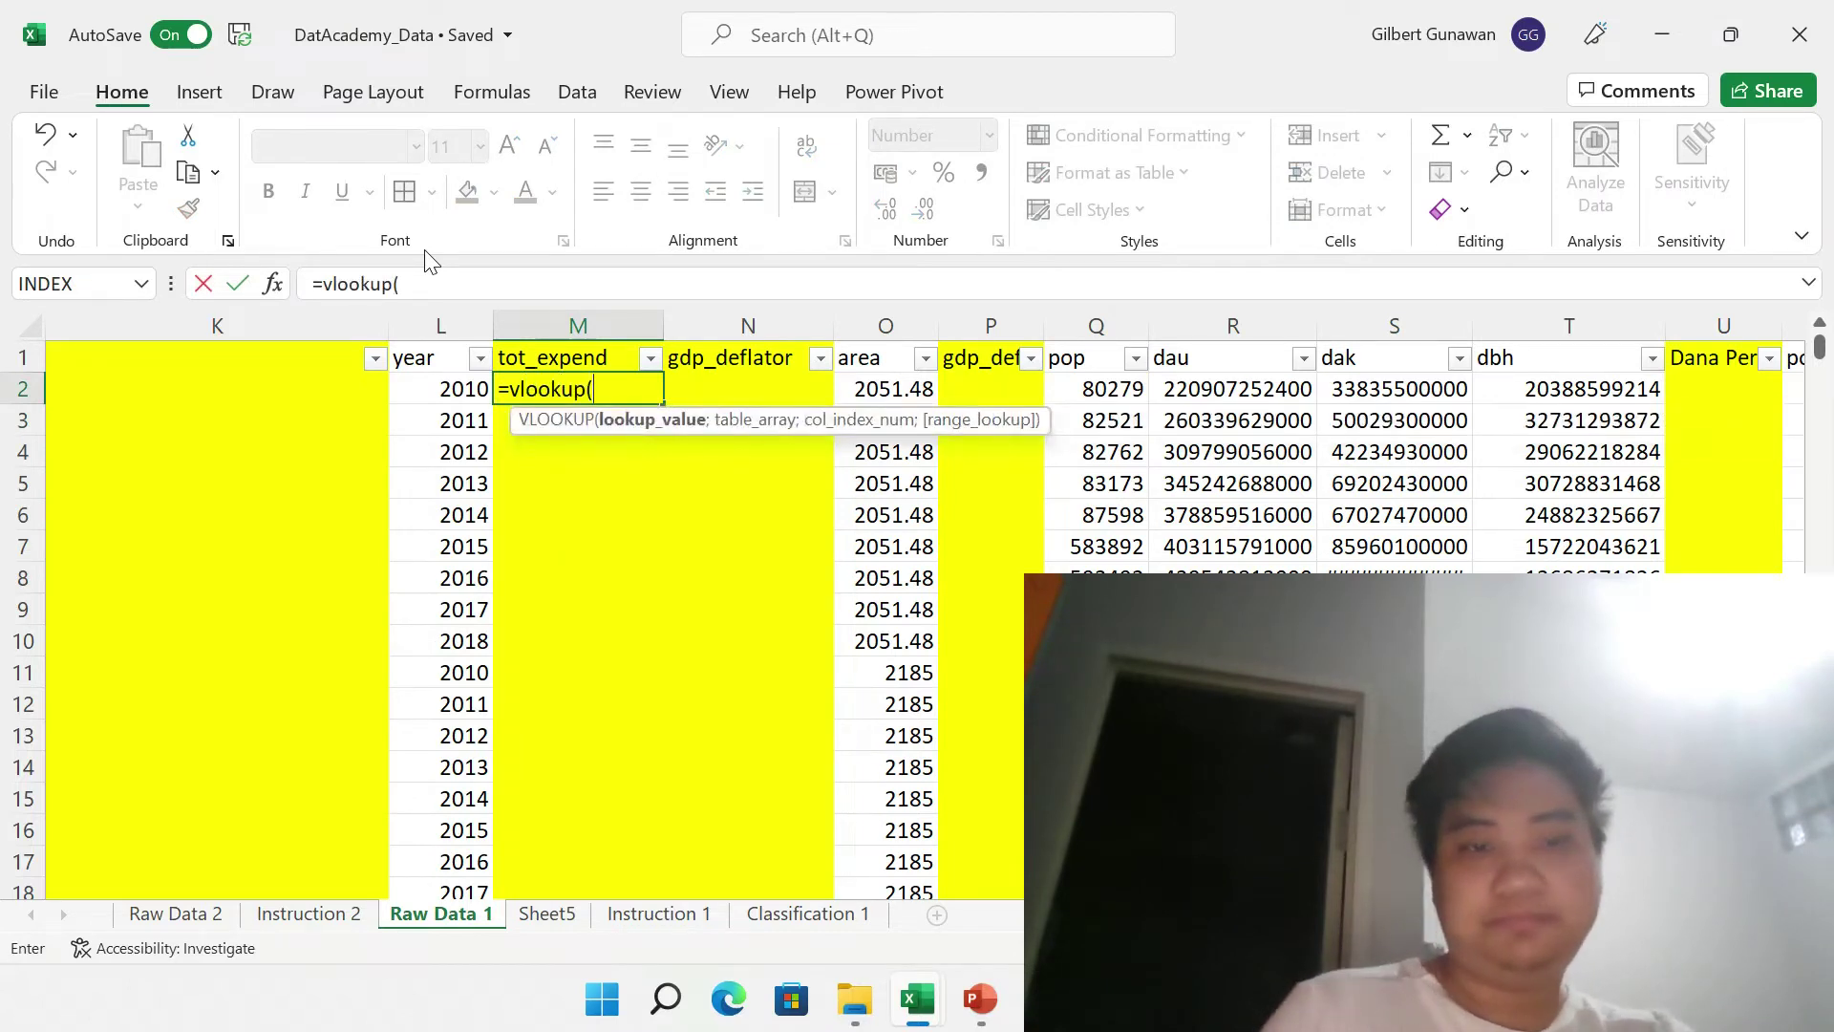
key(Left)
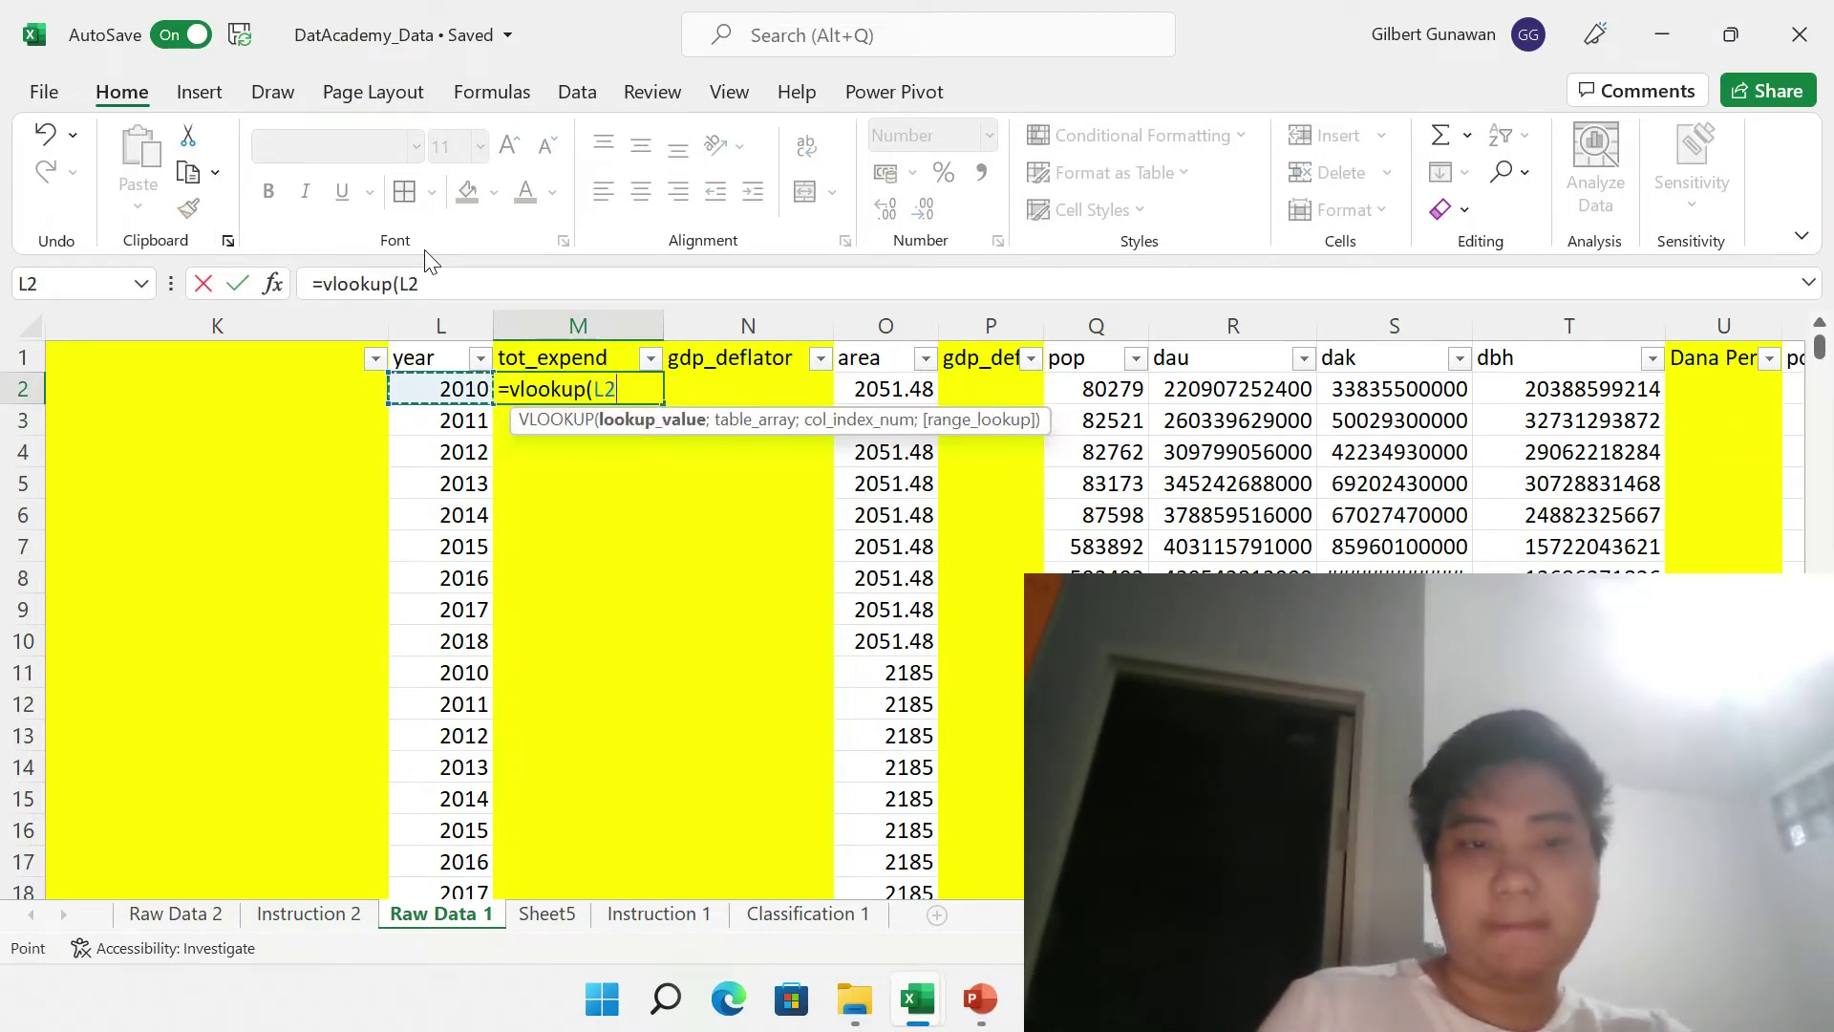
click(405, 283)
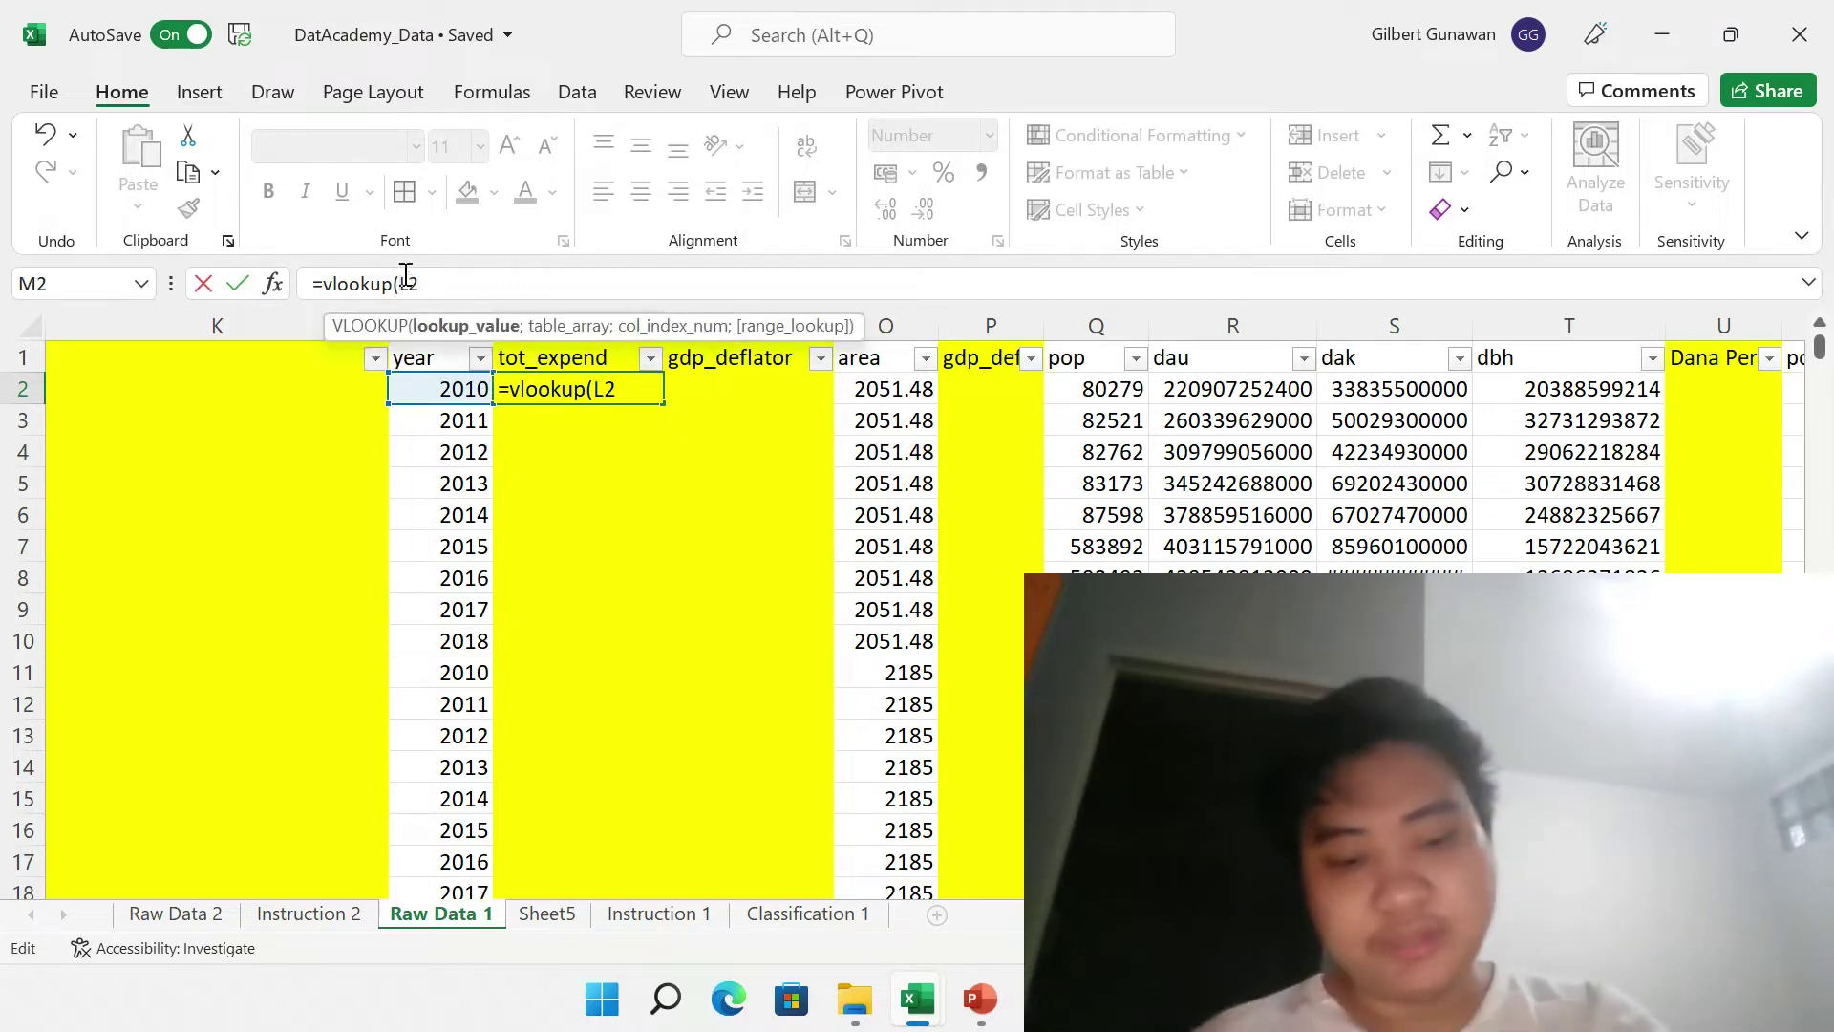
text($L2)
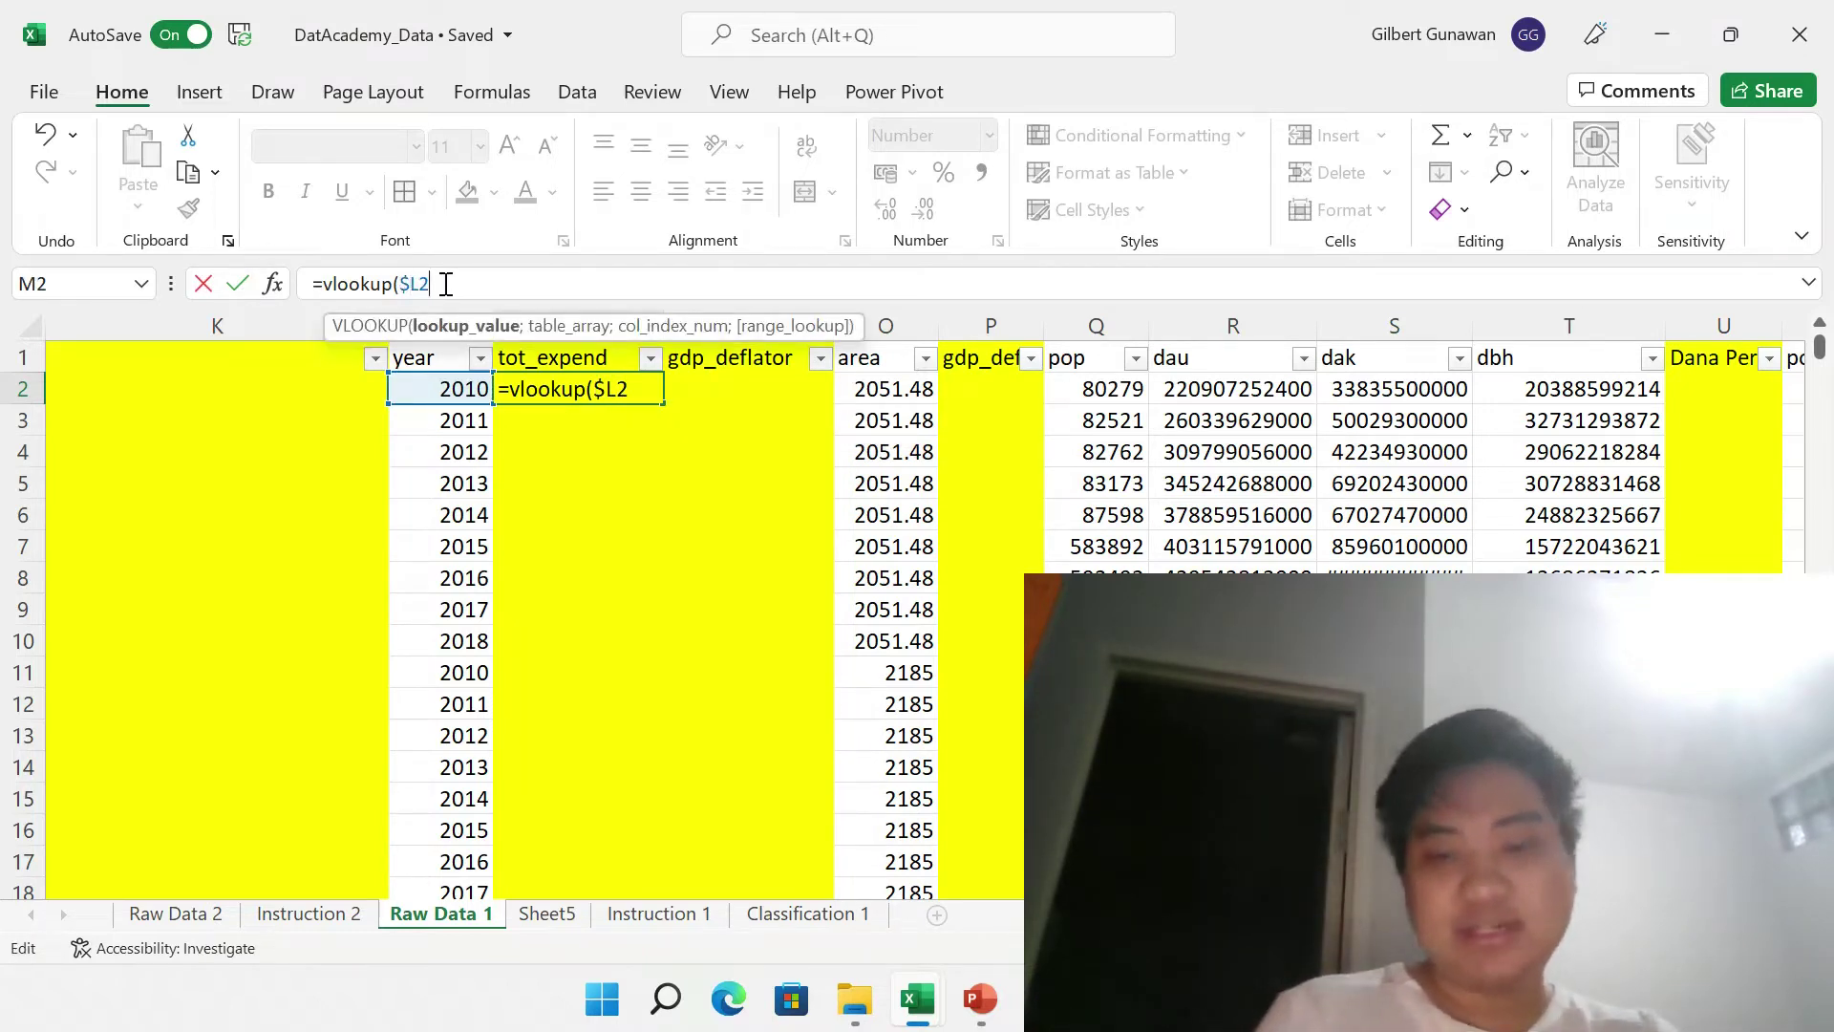
text(;)
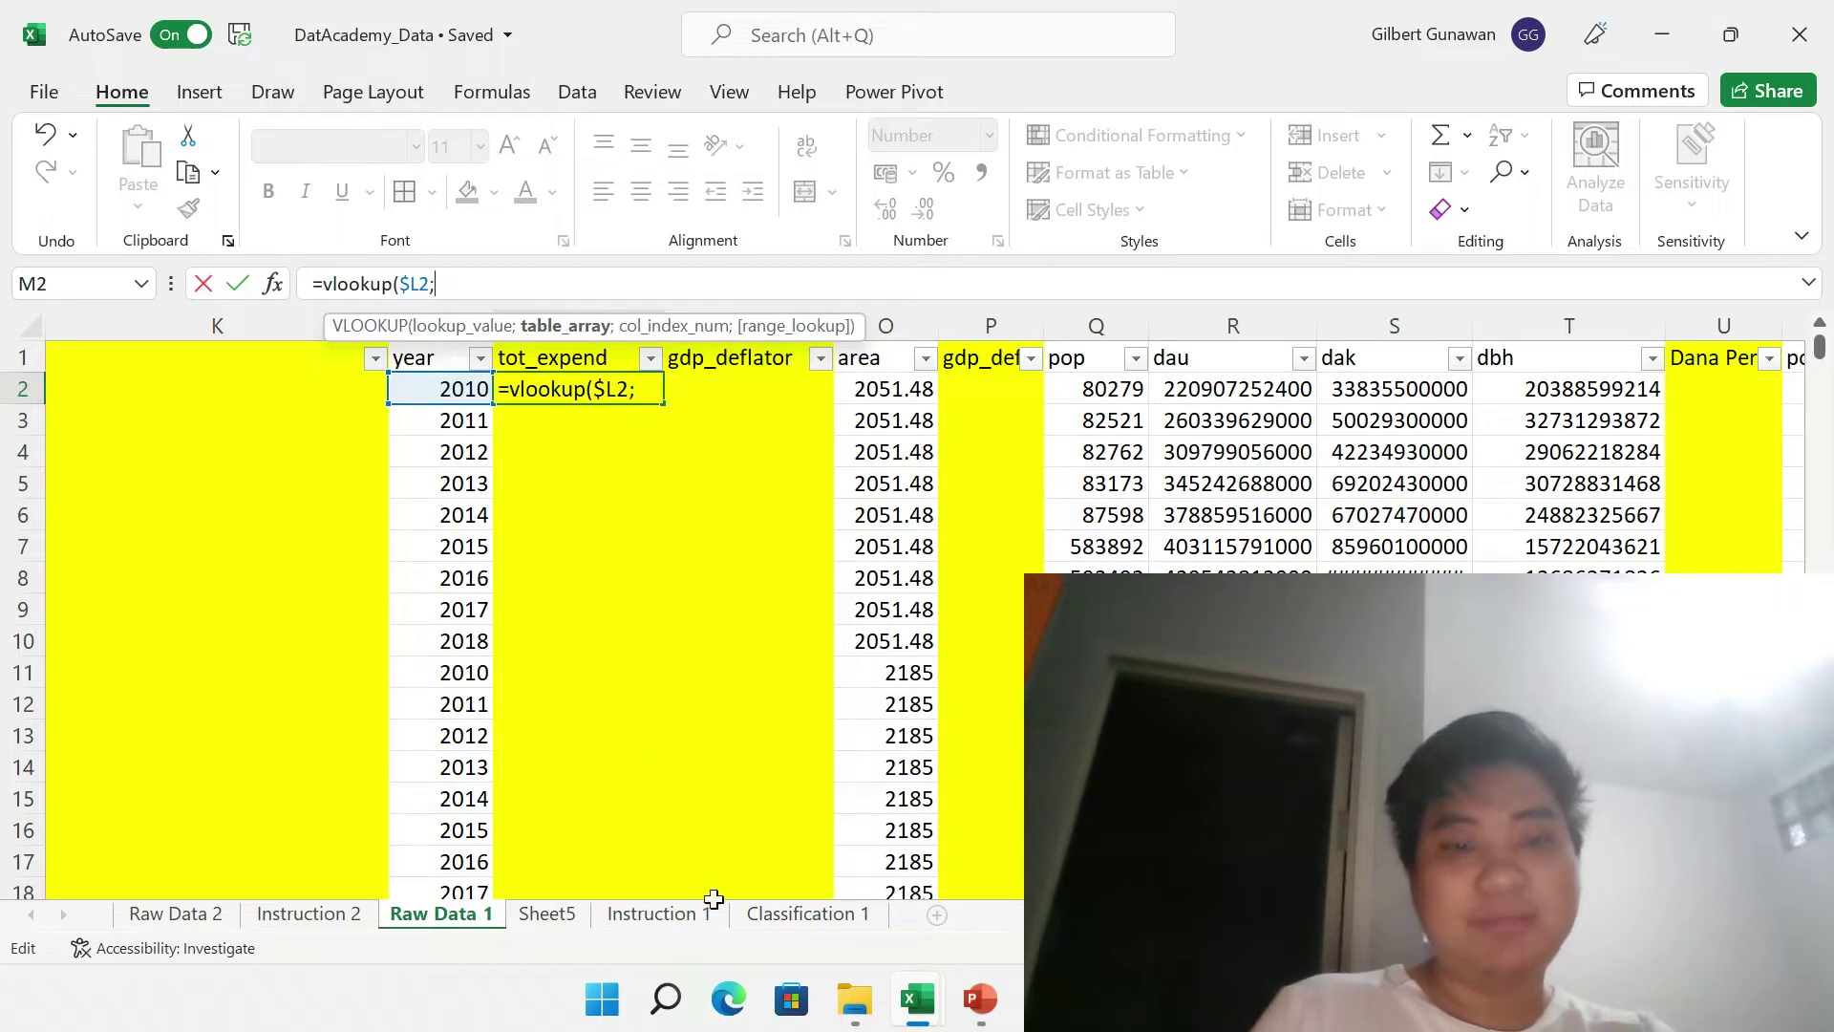
click(761, 917)
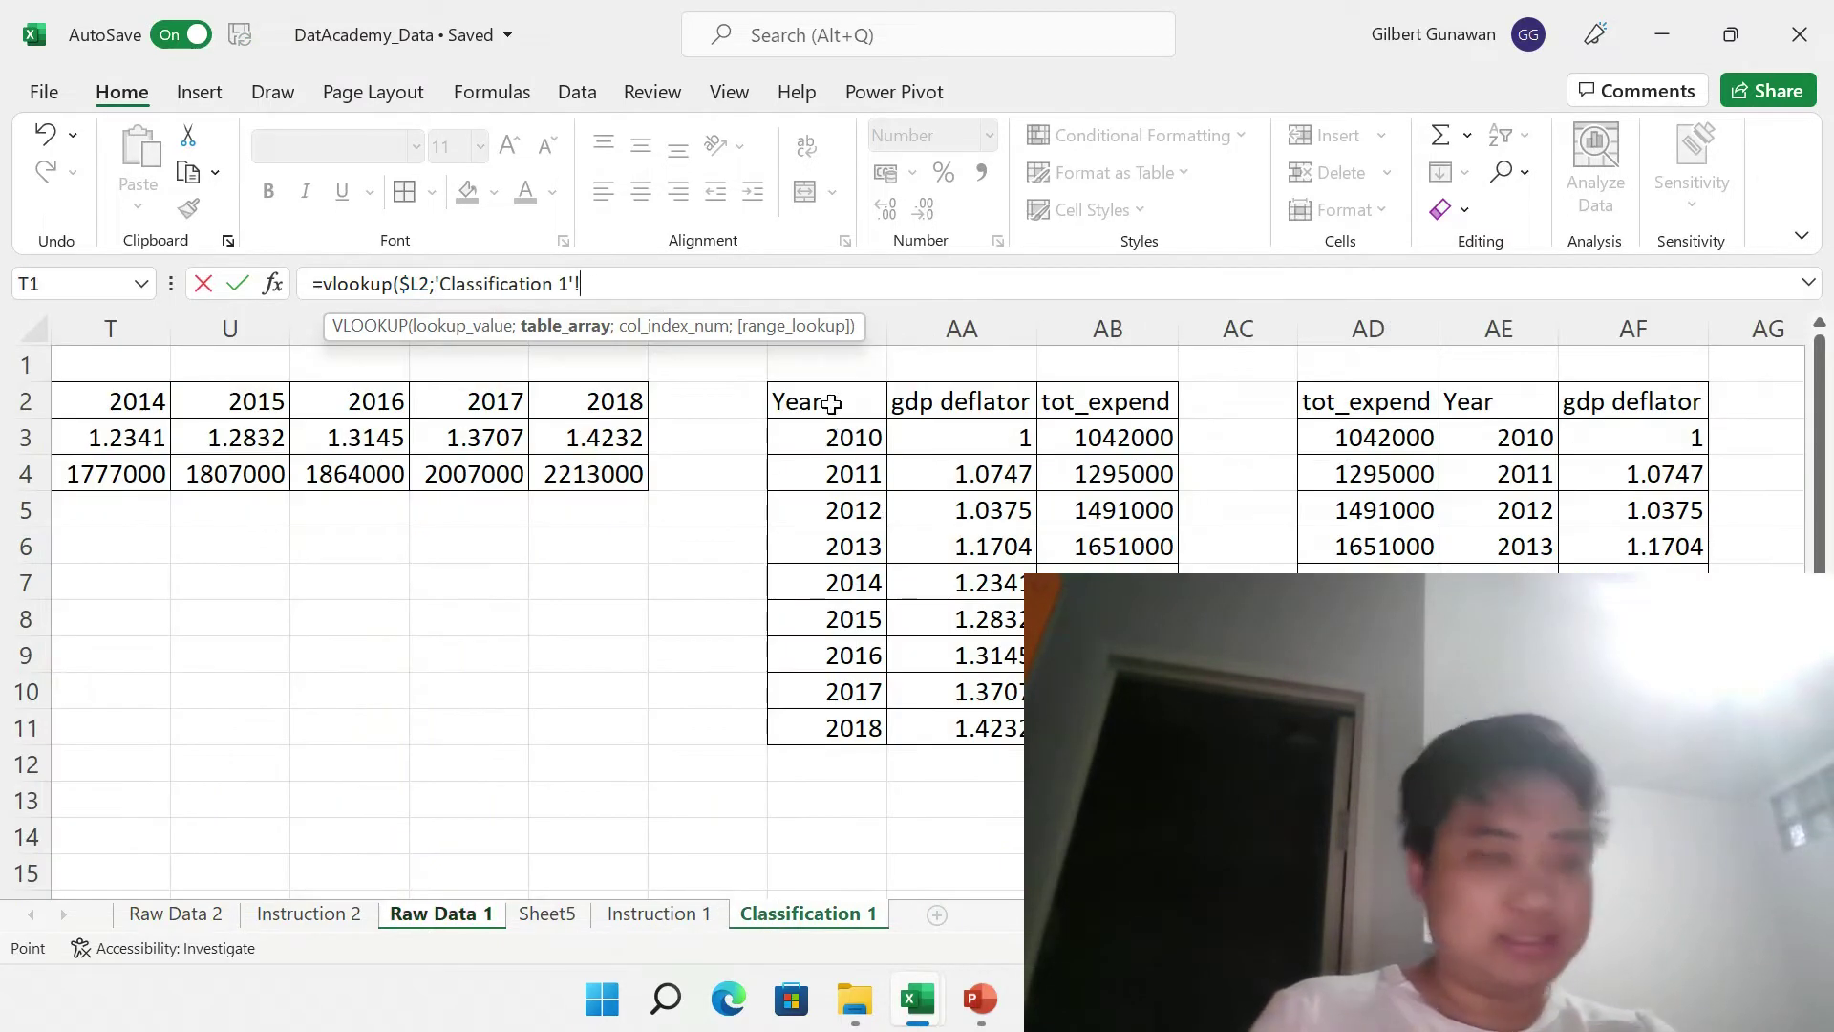
mouse_move(827, 401)
mouse_down()
mouse_move(953, 652)
mouse_move(1107, 728)
mouse_up()
text(;)
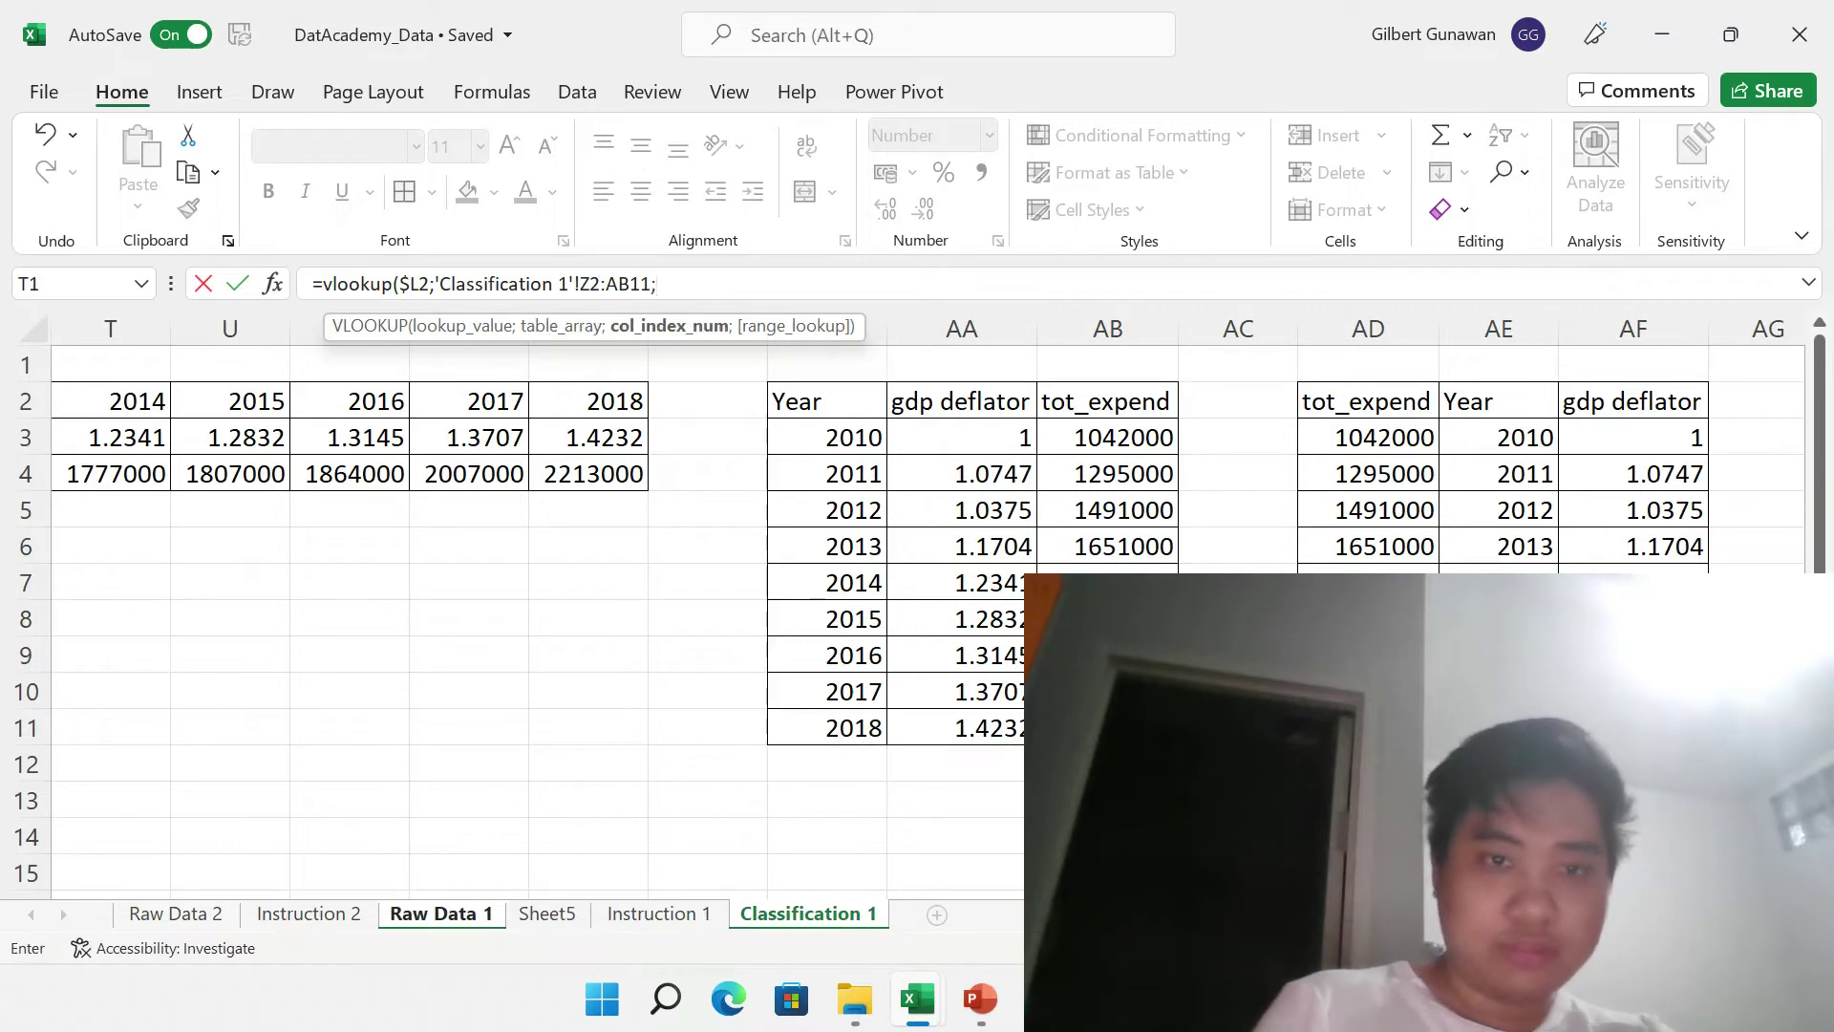
- Lock the range as $Z$2:$AB$11, add column 3 and FALSE, and commit, giving 1042000
click(592, 285)
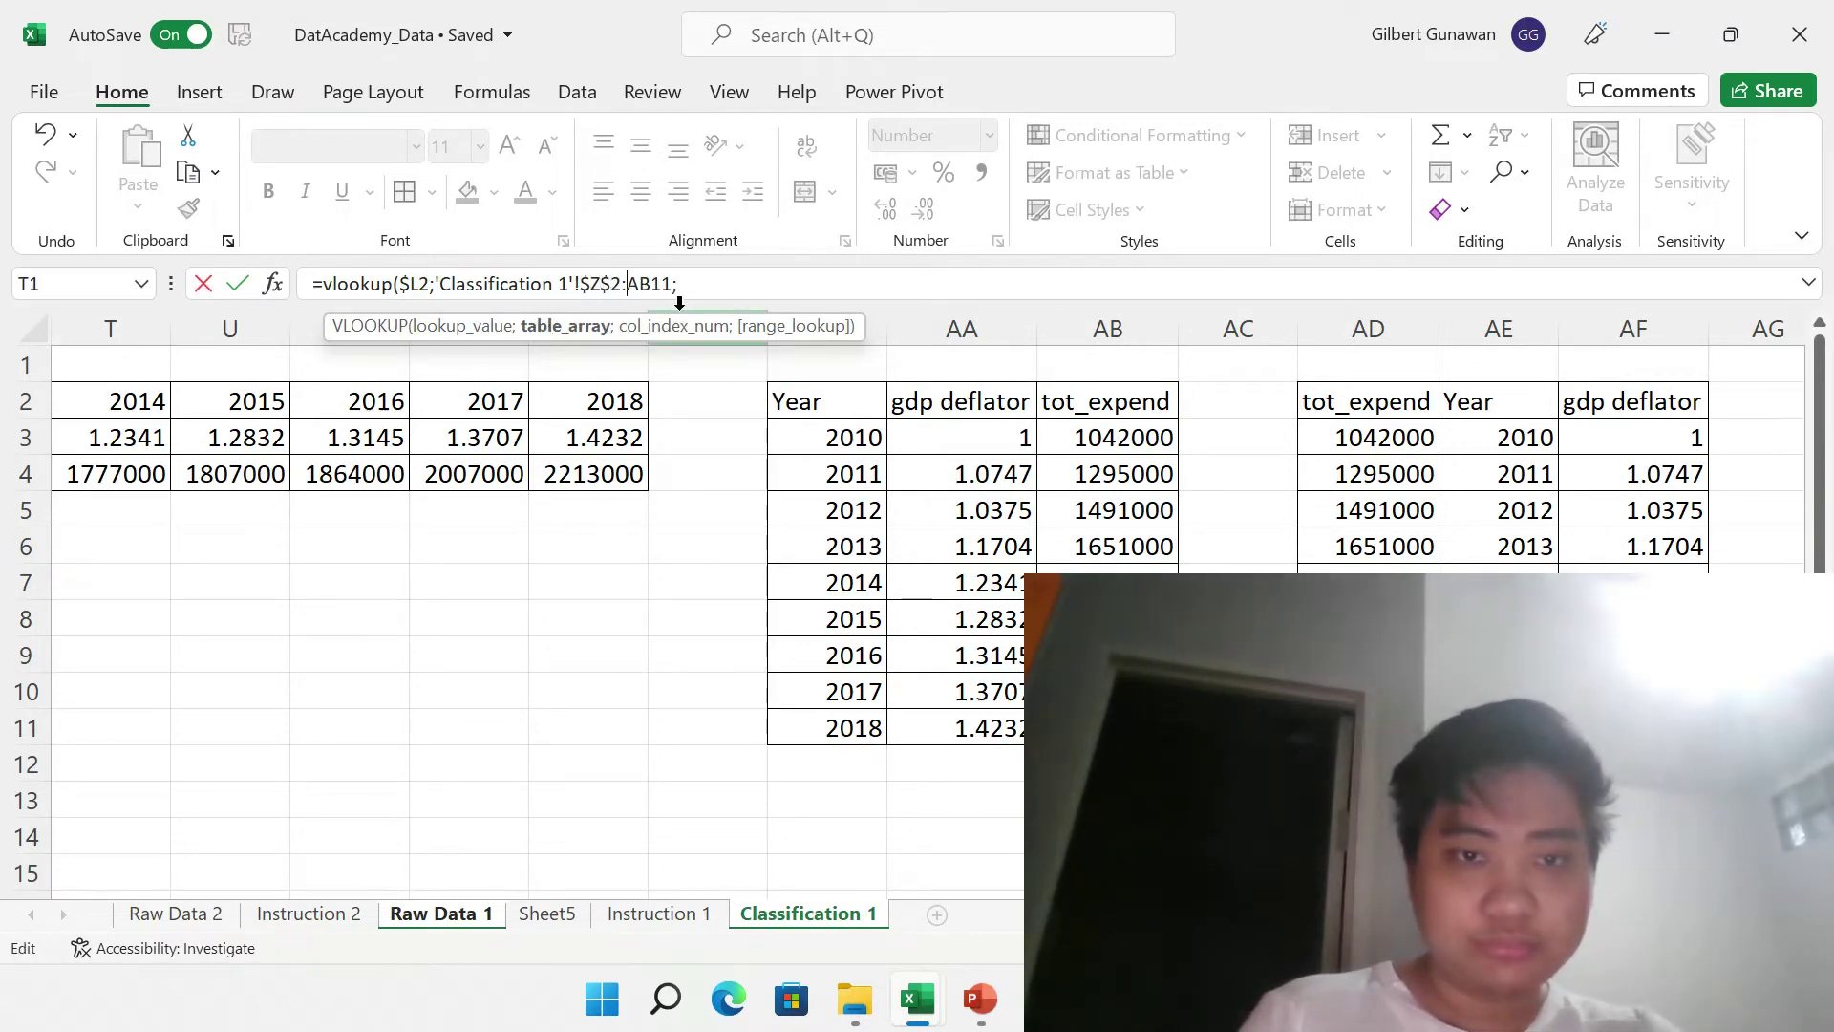
key(Right)
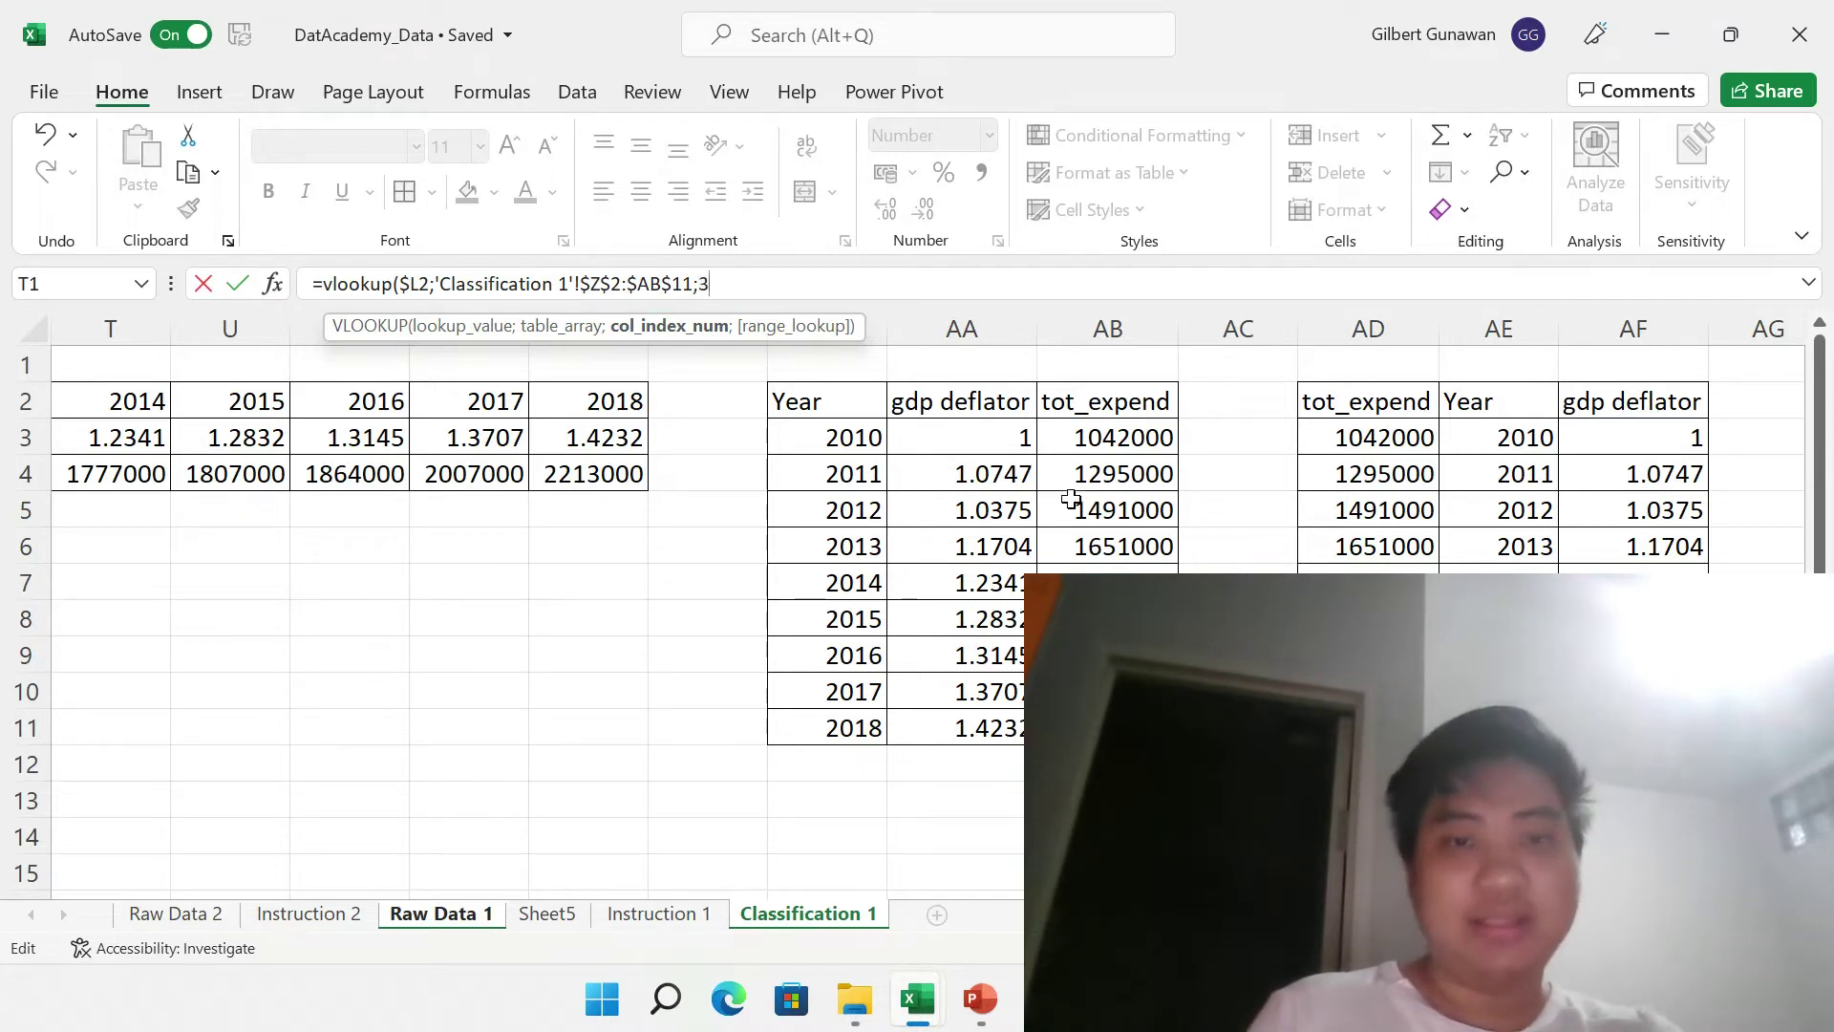
text(;)
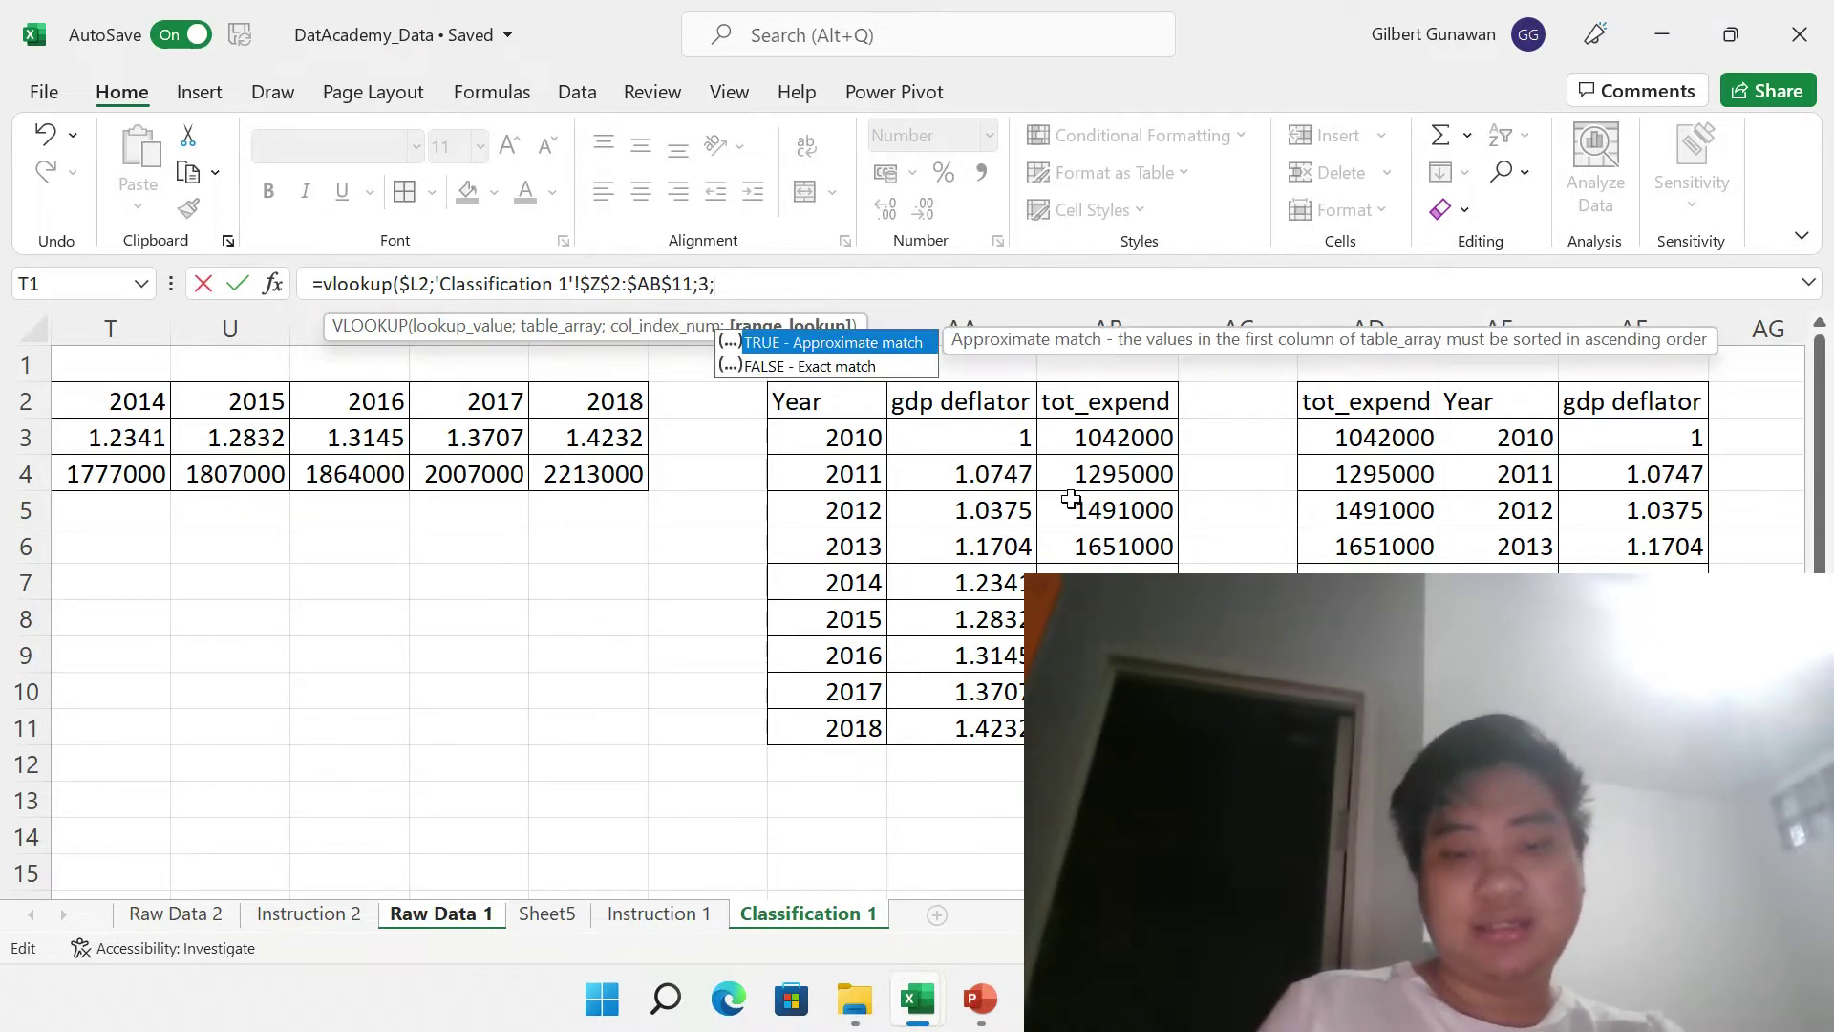
key(Caps_Lock)
text(FALS)
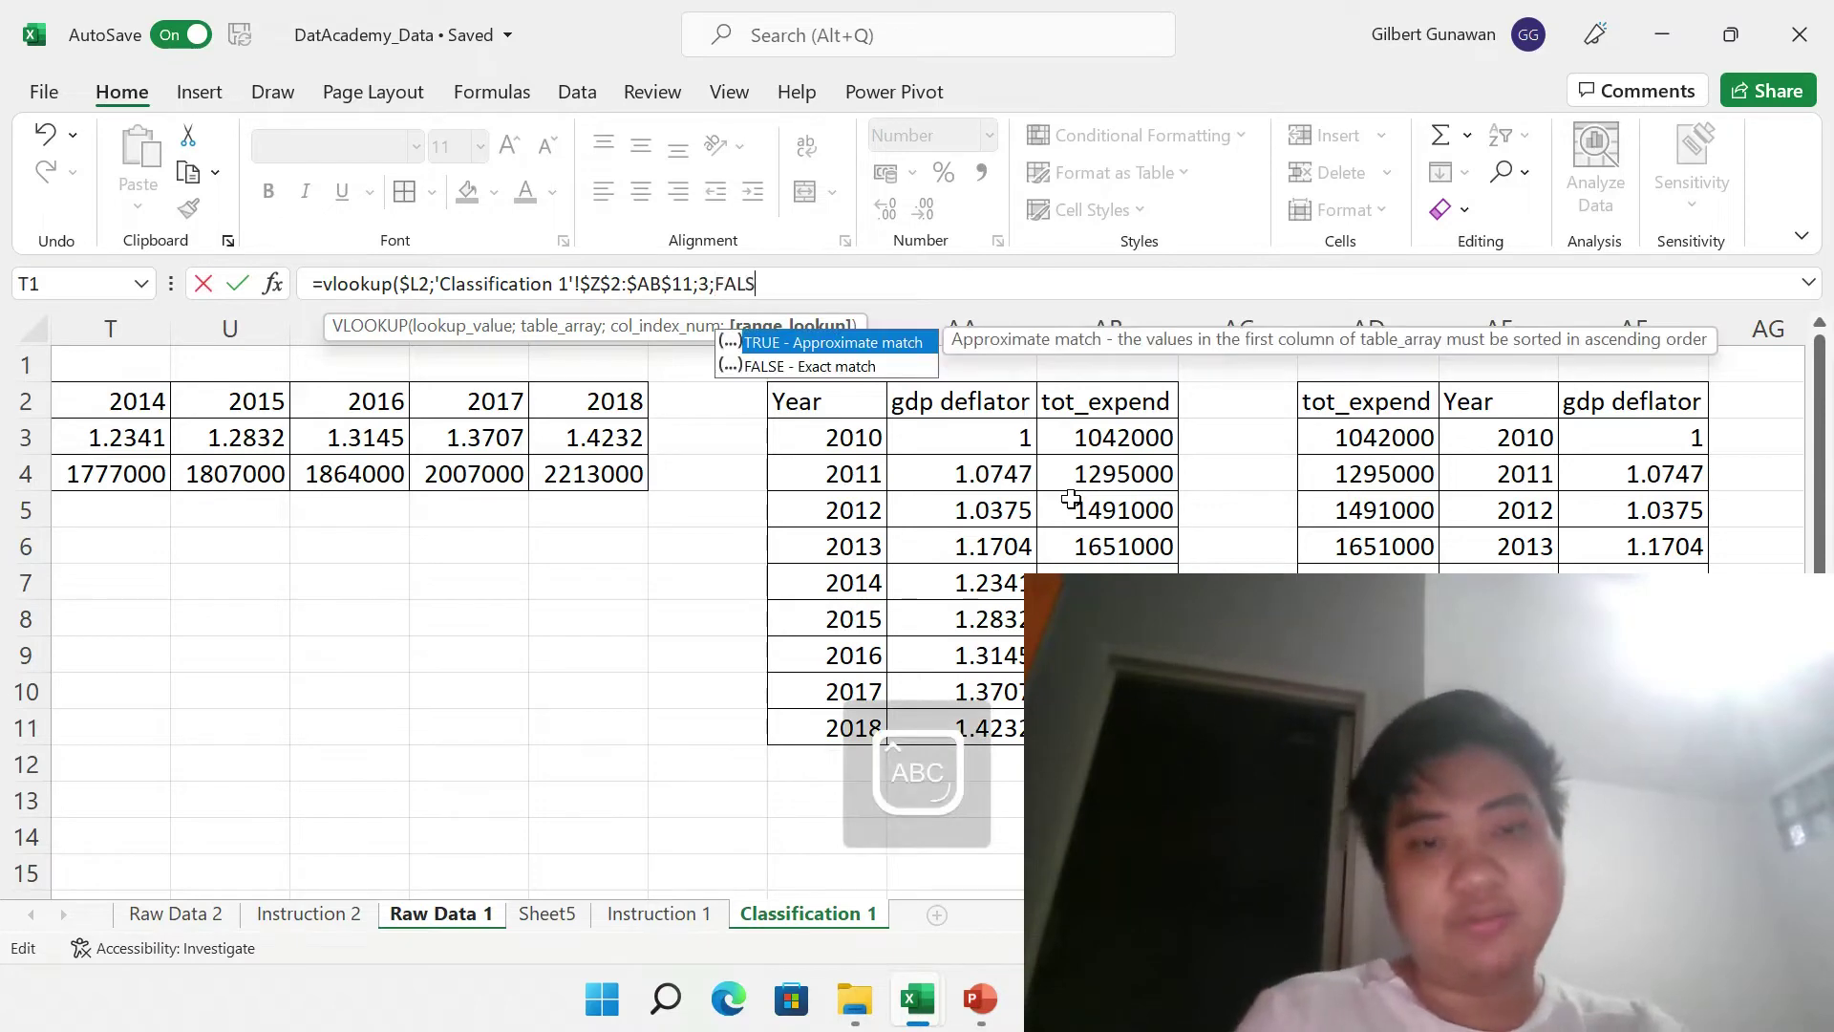
text(E))
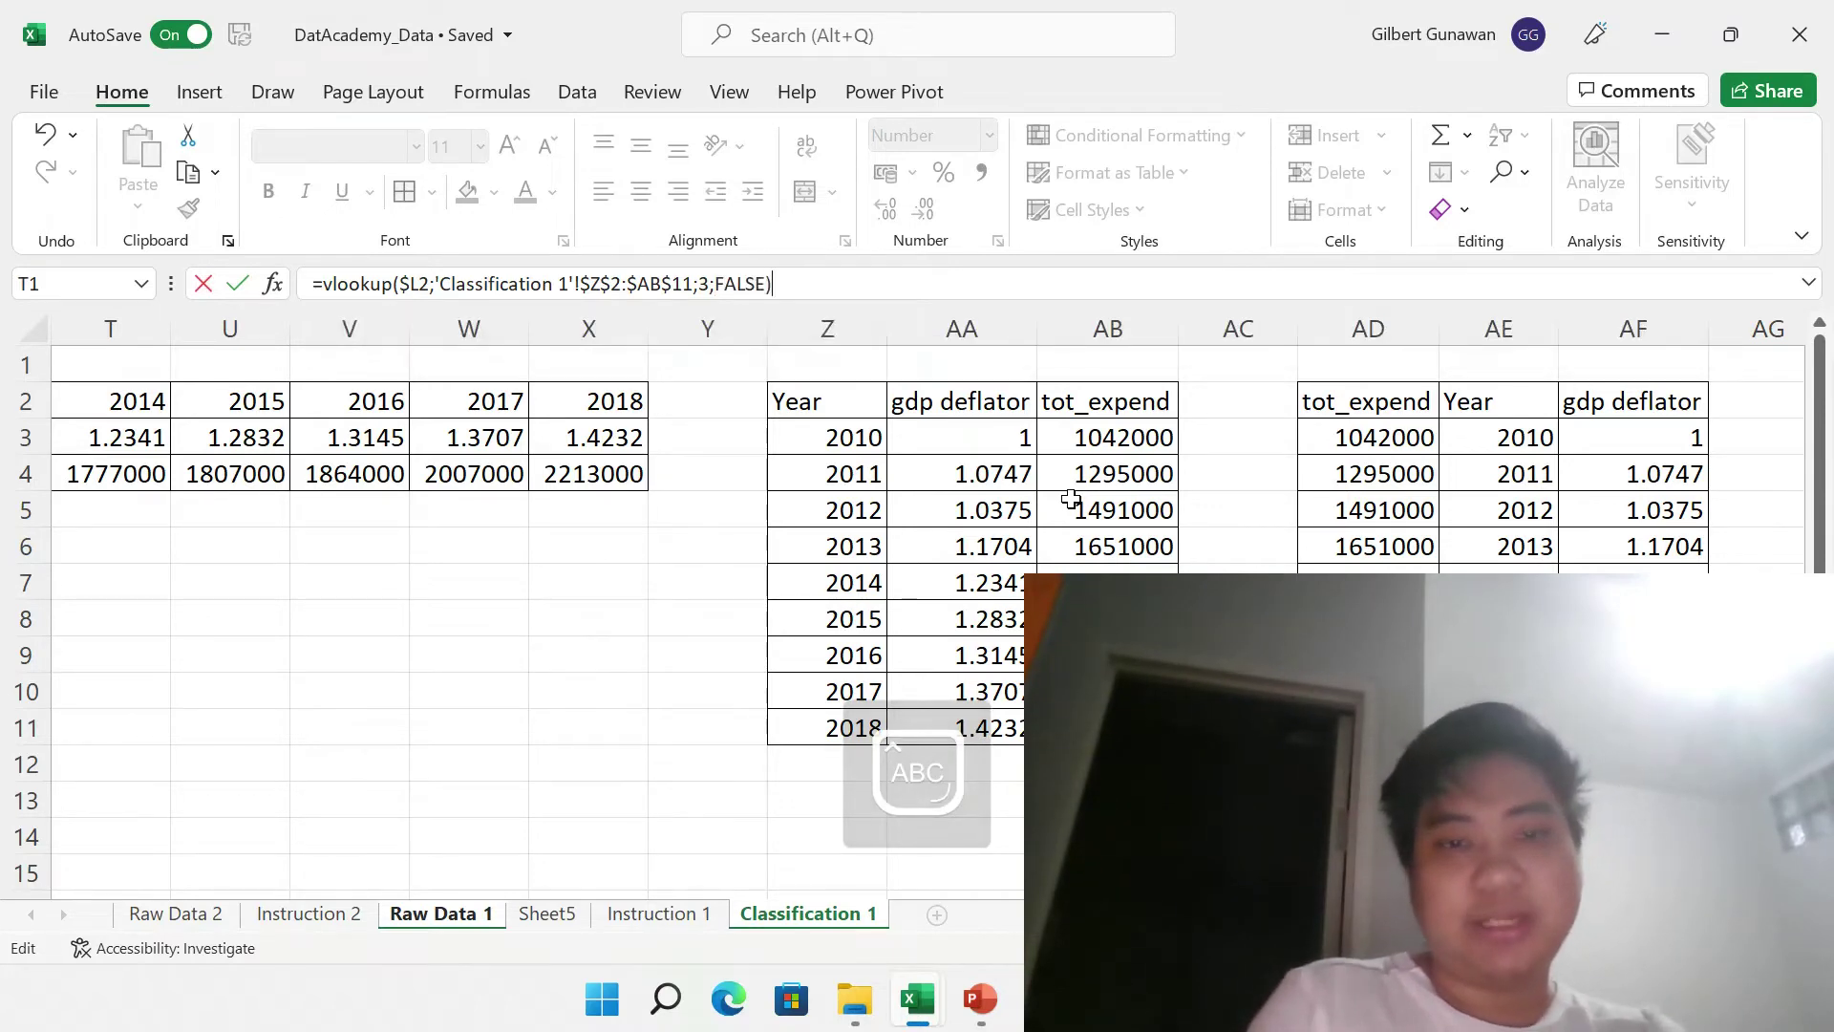
key(Return)
key(Up)
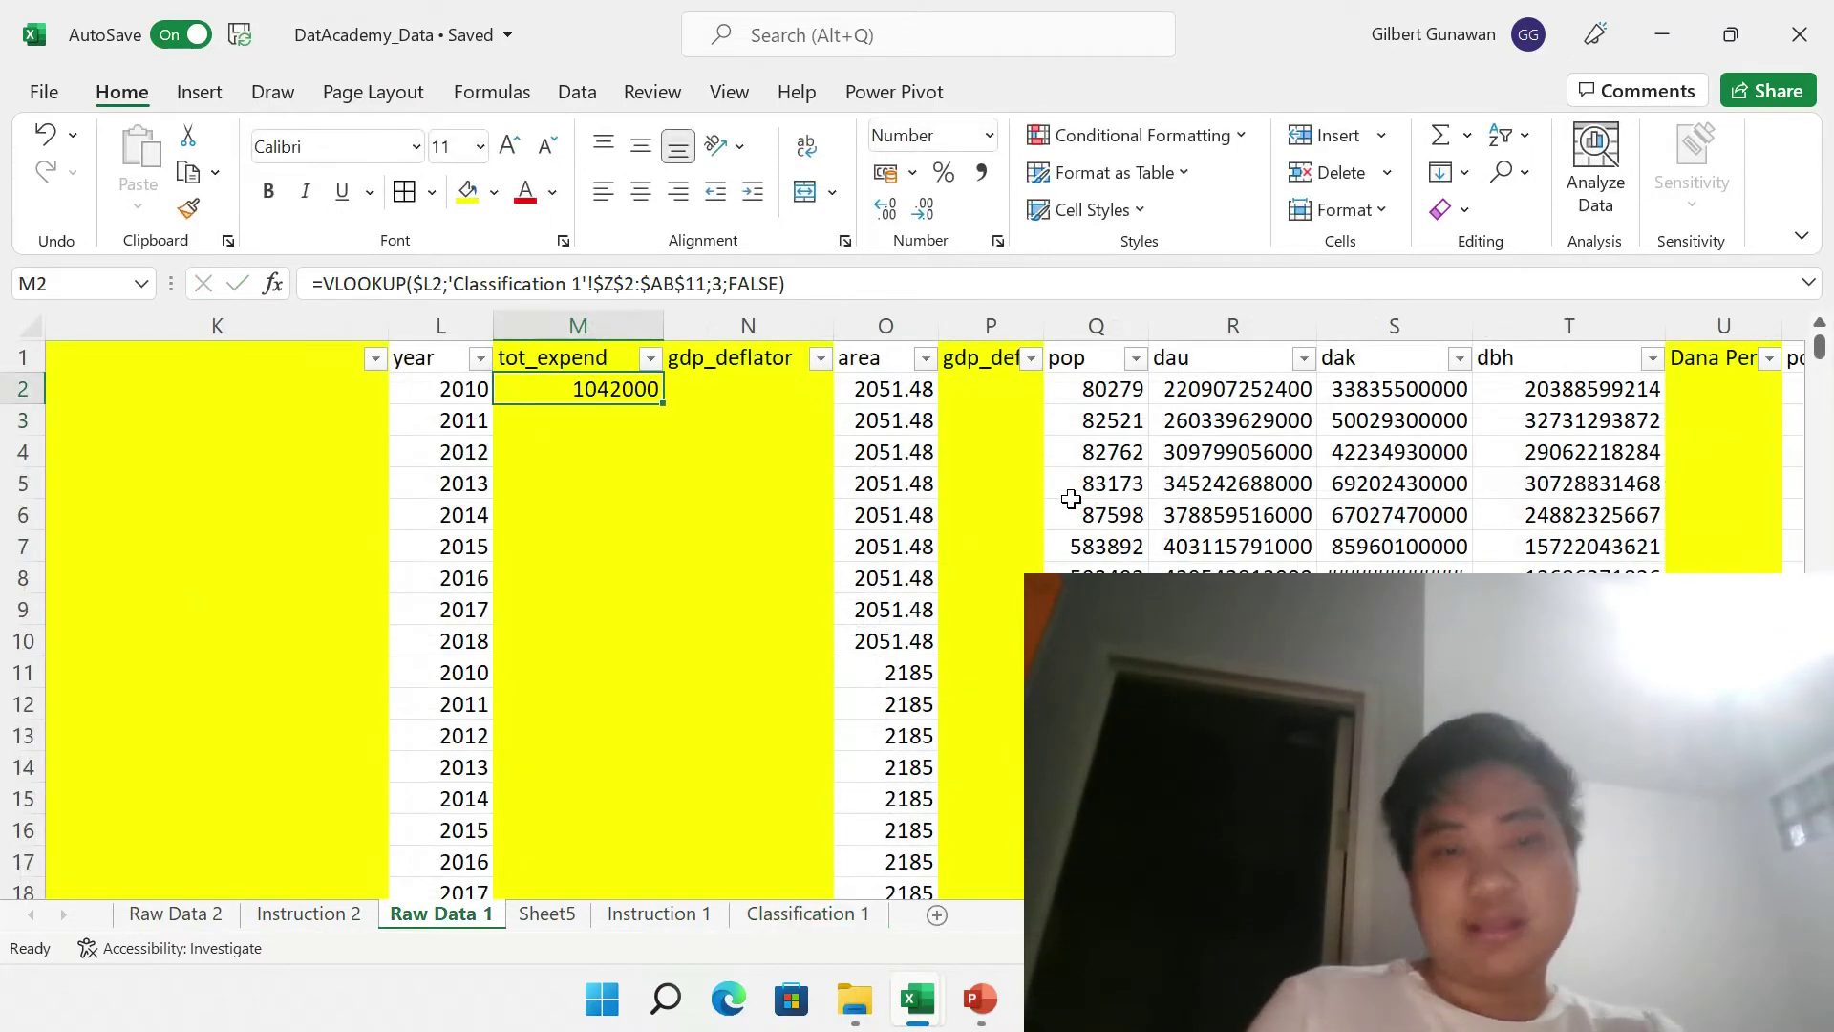
- Replace the fixed column 3 with MATCH using the tot_expend header M$1 as lookup value
click(723, 283)
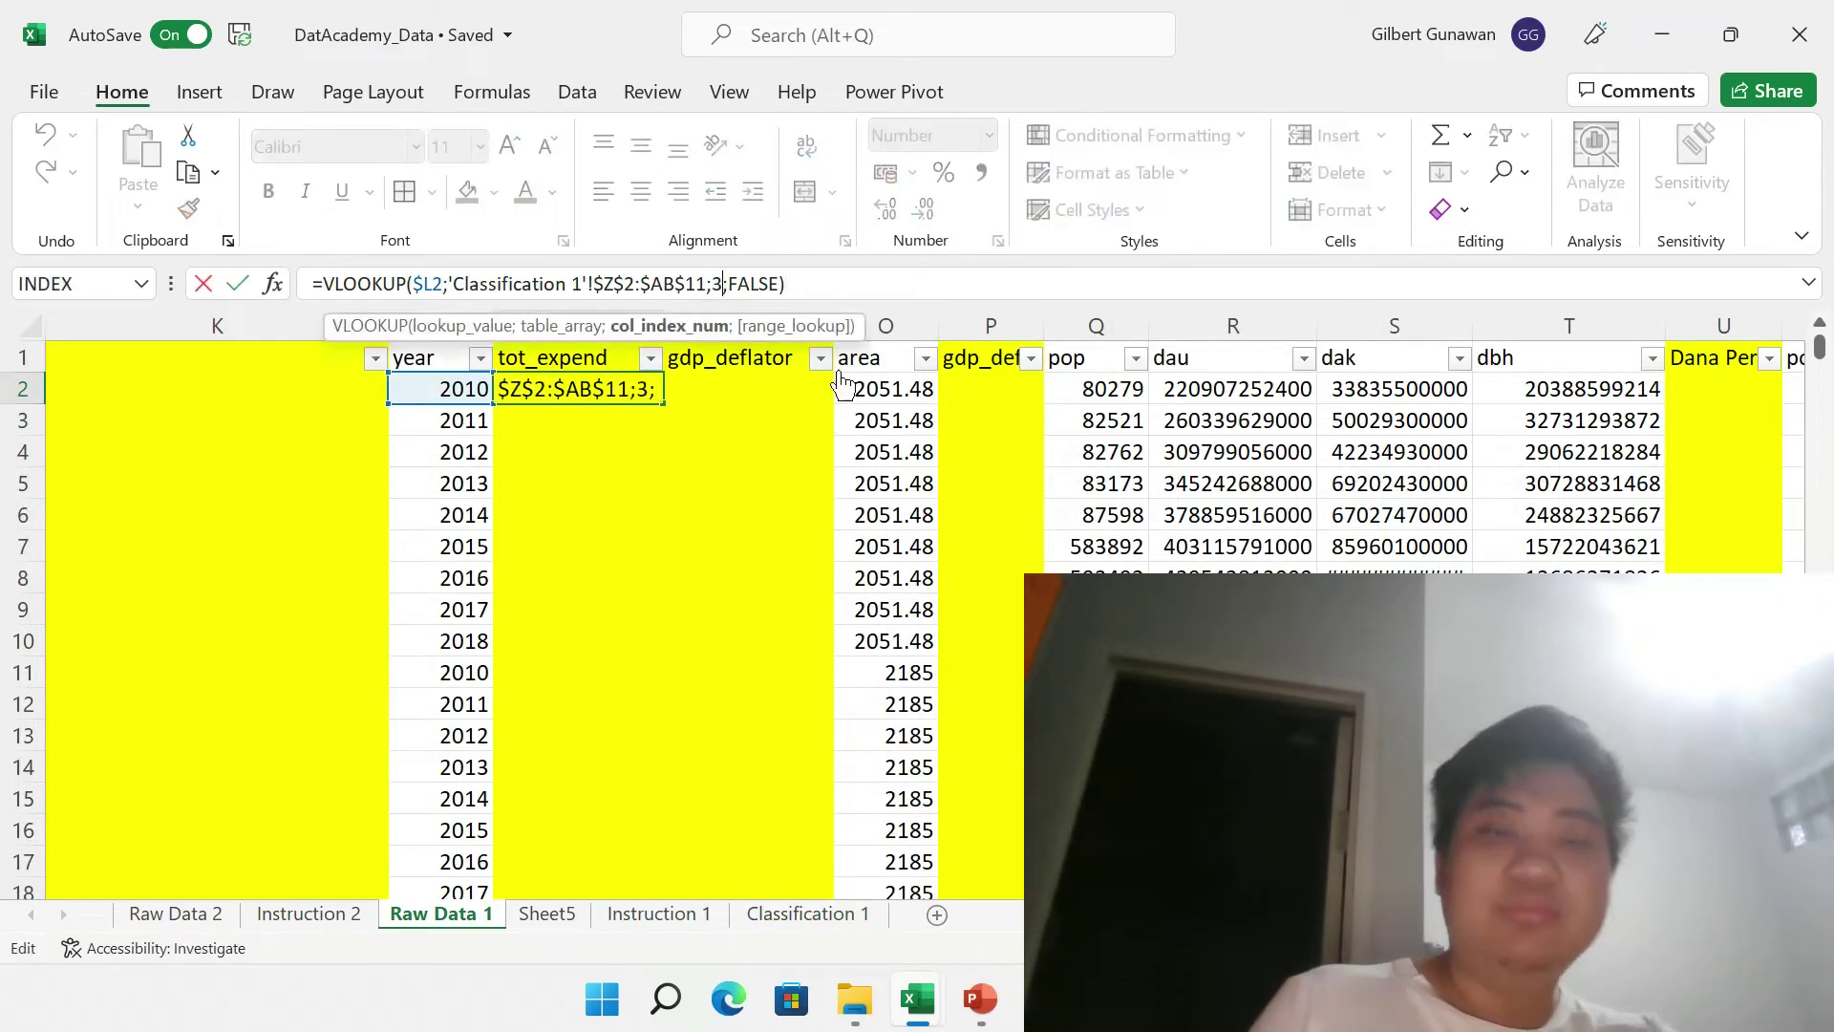
key(BackSpace)
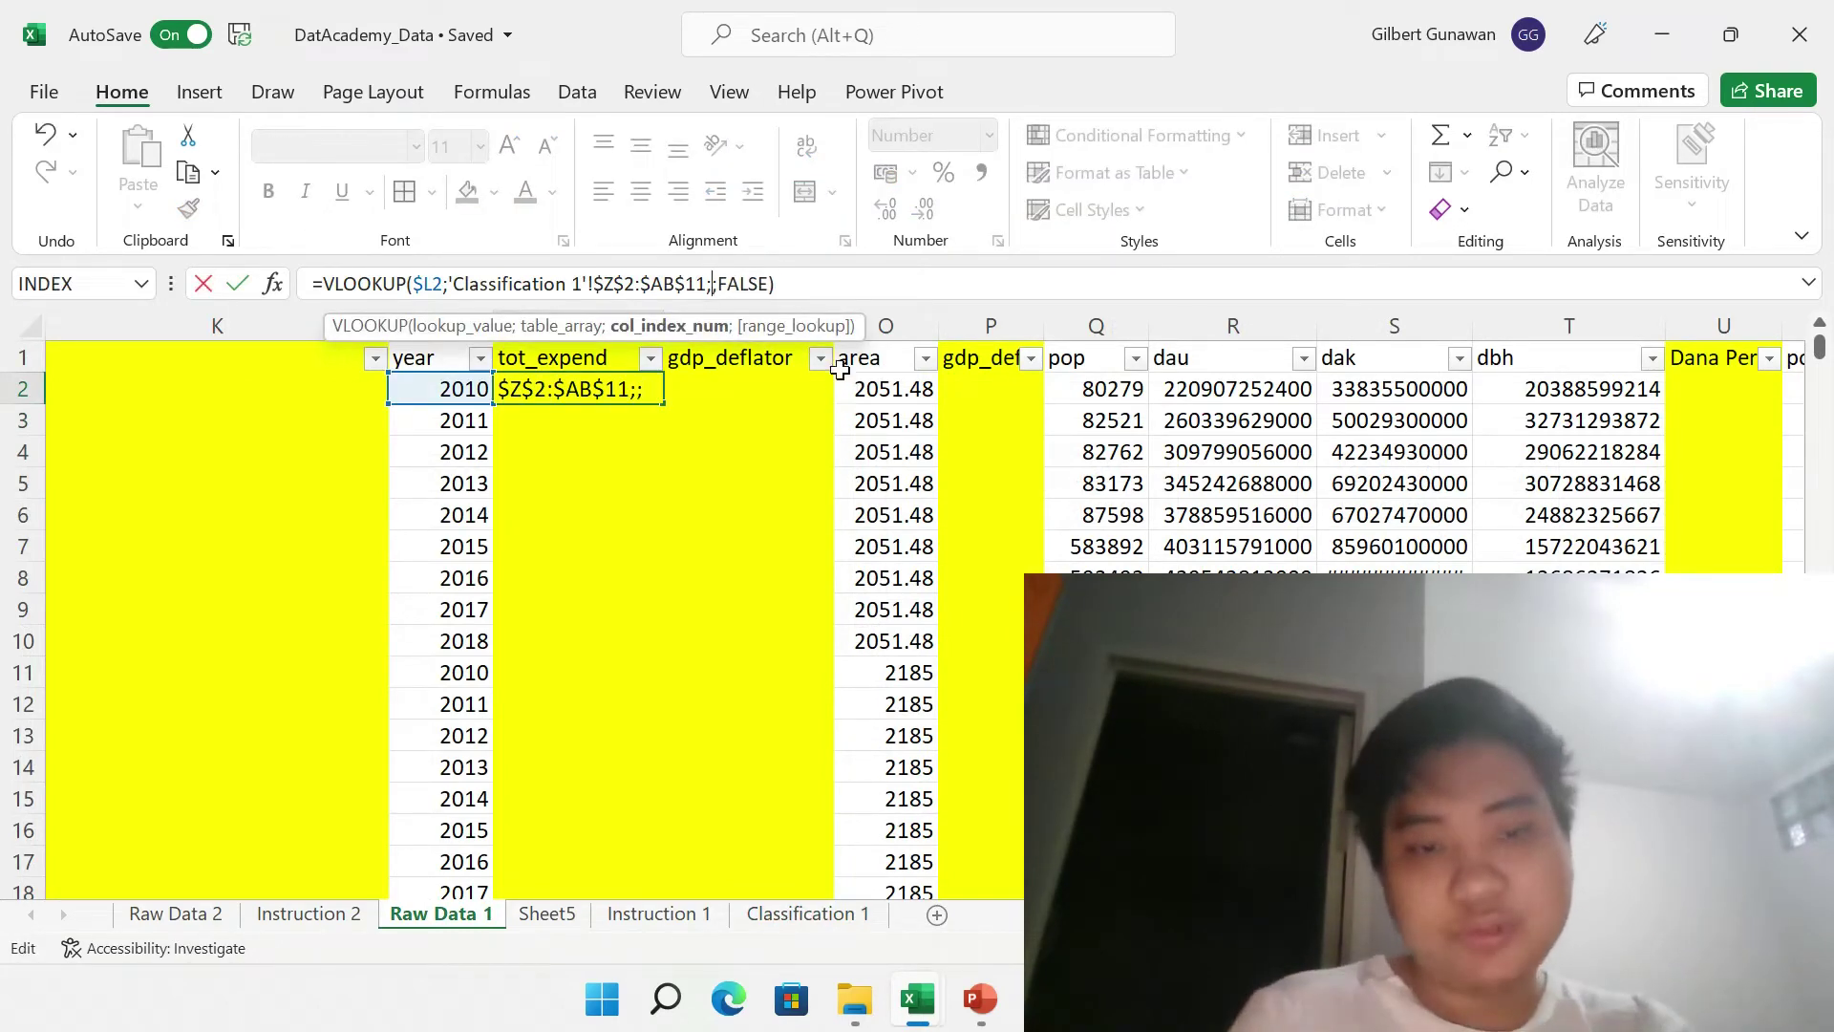
text(MATCH)
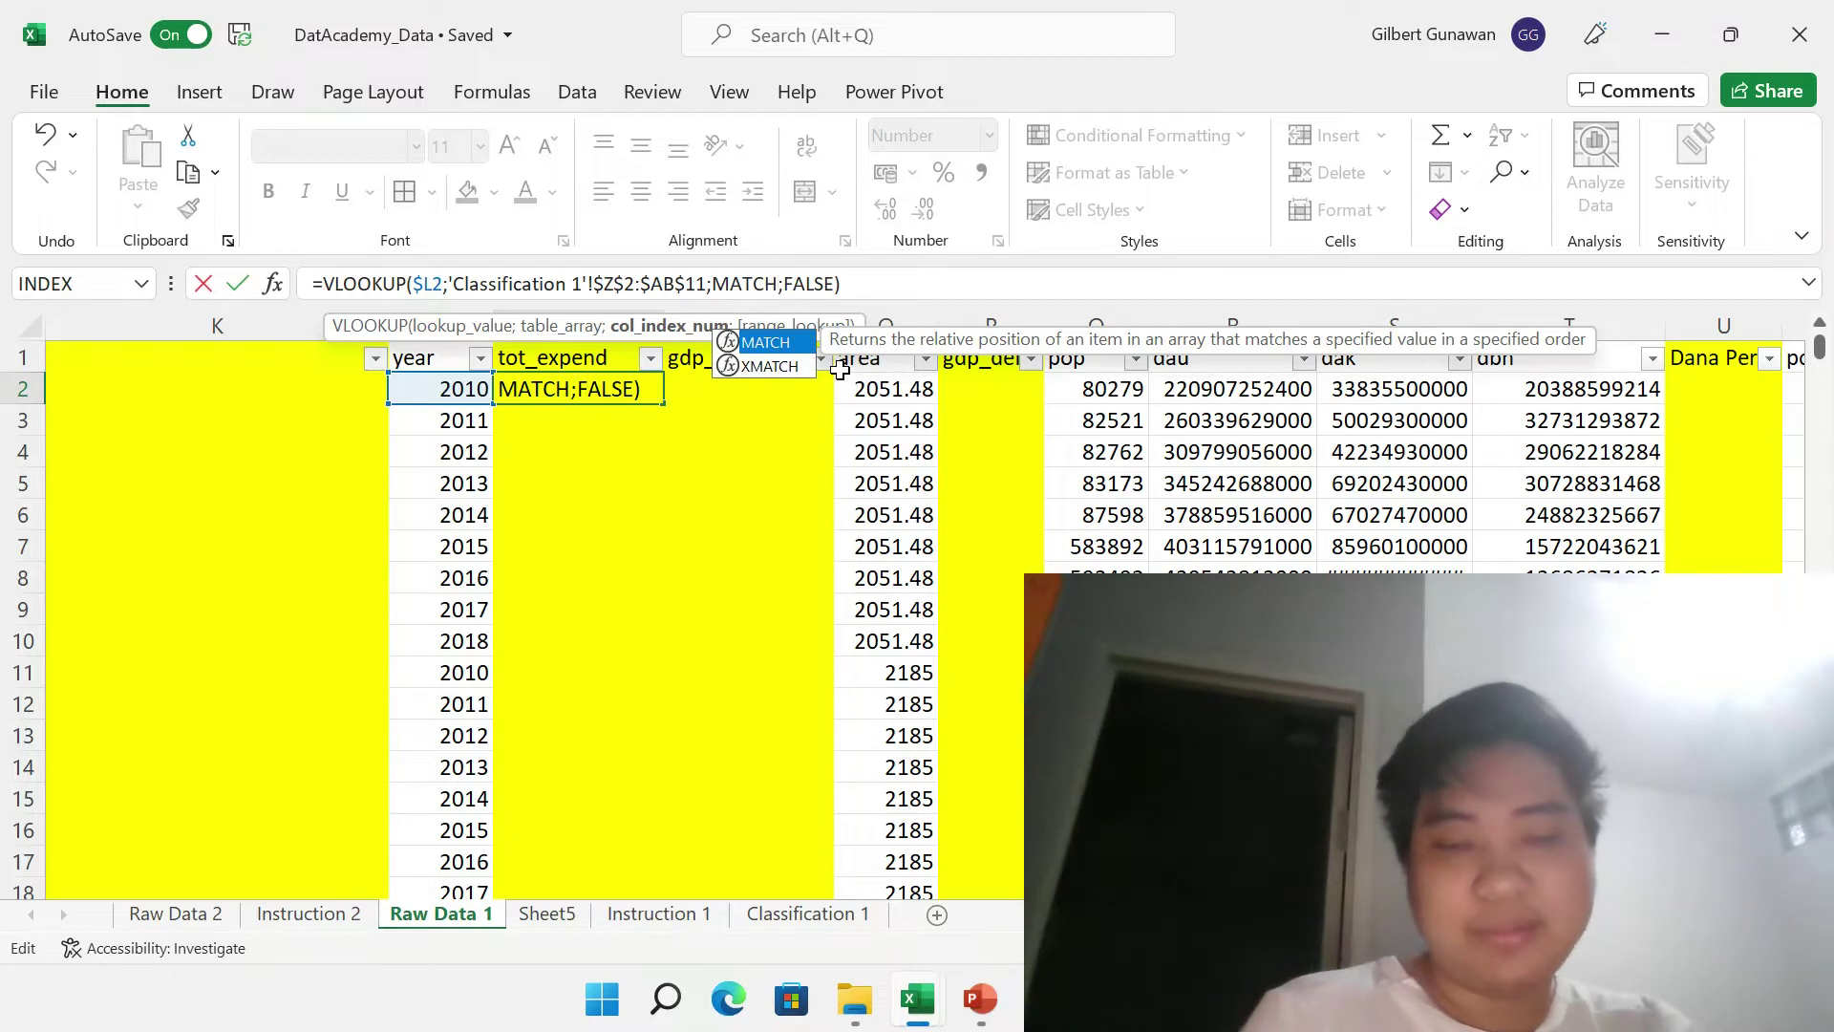
text(()
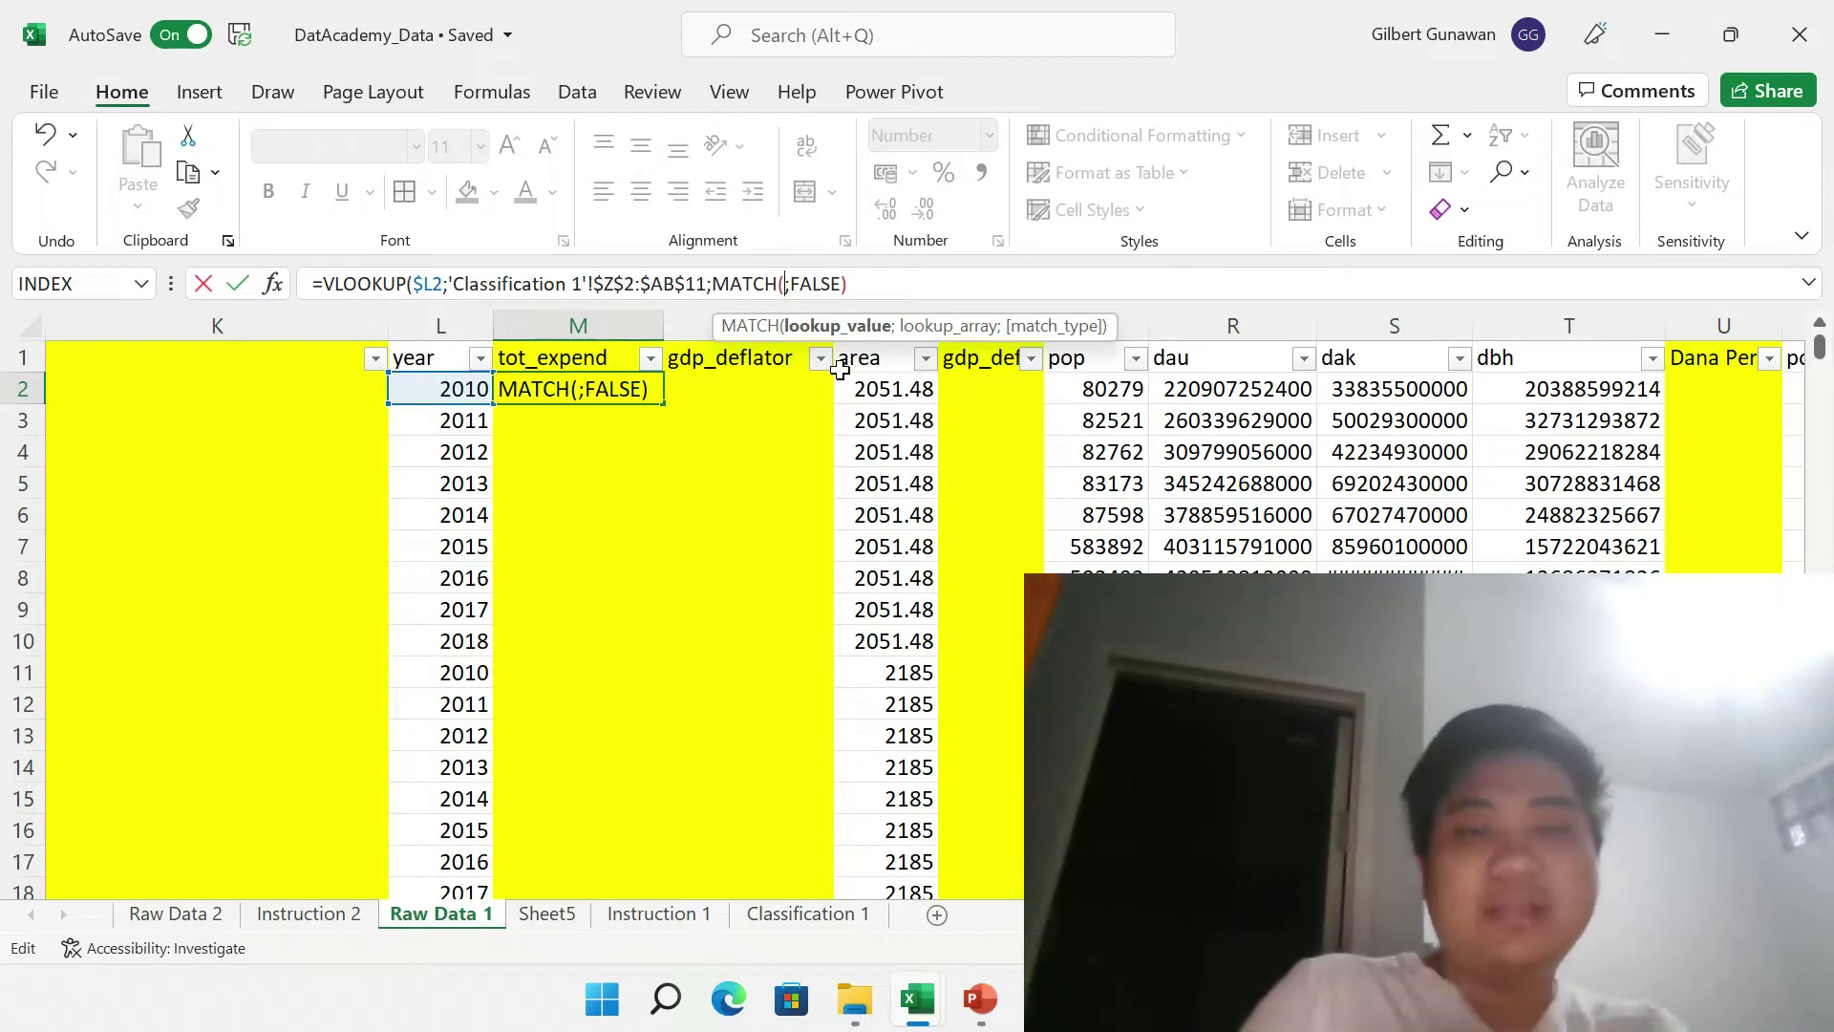
click(541, 358)
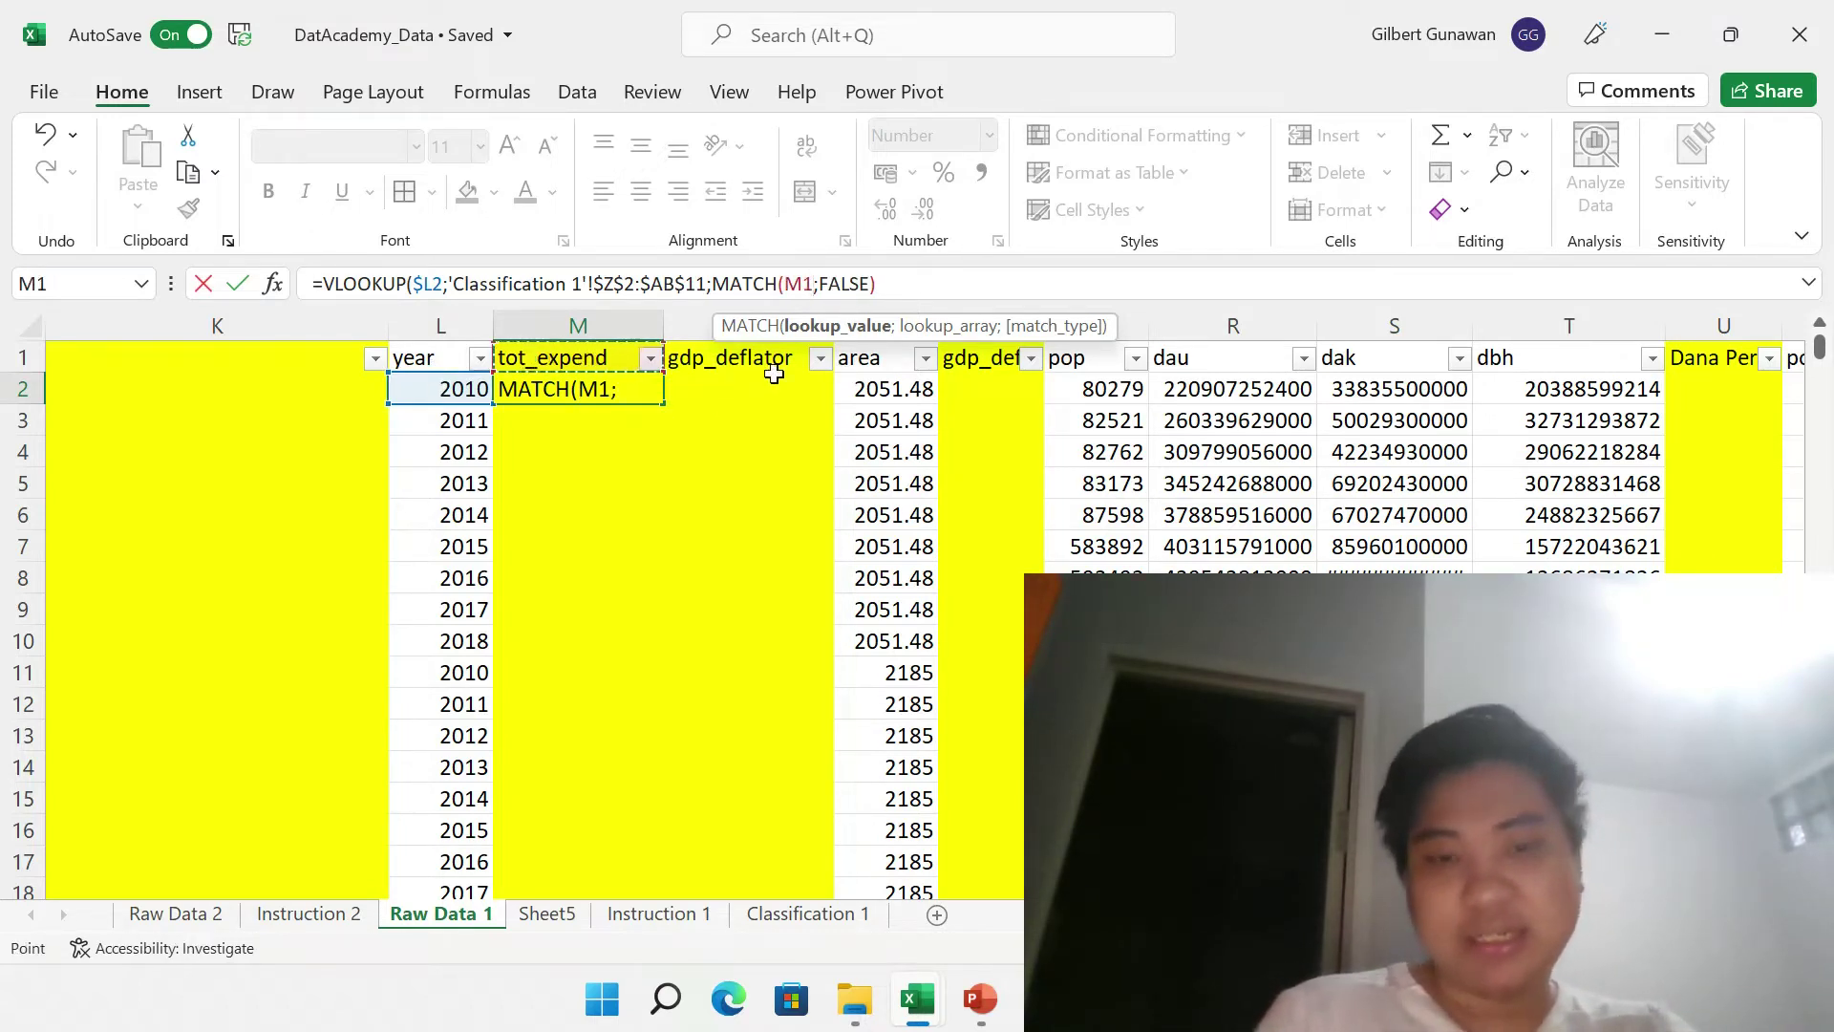
click(805, 286)
text($)
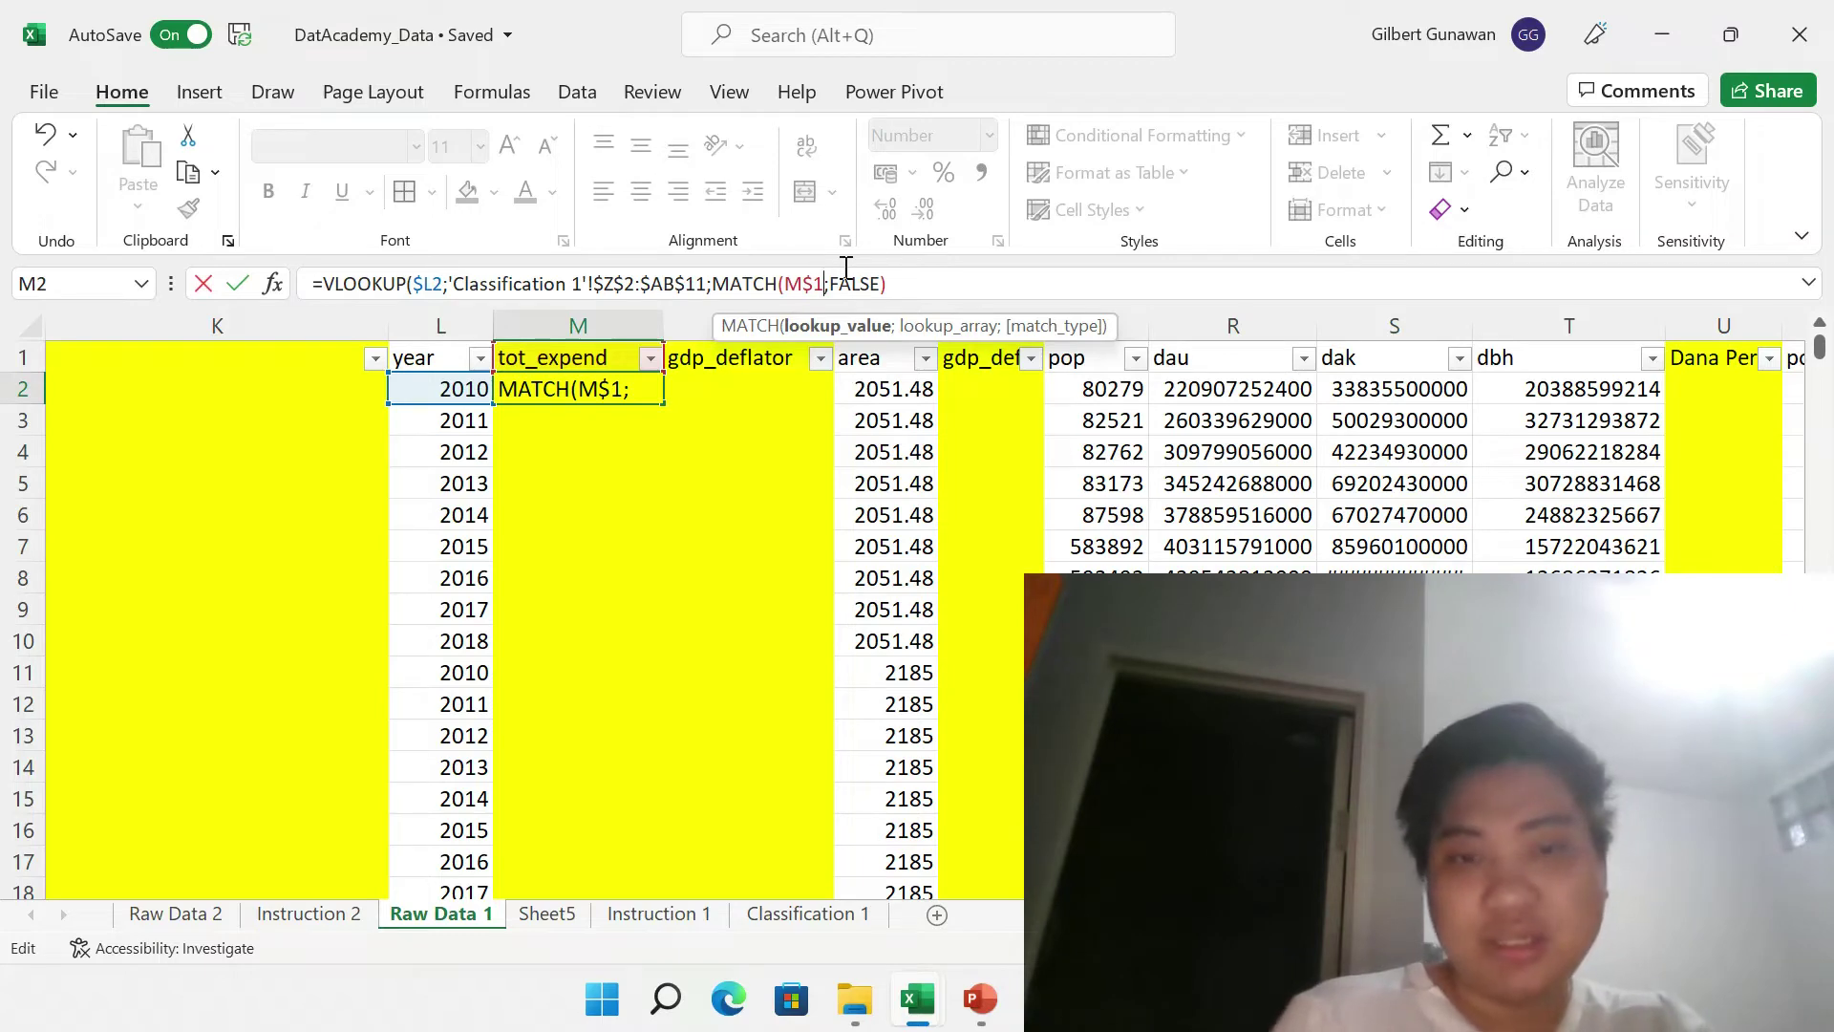
text(;)
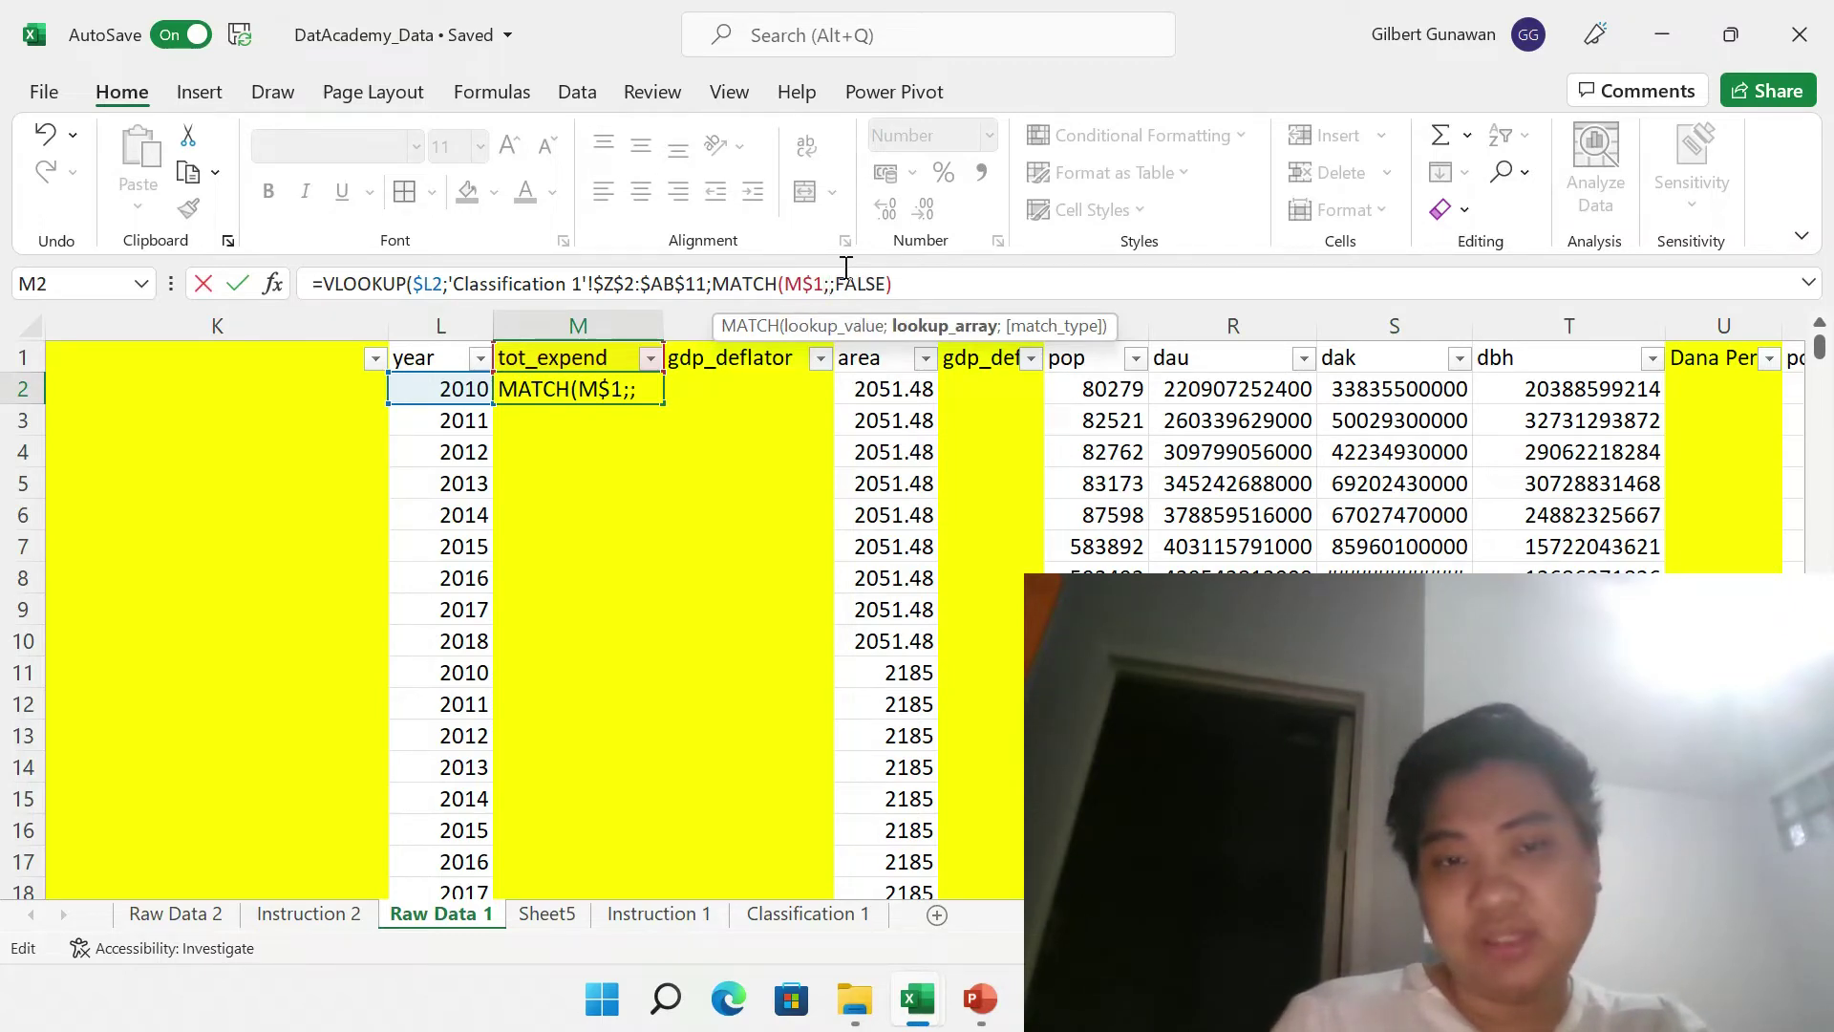
- Give MATCH the Classification 1 header range $Z$2:$AB$2 with match type 1 and commit
click(764, 919)
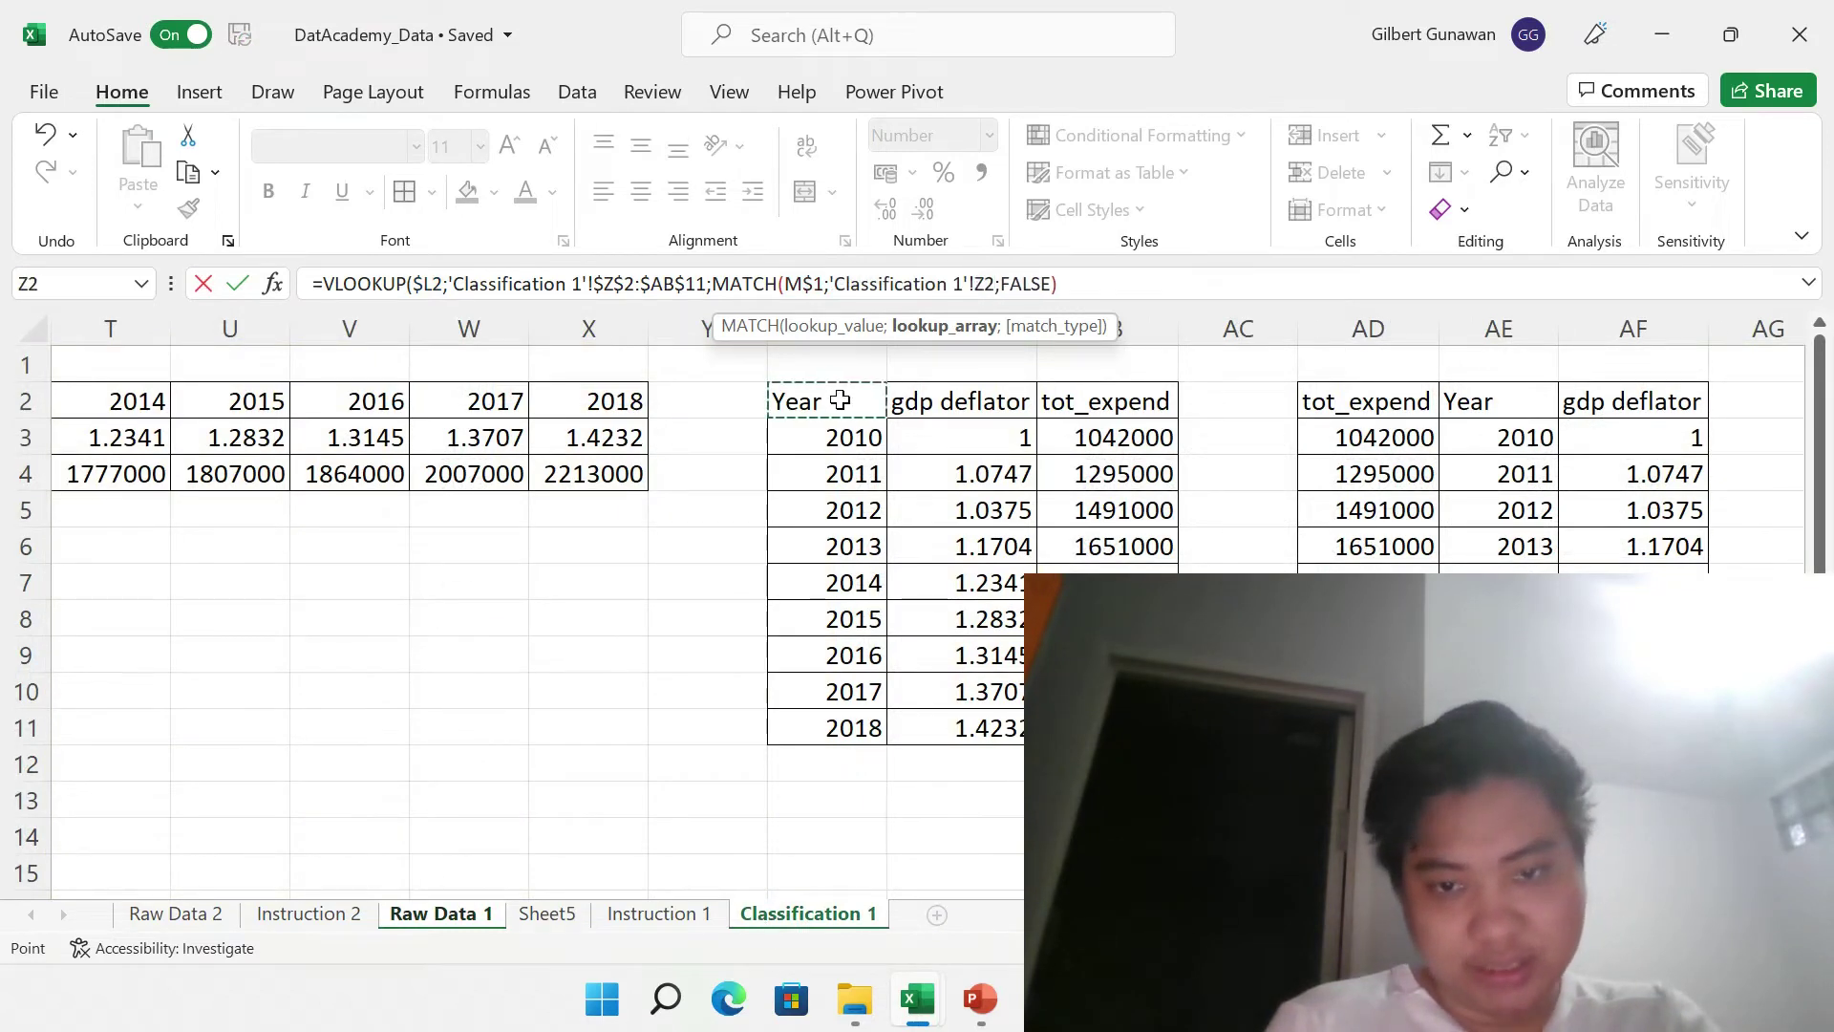
drag(840, 400, 1080, 407)
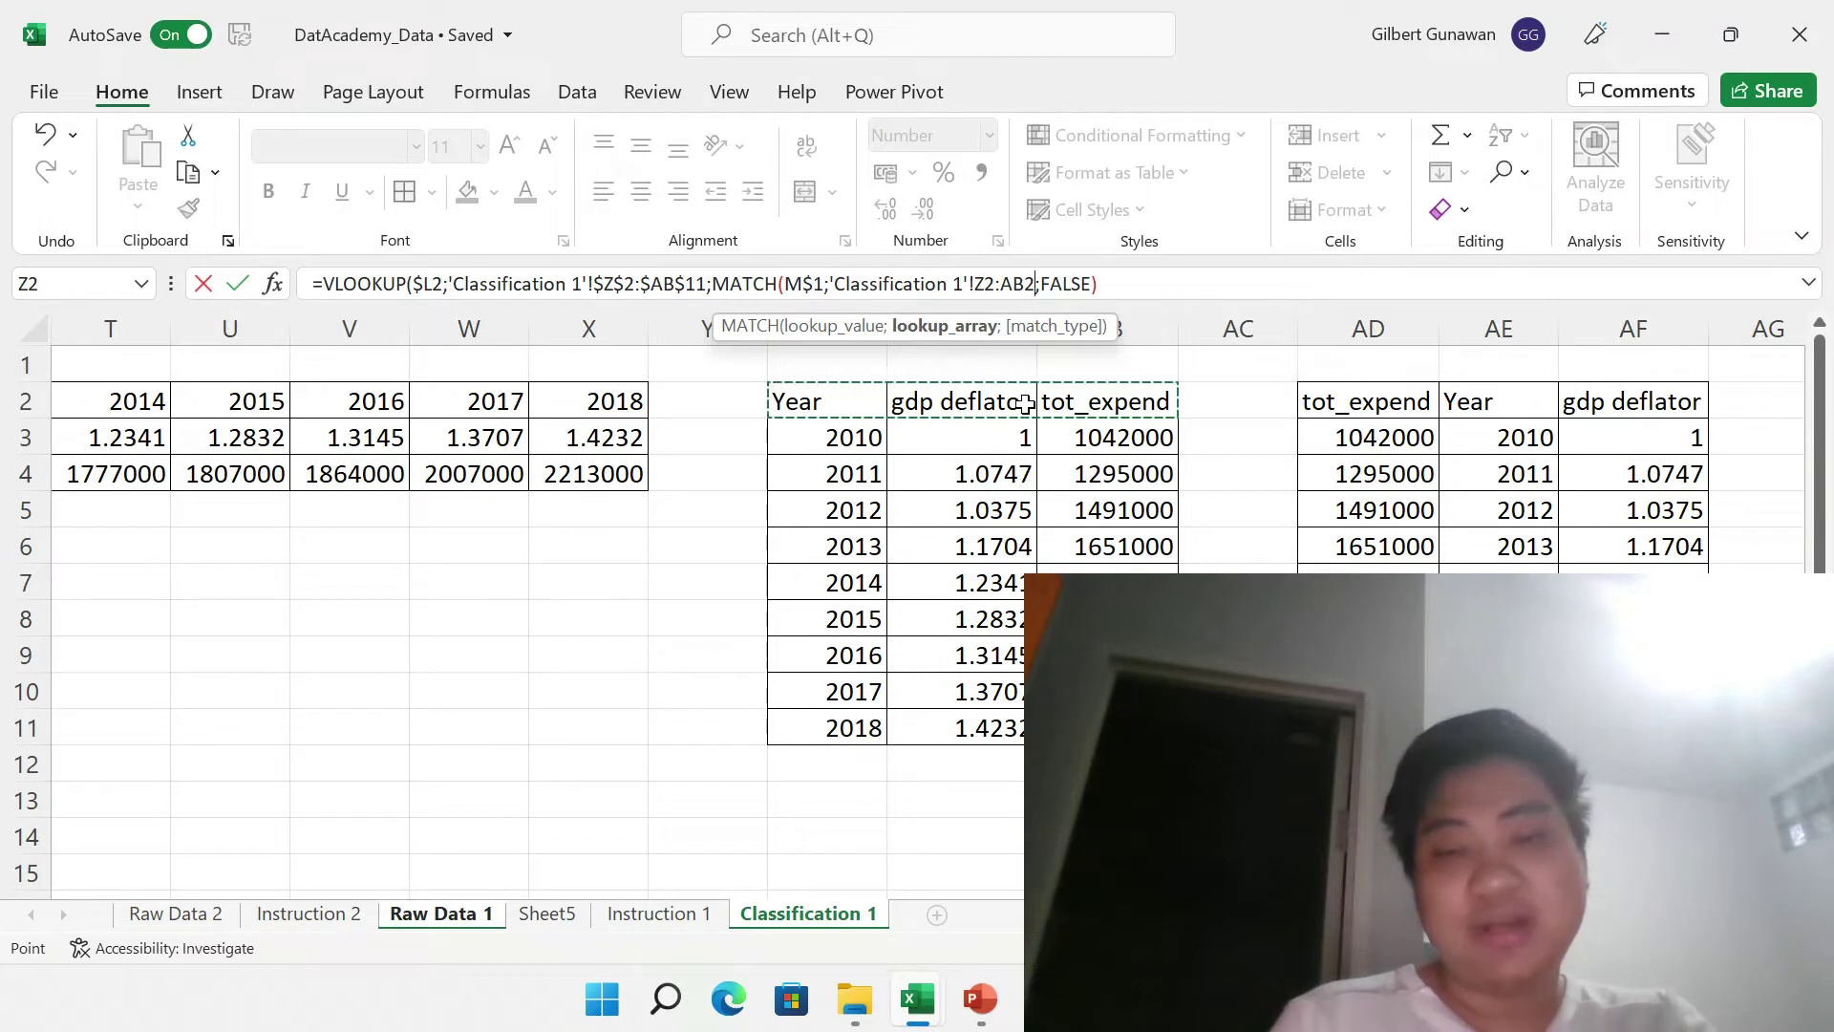
click(977, 287)
text($2)
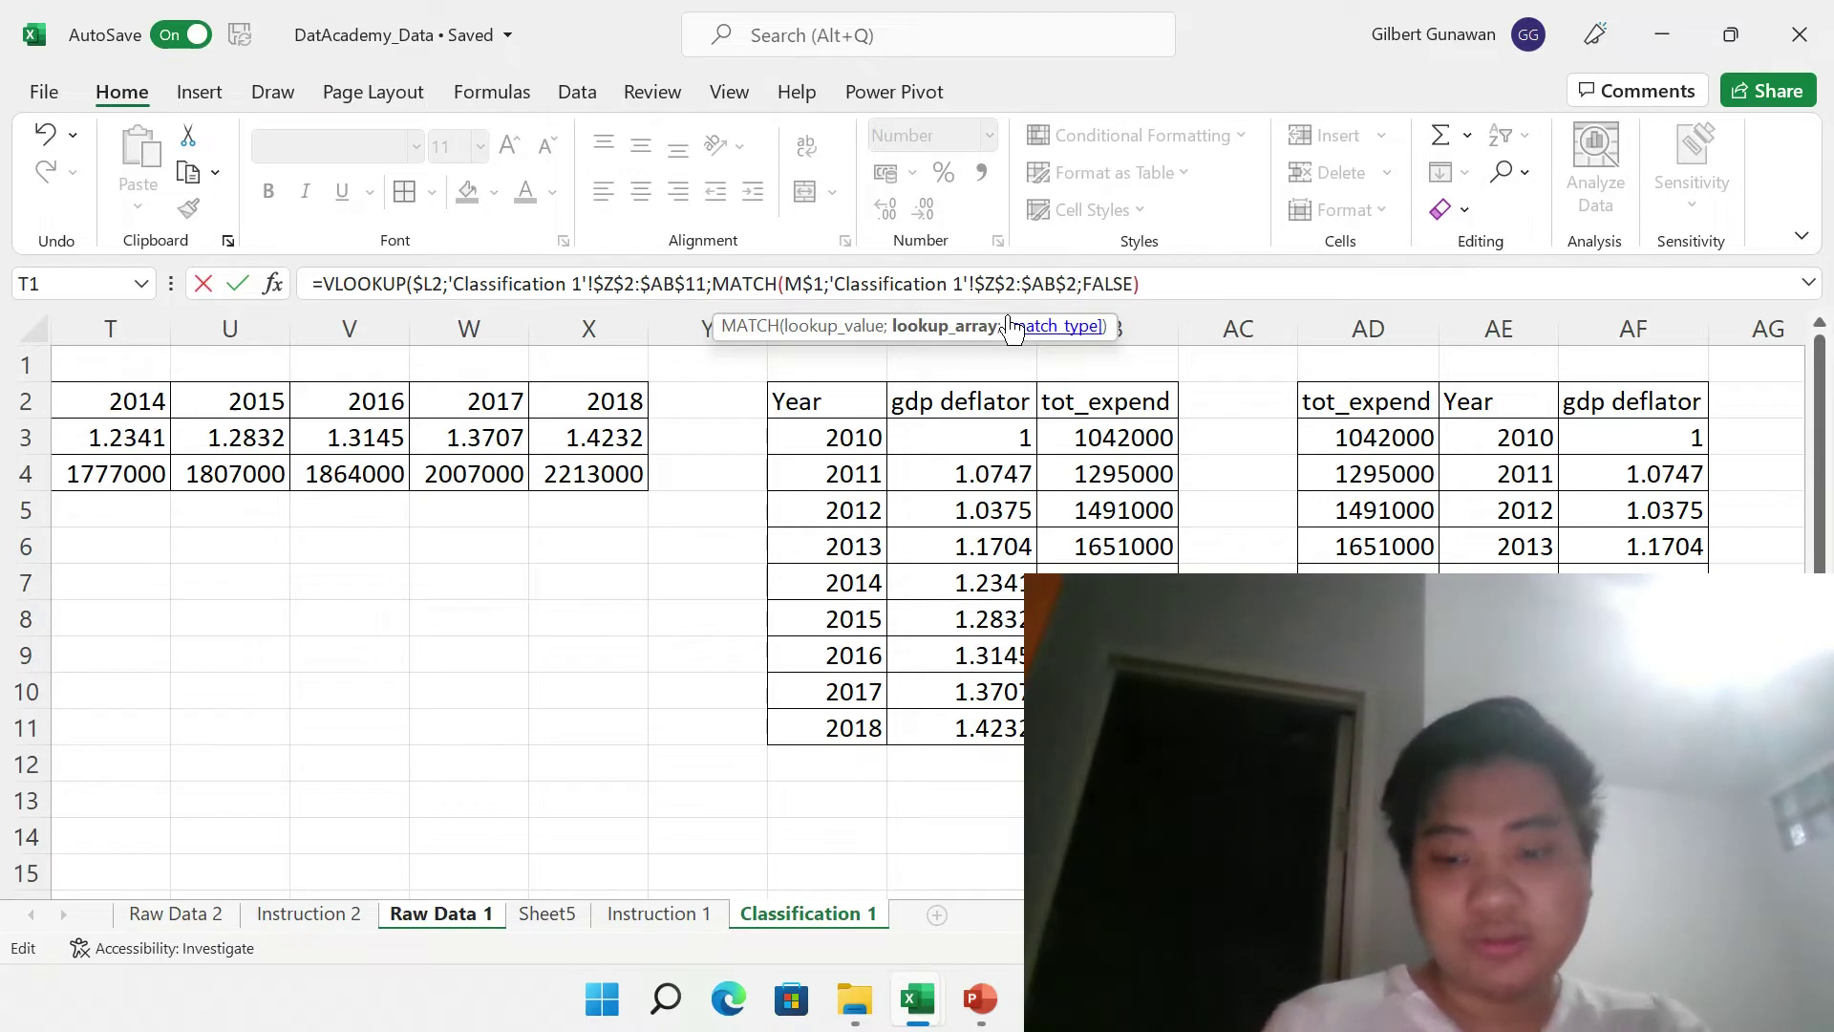
text(;0)
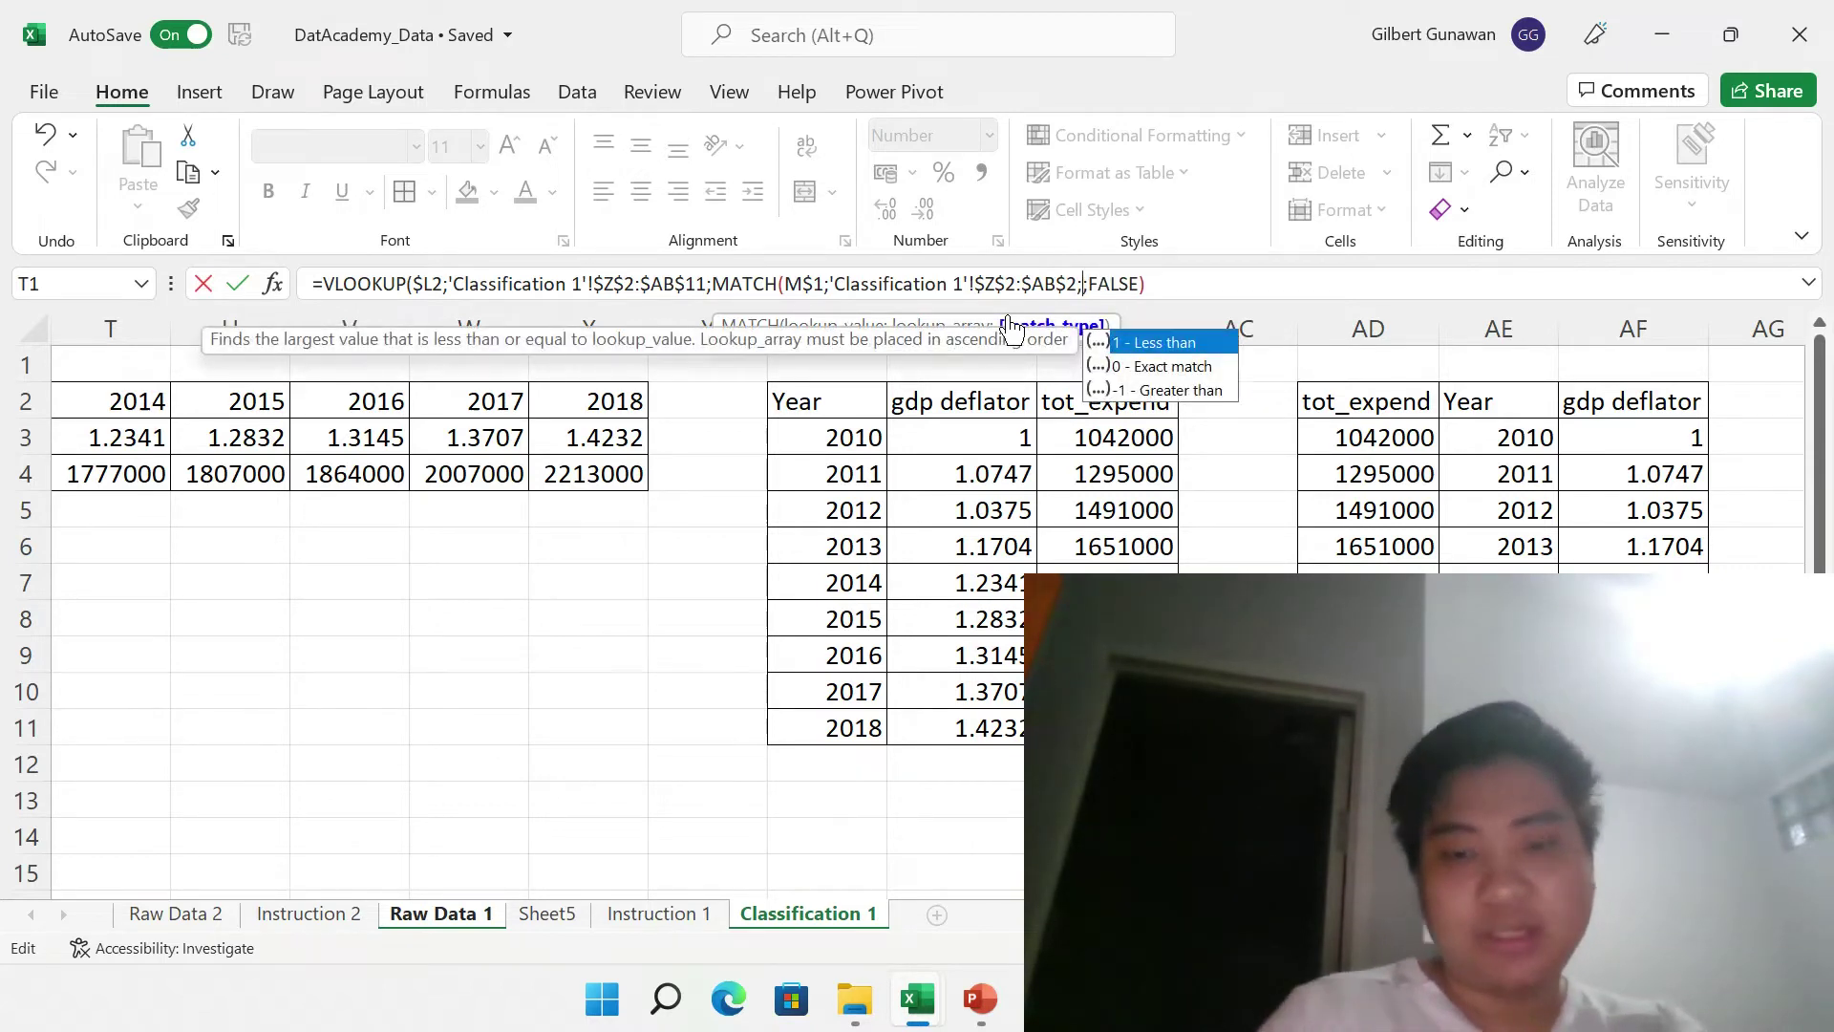
text(/;)
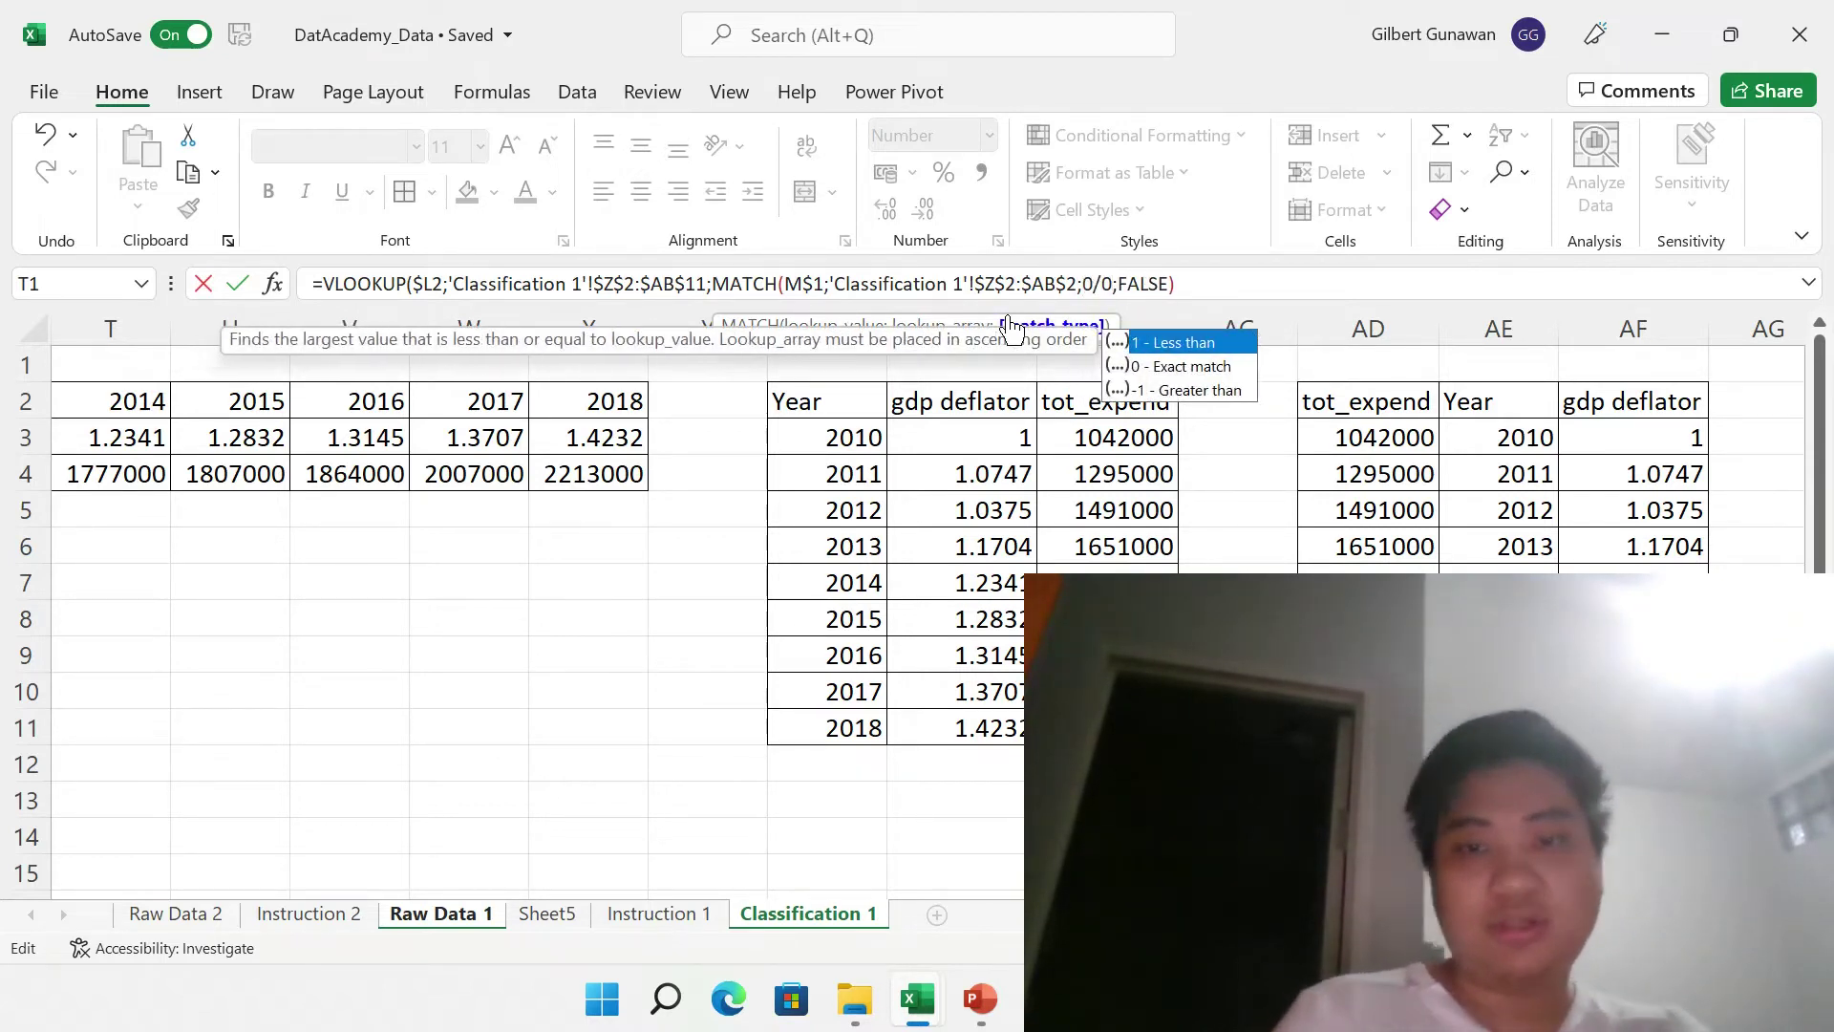
key(BackSpace)
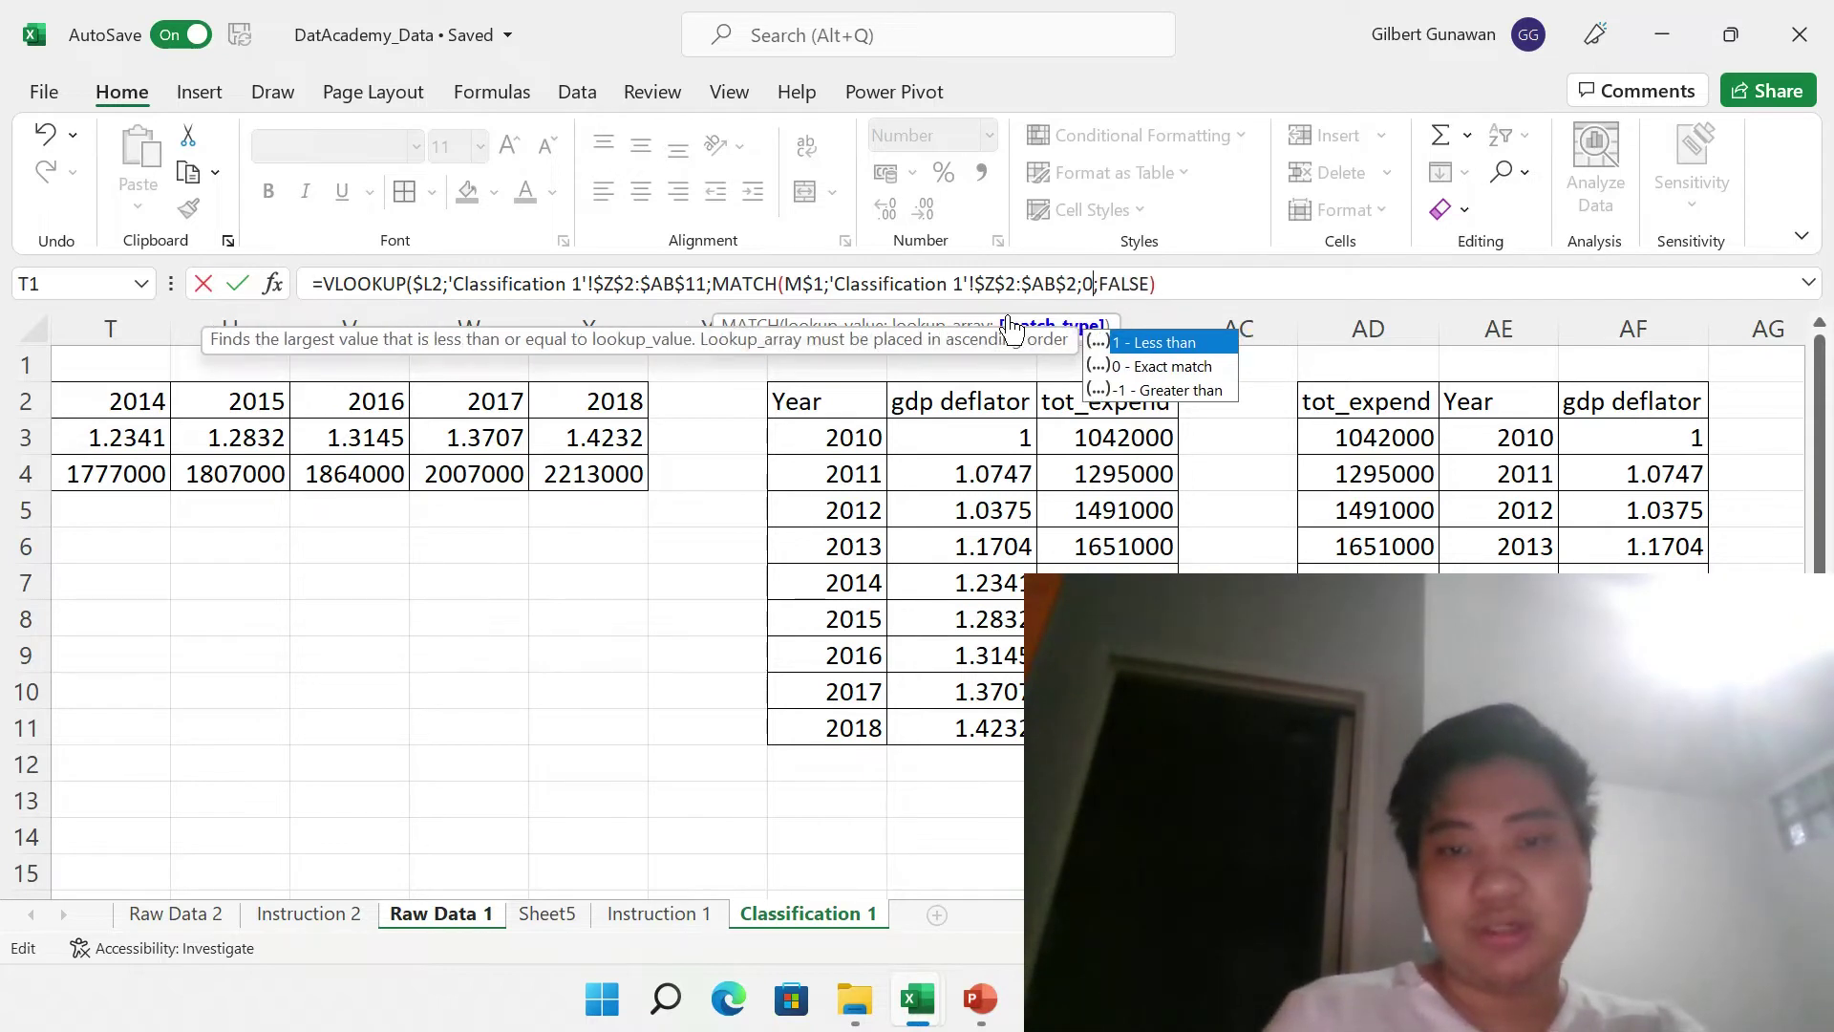
key(BackSpace)
key(BackSpace)
text(;1)
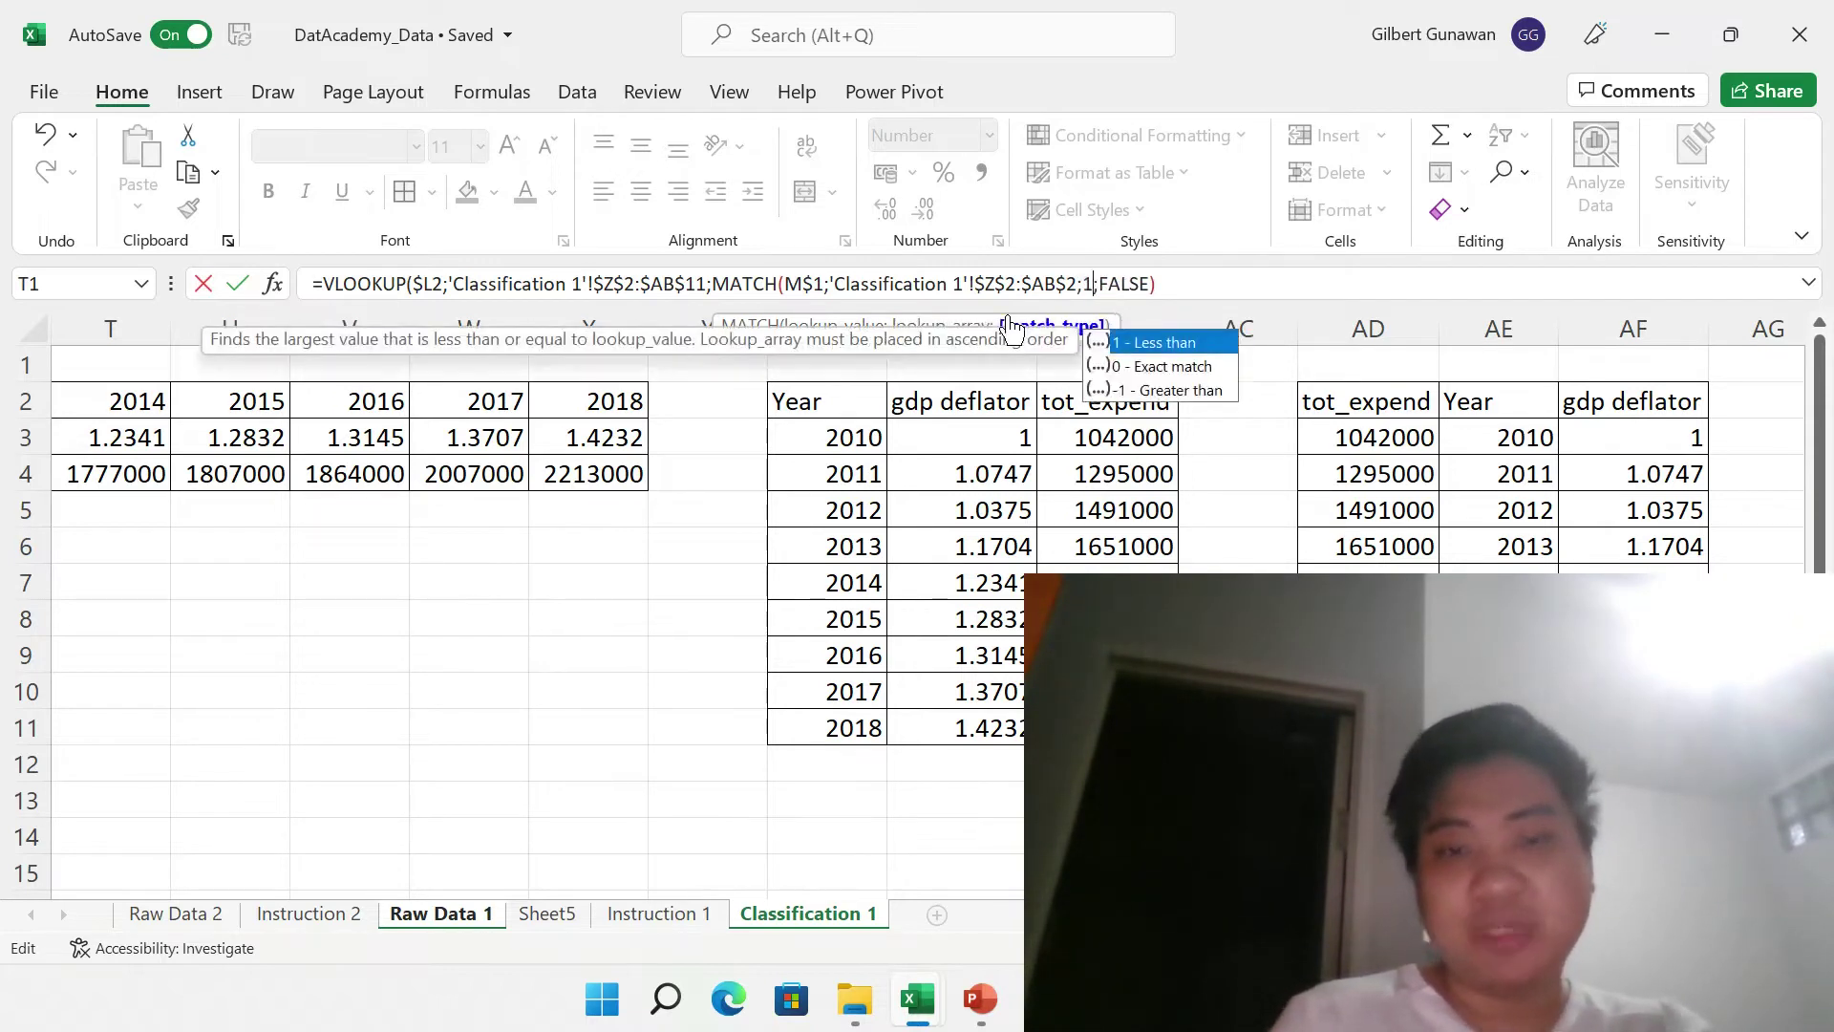
text())
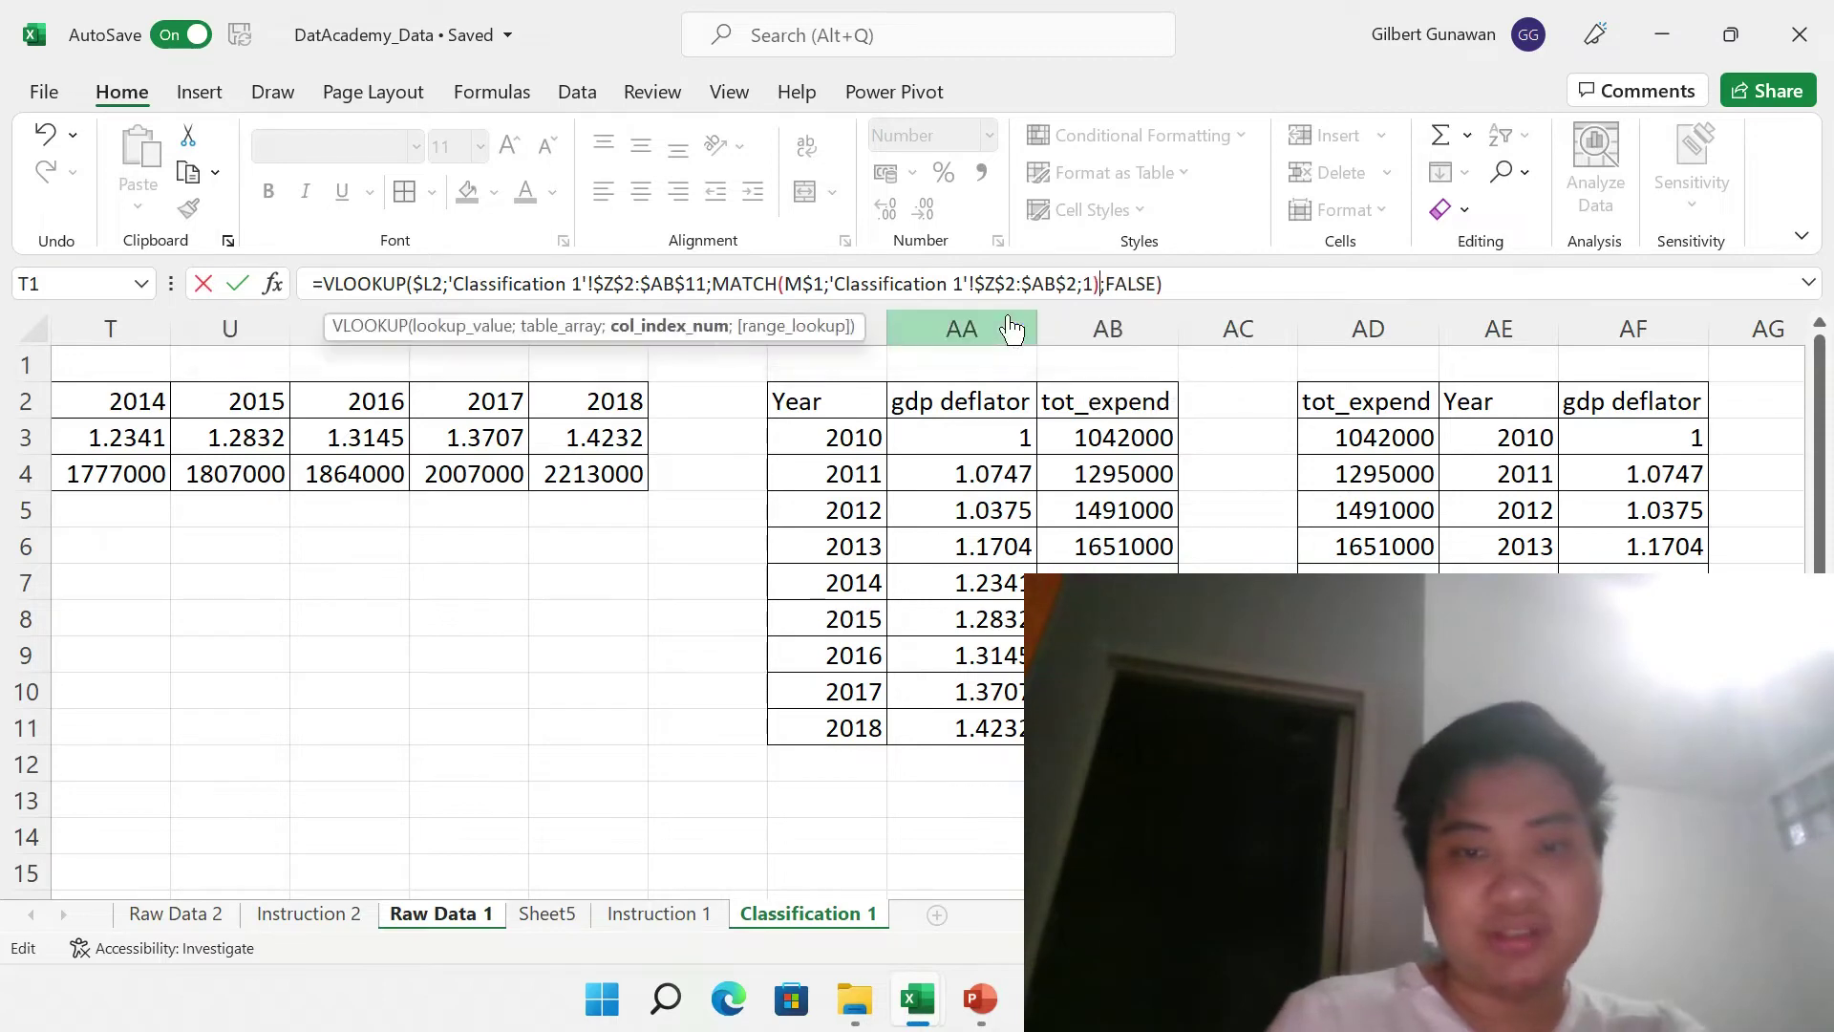
key(Return)
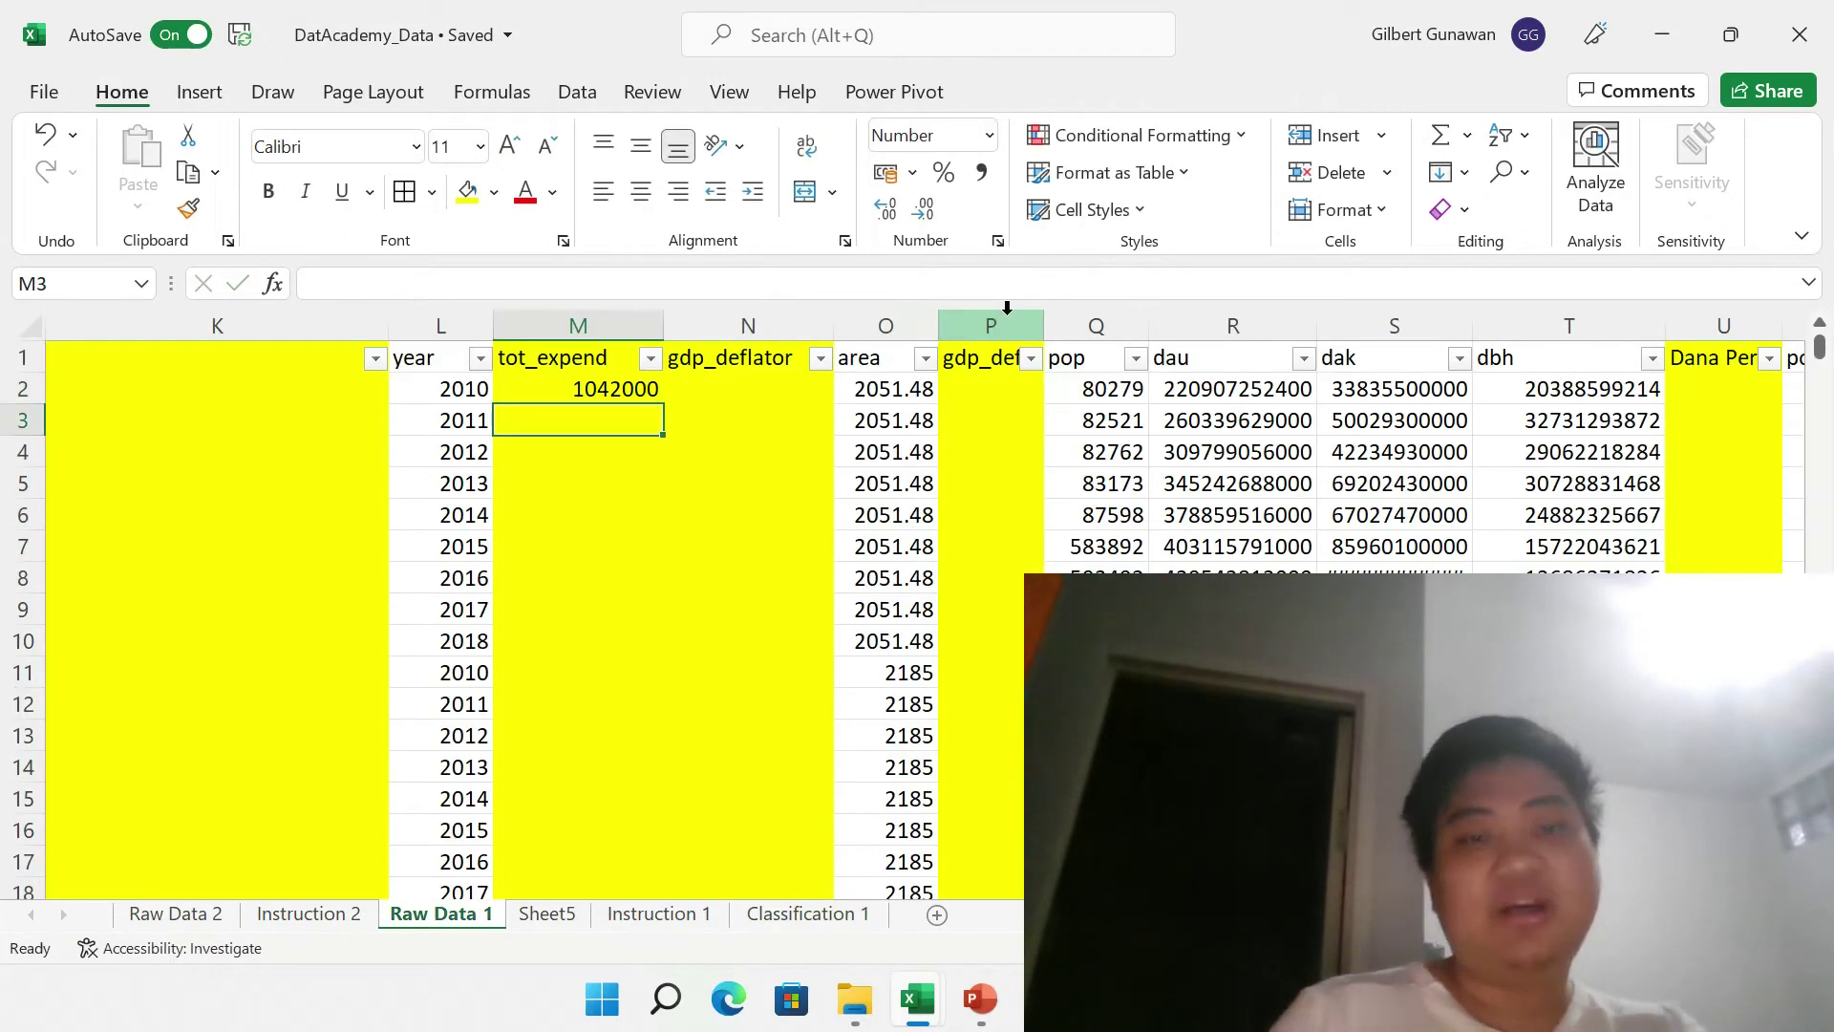
- Copy M2's lookup formula into N2 and fill both columns down the whole table
key(Up)
drag(664, 409, 817, 403)
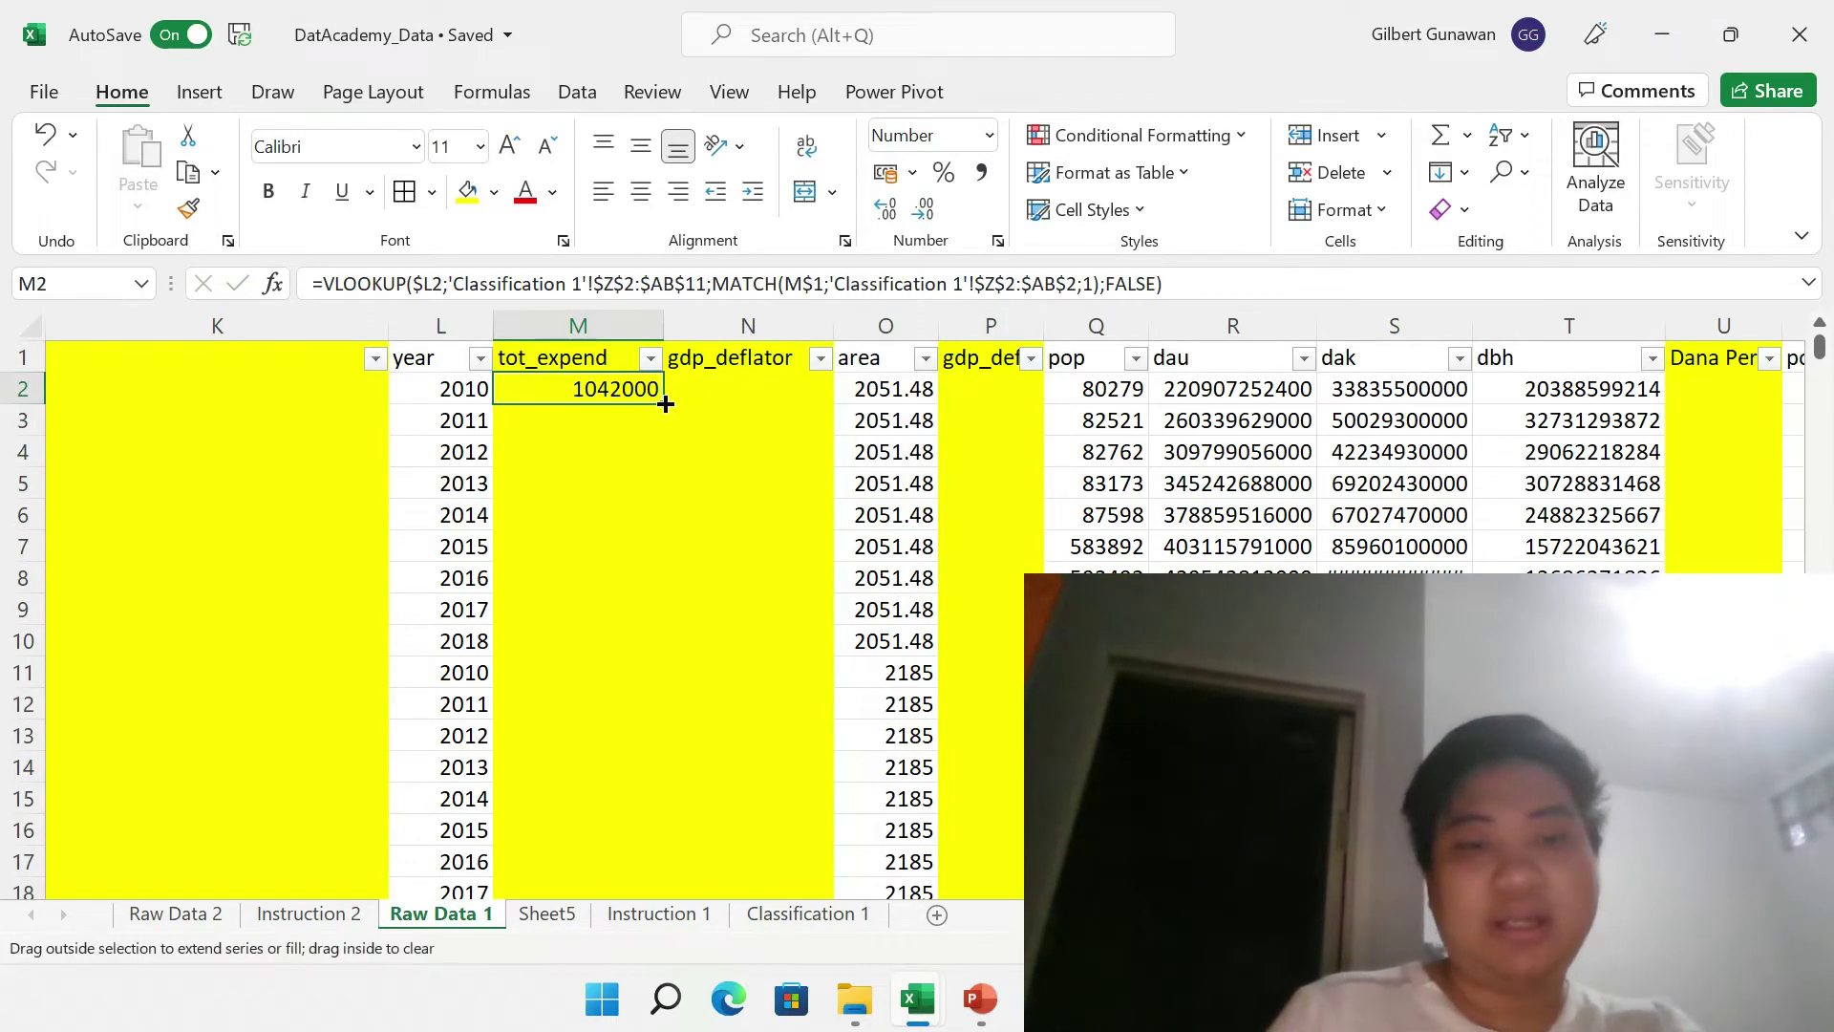
double_click(831, 406)
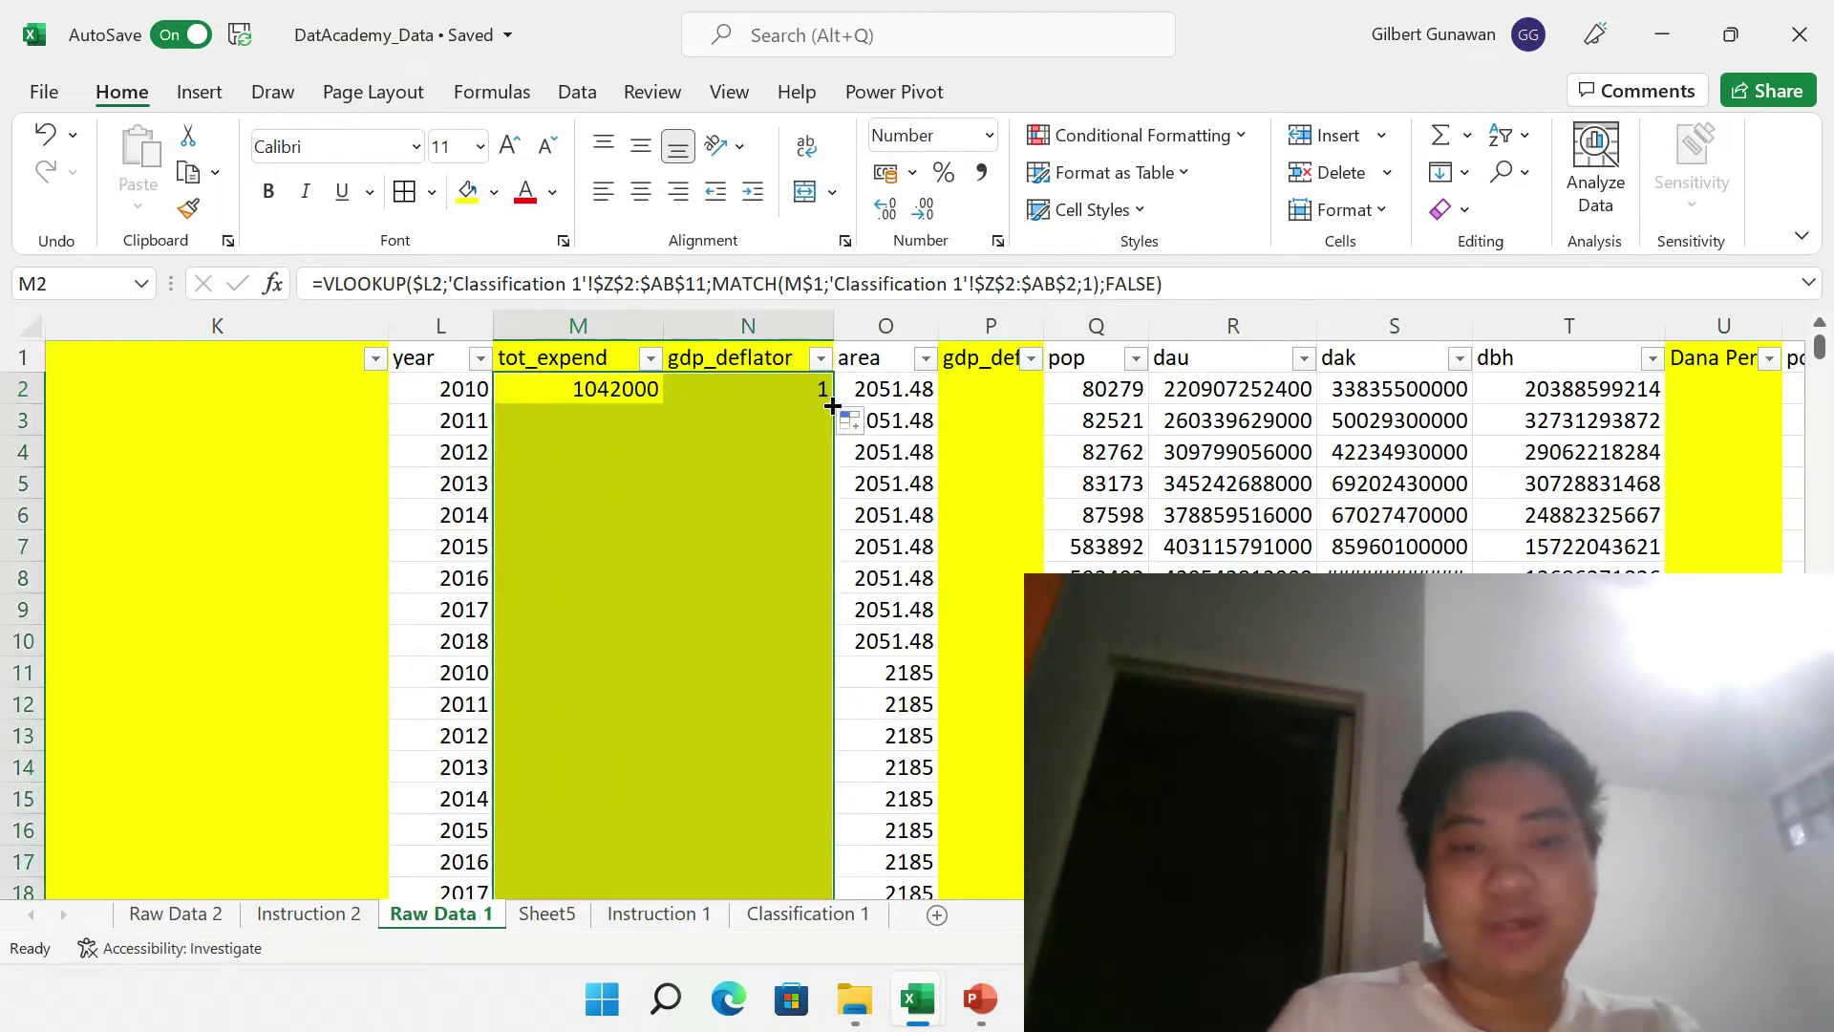
click(730, 555)
- Show the gdp_deflator column with four decimal places using Increase Decimal
click(753, 398)
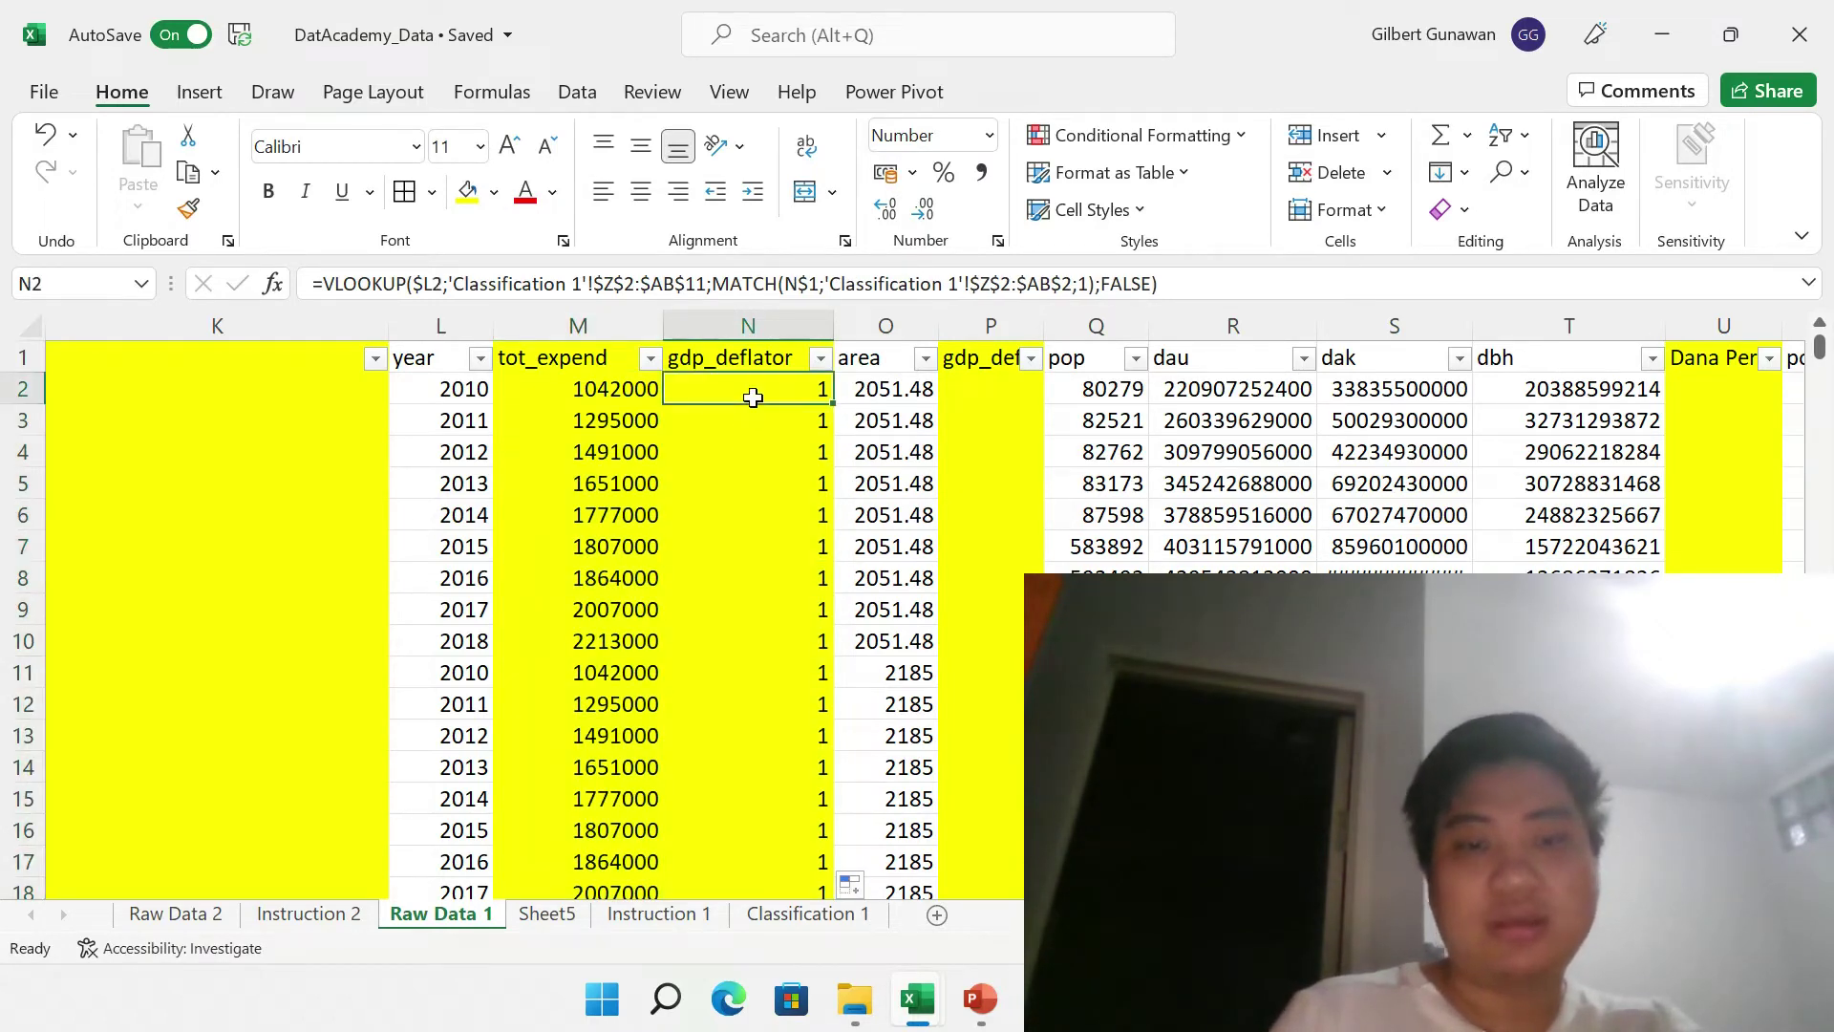
key(ctrl+shift+Up)
key(ctrl+shift+Down)
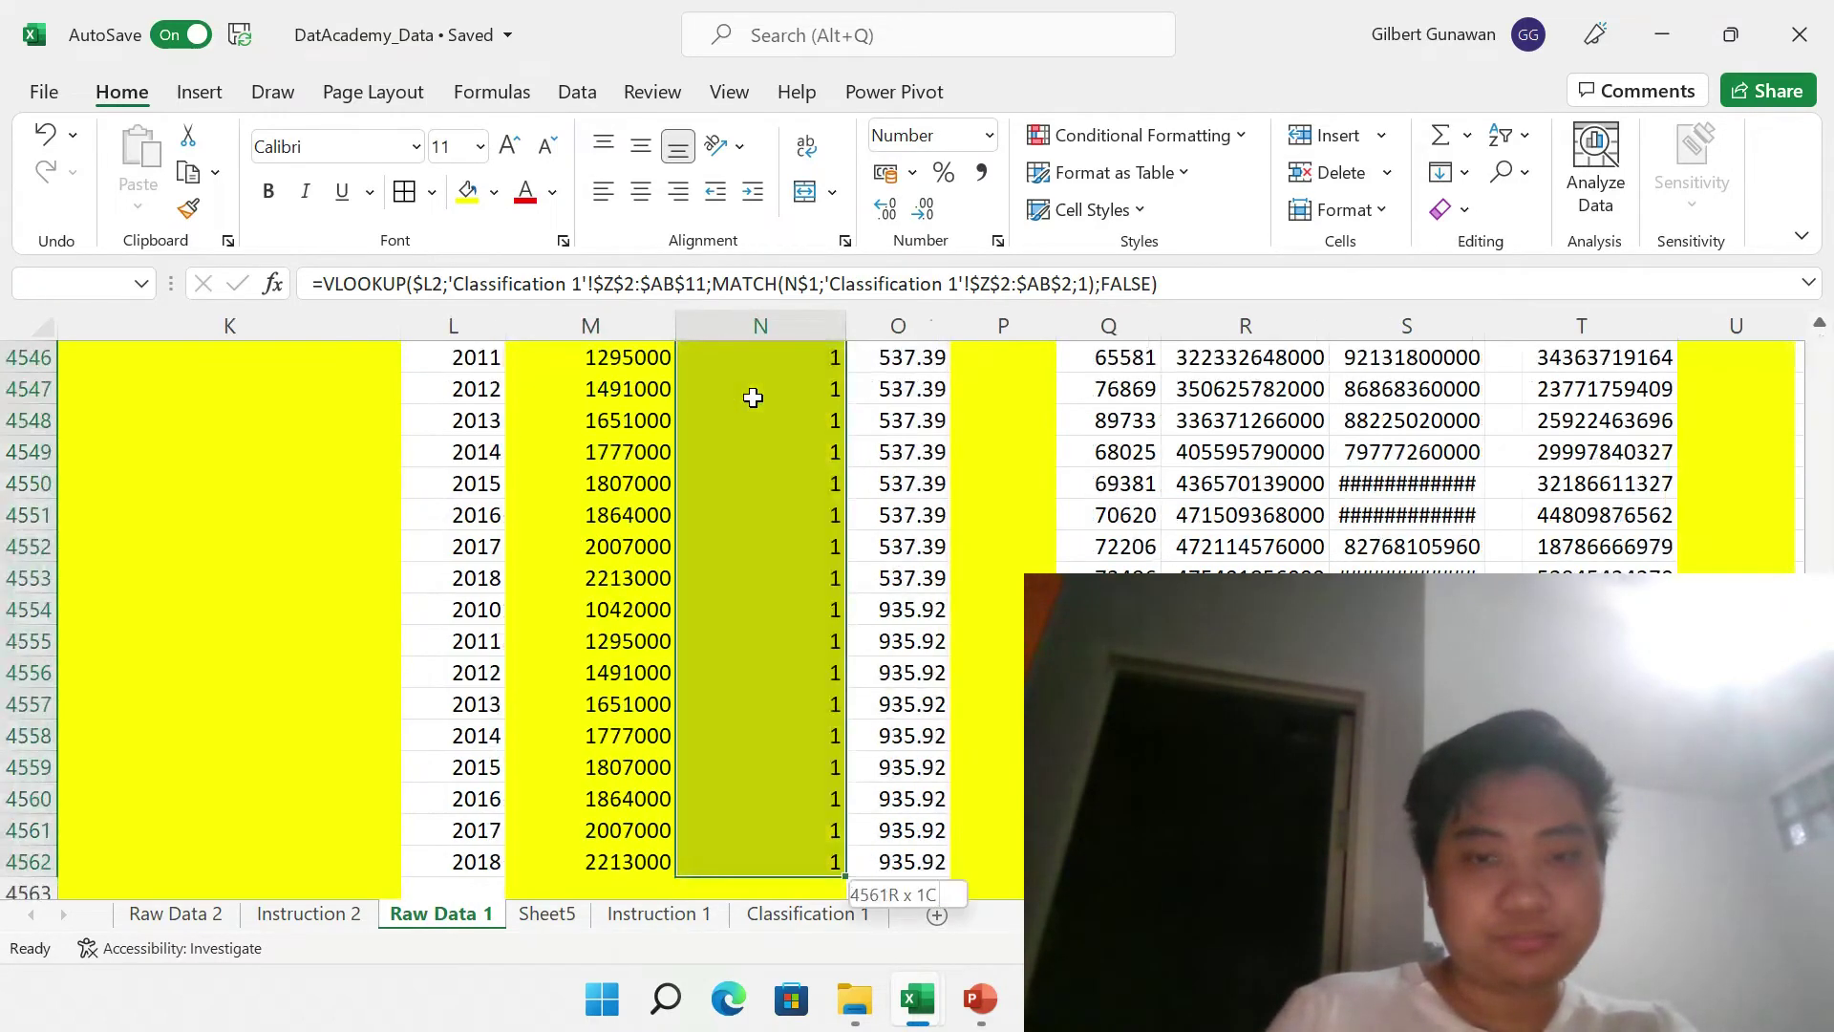
key(ctrl+shift+Down)
key(ctrl+shift+Up)
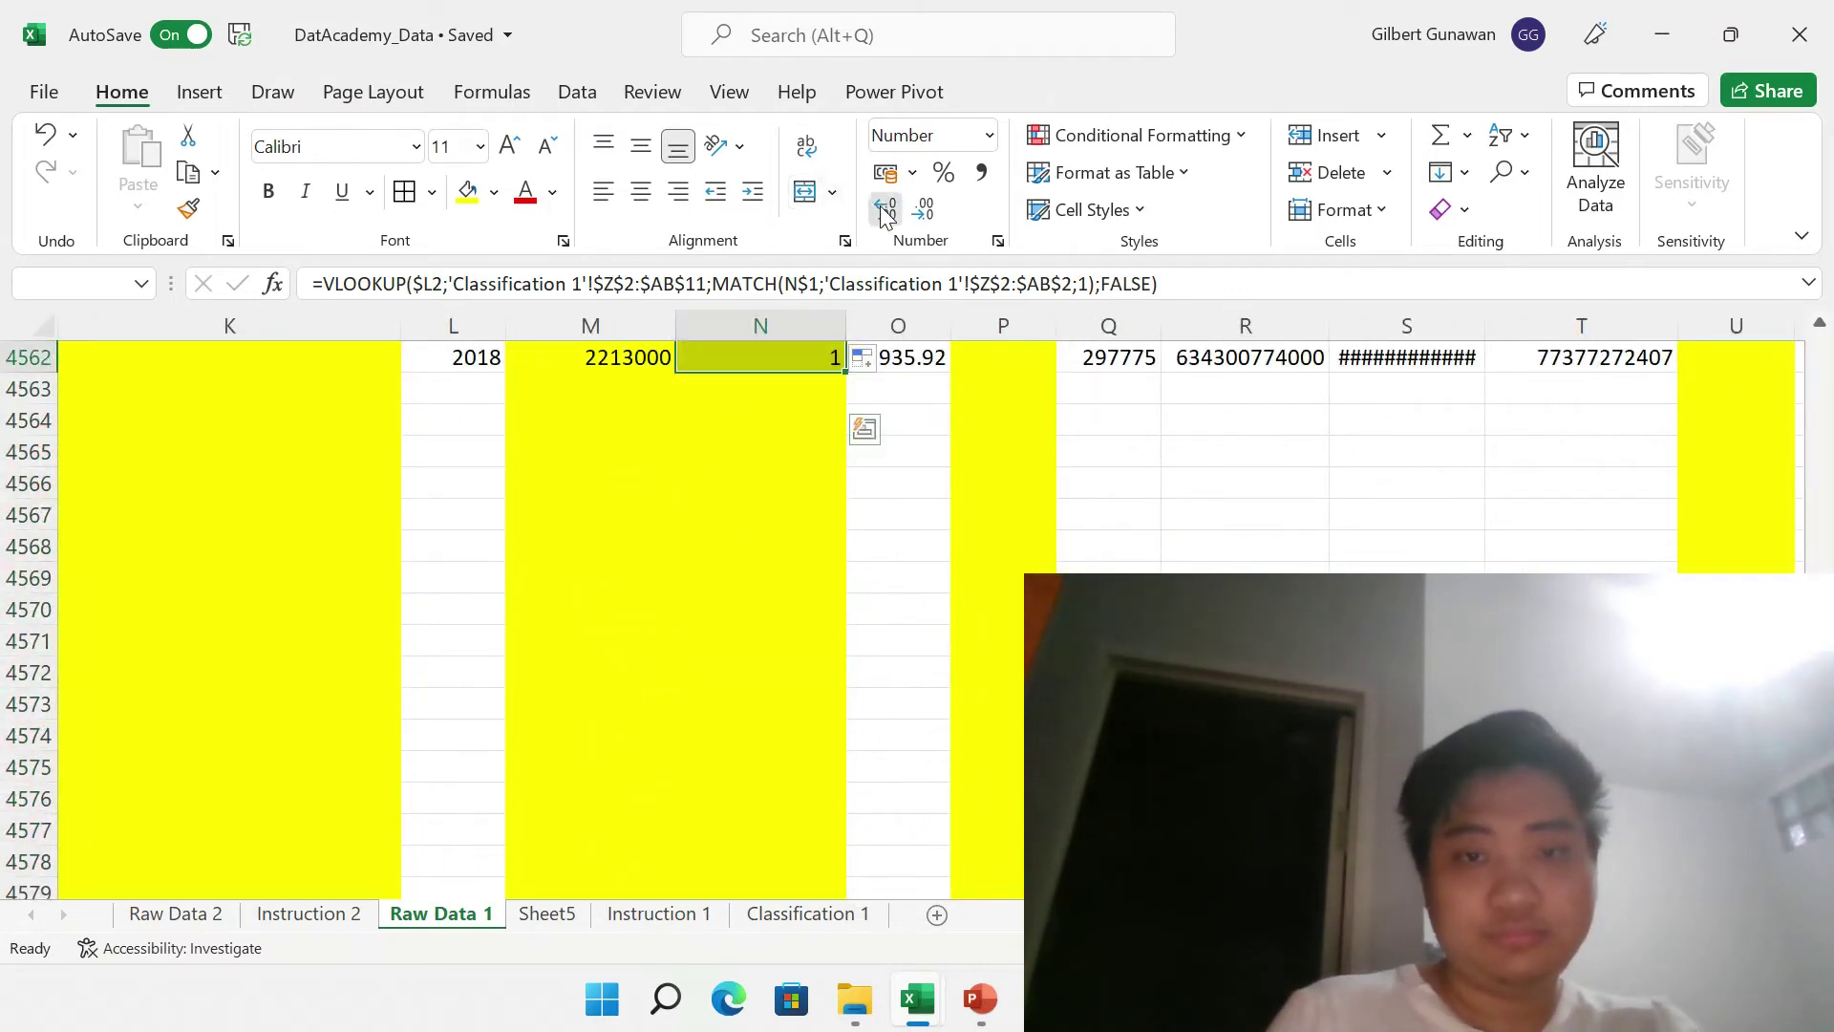
click(886, 212)
click(886, 212)
click(886, 212)
click(783, 413)
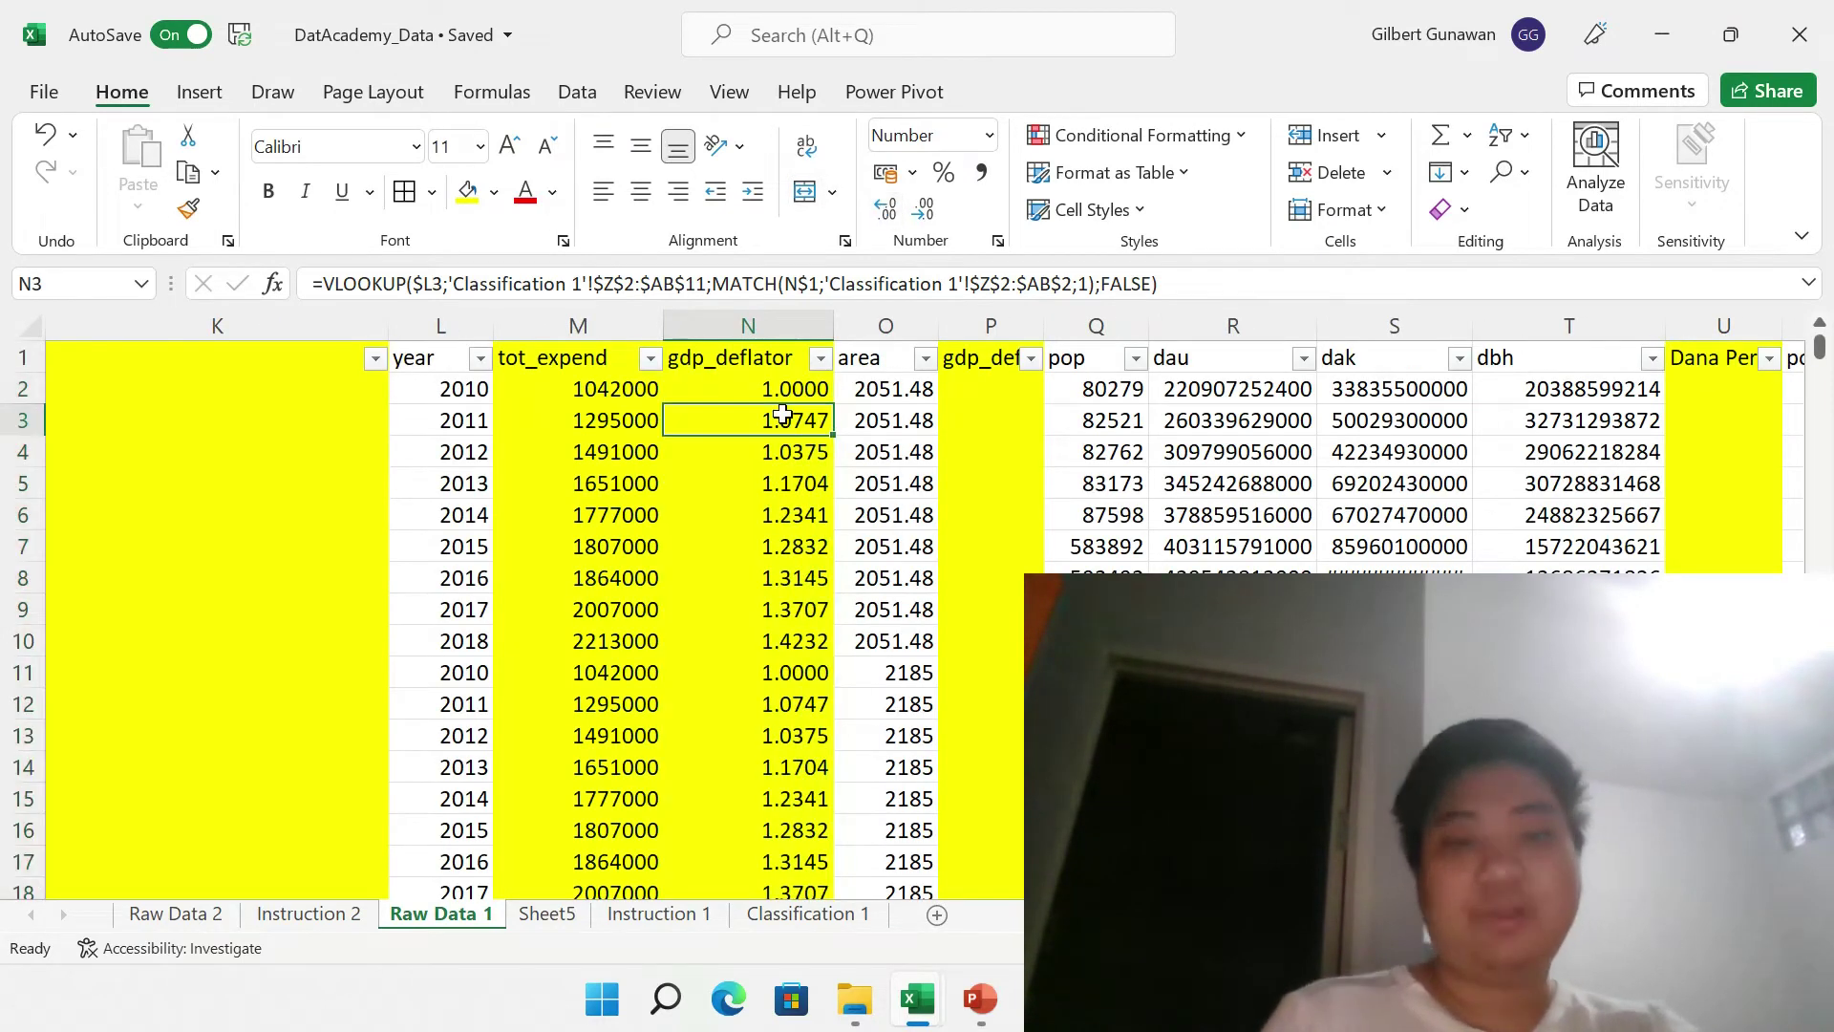
key(alt+Tab)
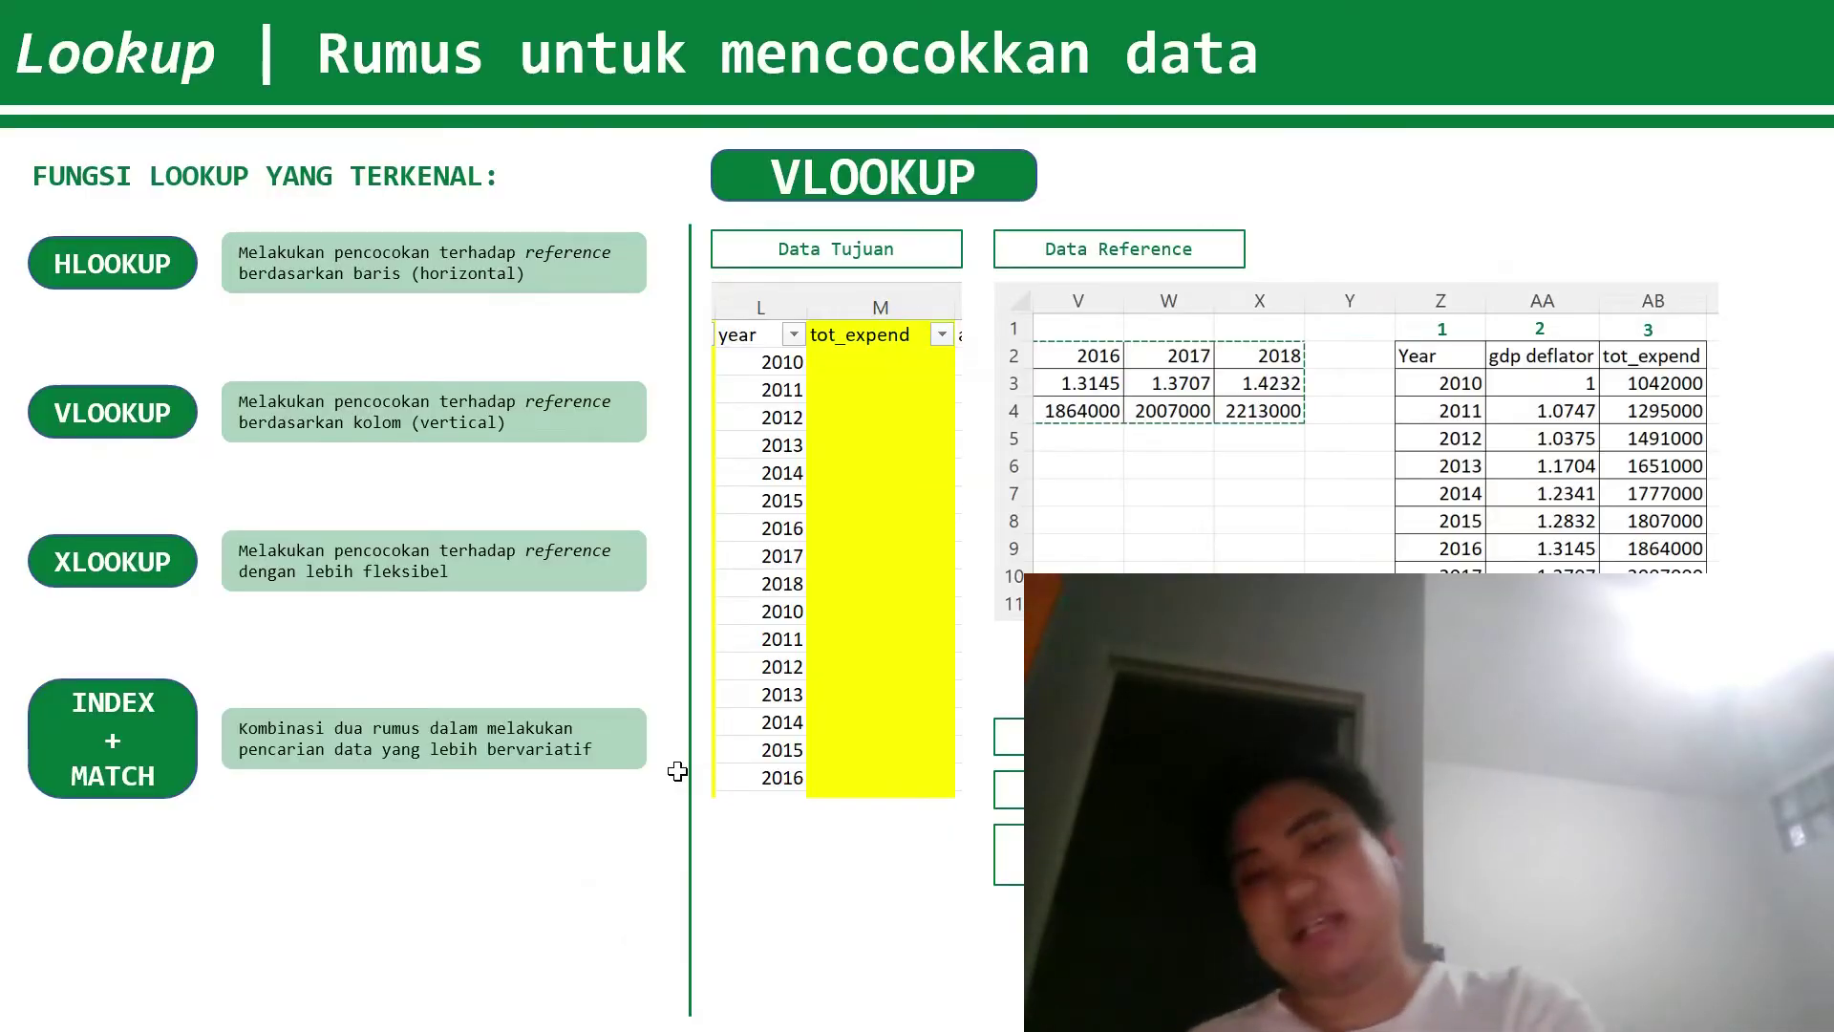
- Advance the slide show to the XLOOKUP slide, then go back to the DatAcademy_Data workbook
key(Right)
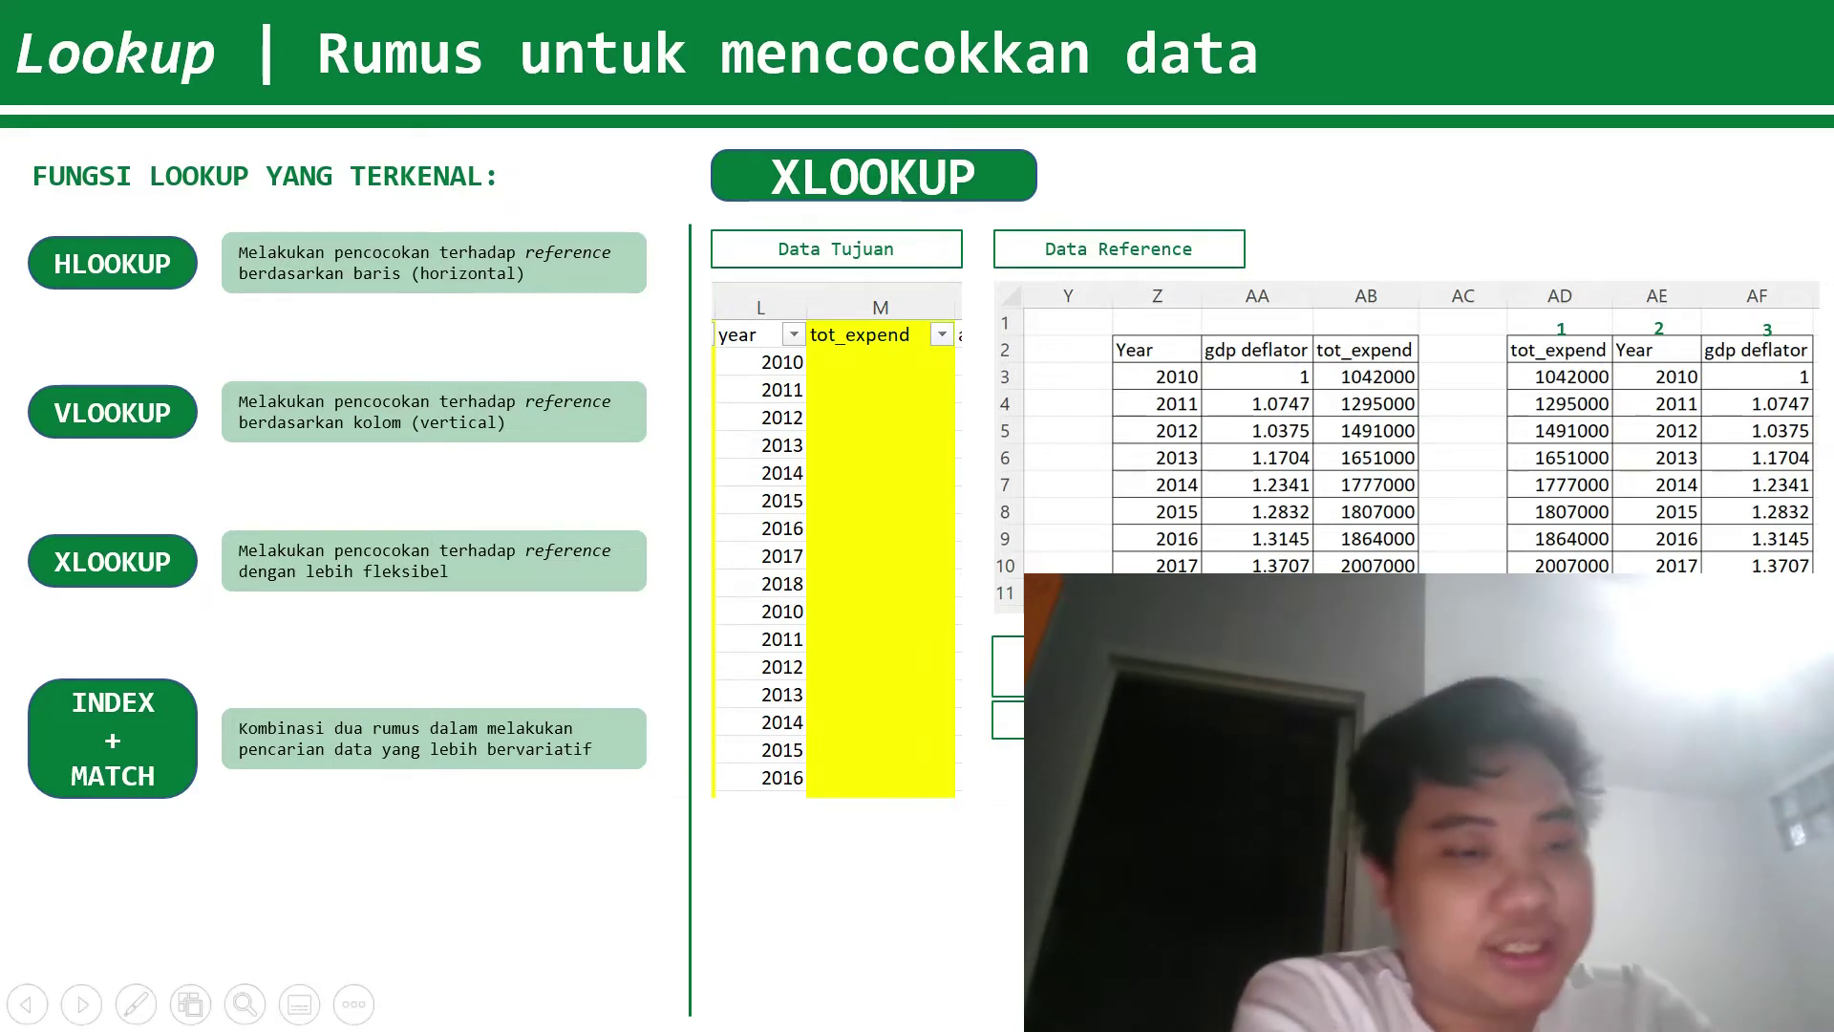
key(alt+Tab)
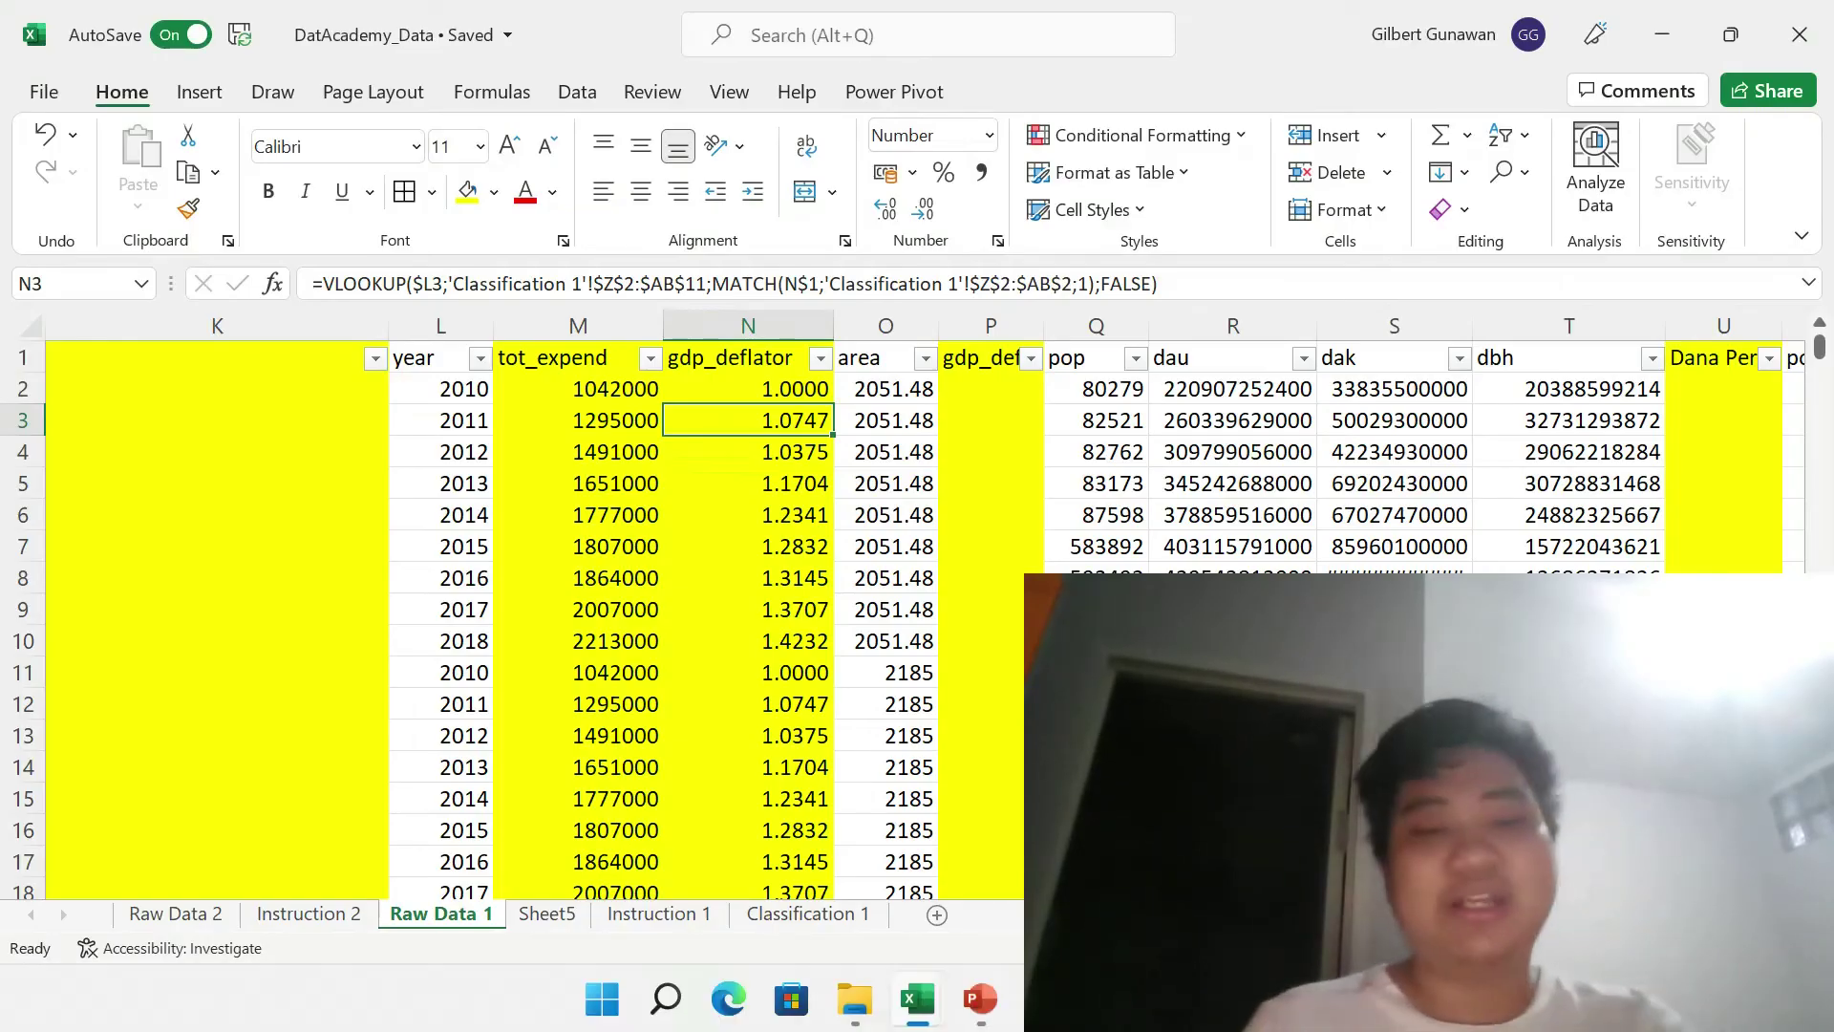
- Select M2:N to the last row and delete all the VLOOKUP results
click(577, 388)
key(ctrl+shift+Down)
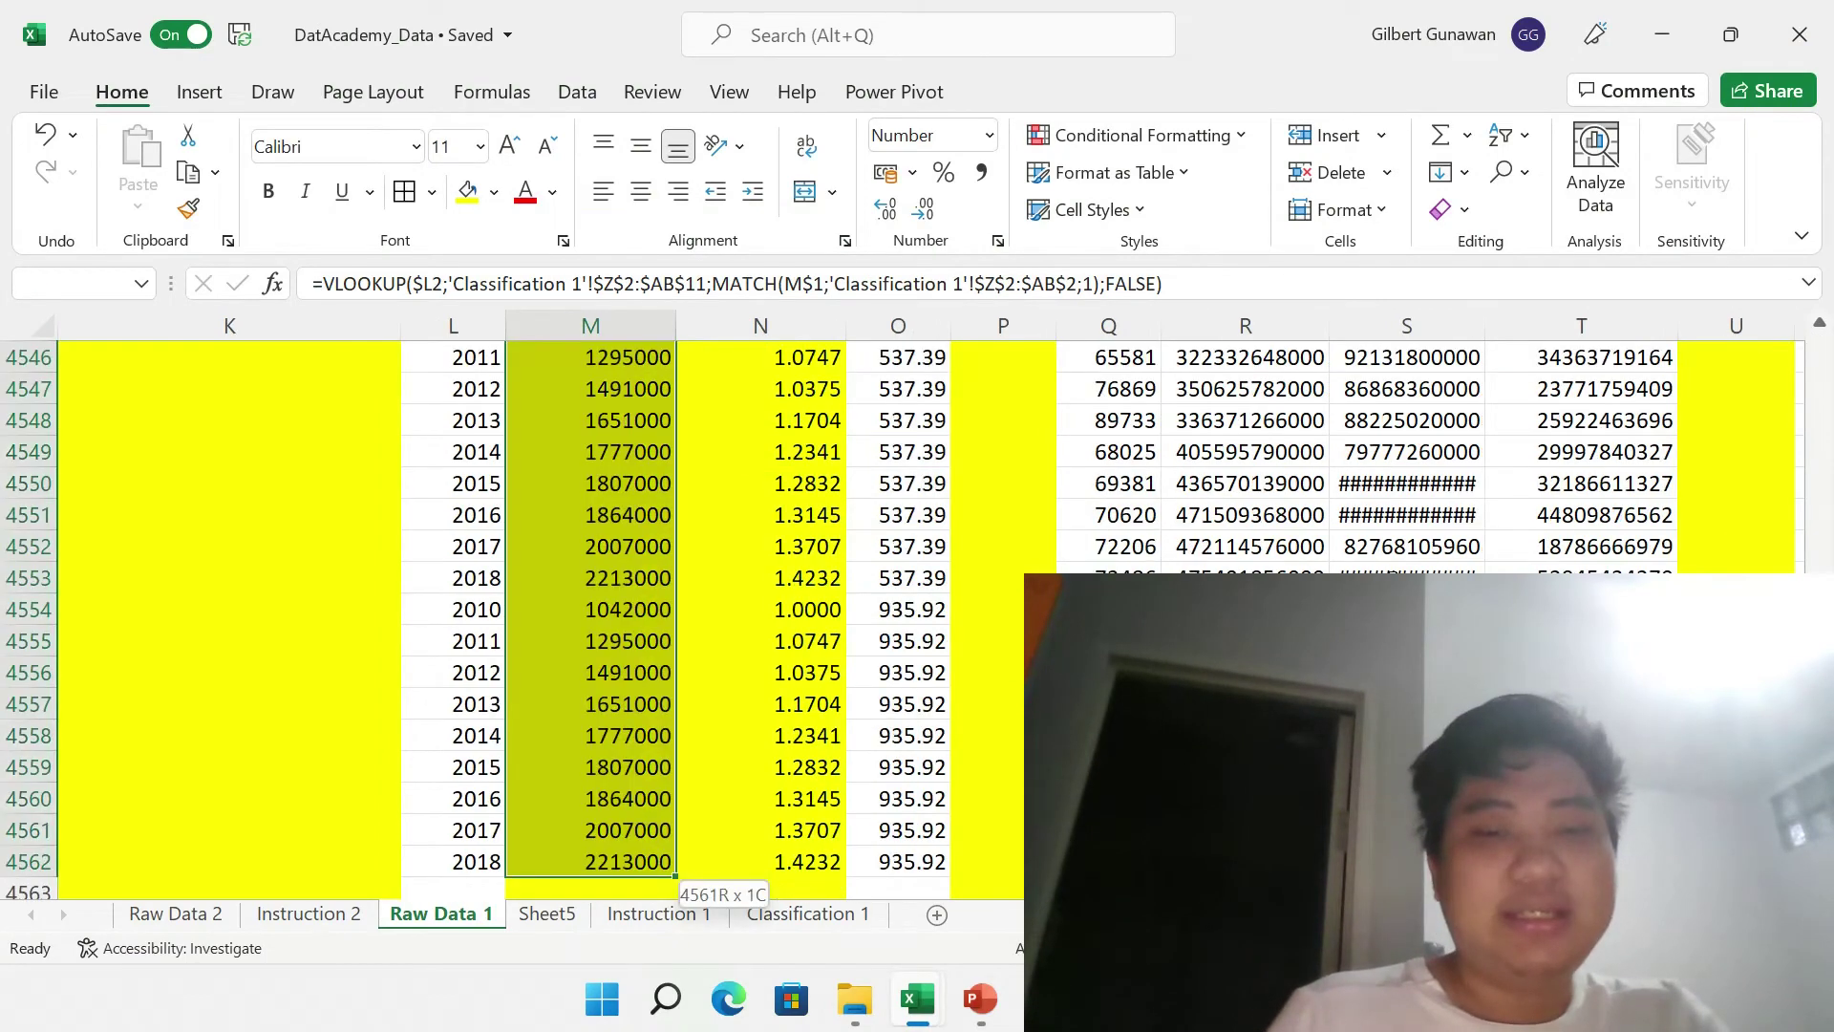
key(shift+Right)
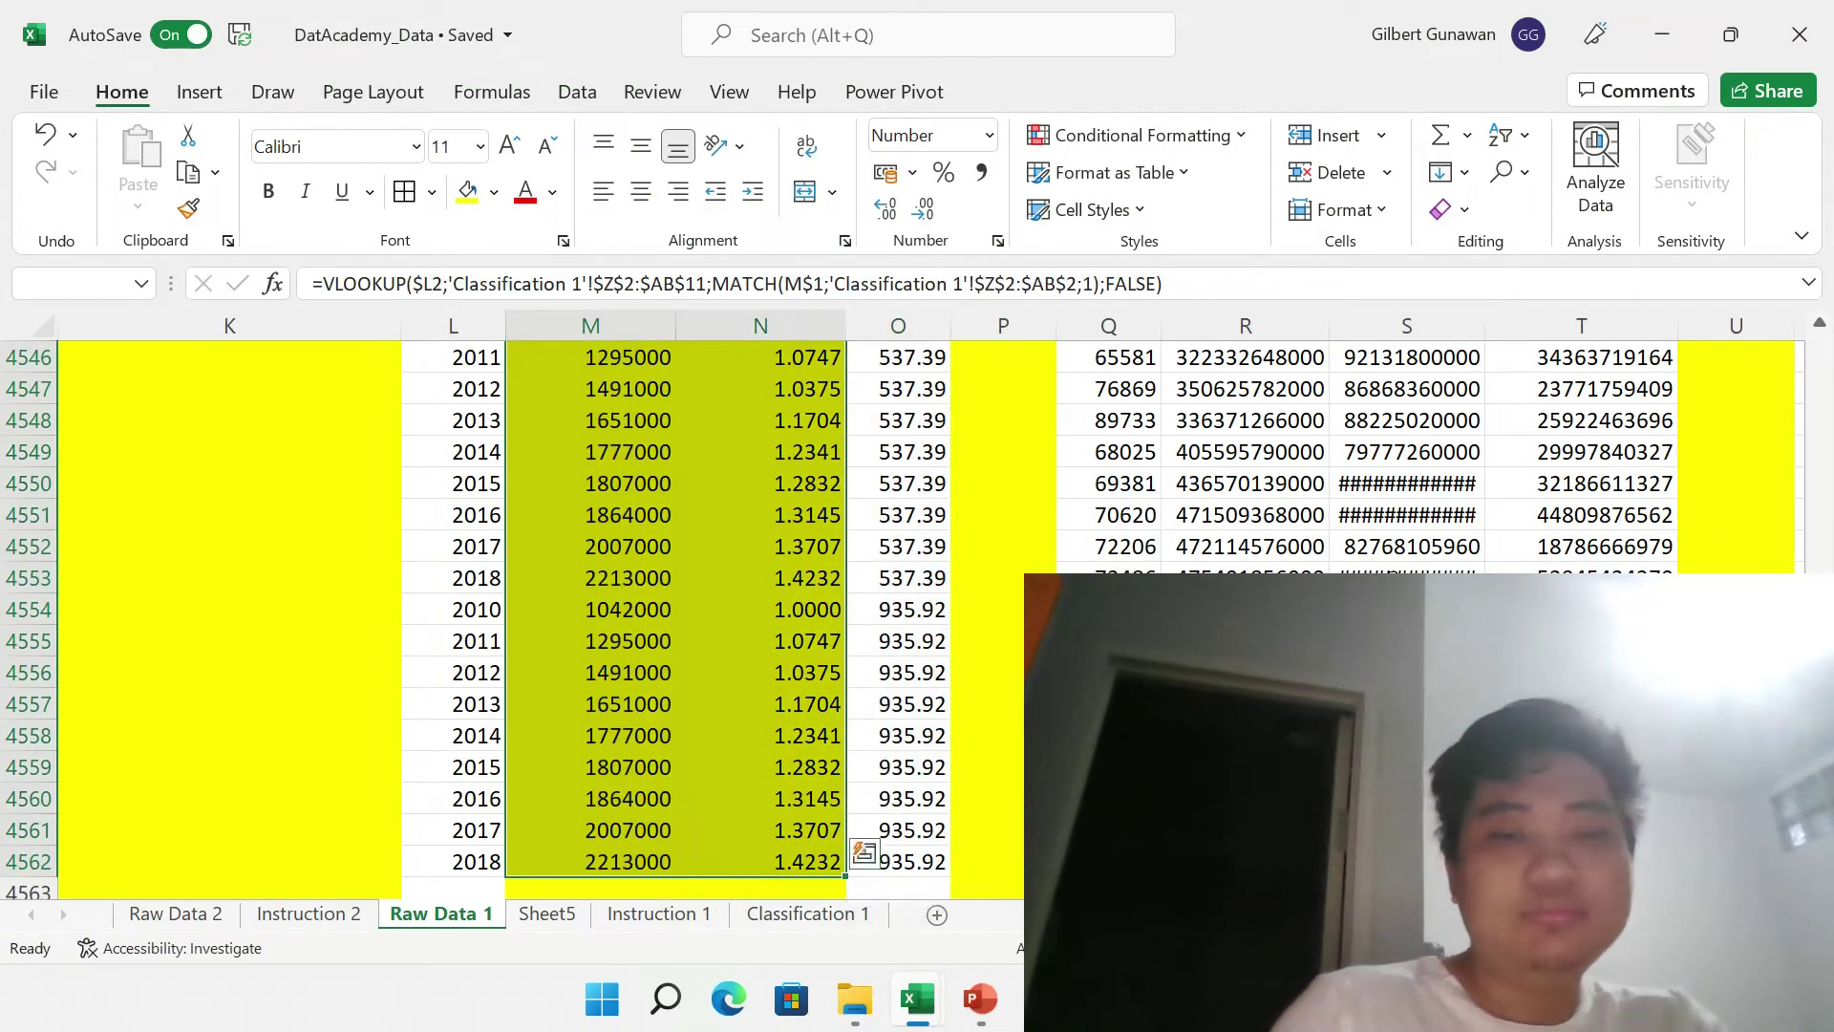
key(Delete)
key(Left)
key(Right)
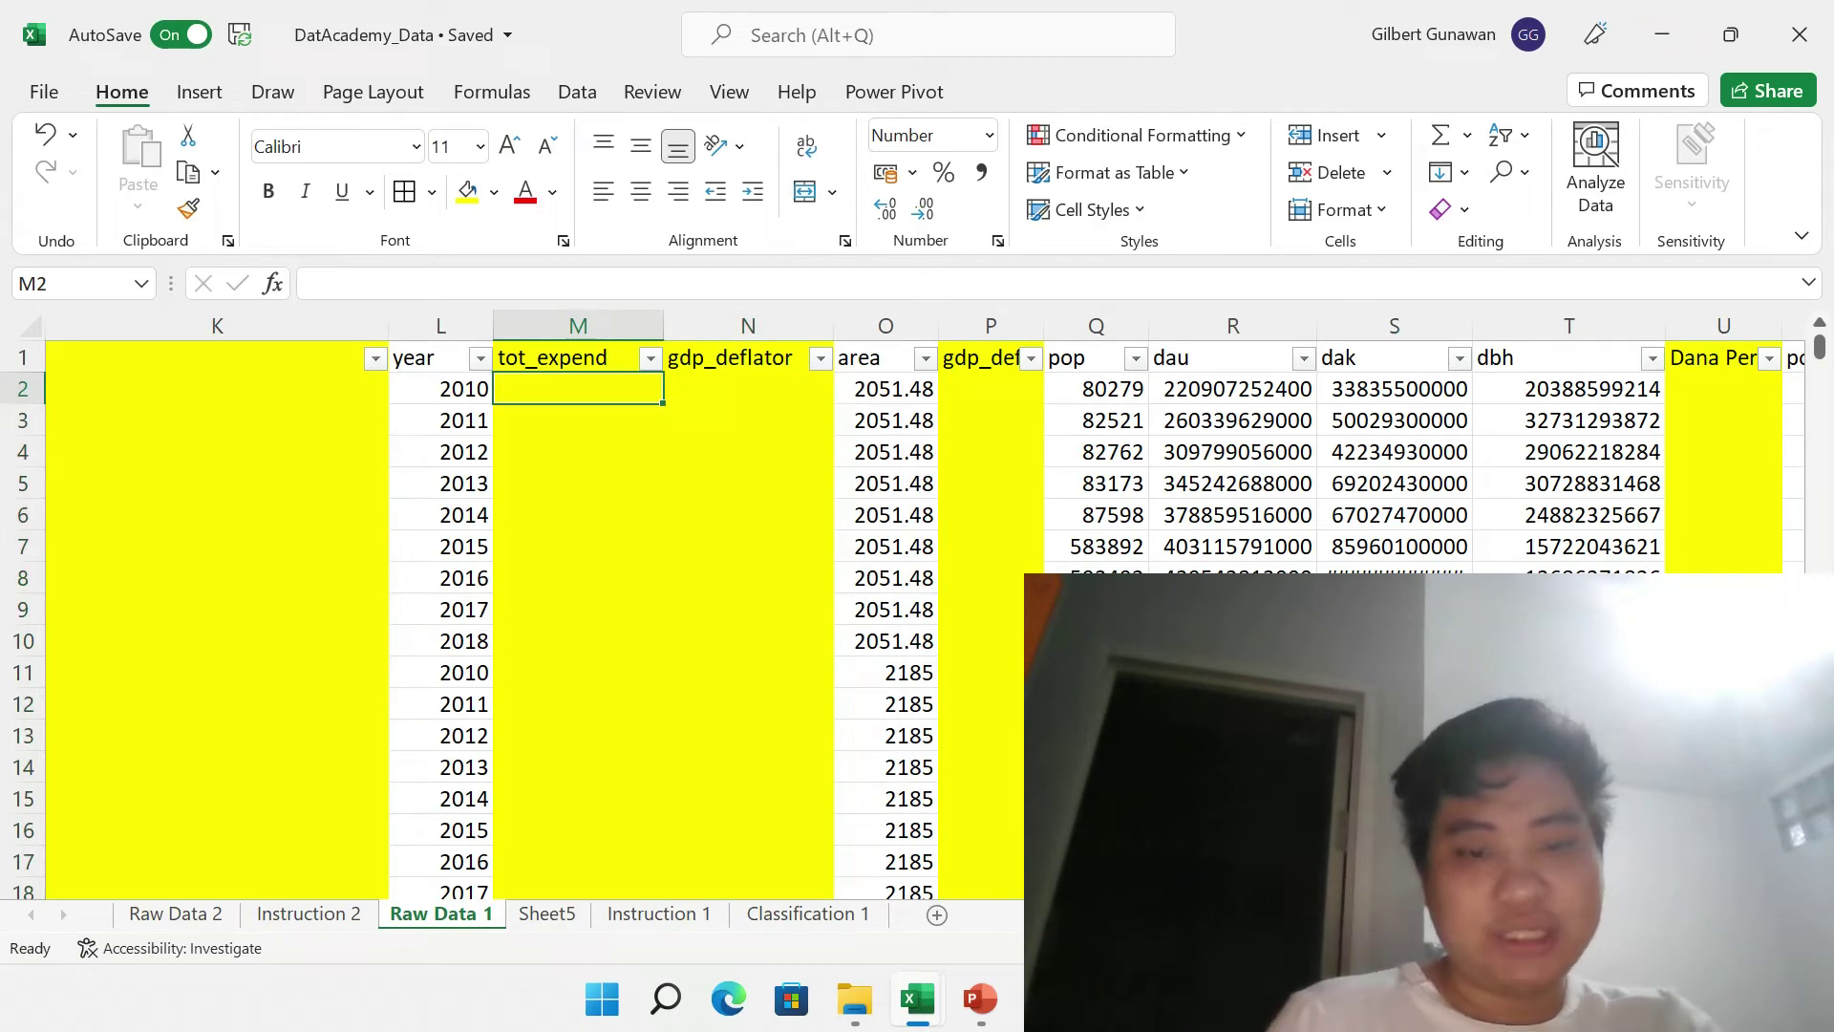
- On Classification 1, select the AD2:AF11 tot_expend, Year and gdp deflator table, excluding row 12
click(854, 917)
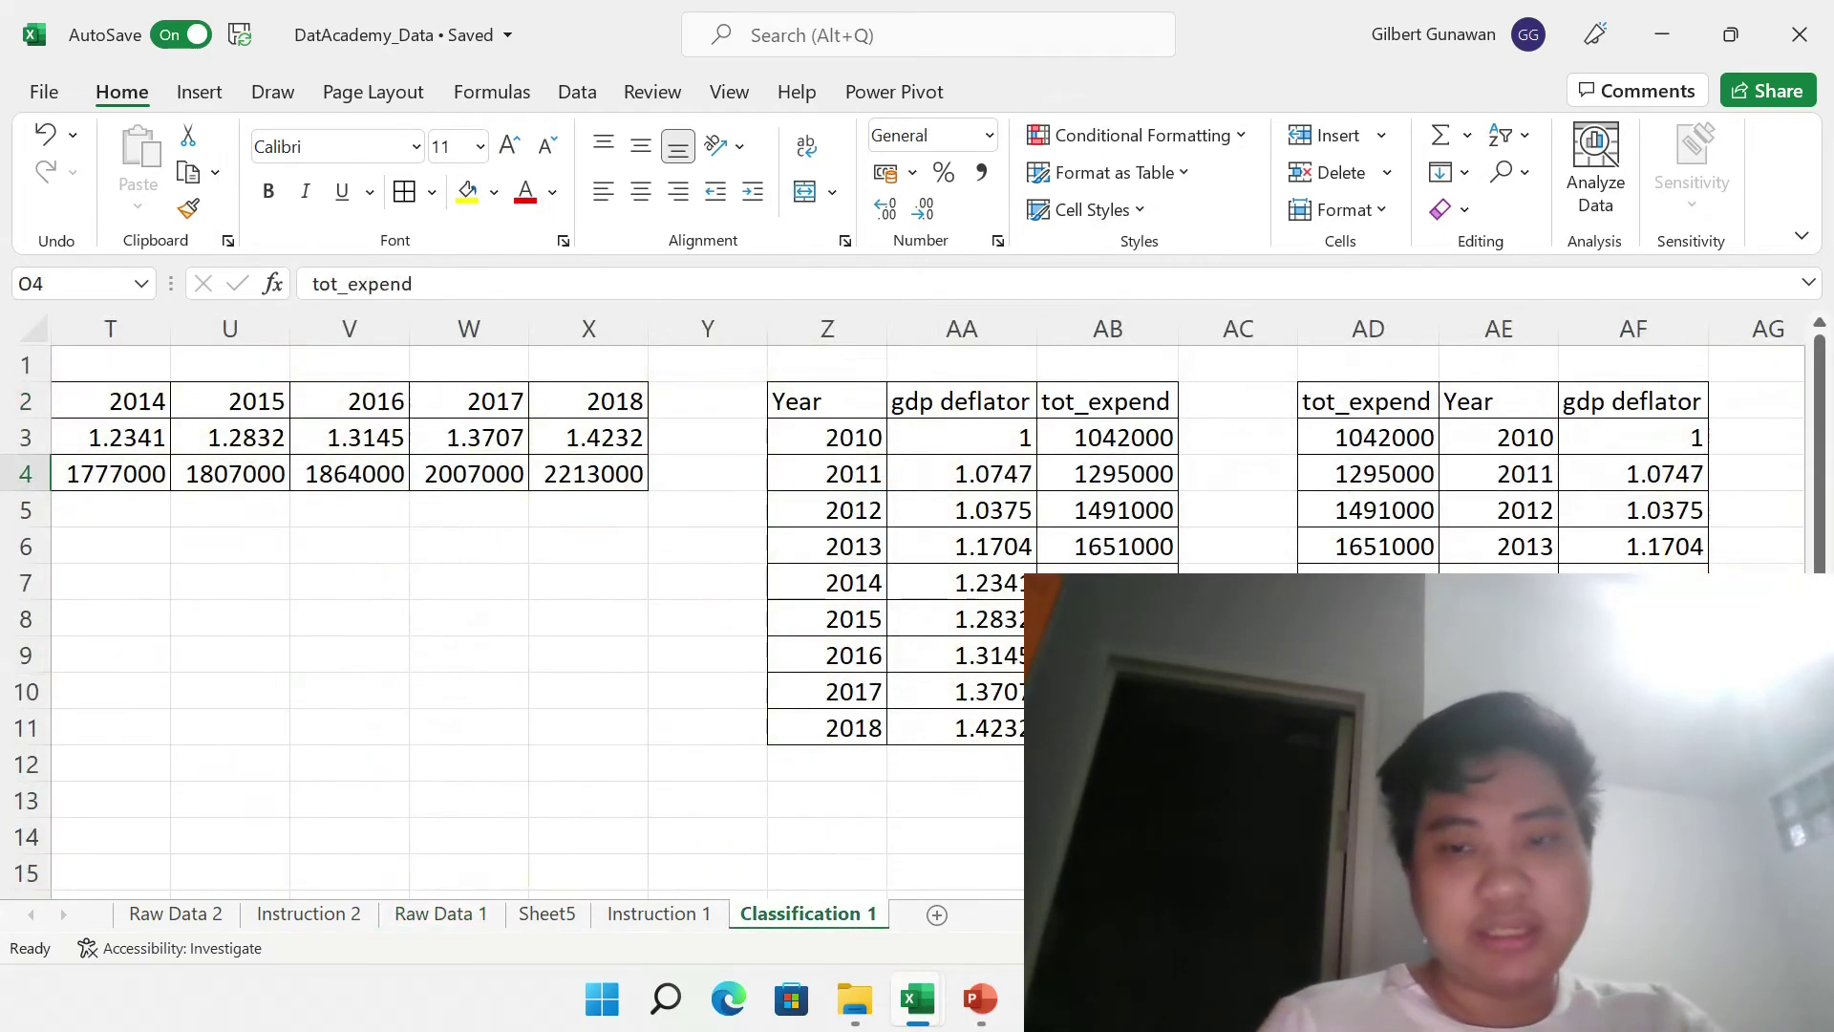
click(1310, 412)
scroll(1325, 413, right, 5)
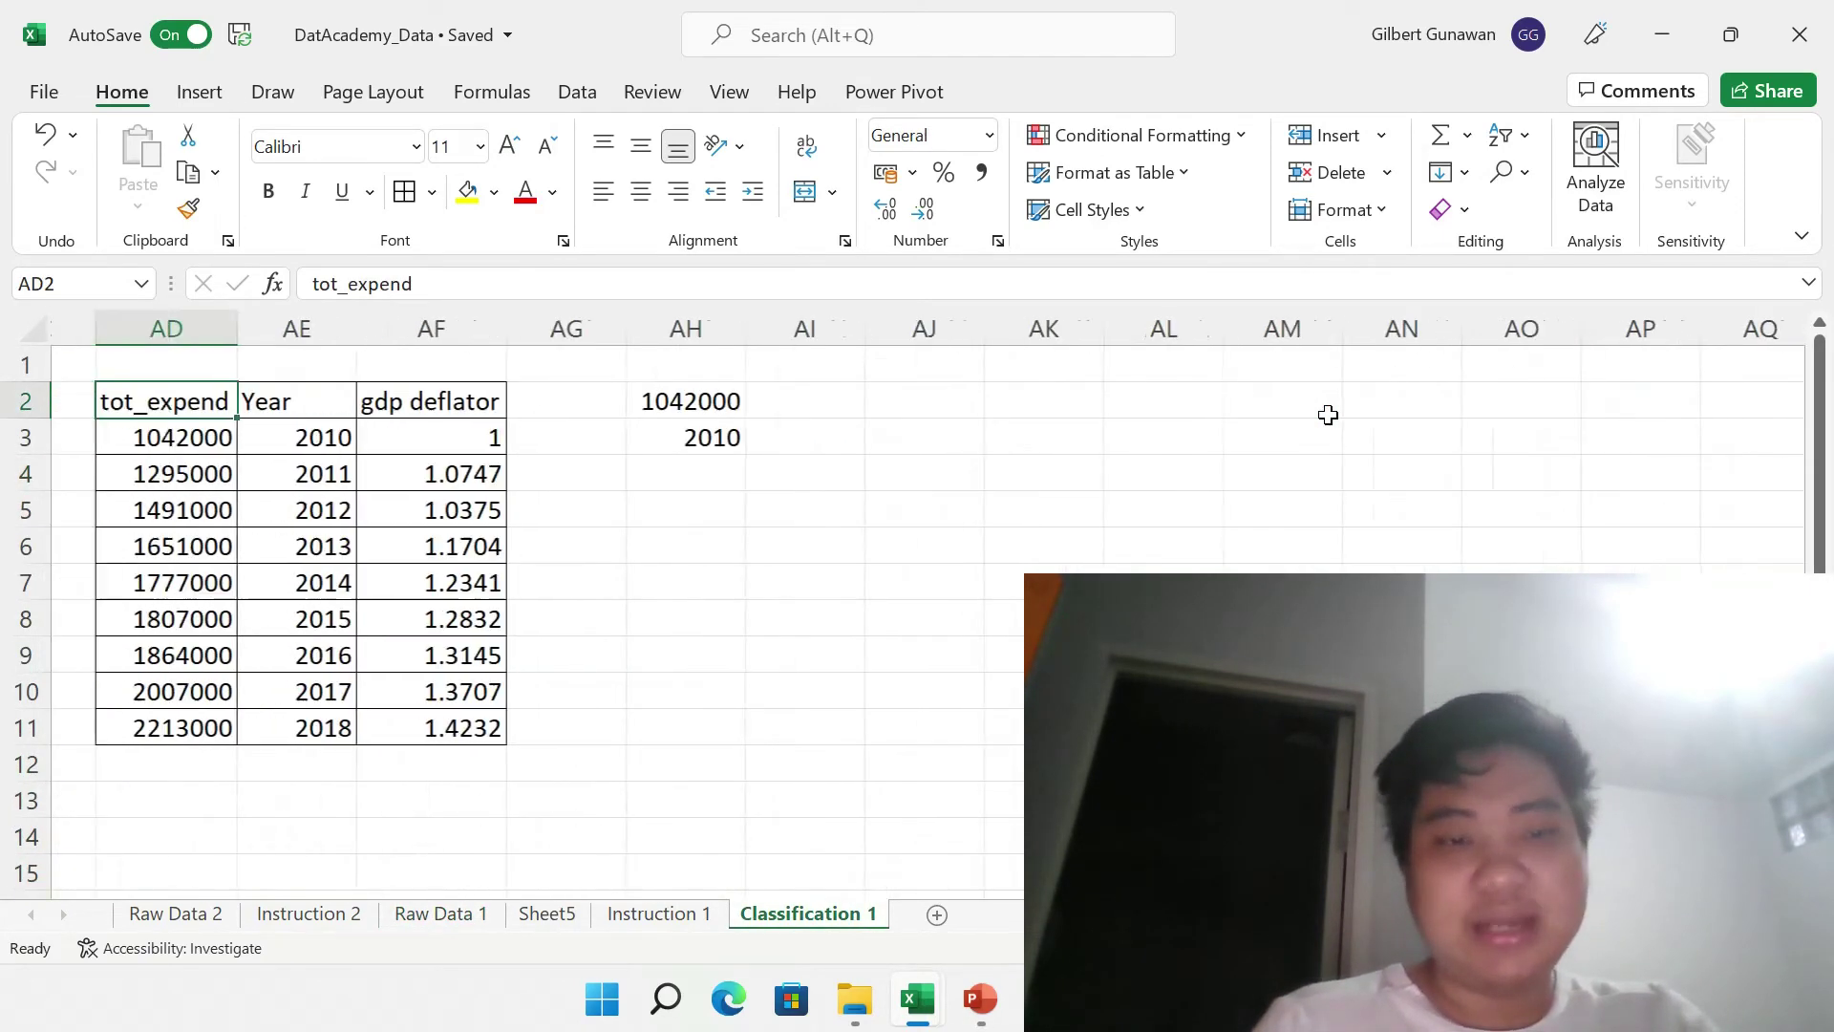
scroll(1328, 412, left, 4)
key(shift+Right)
key(shift+Right)
key(shift+Down)
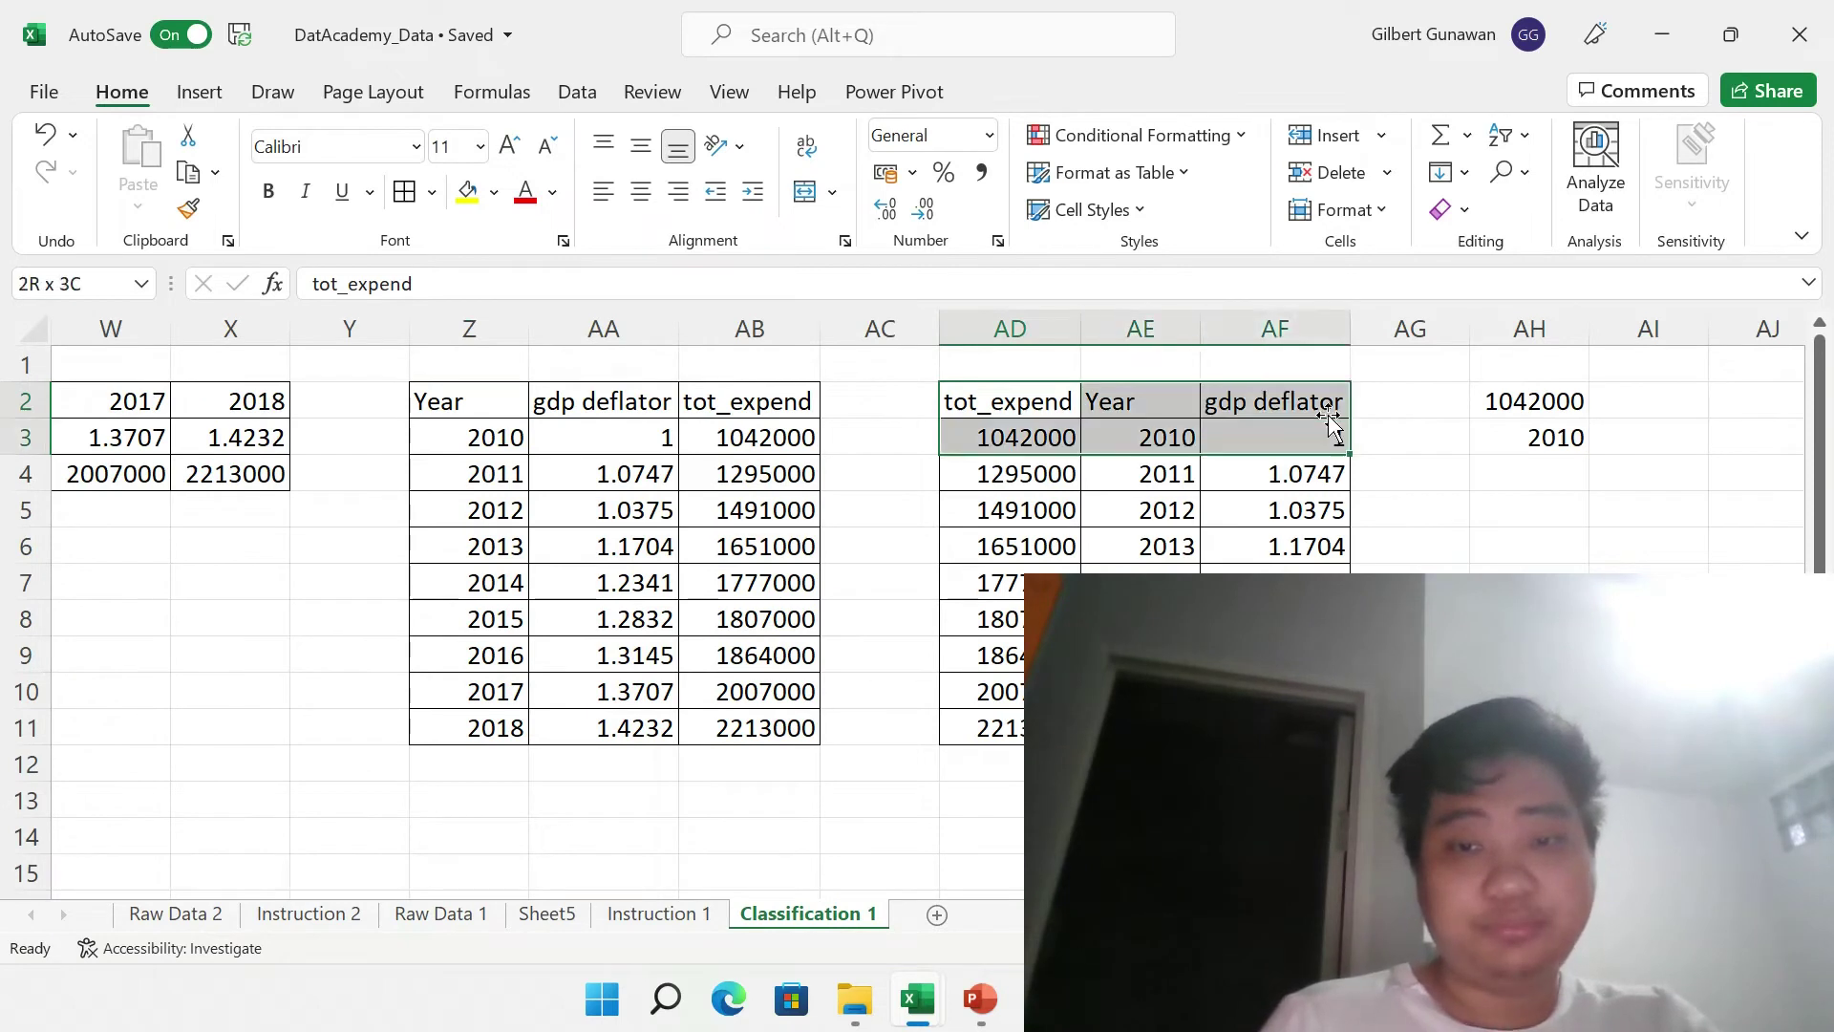
key(shift+Down)
key(shift+Down)
key(shift+Down)
key(shift+Down)
key(shift+Up)
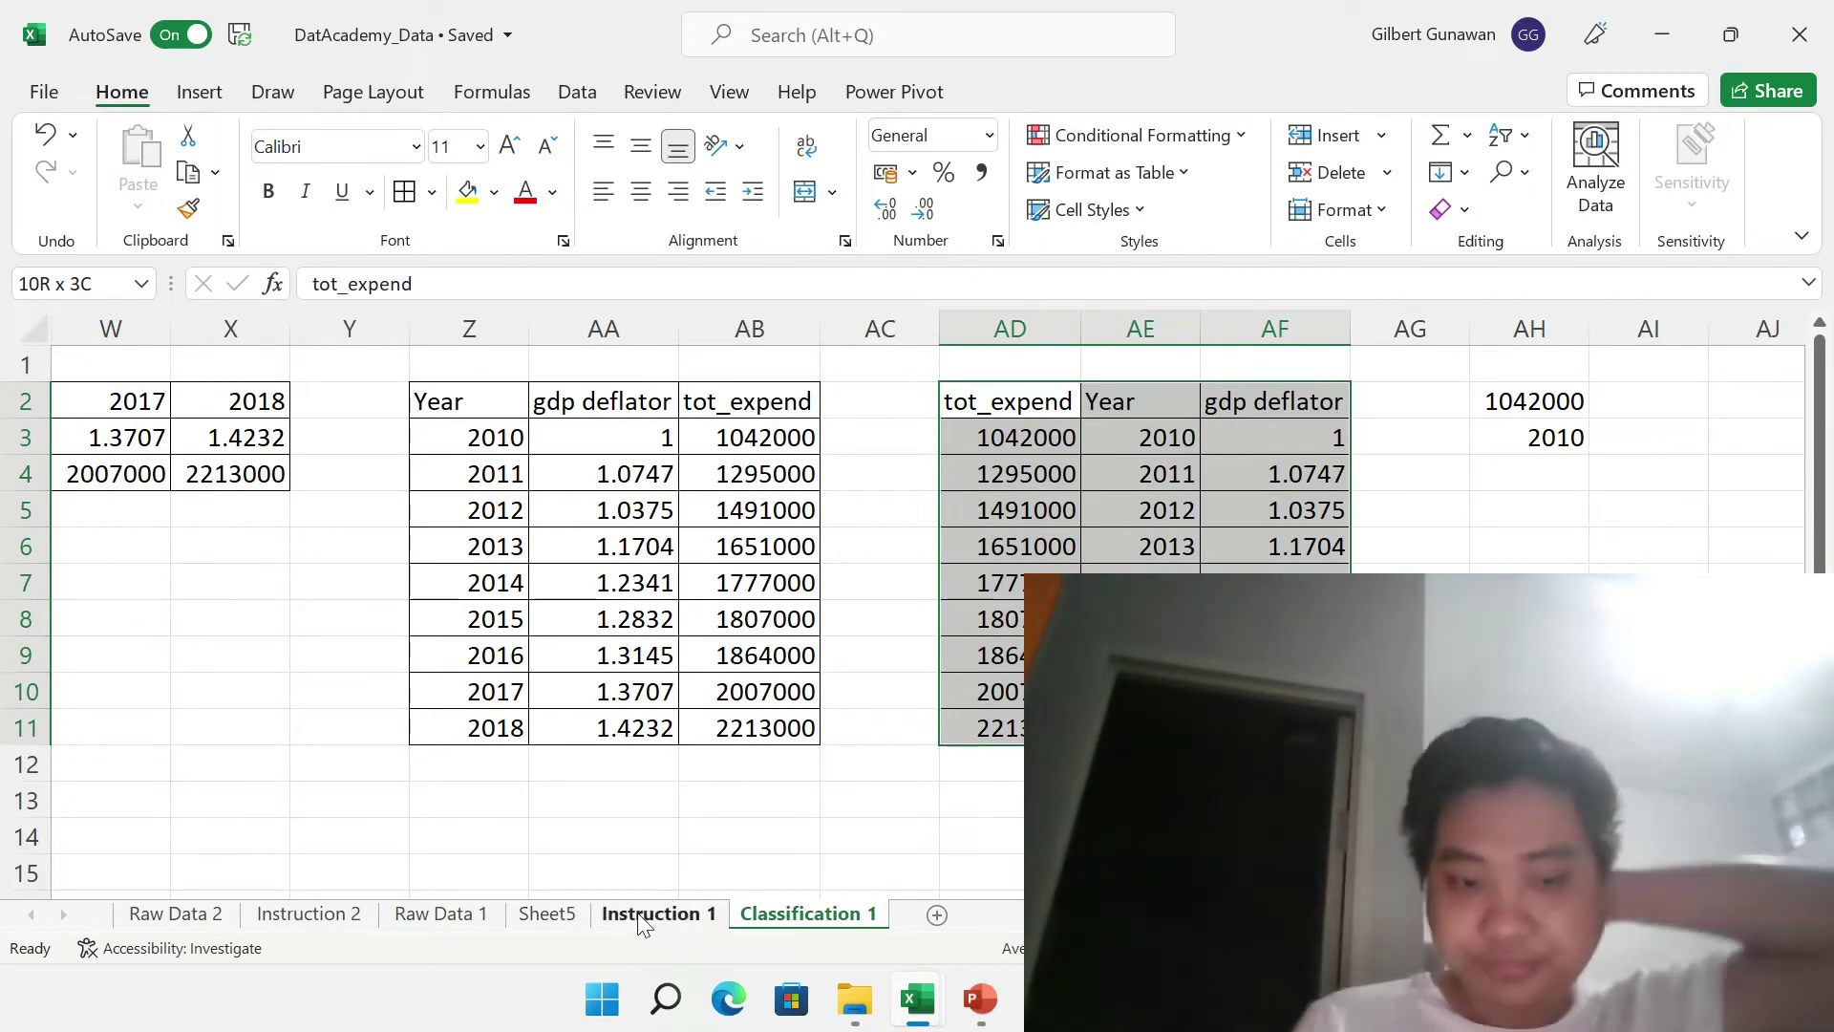
- Type =XLOOKUP($L2; into M2 on Raw Data 1, then switch to Classification 1
click(481, 915)
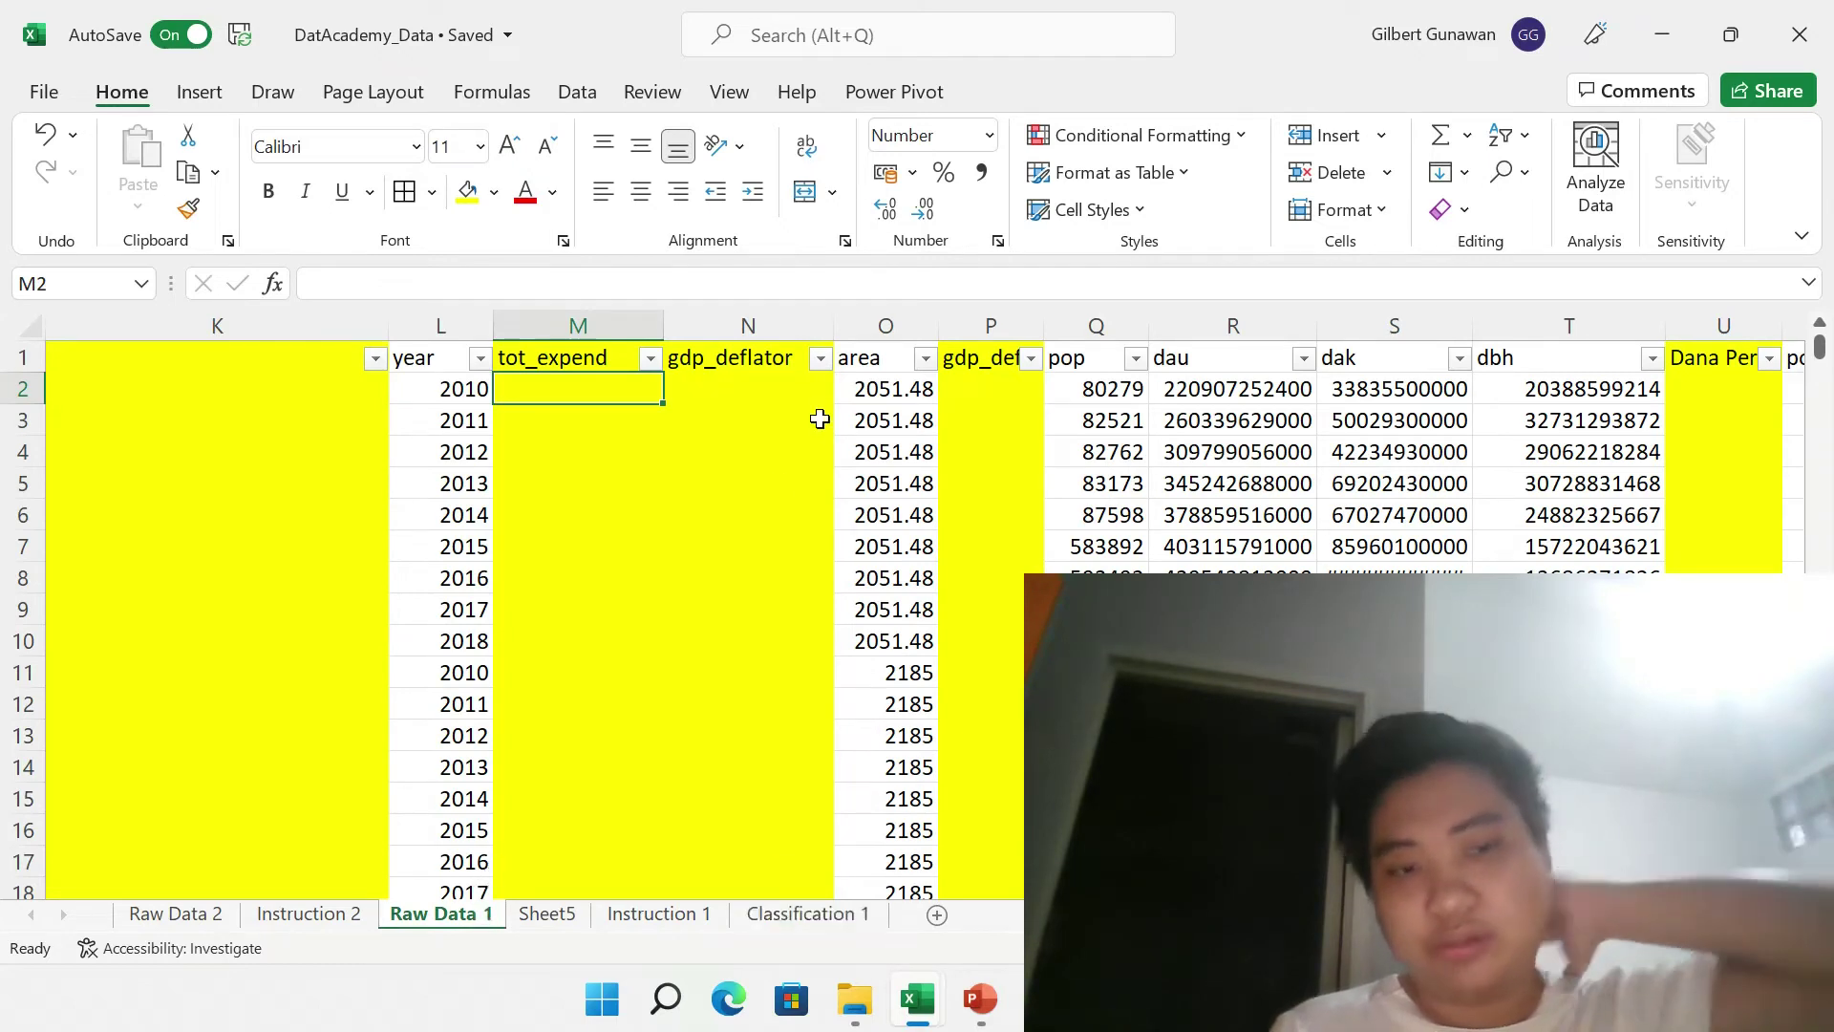
text(=X)
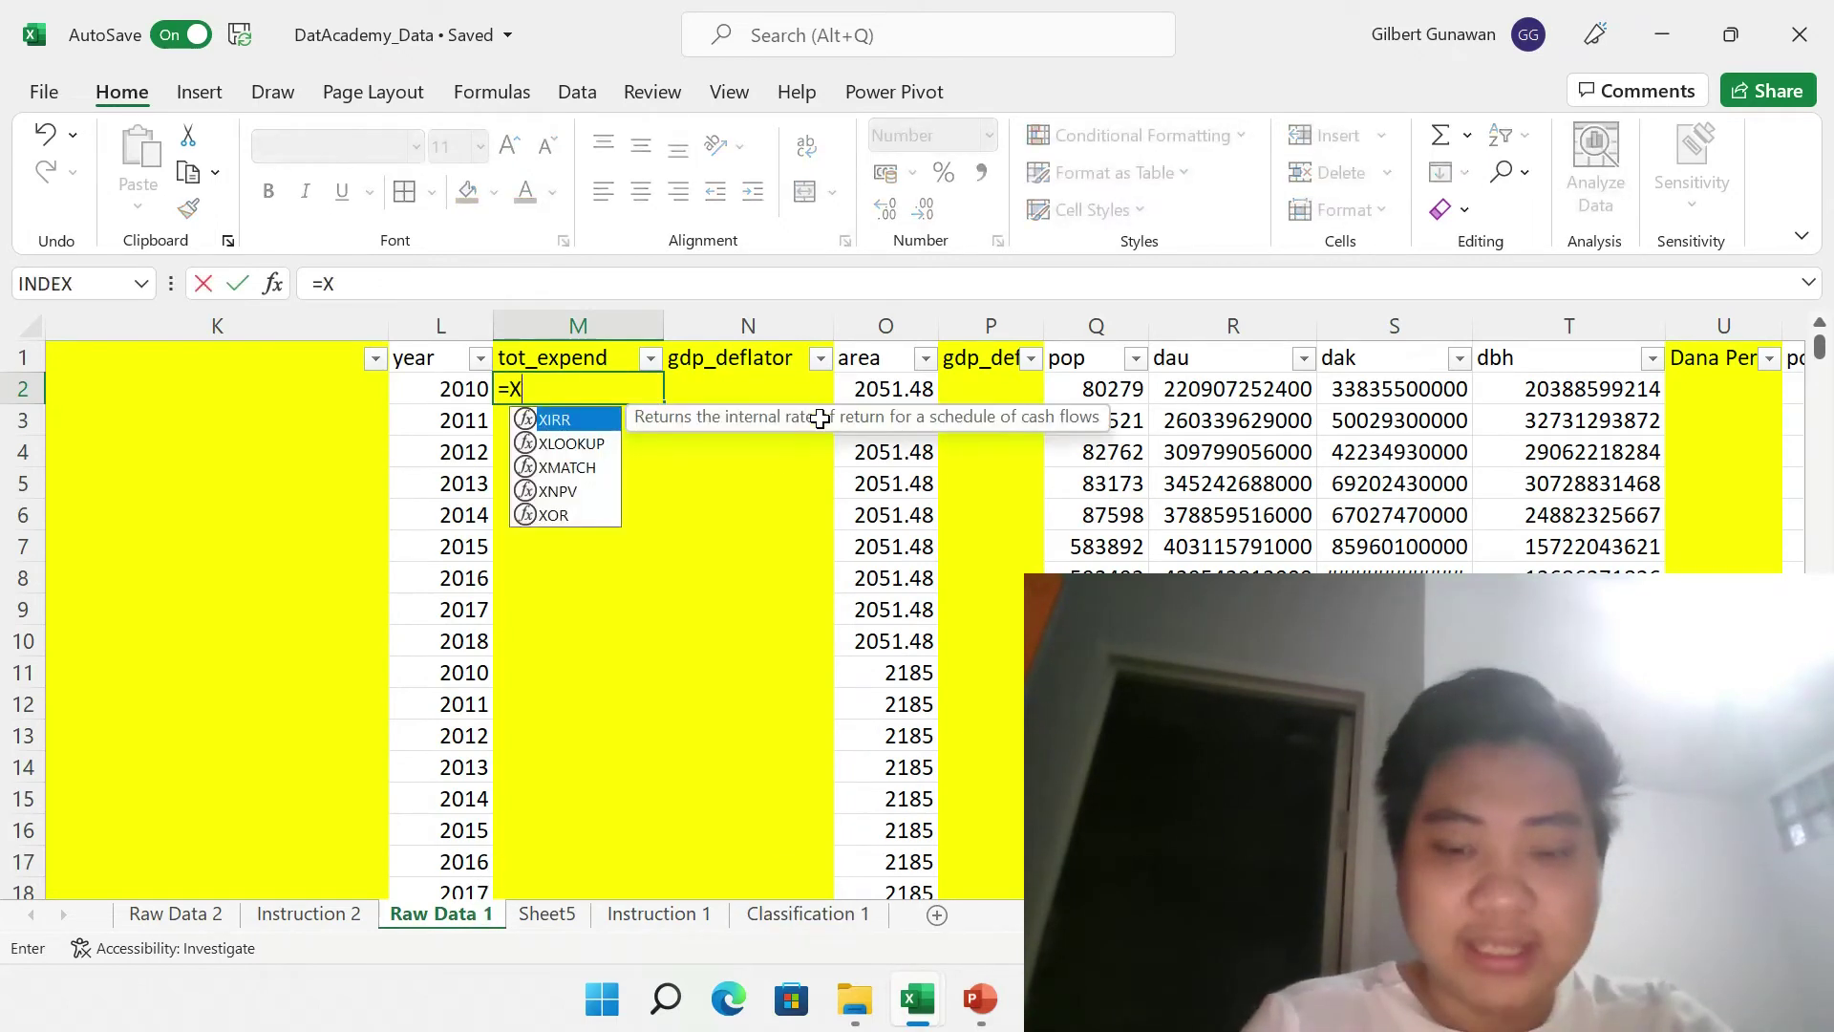
text(LOOKUP)
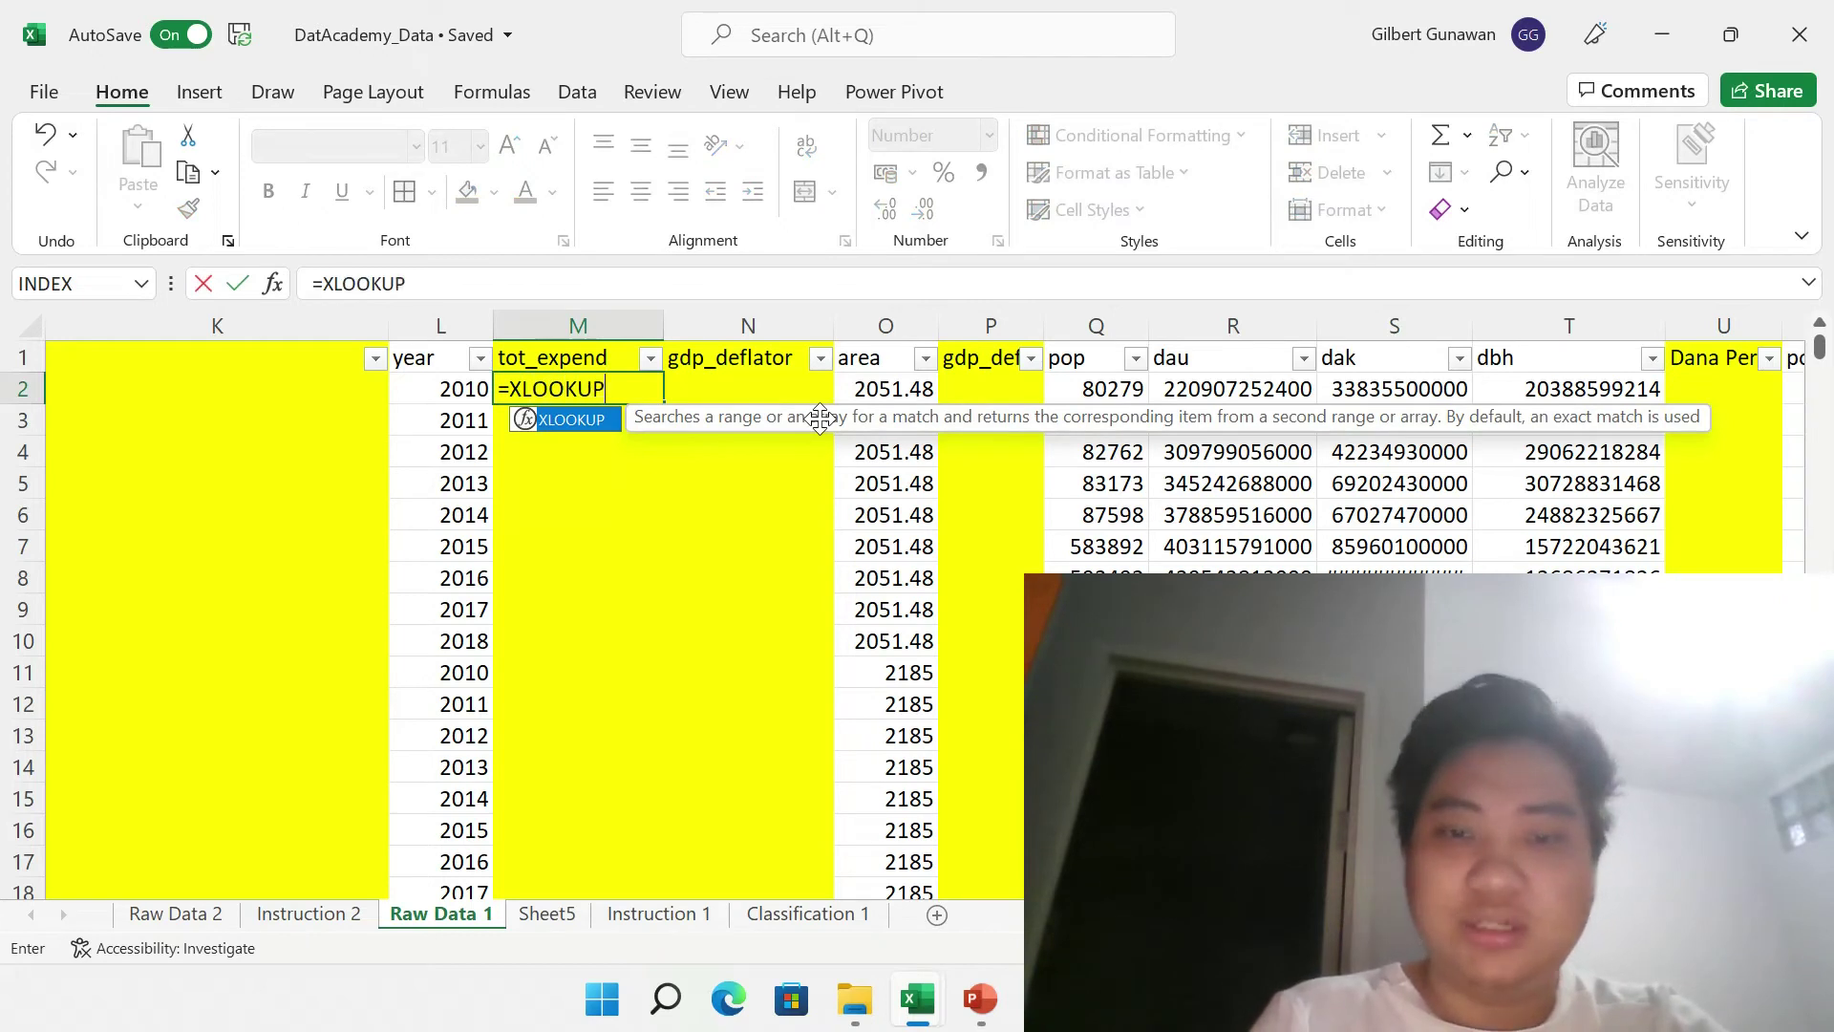
text(()
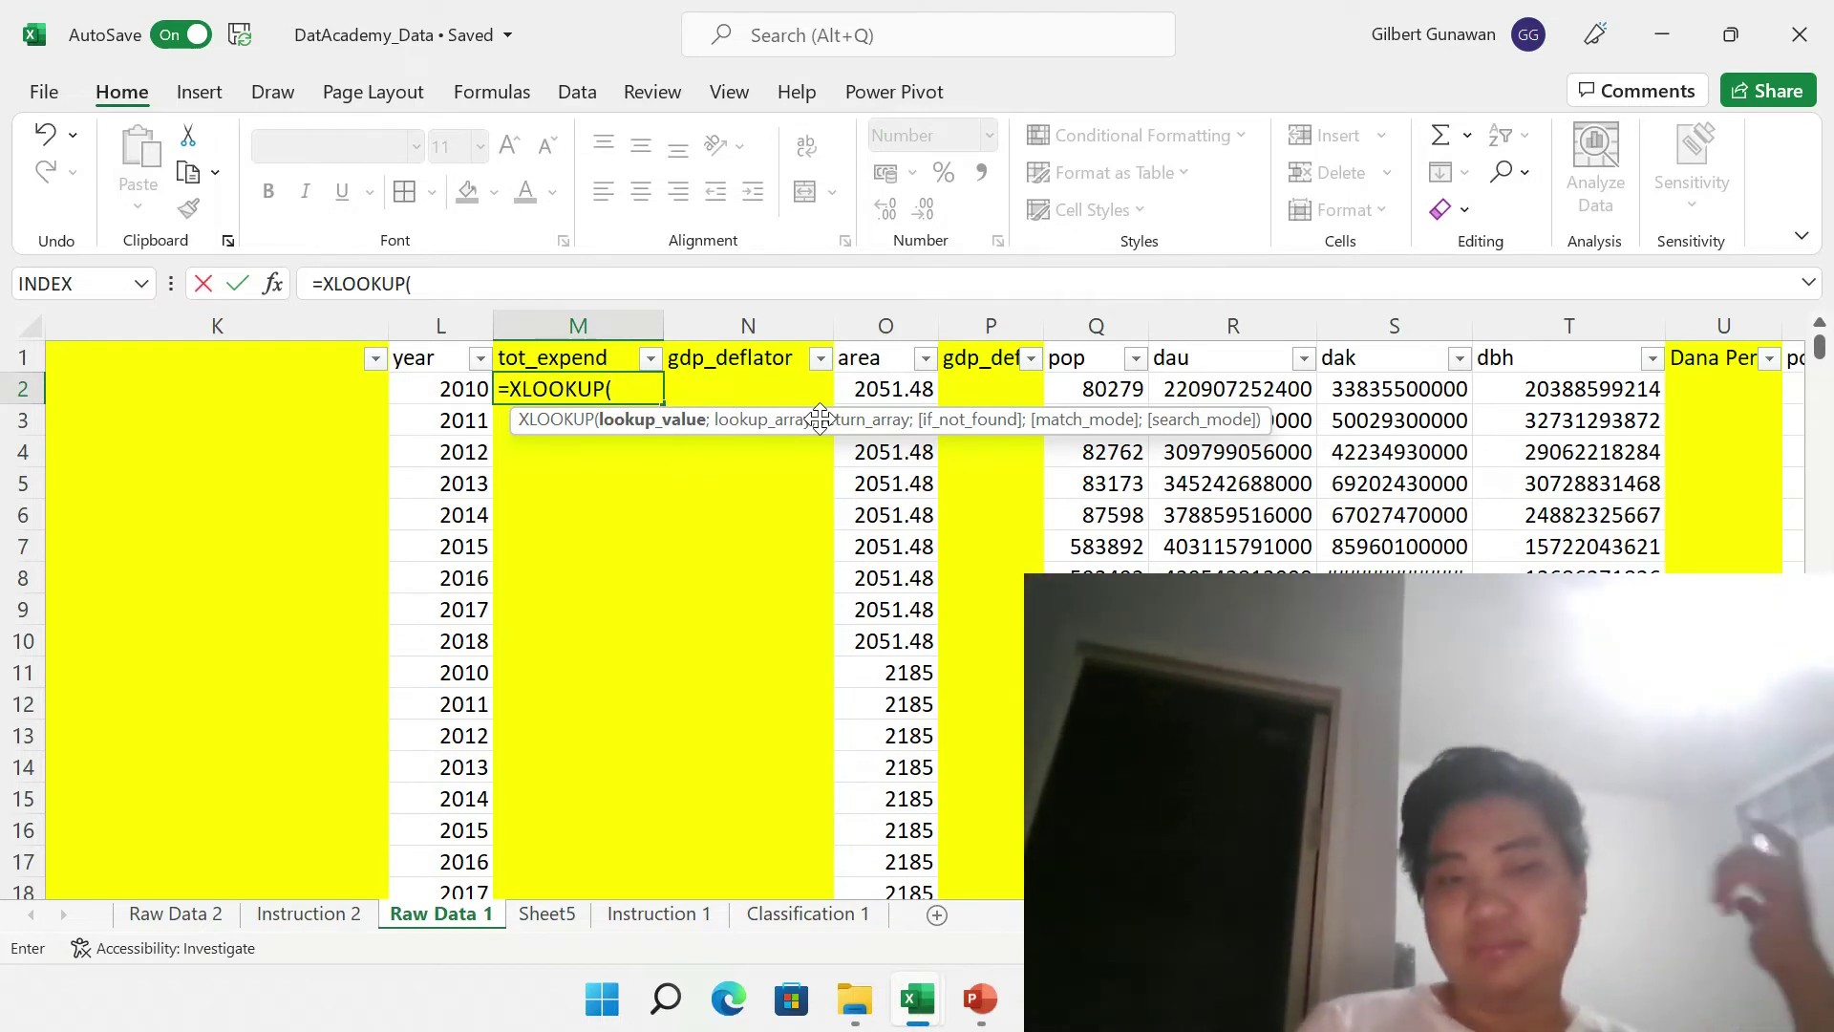
key(Left)
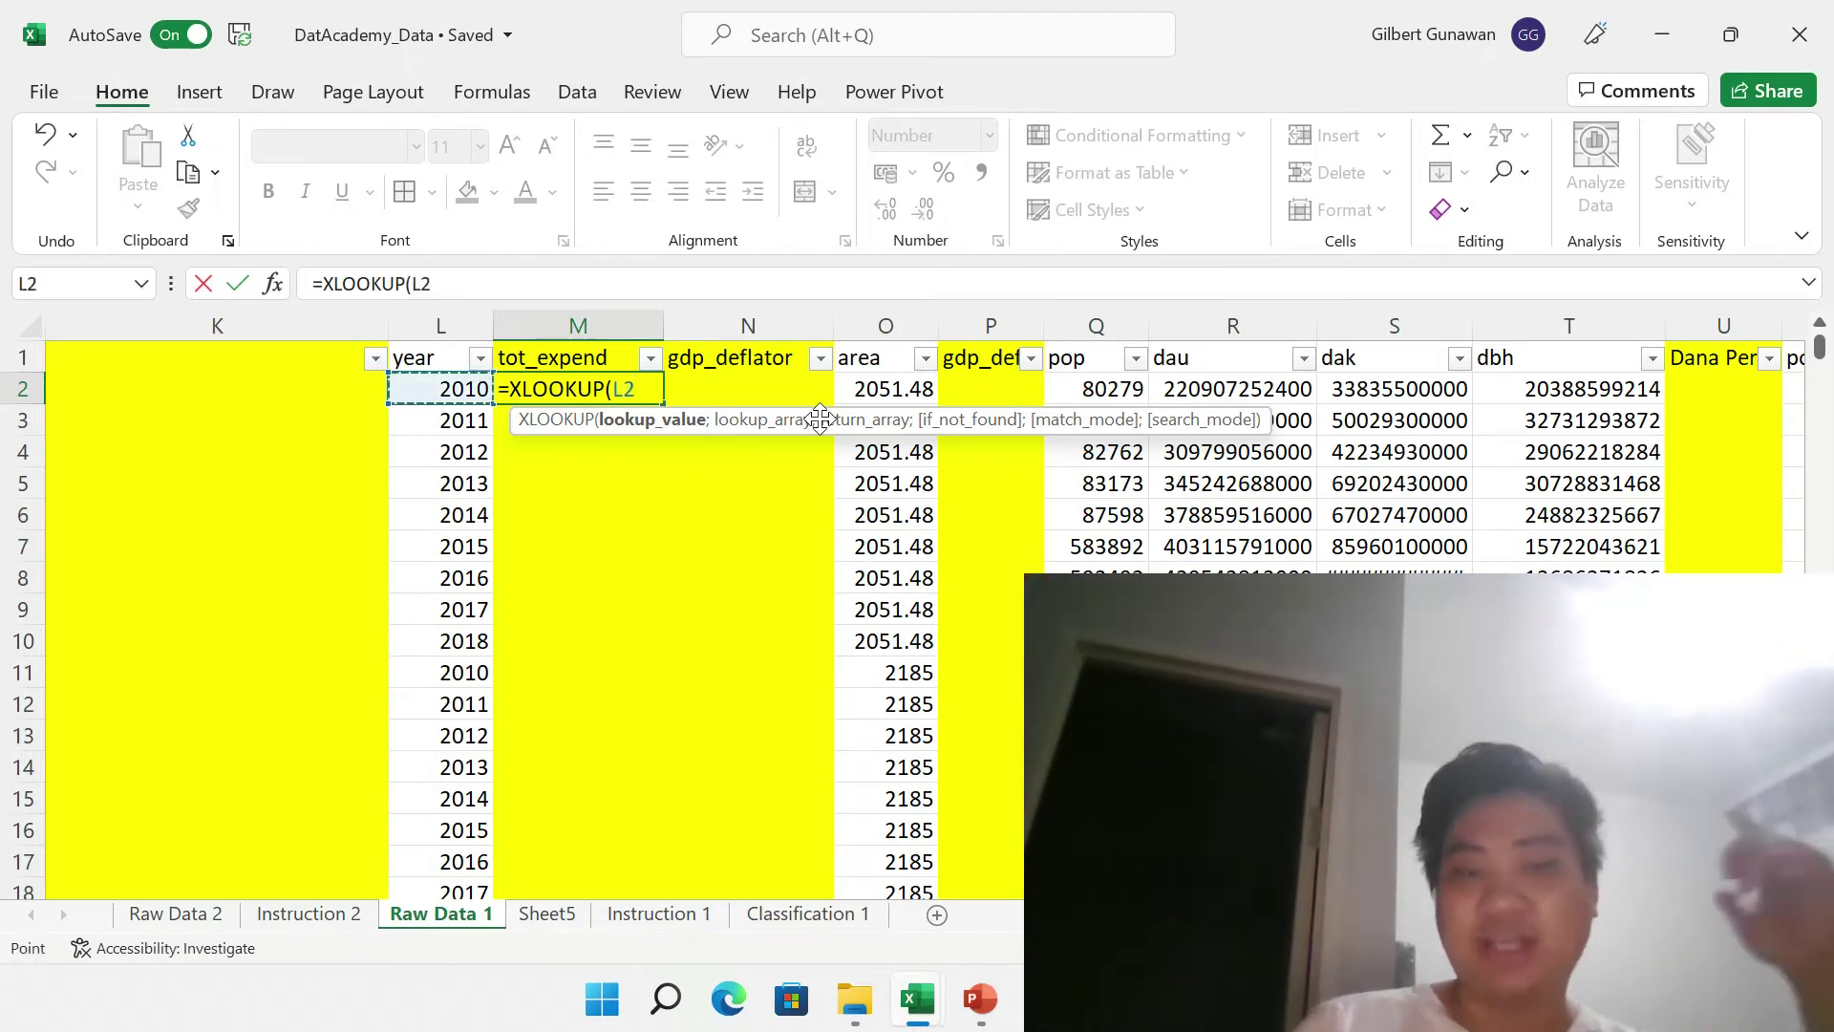
text(;)
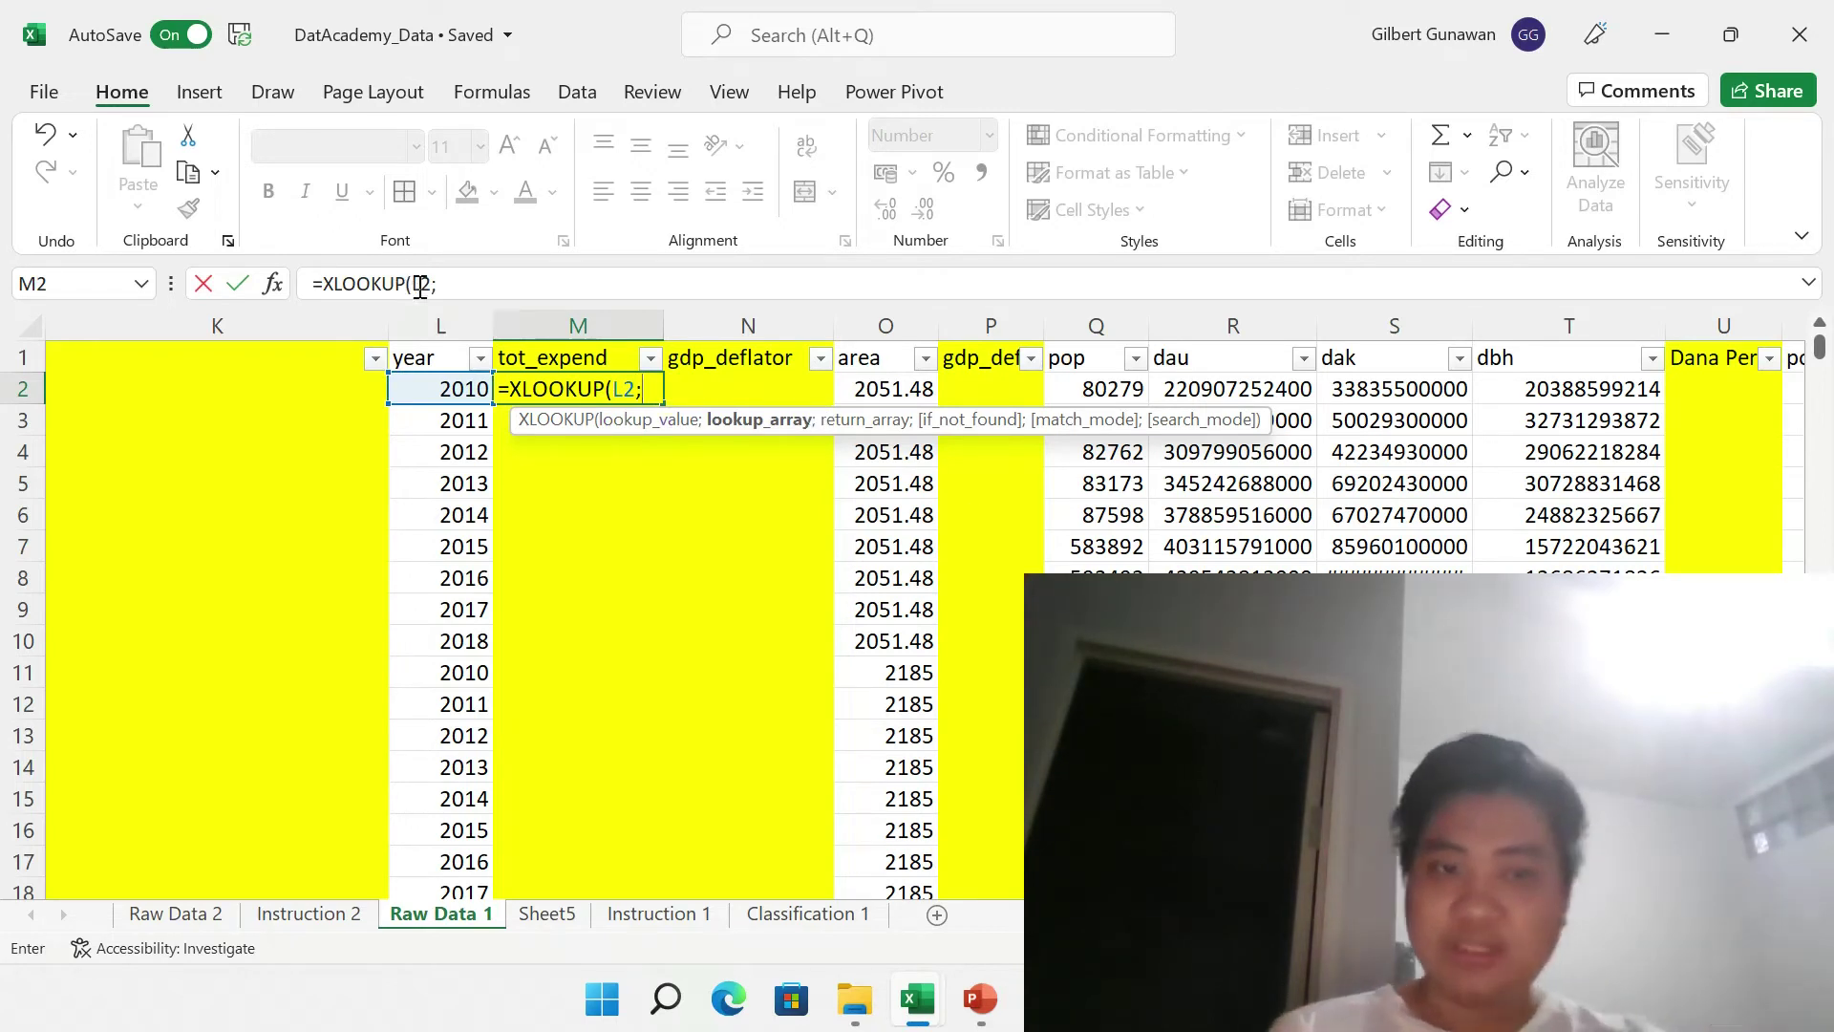
click(487, 283)
text($)
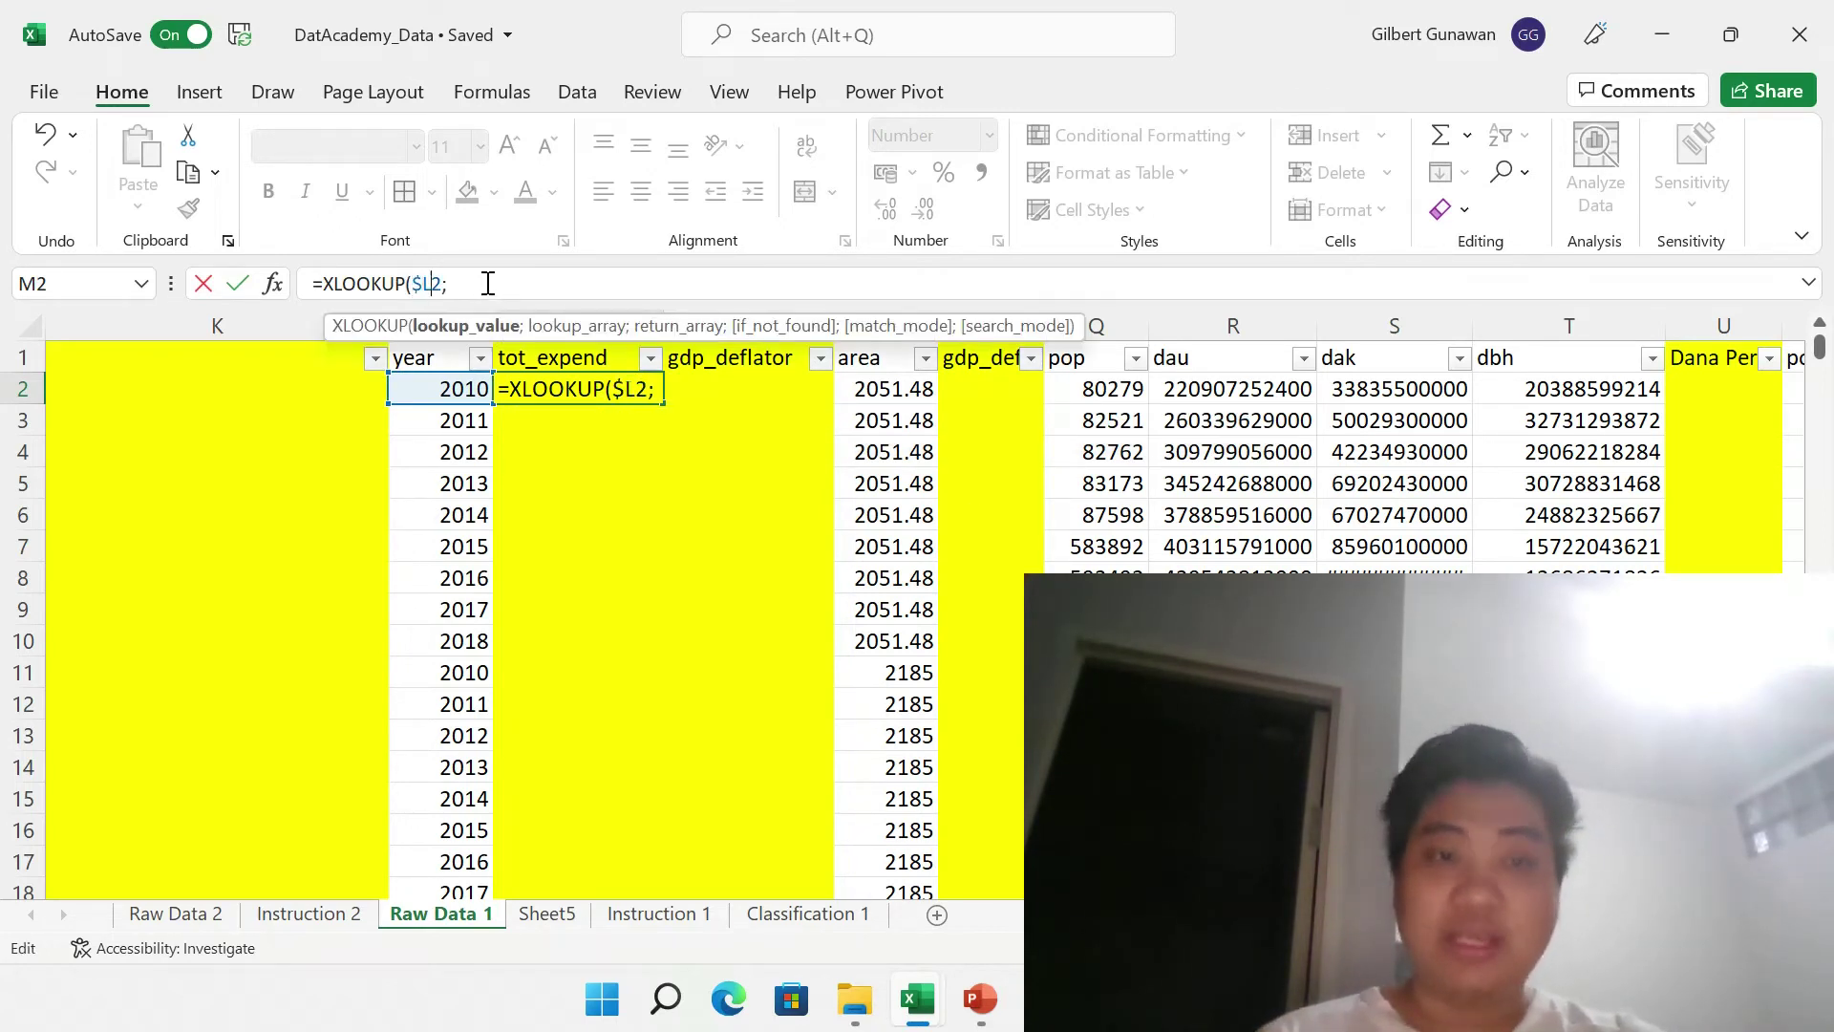
click(487, 283)
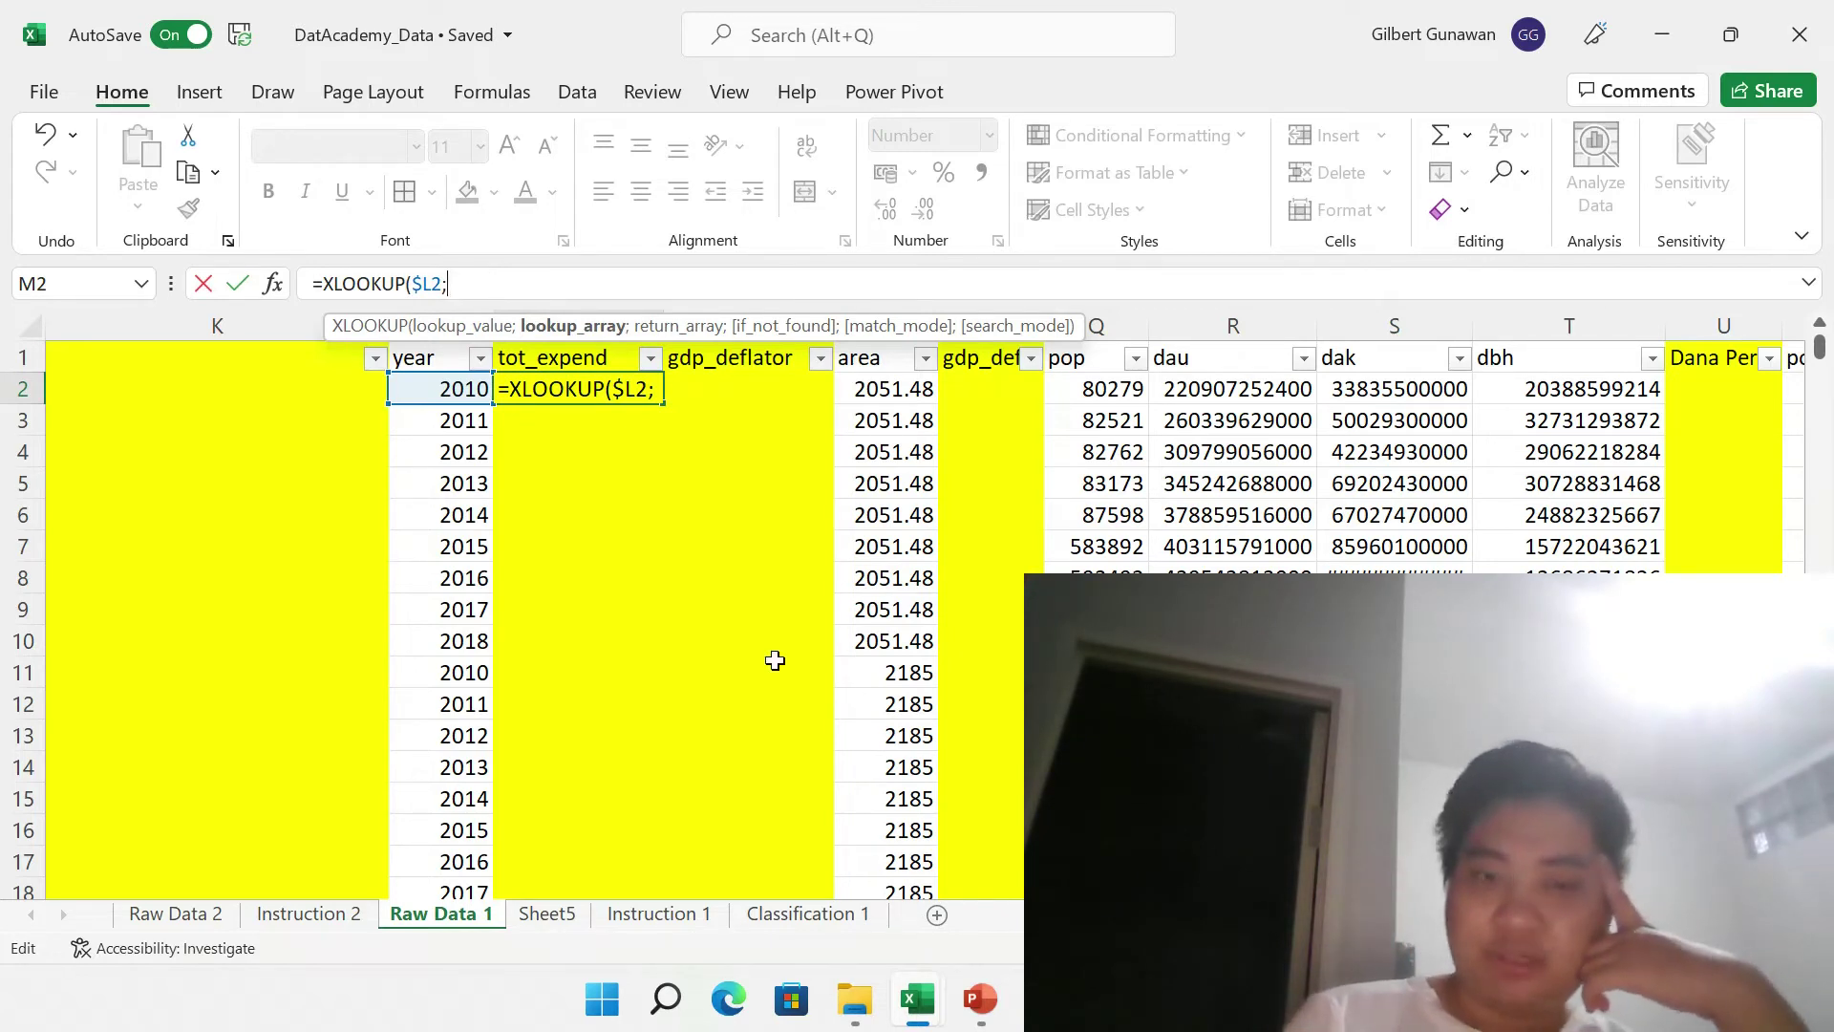
click(853, 917)
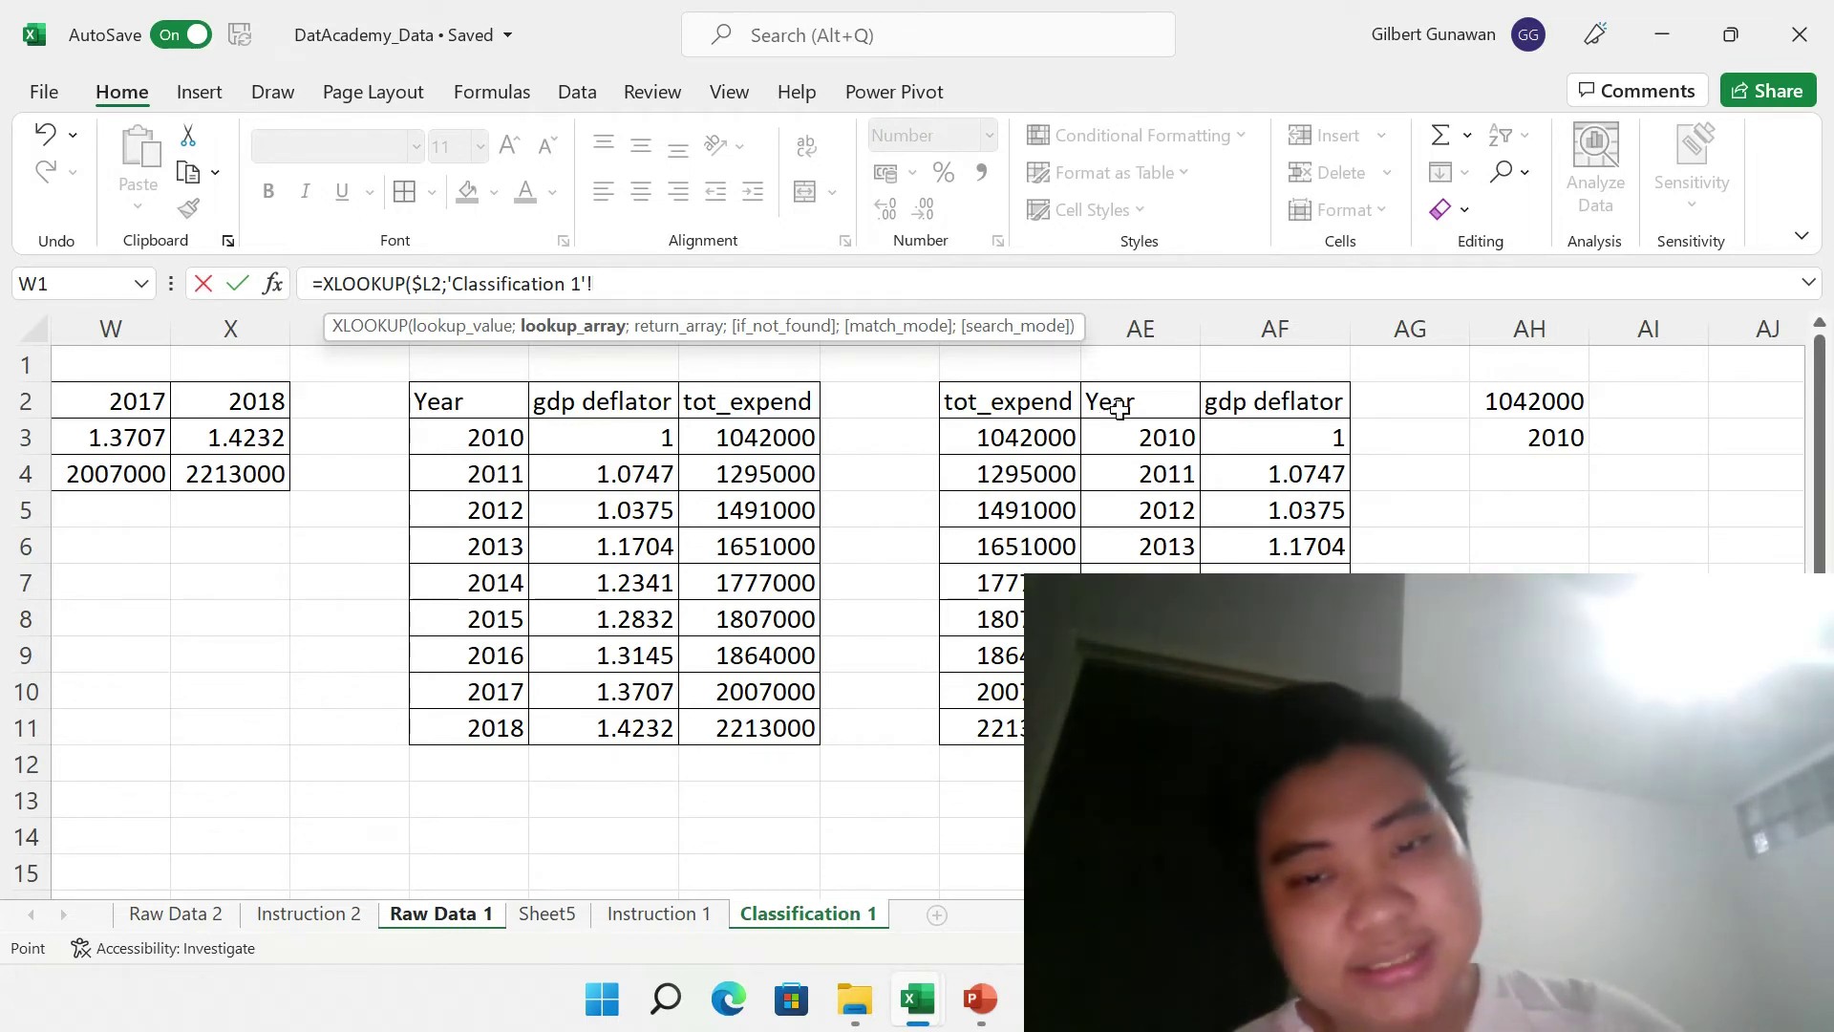
- Use Year AE2:AE11 as the lookup array and tot_expend AD2:AD11 as the return array
drag(1125, 401, 1140, 728)
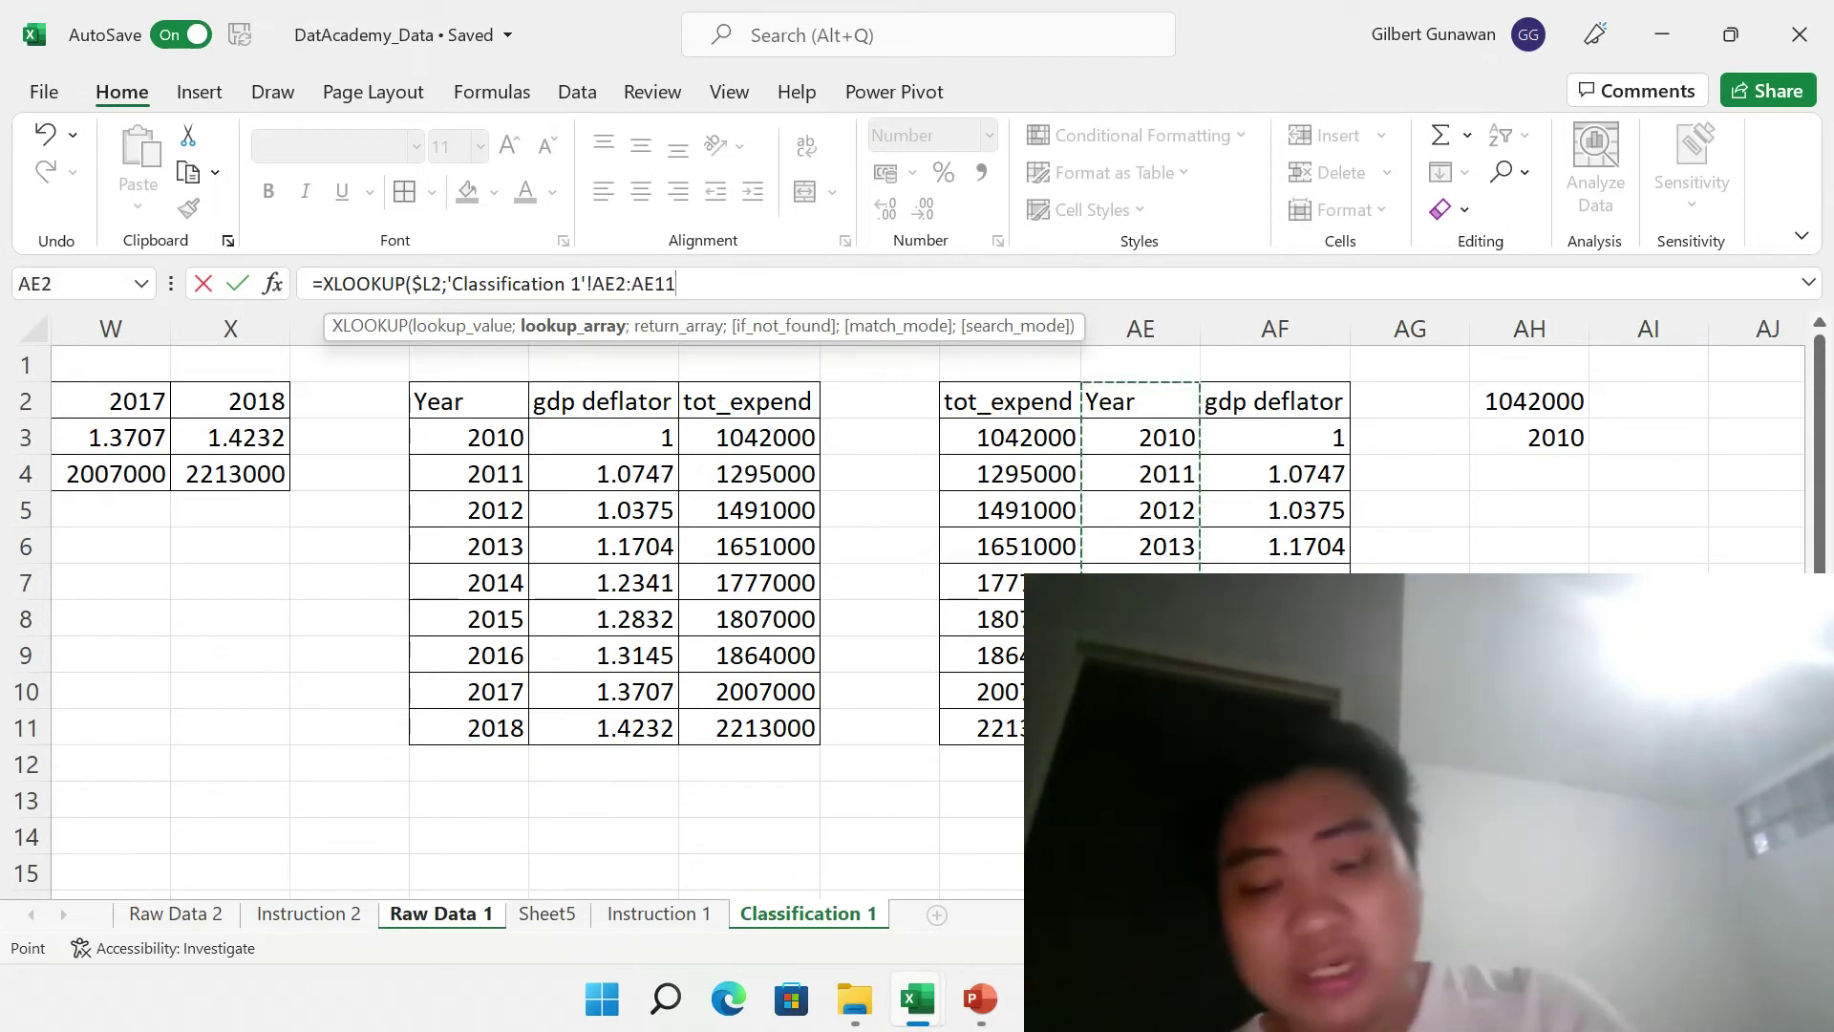
text(;)
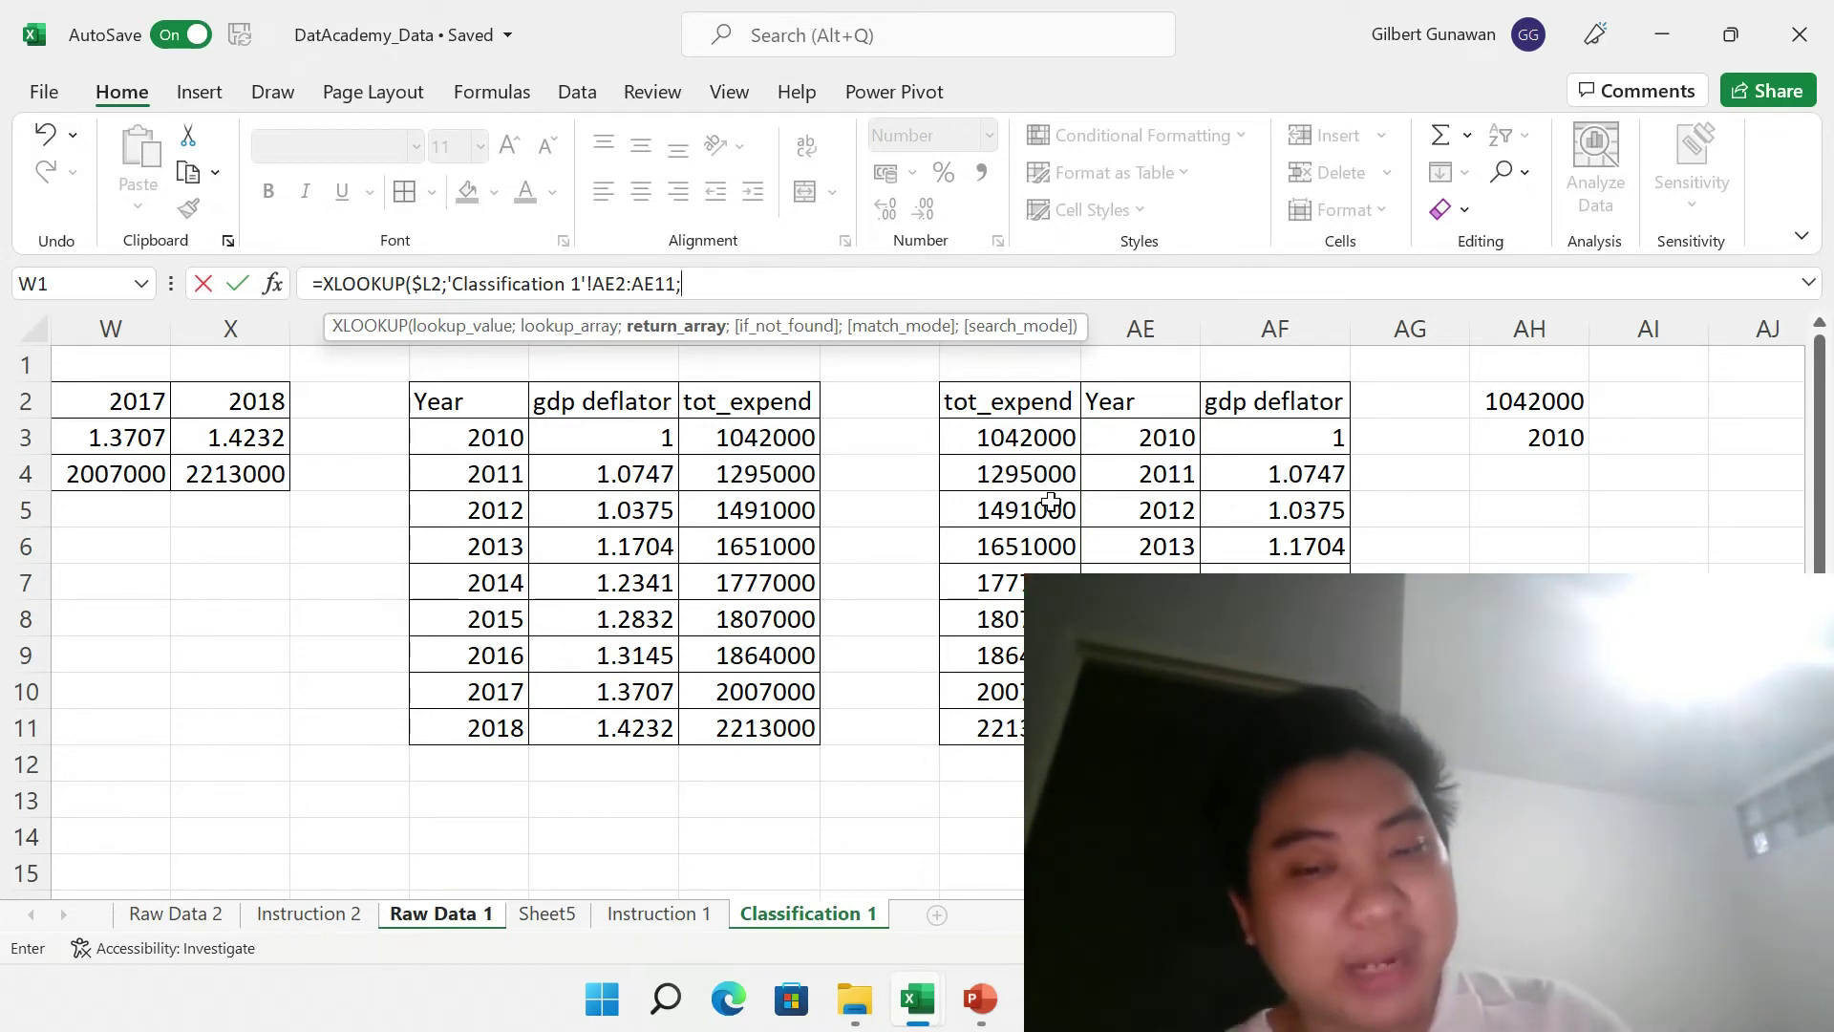
click(1007, 406)
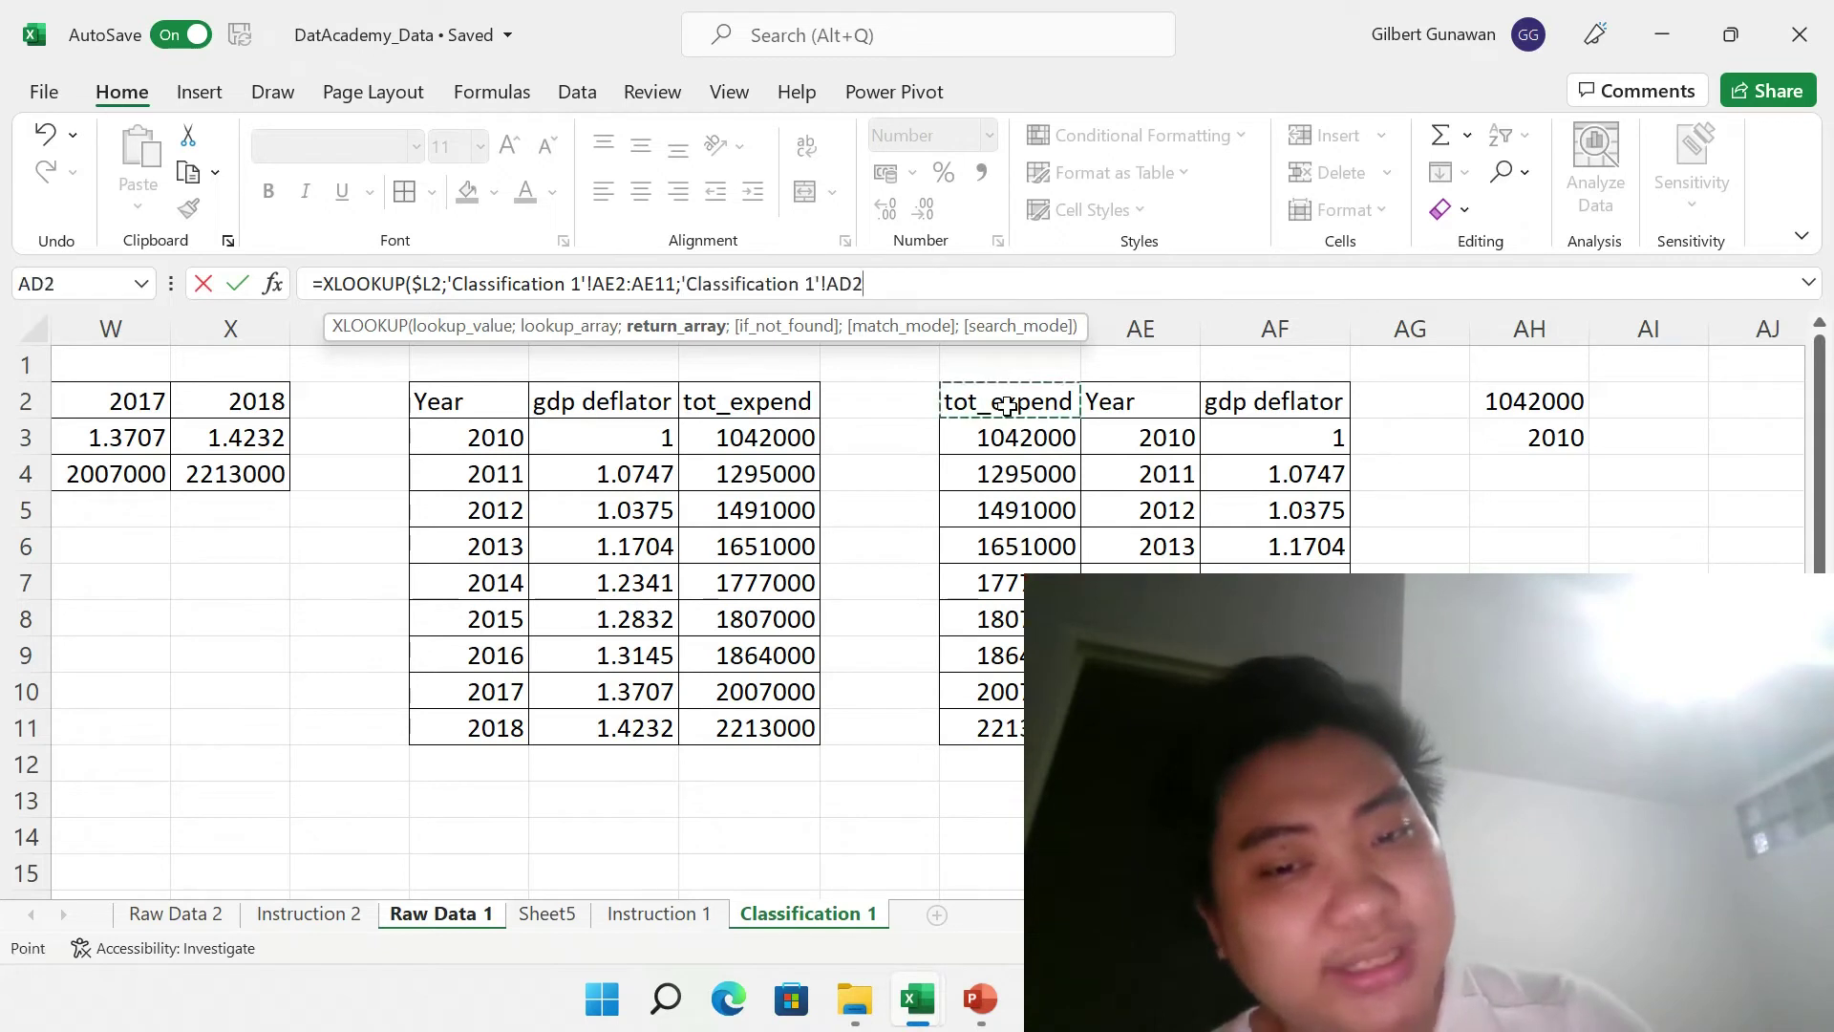
drag(1008, 406, 1014, 718)
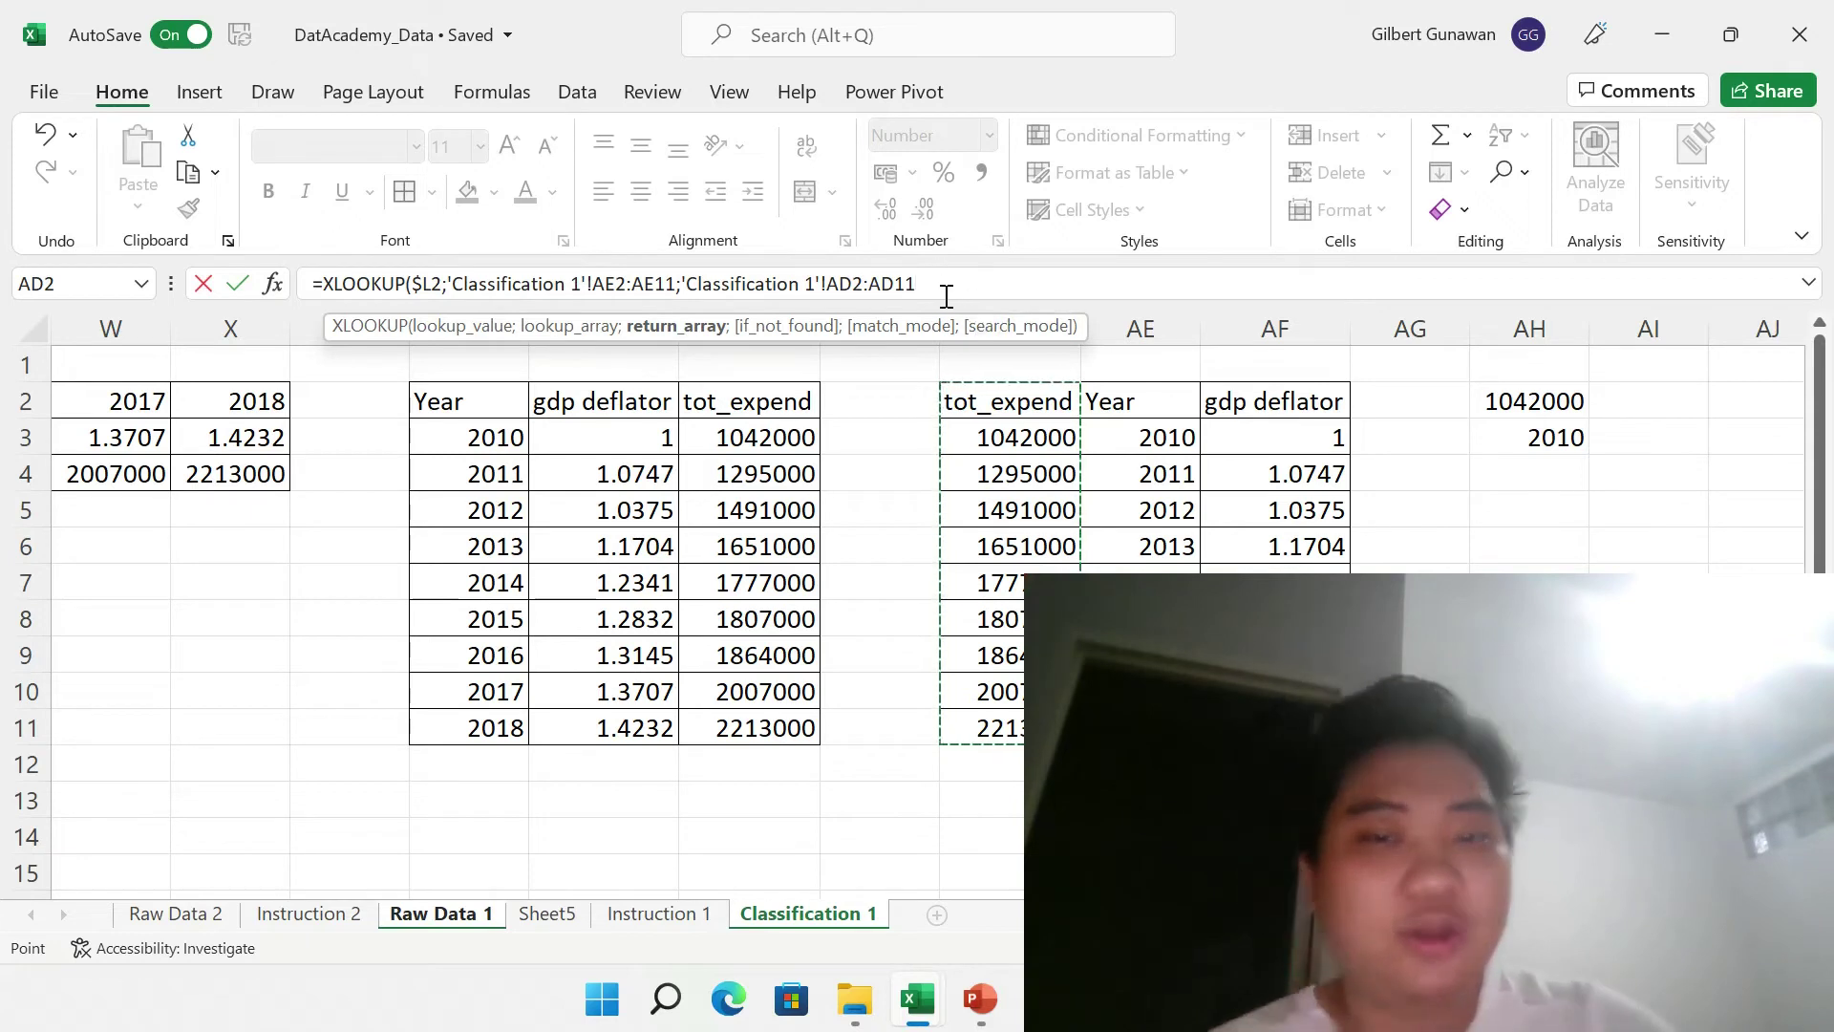
drag(941, 284, 447, 283)
click(675, 284)
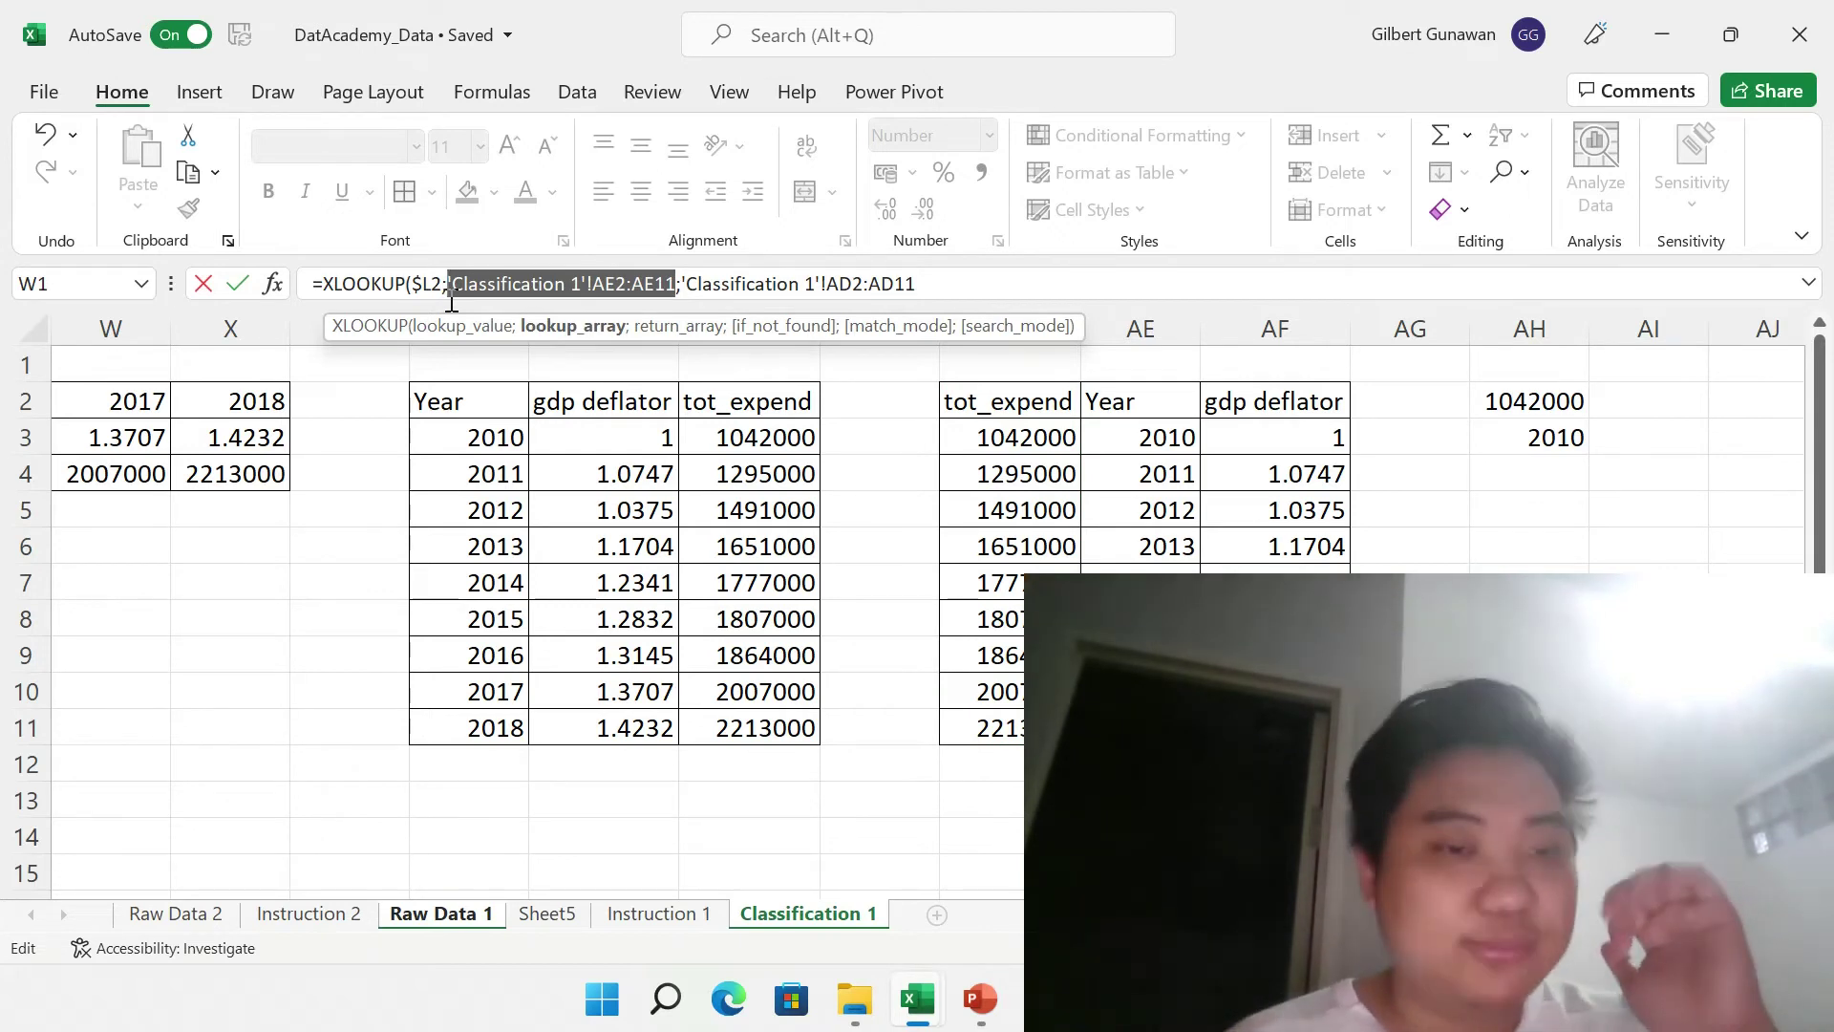
click(953, 283)
text(;)
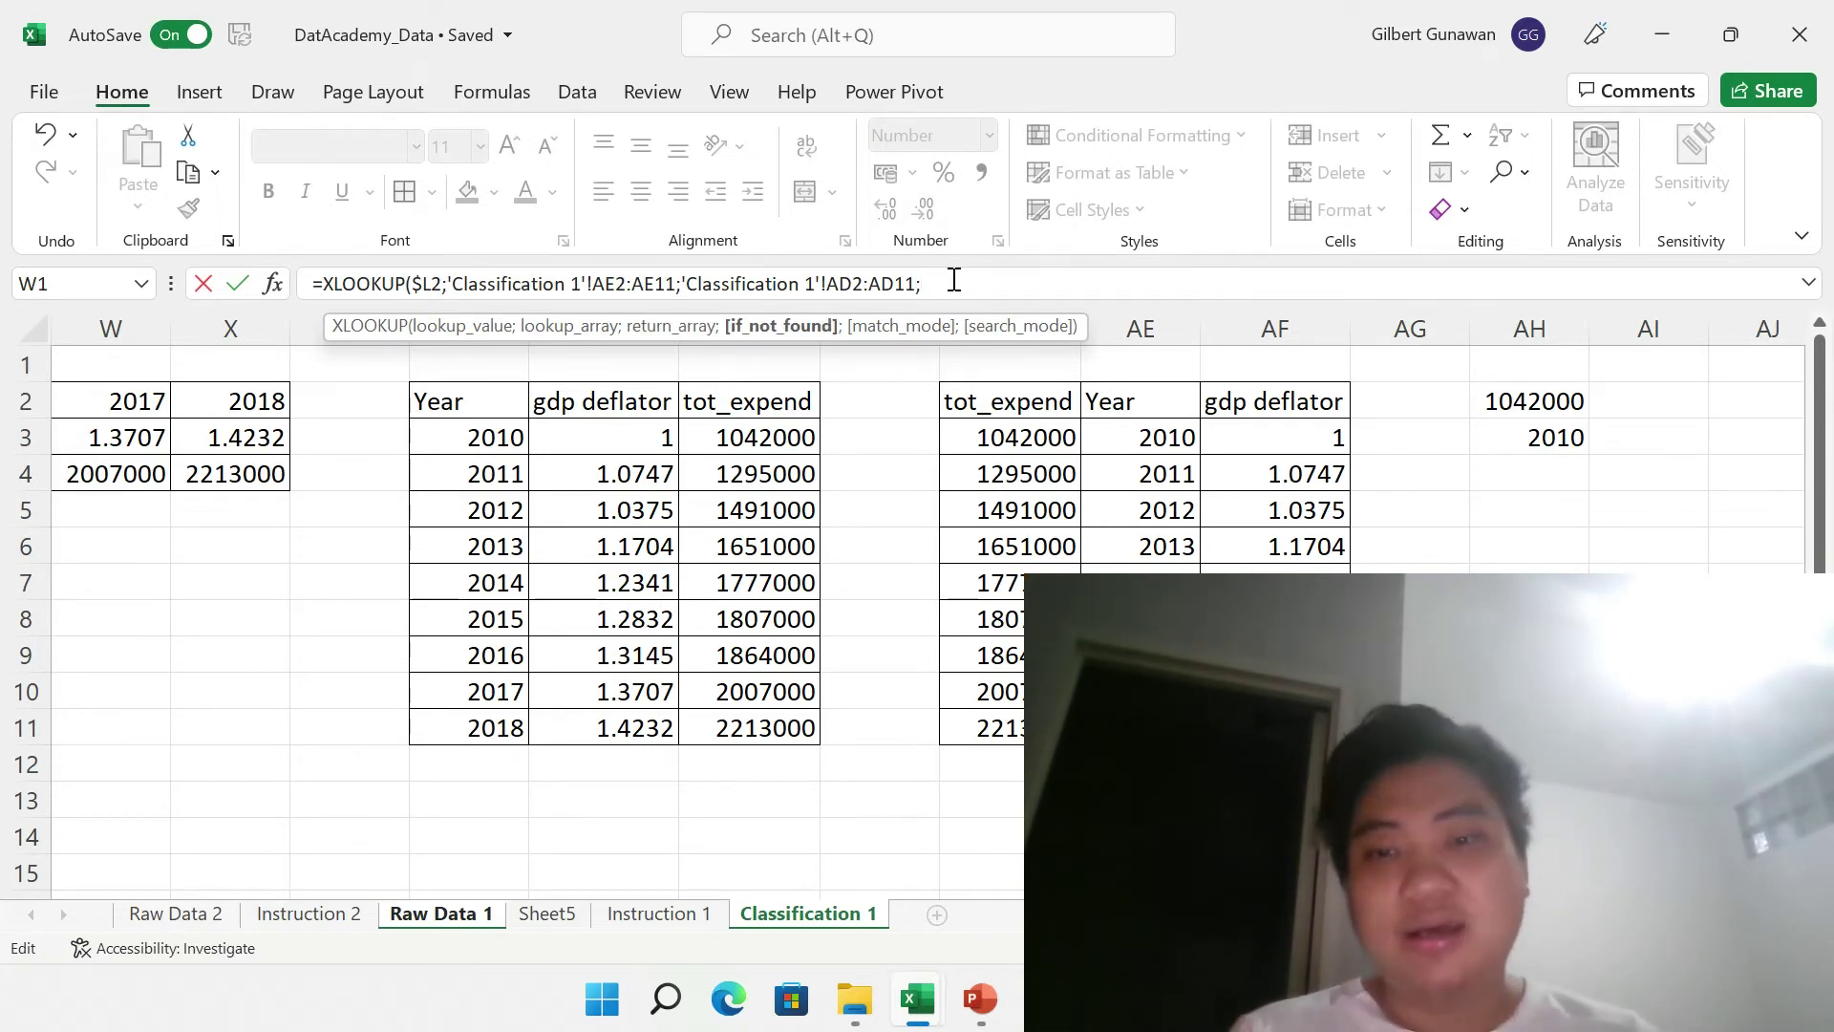
- Close the XLOOKUP with "" as the if-not-found value and match mode 0
text(")
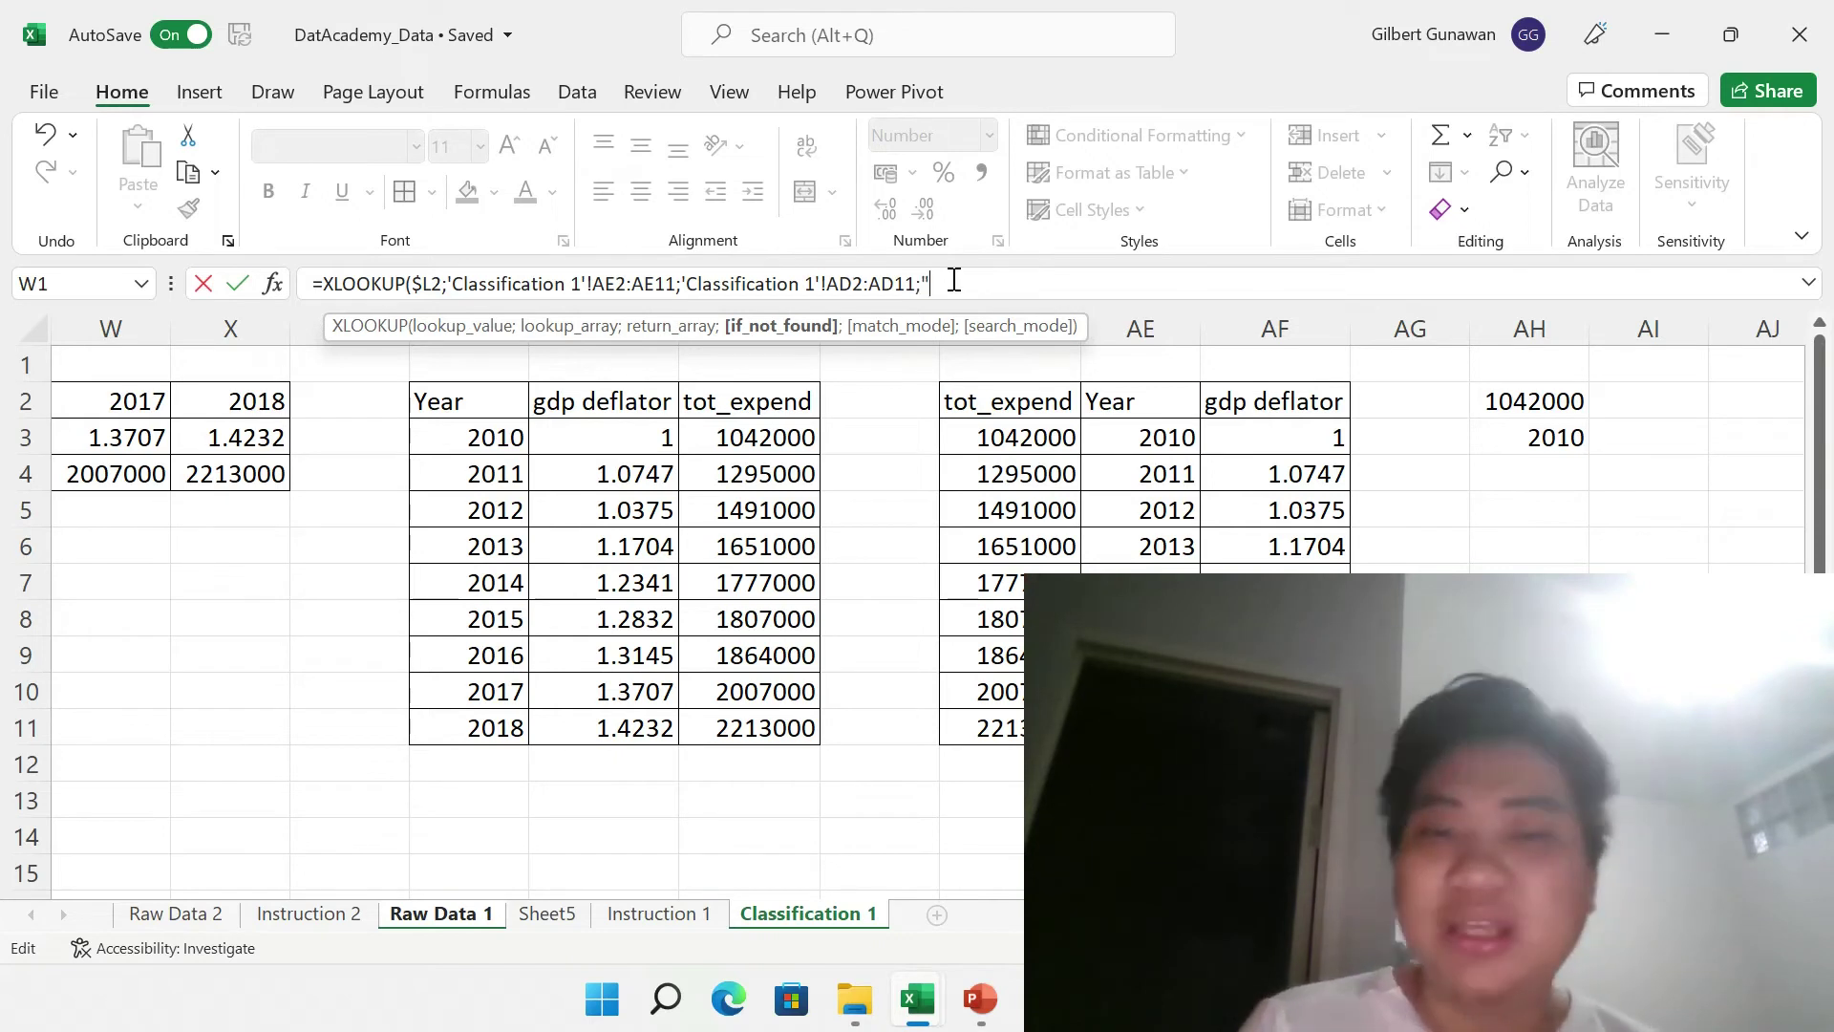
text(;)
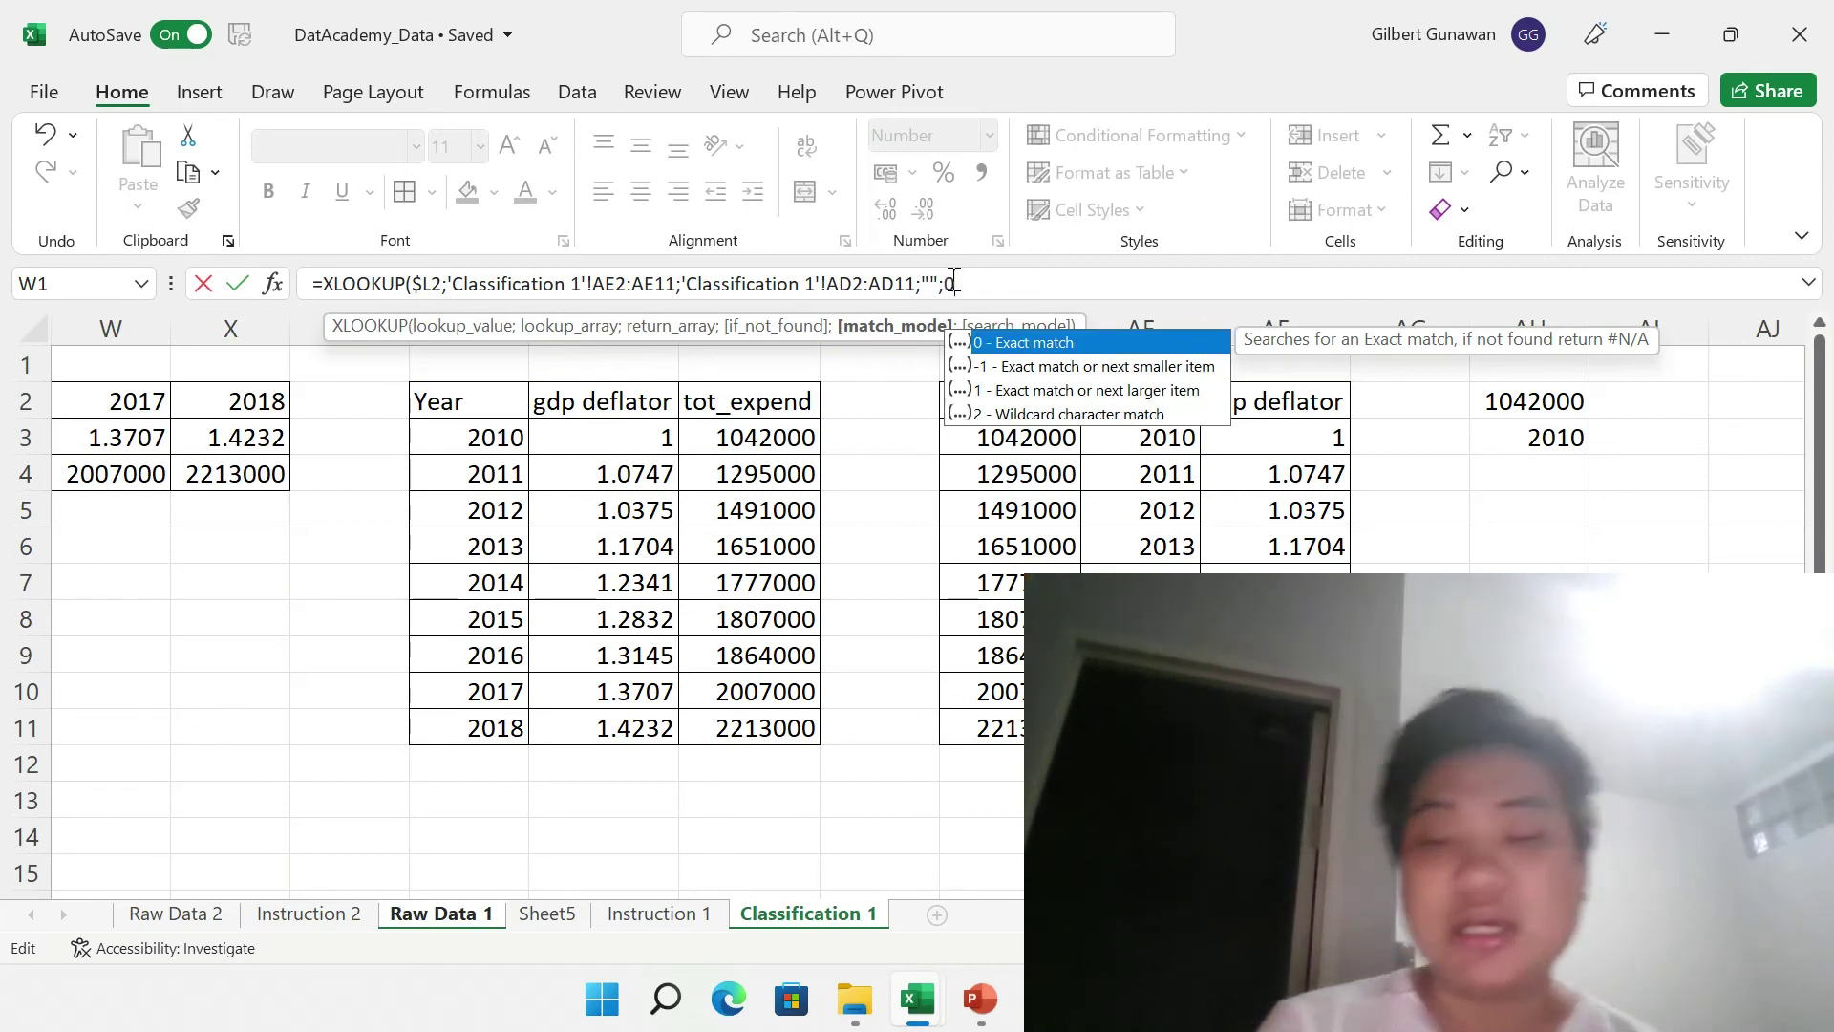
text(0))
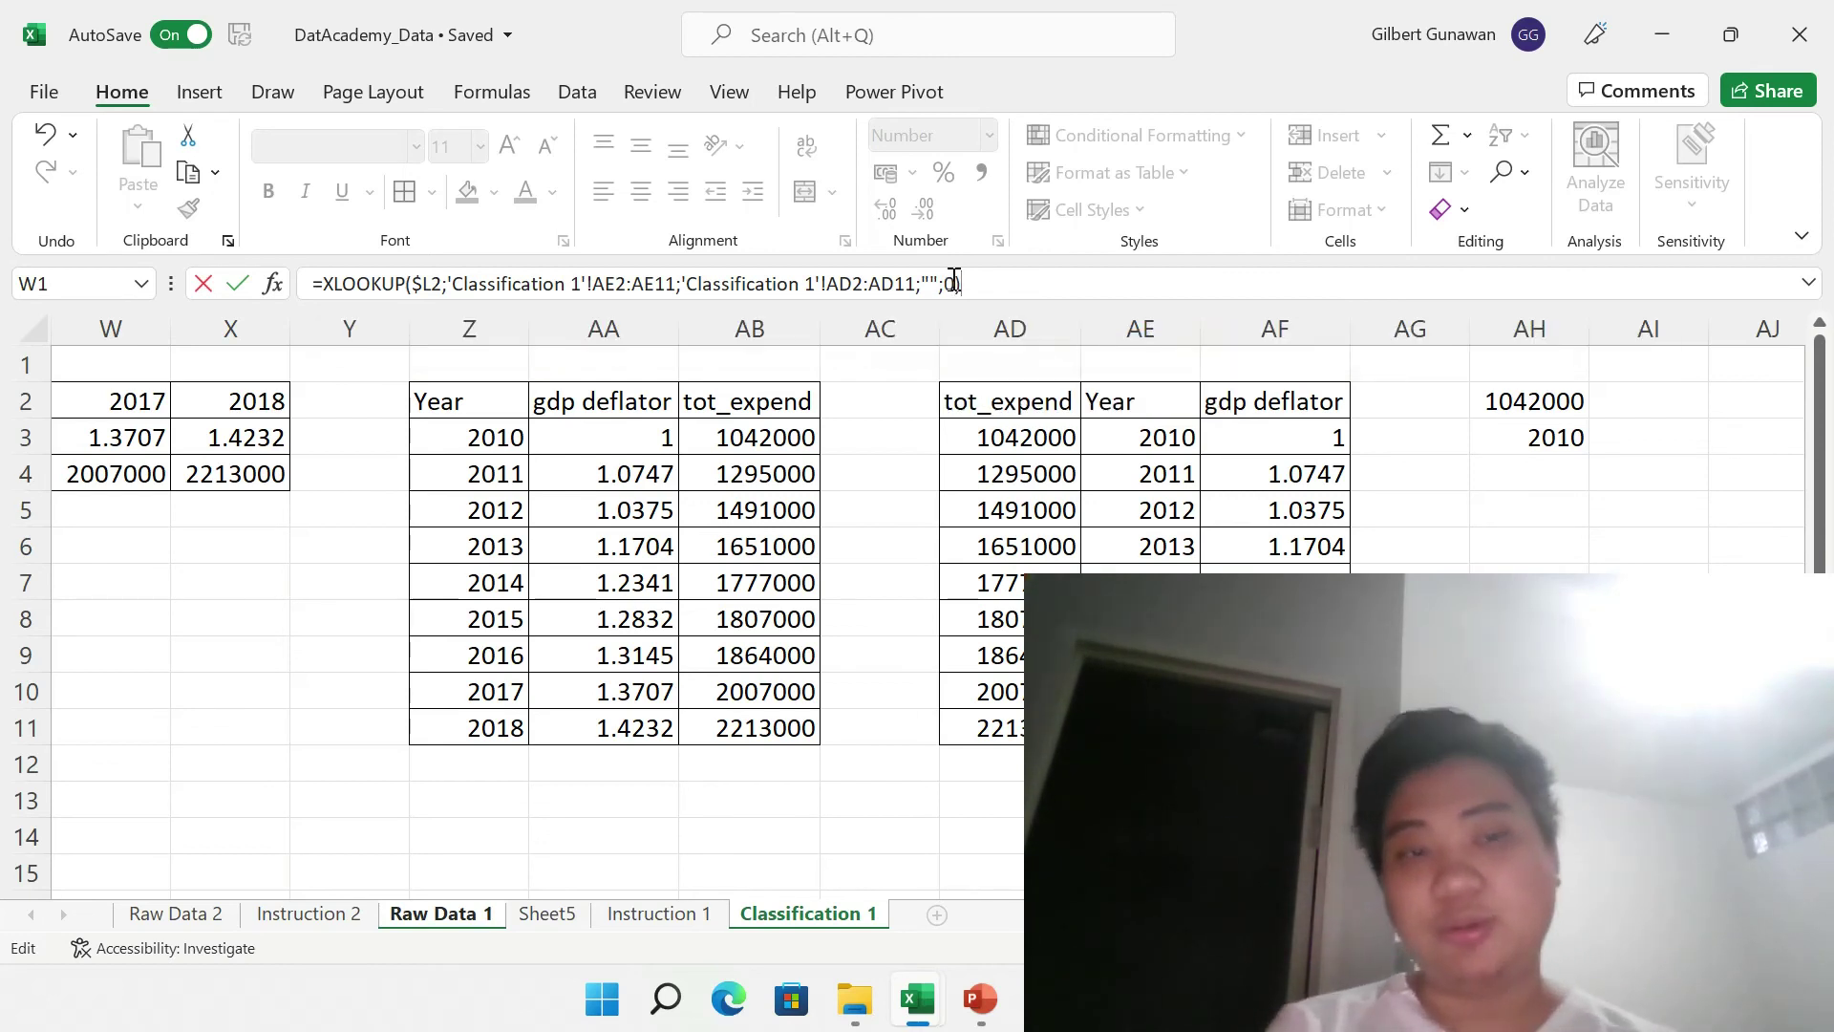
- Commit the XLOOKUP in M2 and fill it down the tot_expend column
key(Return)
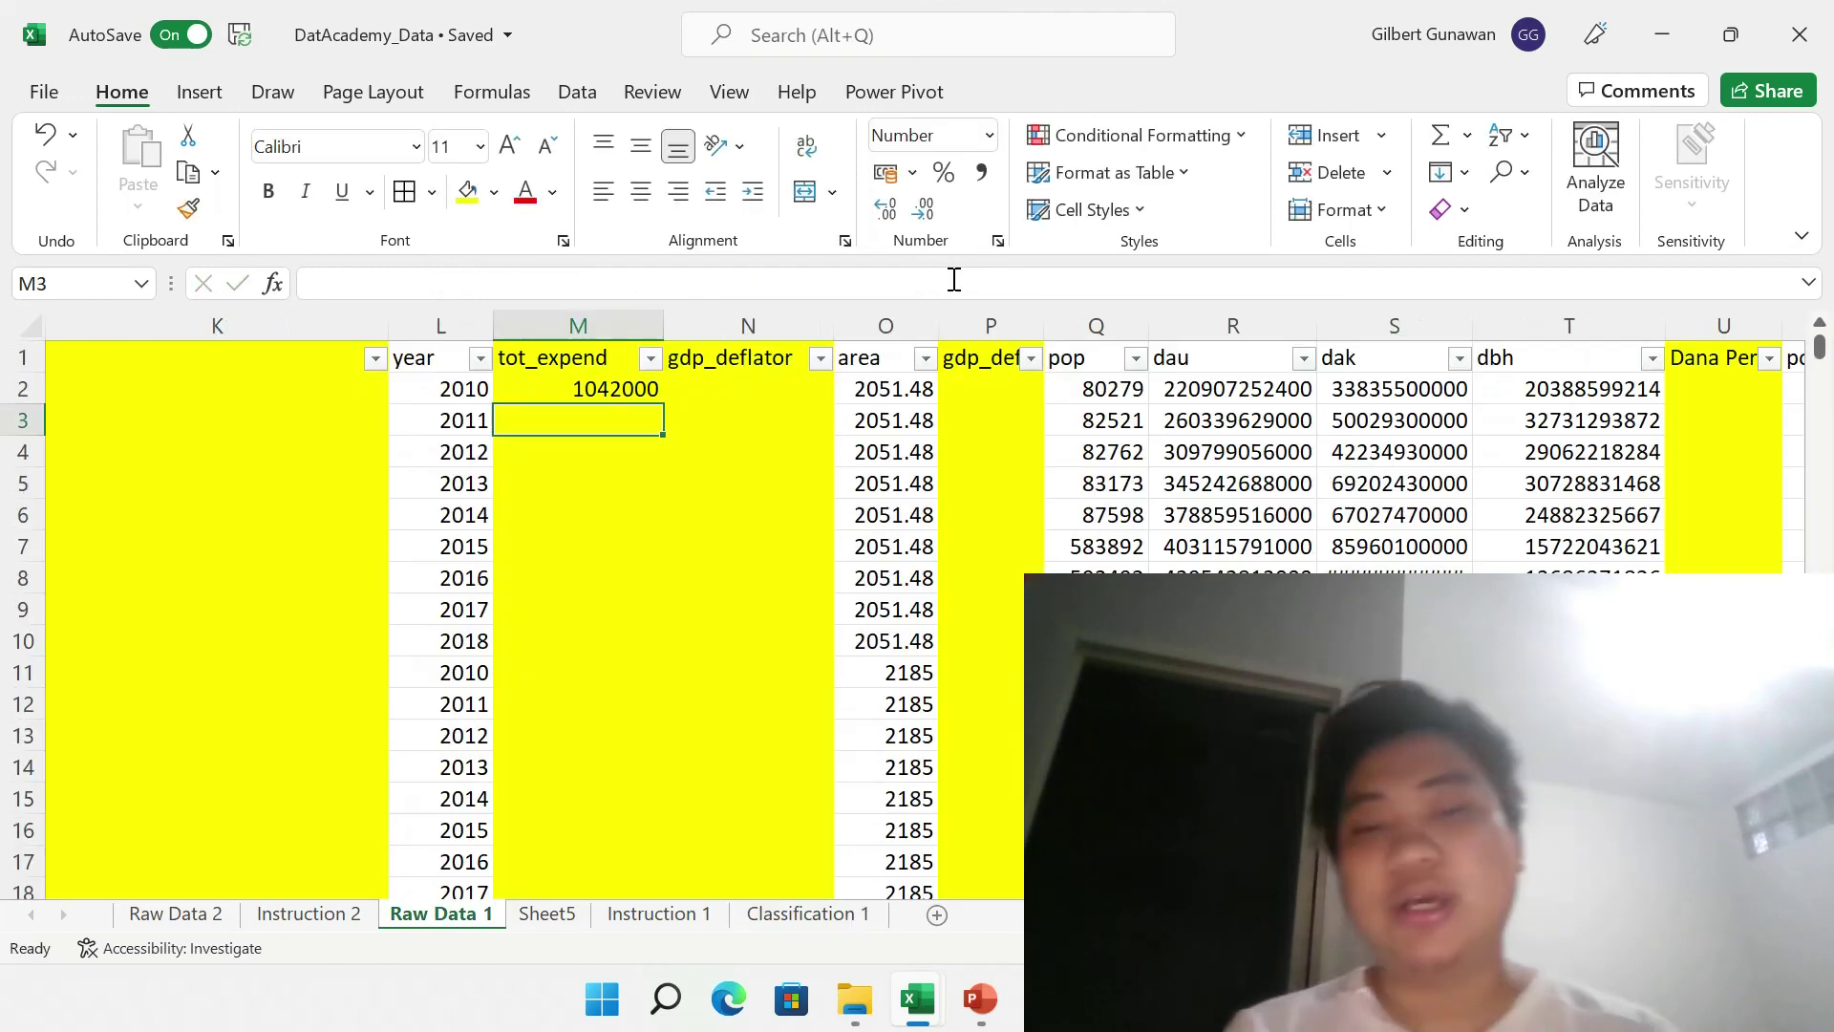
key(Up)
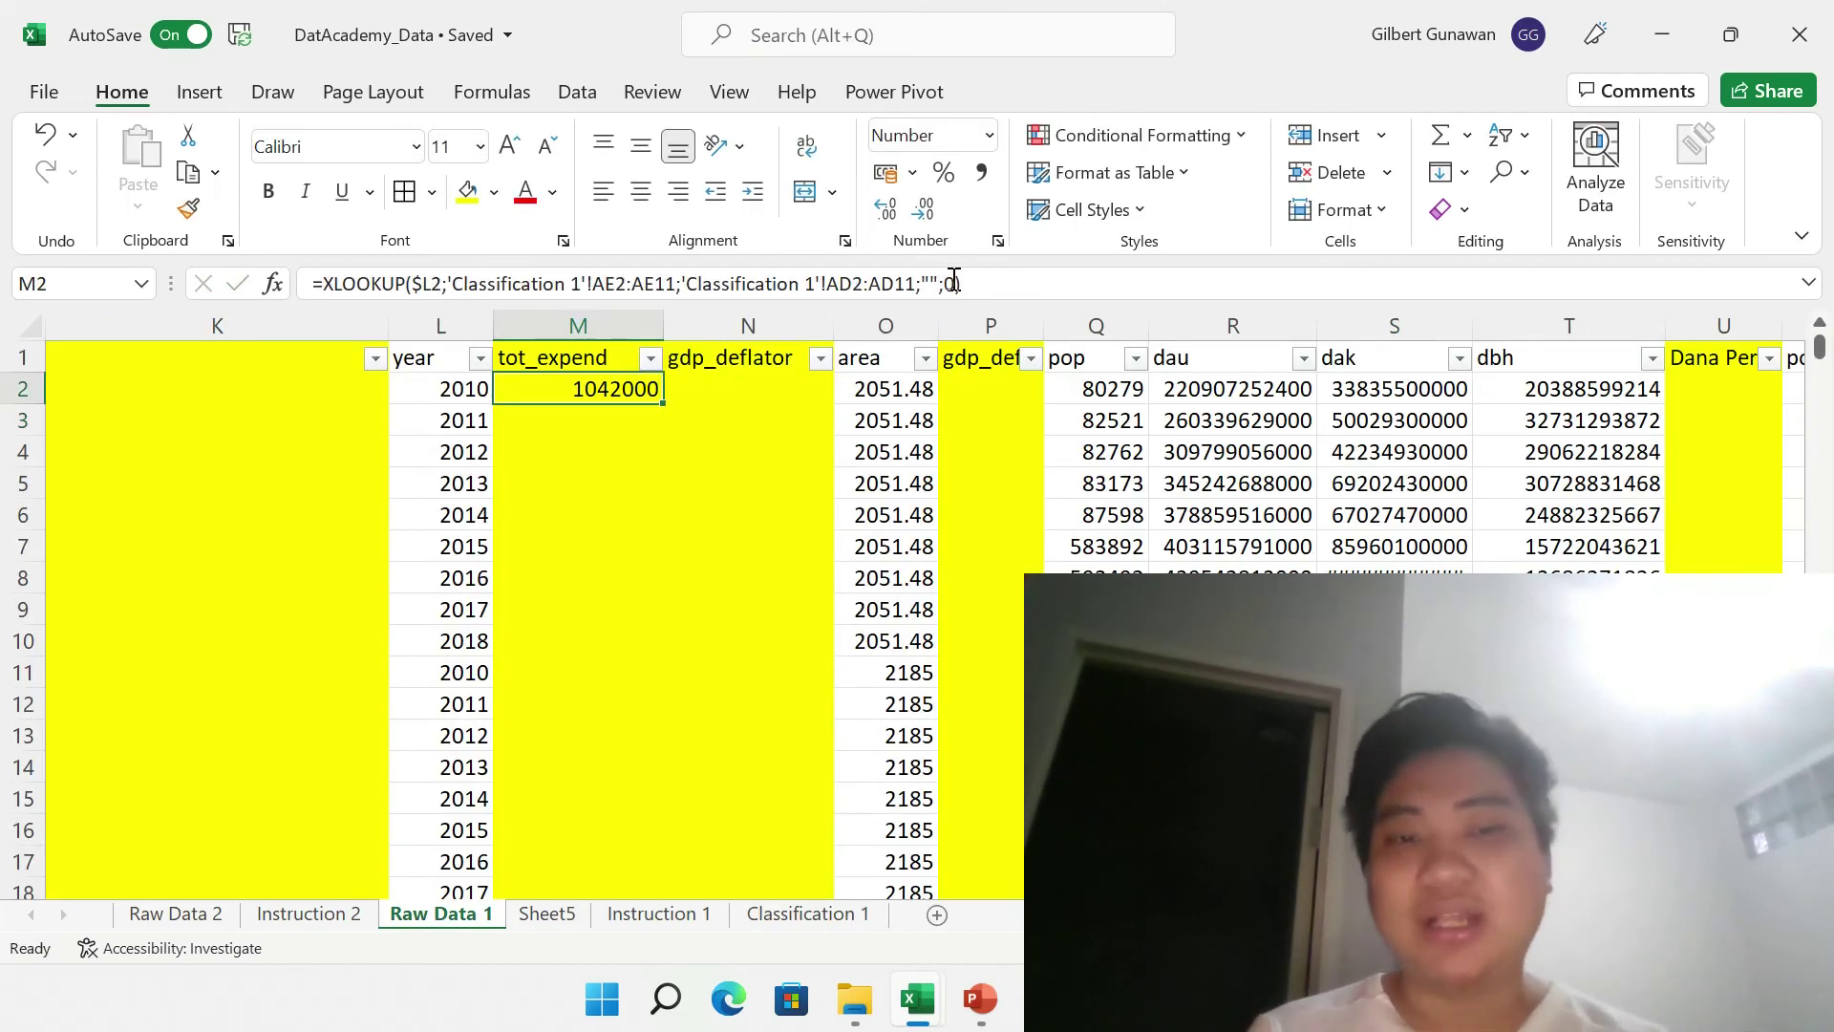
double_click(665, 400)
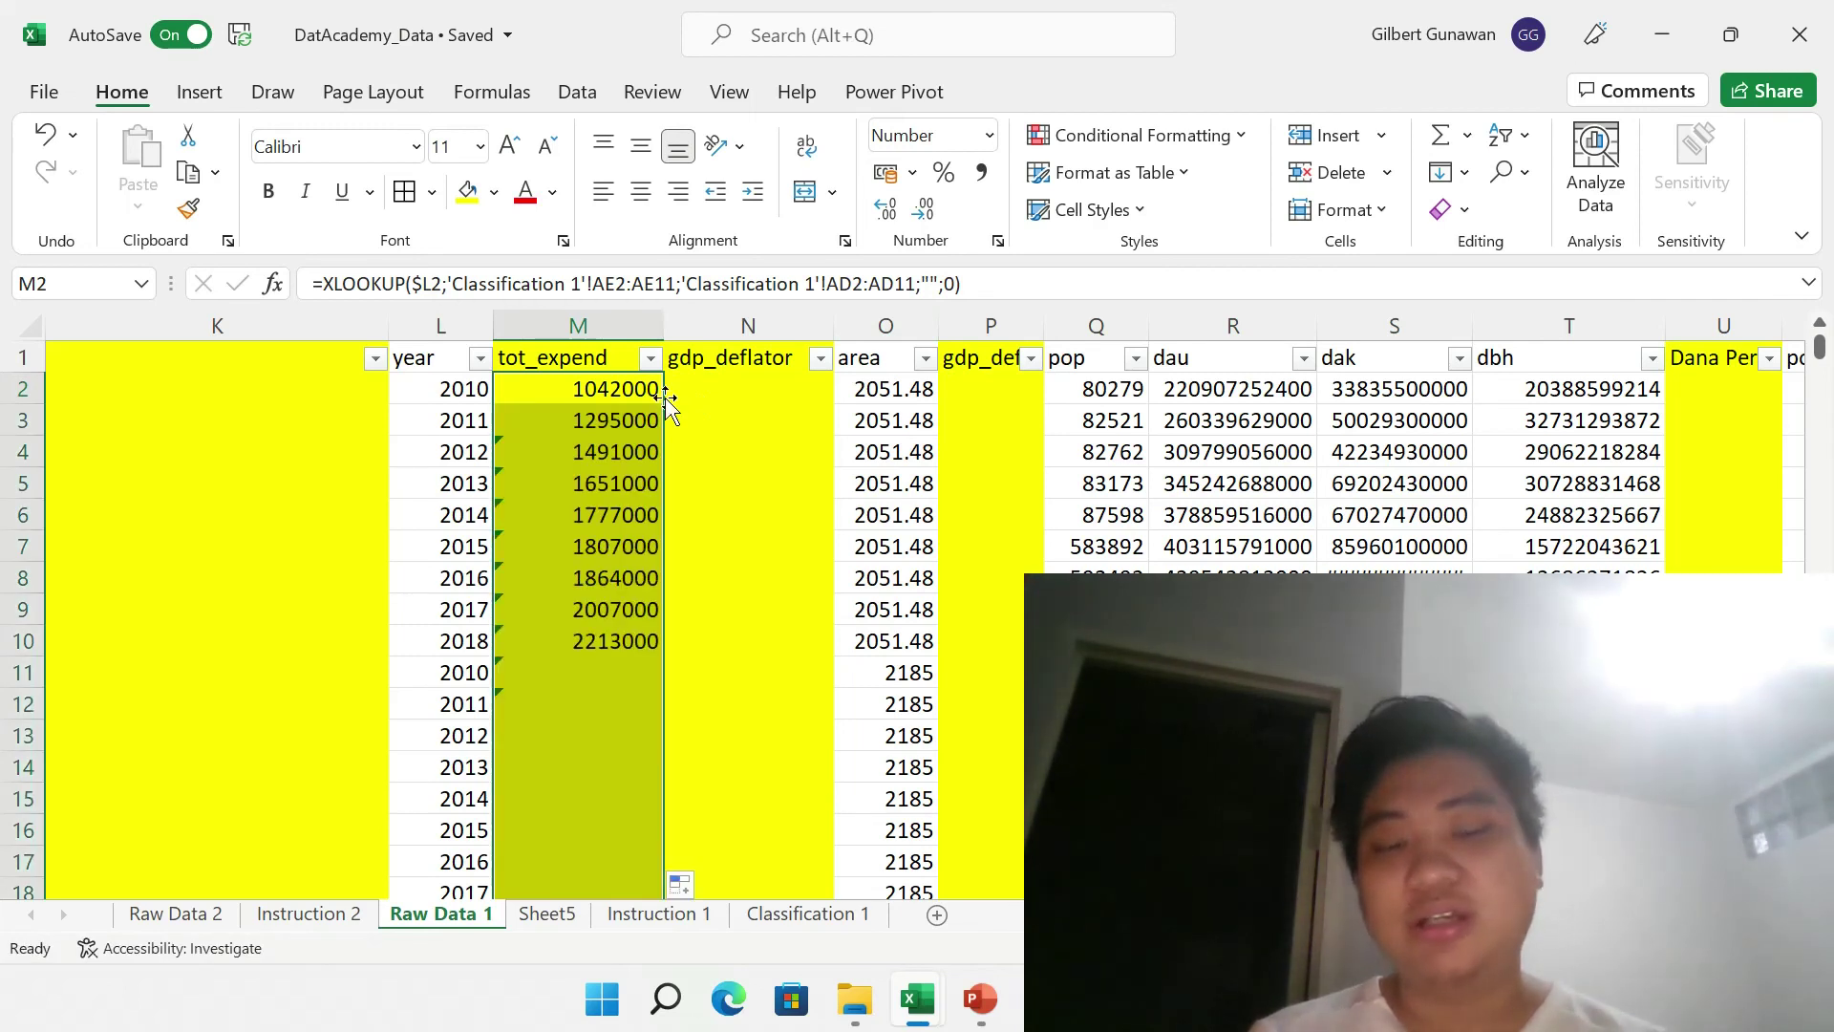
- Check the copied formulas in column M, where rows from 11 downward stay blank
key(Right)
key(Left)
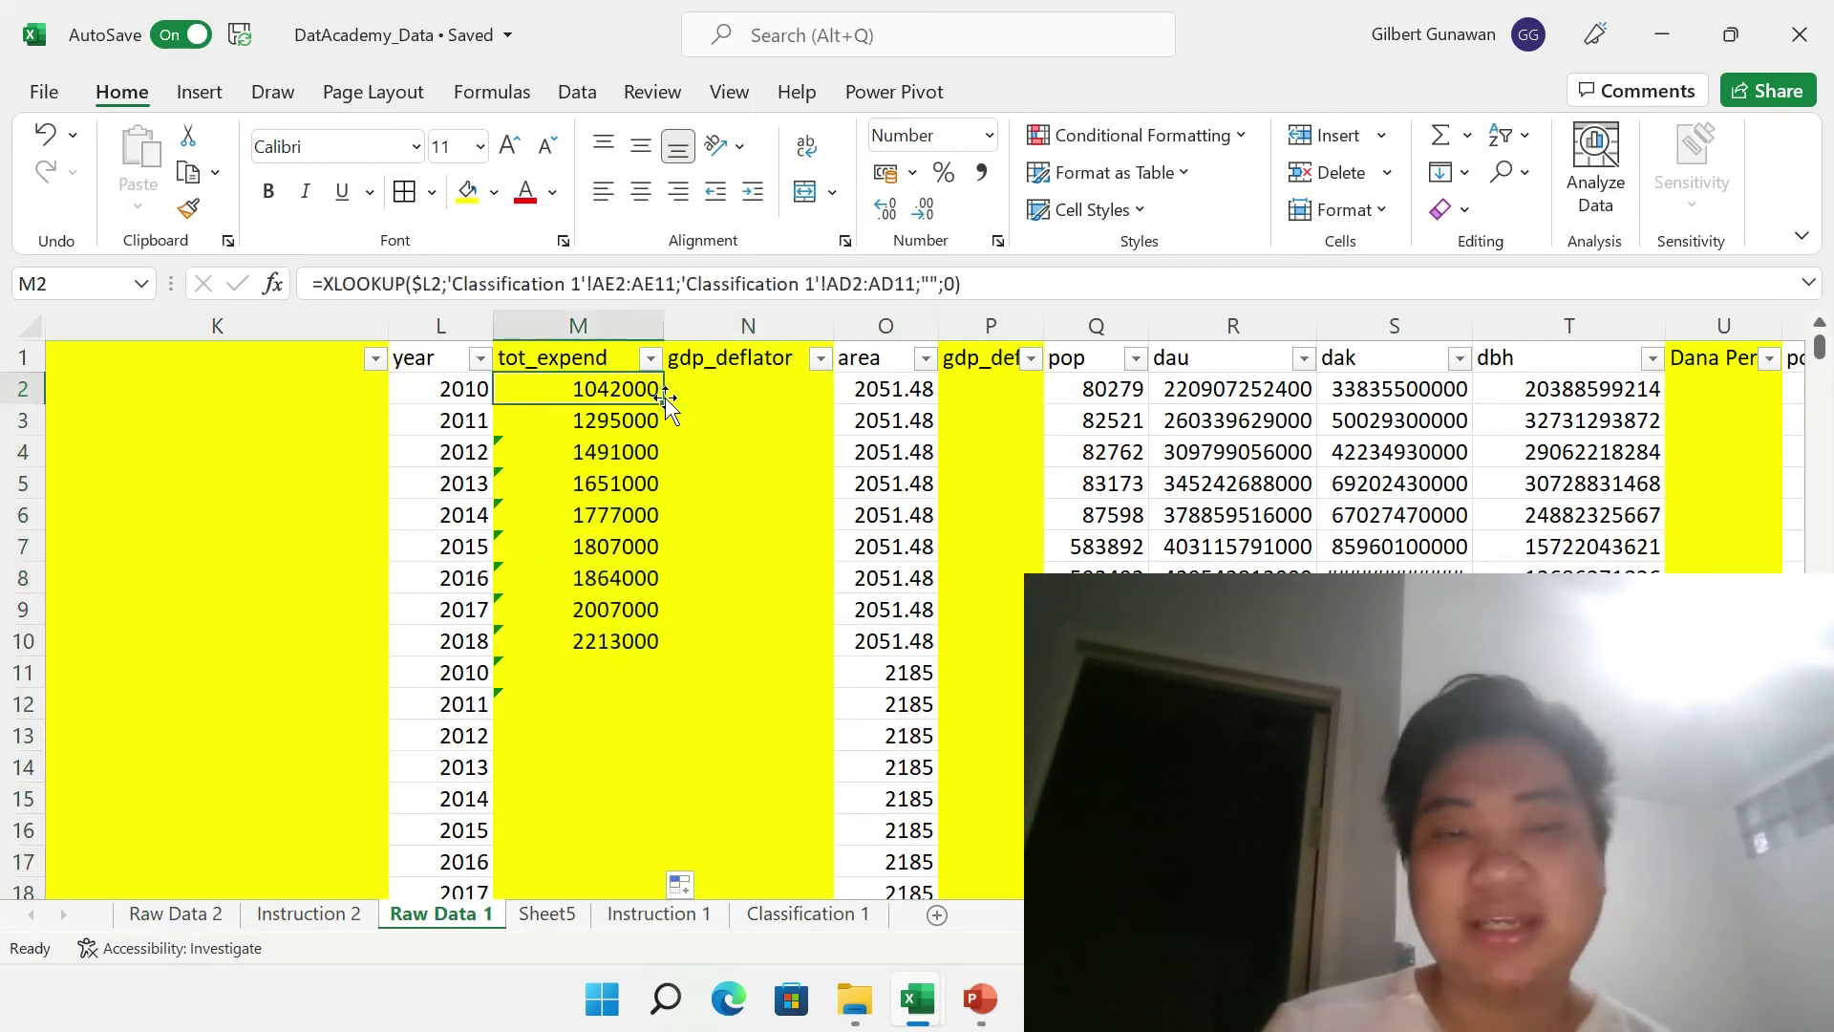
key(Left)
key(Right)
key(Down)
key(Down)
key(Down)
key(Down)
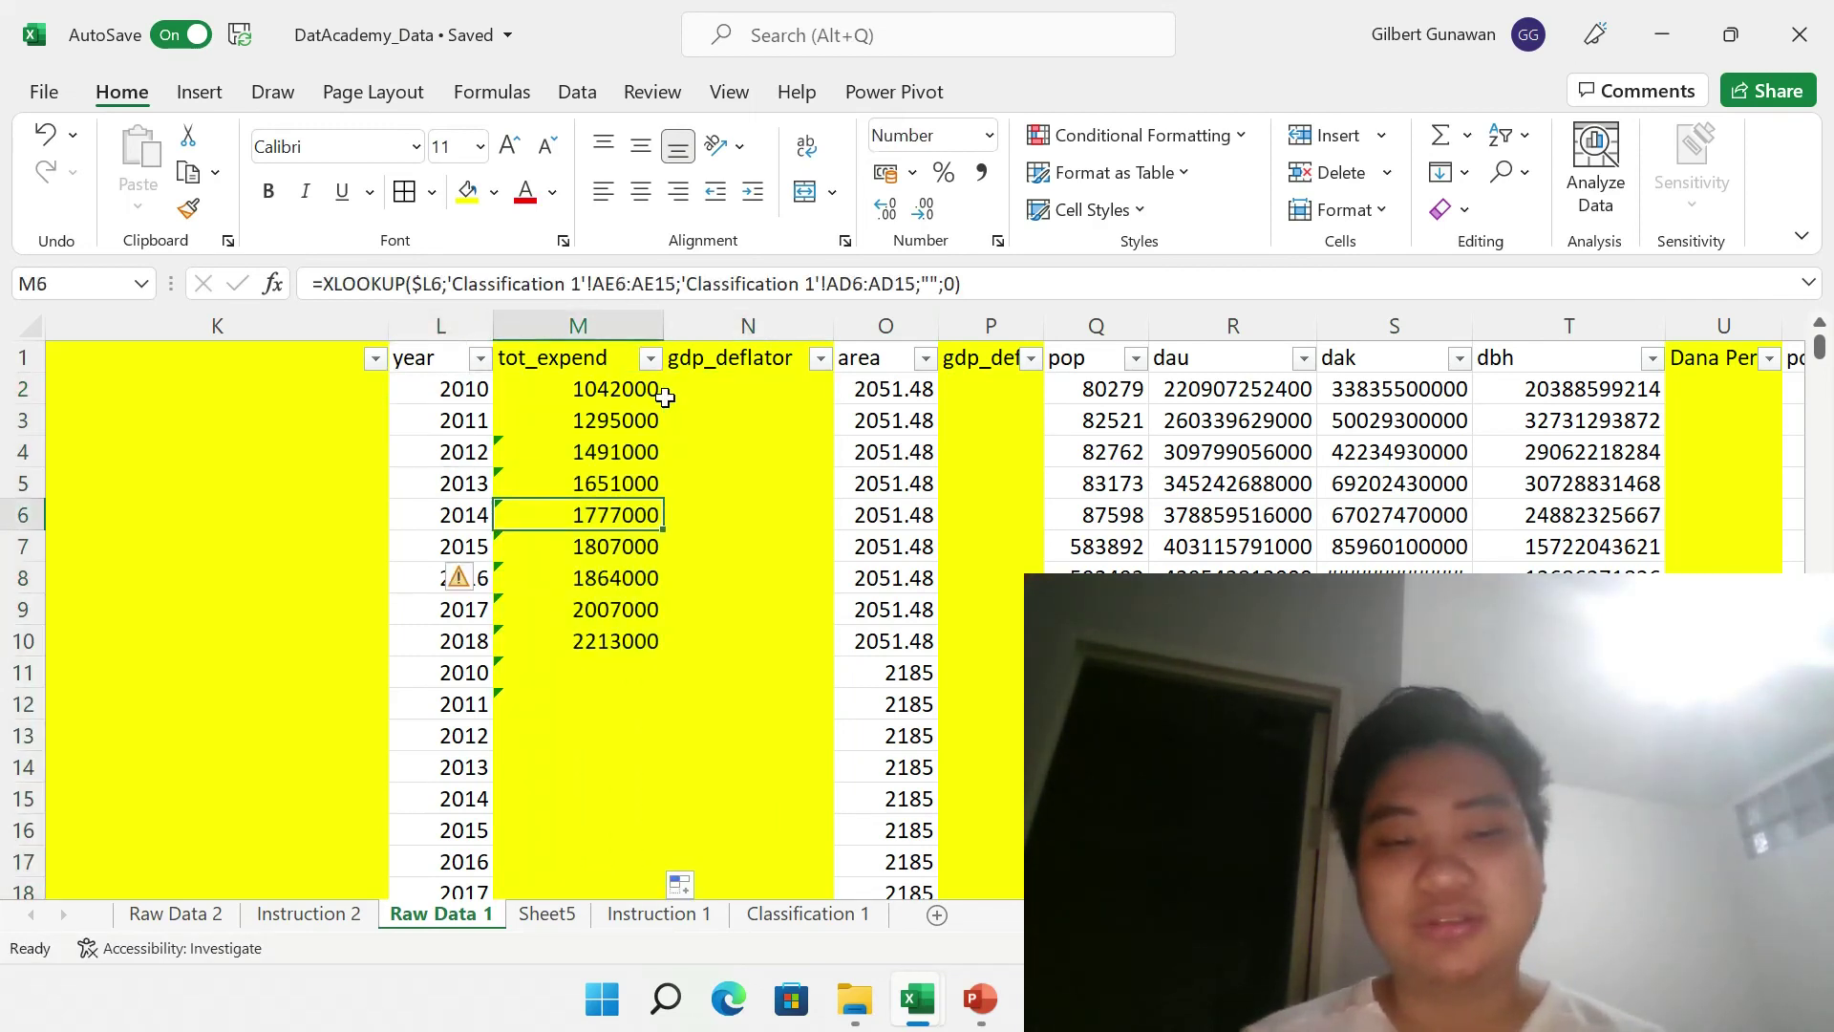
key(Down)
key(Down)
key(Down)
key(Up)
key(Up)
key(Up)
key(Up)
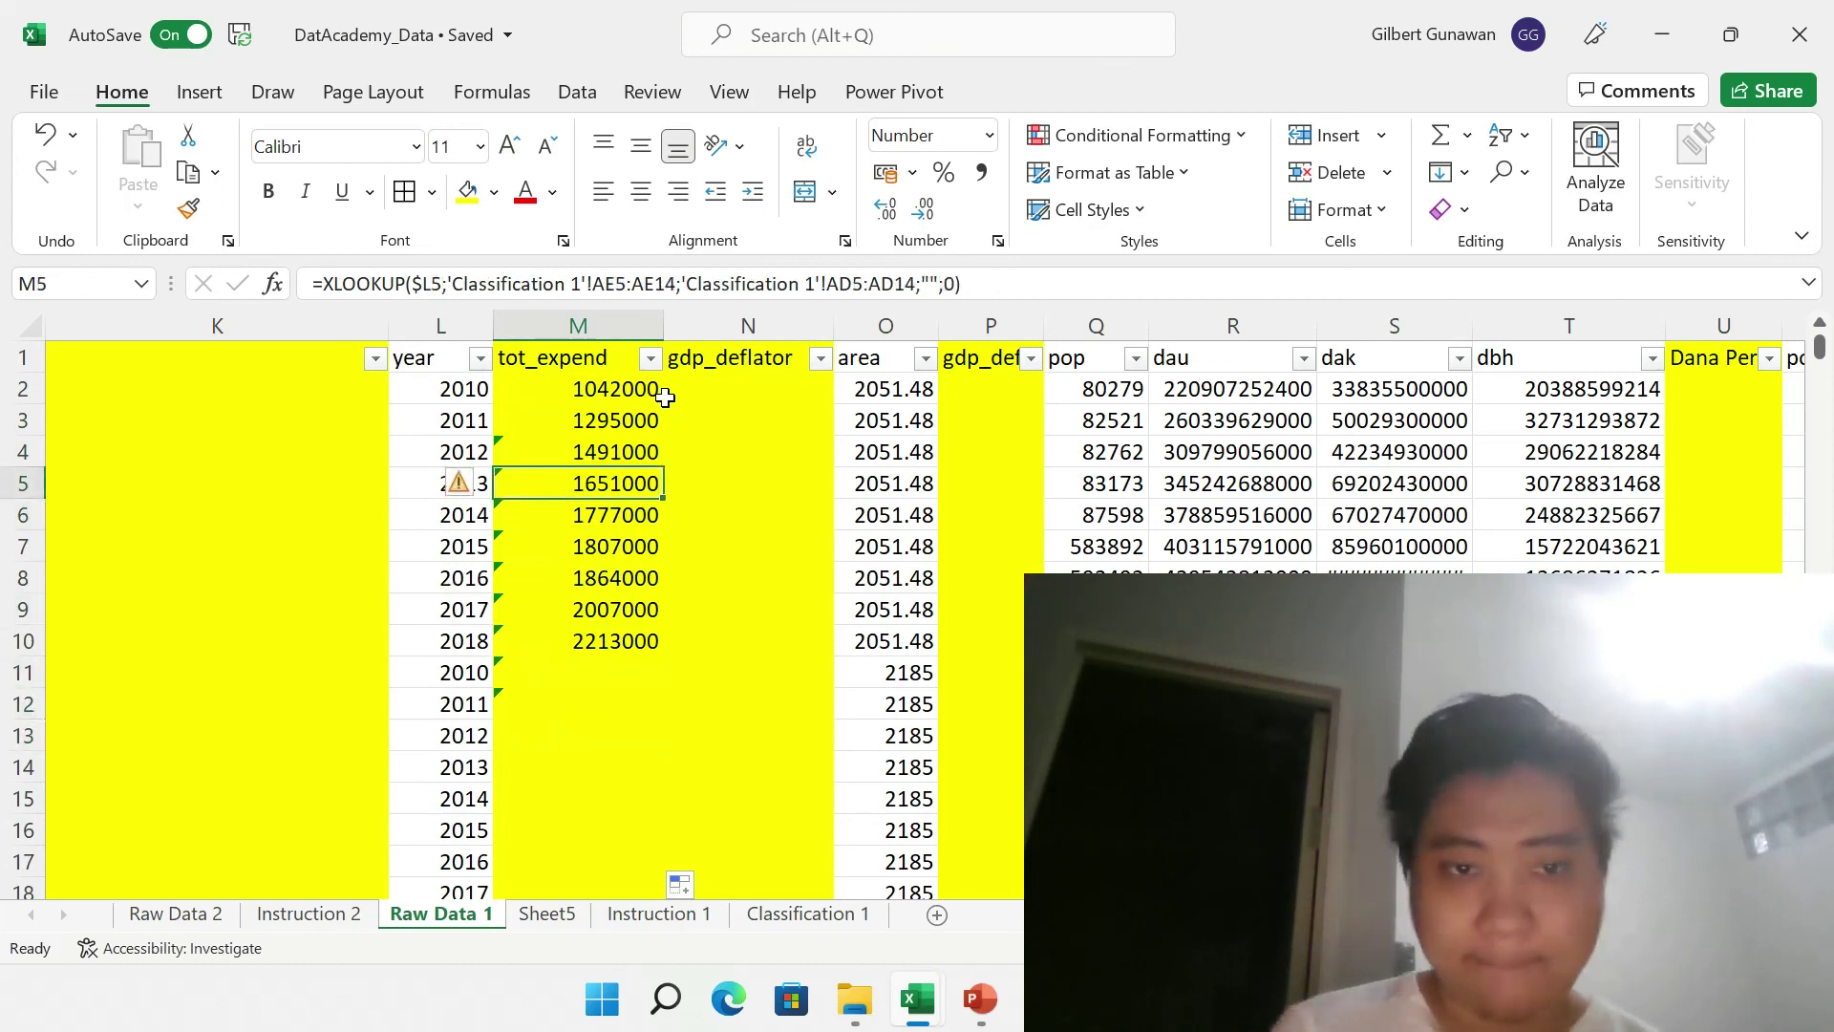
key(Up)
key(Up)
key(Up)
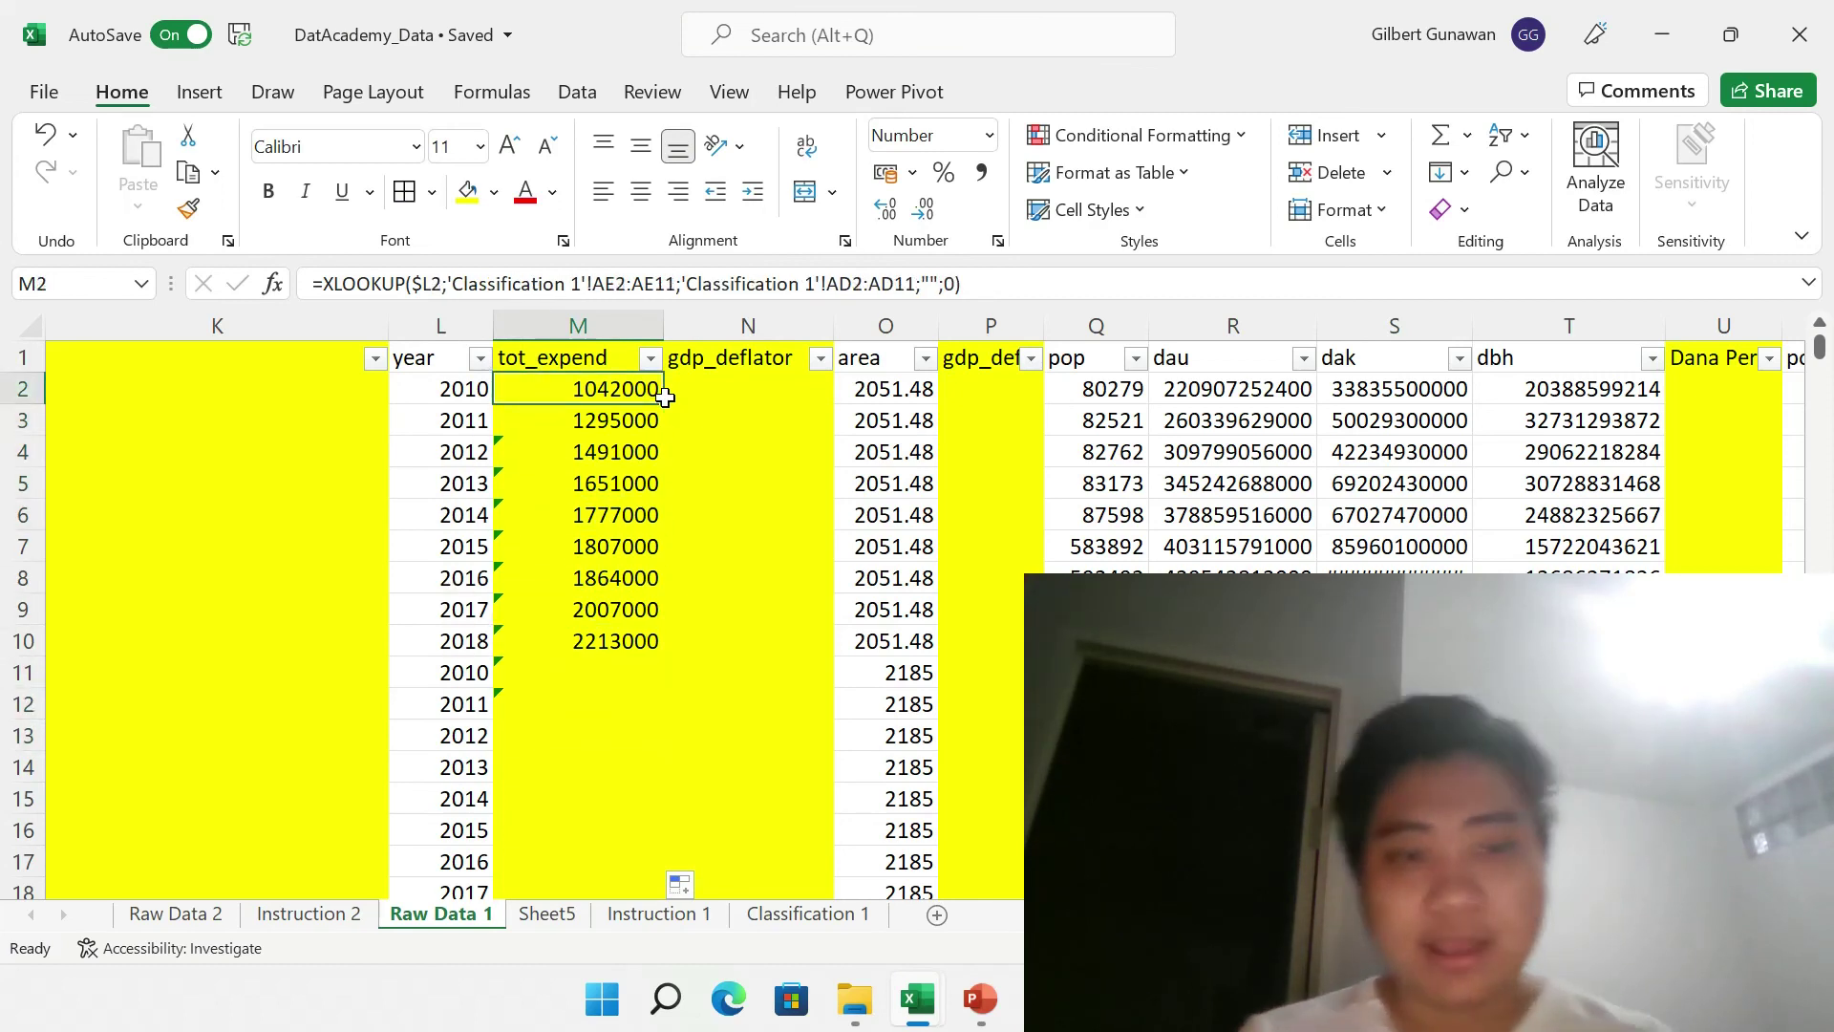
- Change M2's lookup ranges to absolute references $AE$2:$AE$11 and $AD$2:$AD$11
click(598, 280)
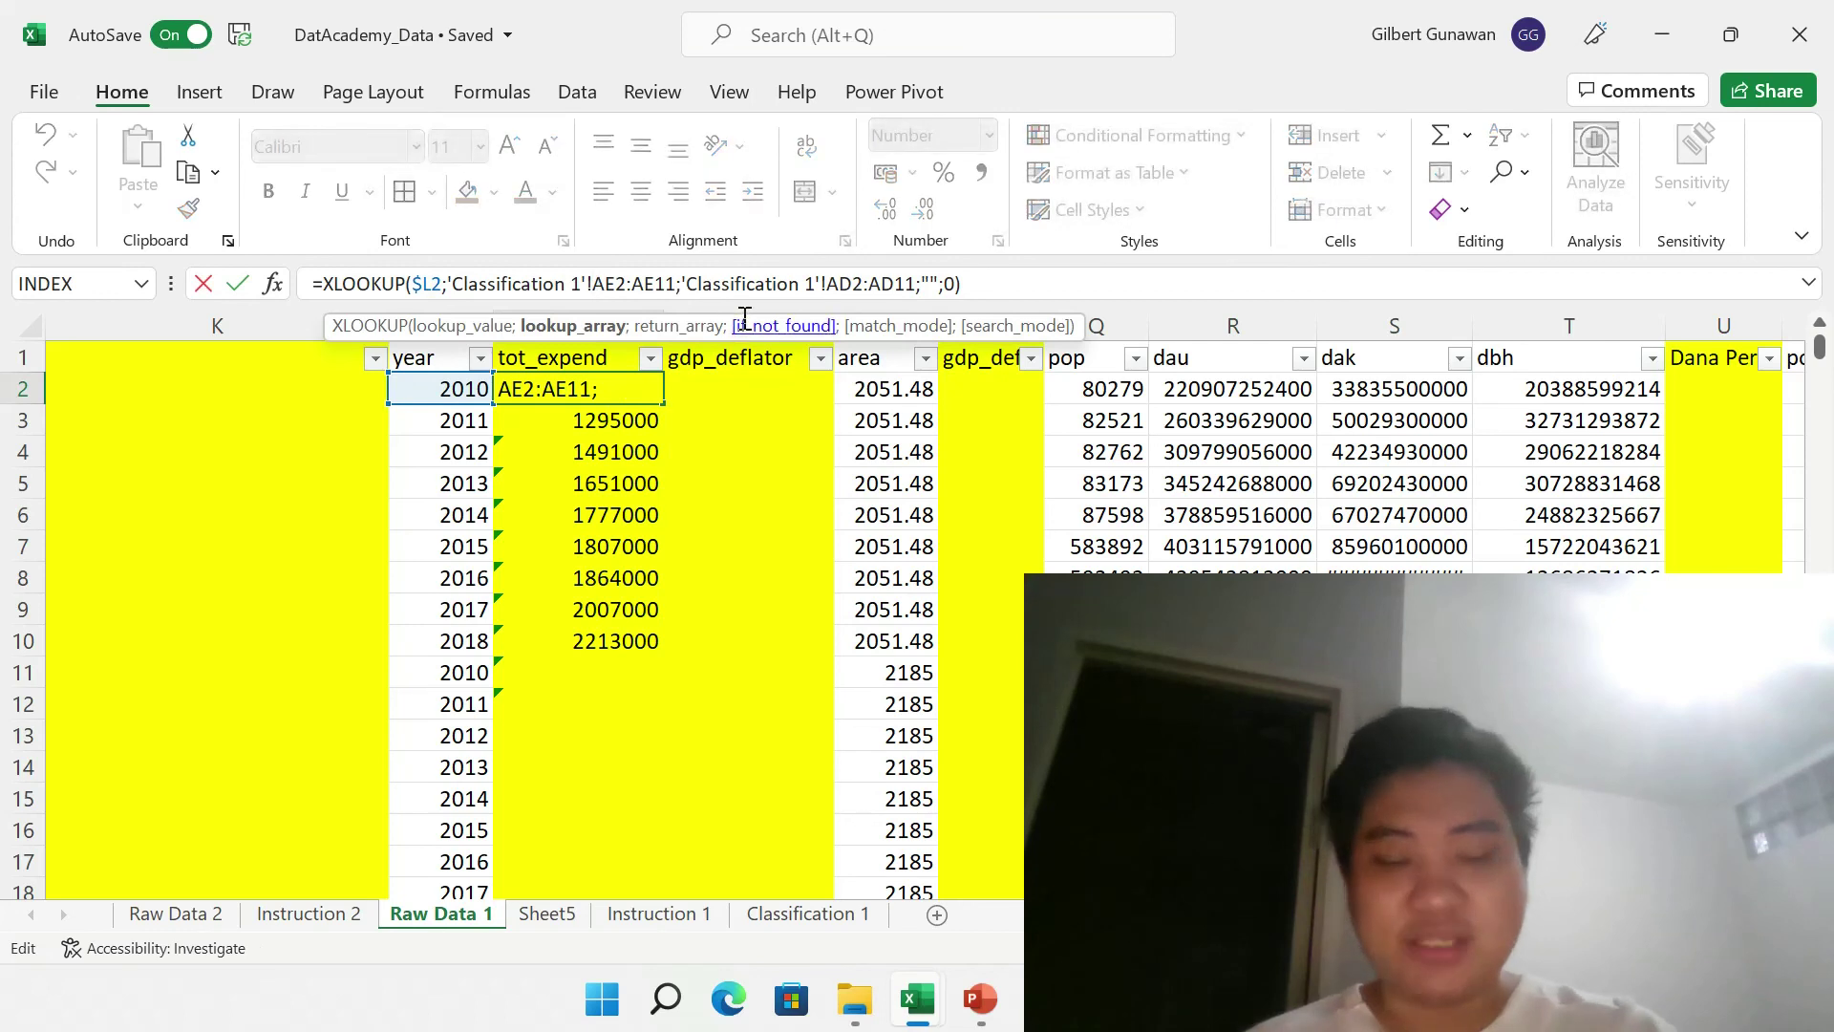
text($)
key(Right)
text($)
key(BackSpace)
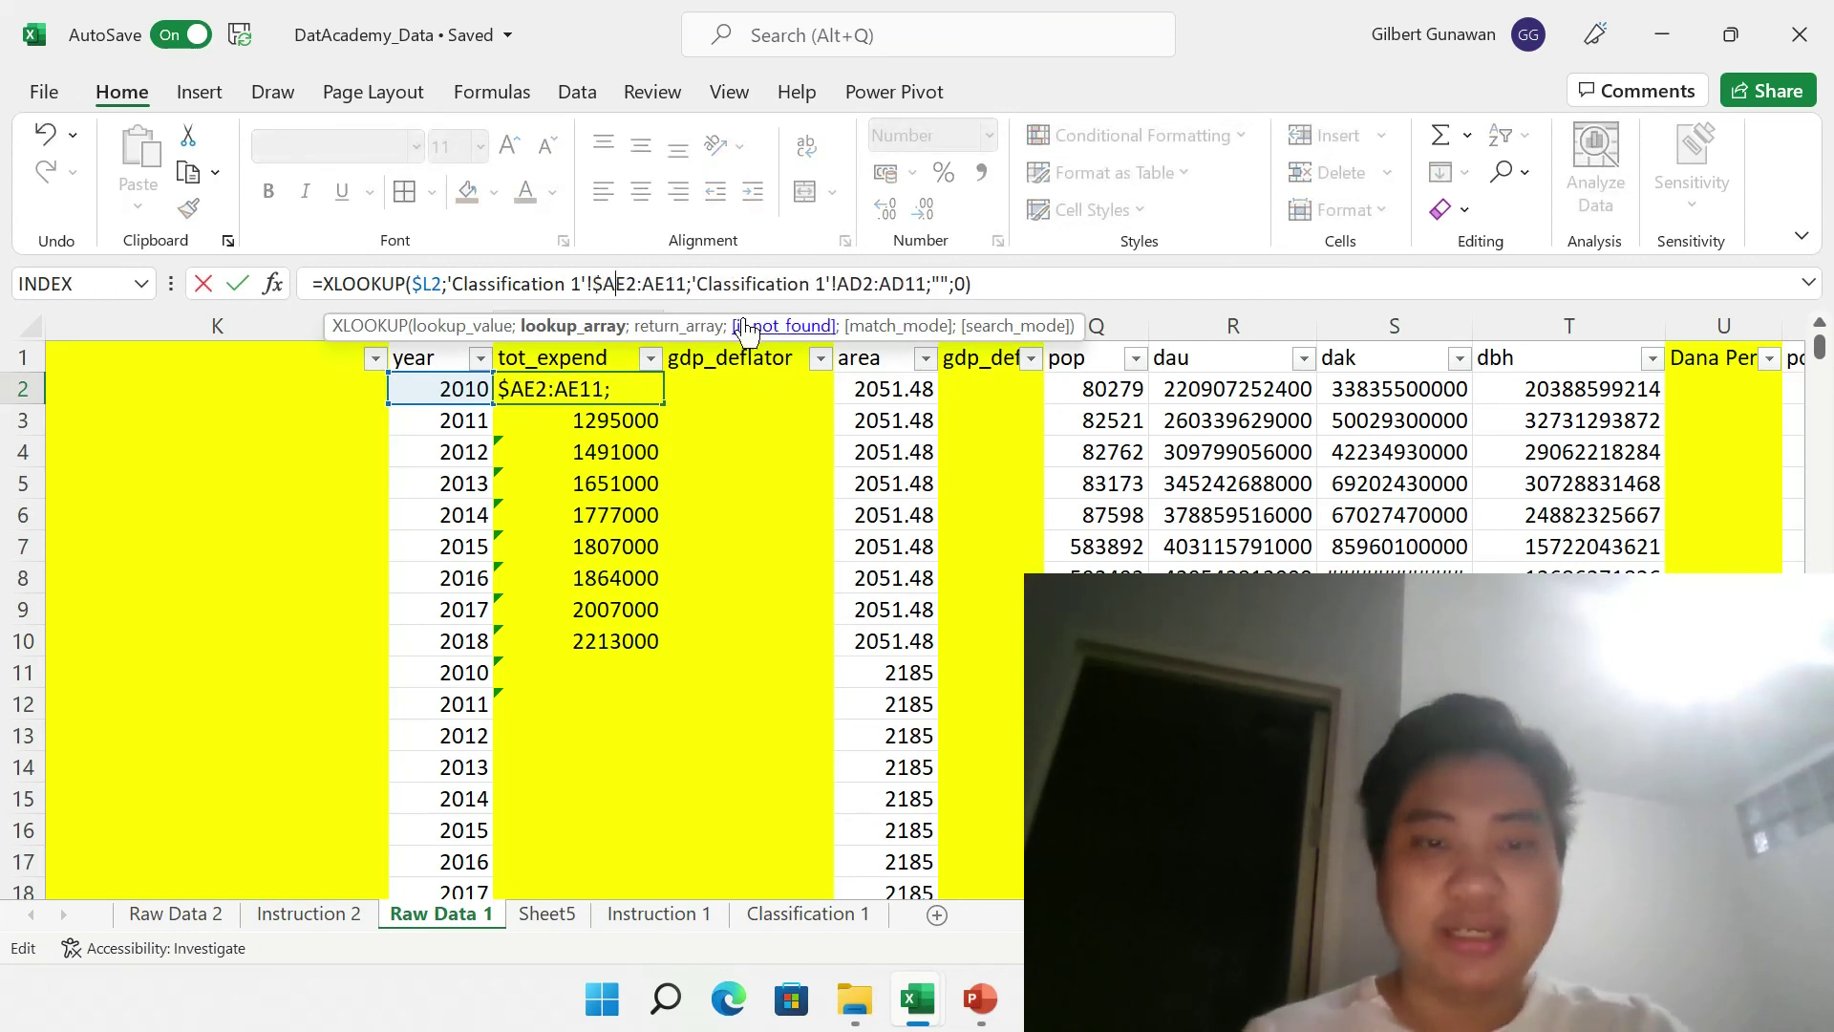
text($)
key(Right)
text($AE)
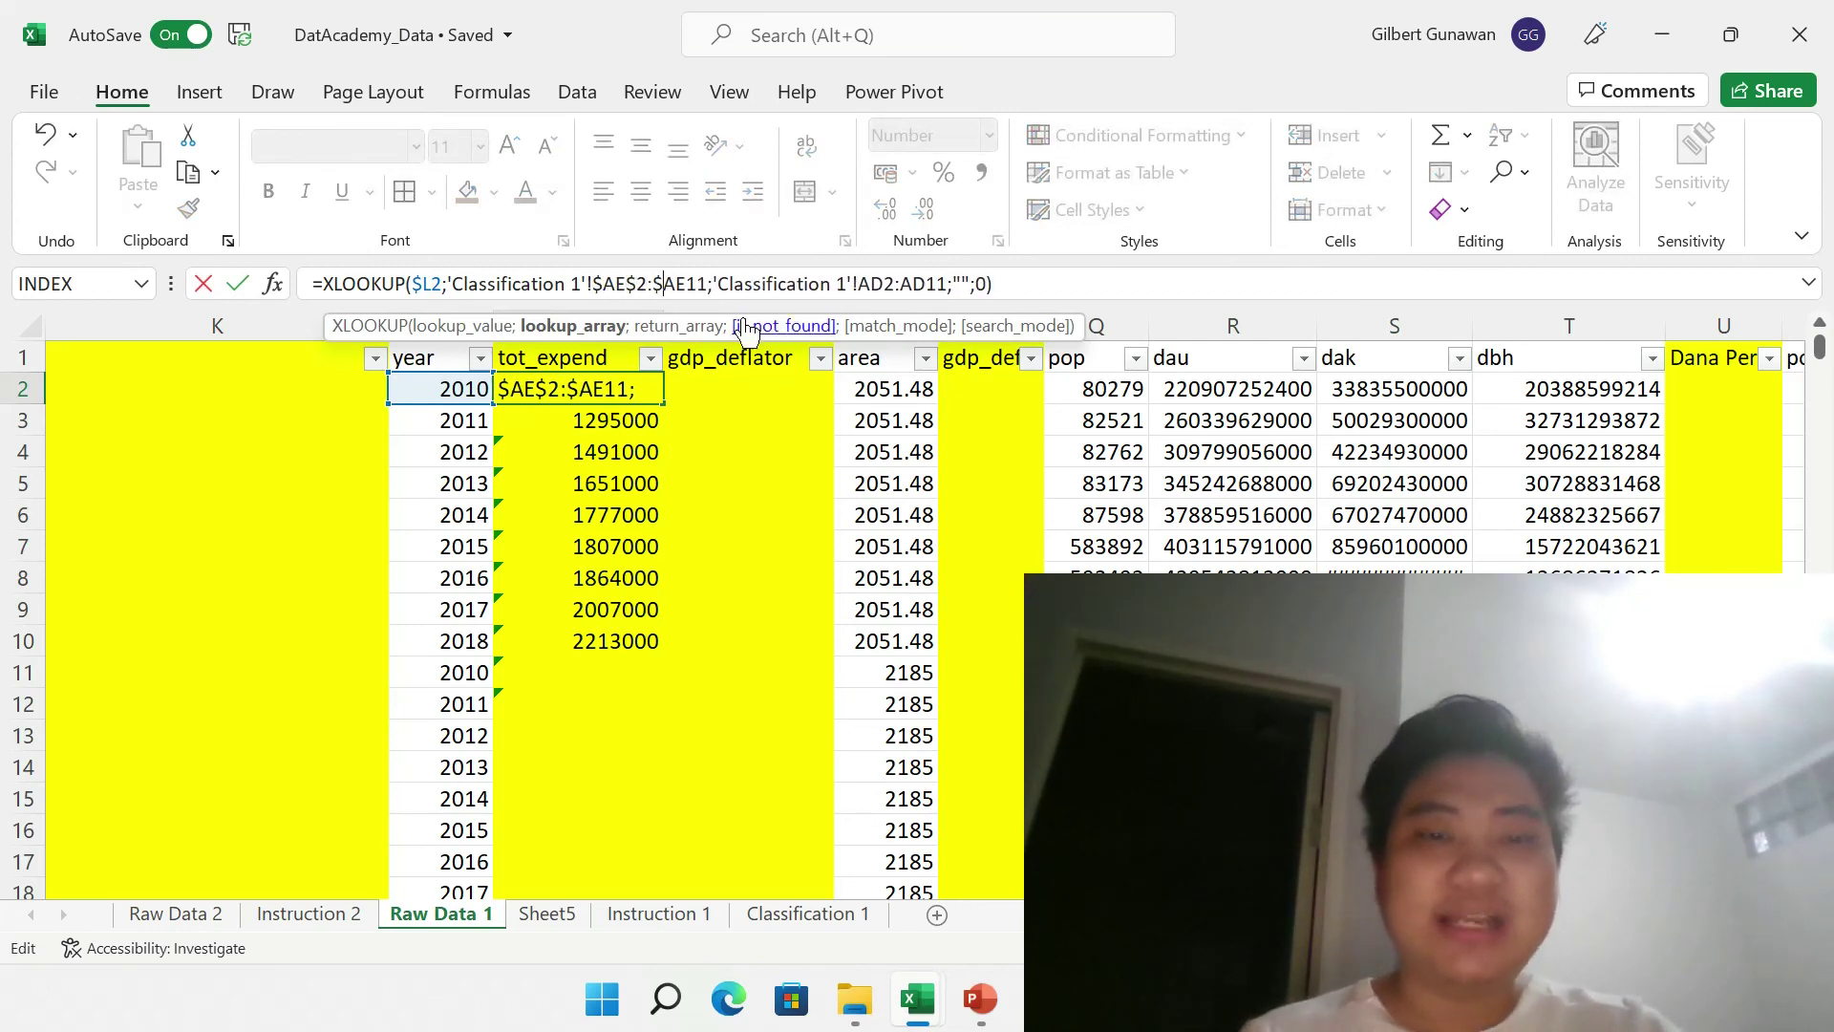
text($)
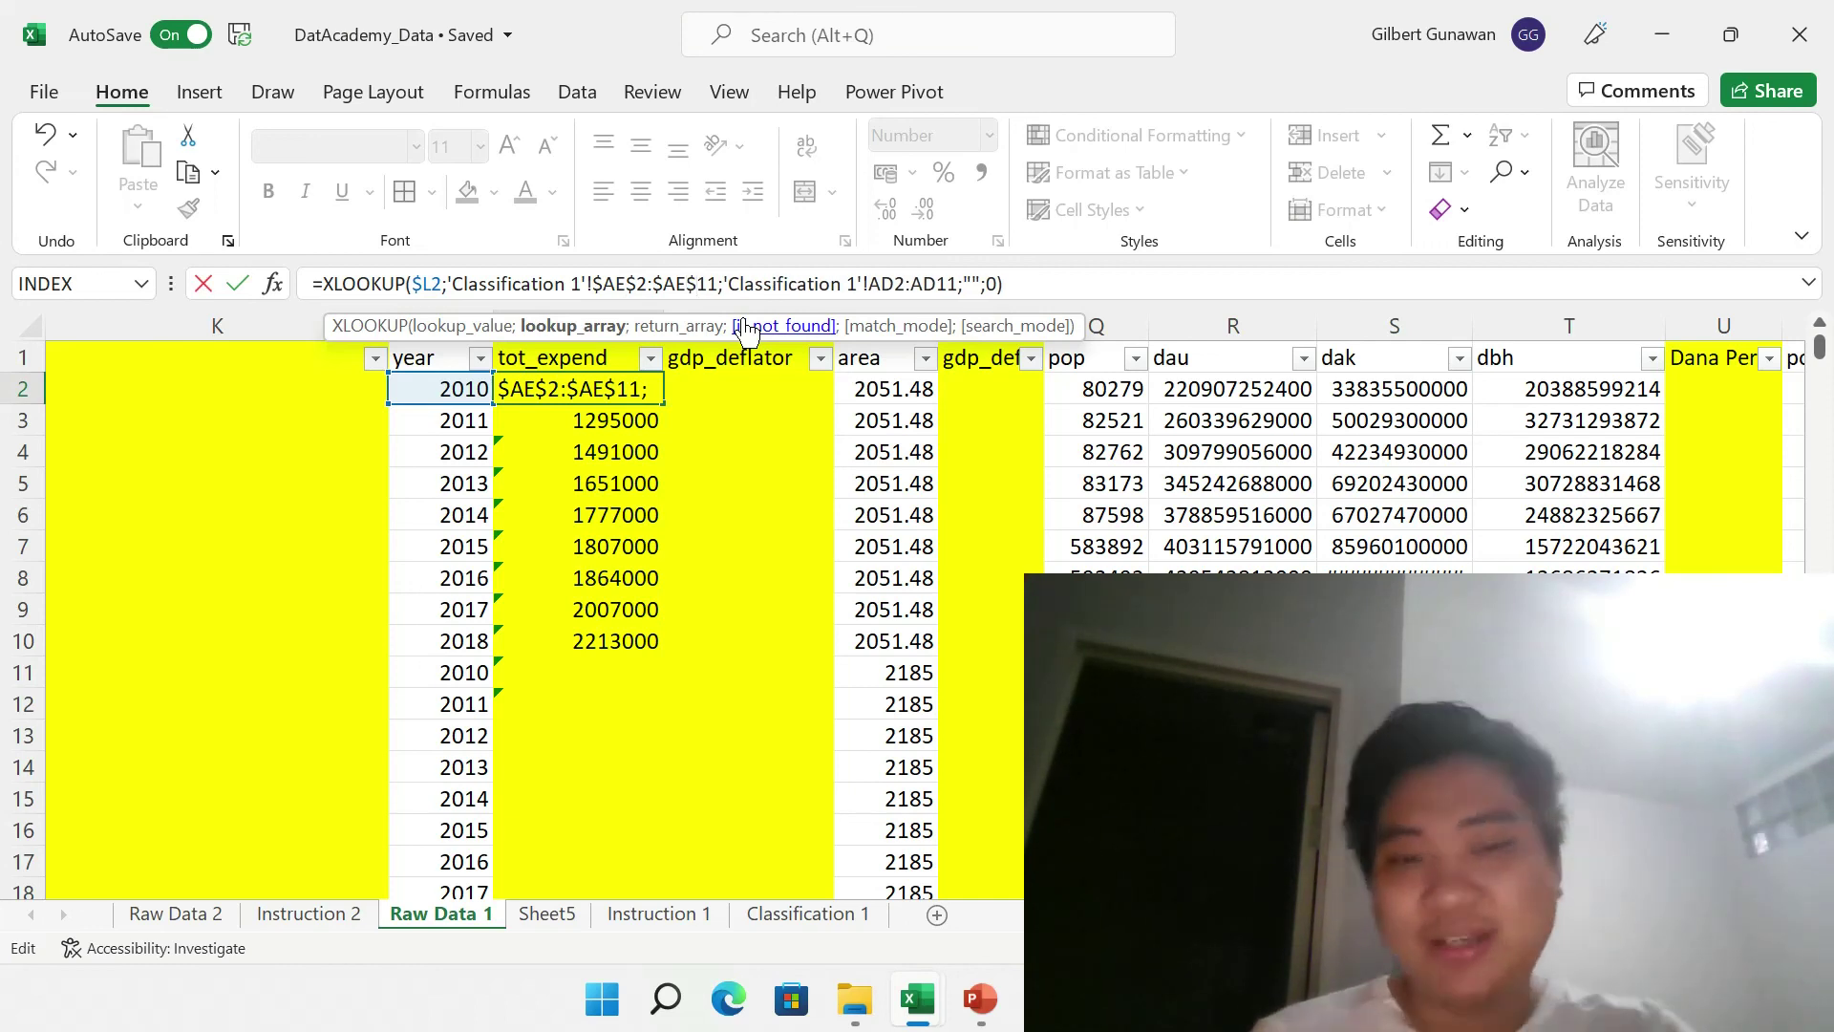
key(Right)
key(Right)
key(Right)
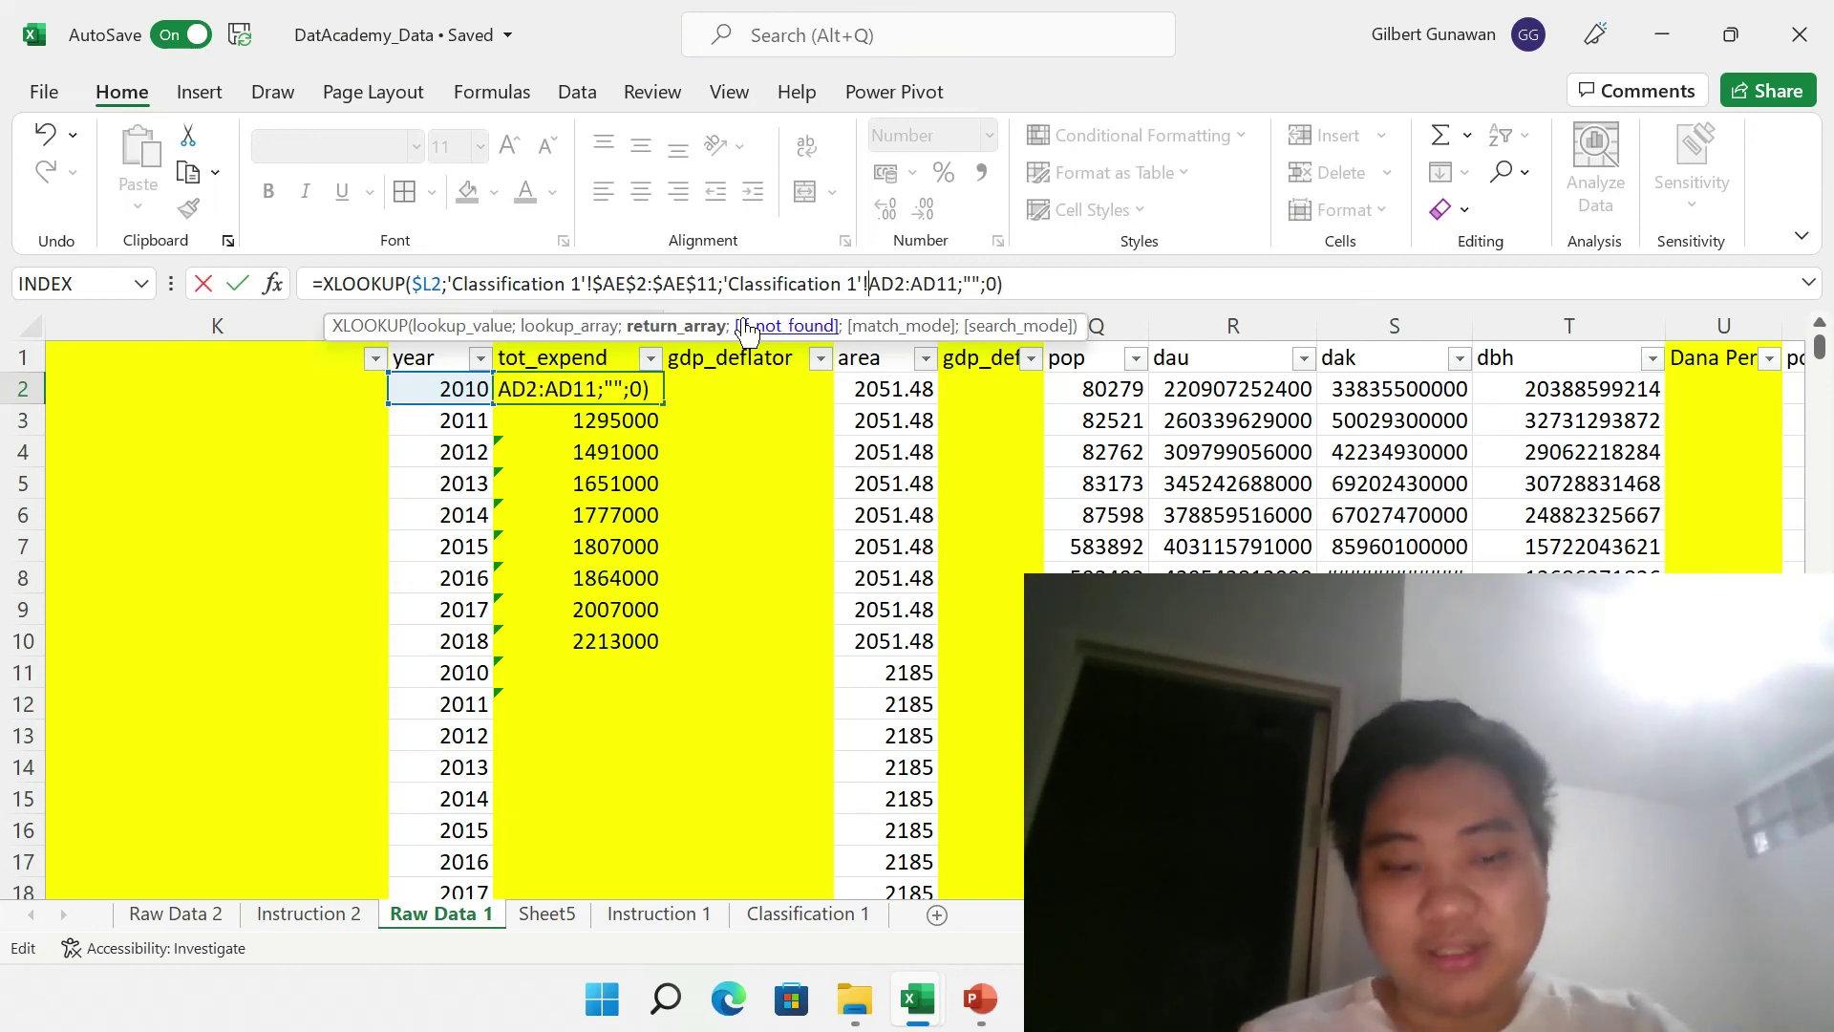
text($AE$)
key(Right)
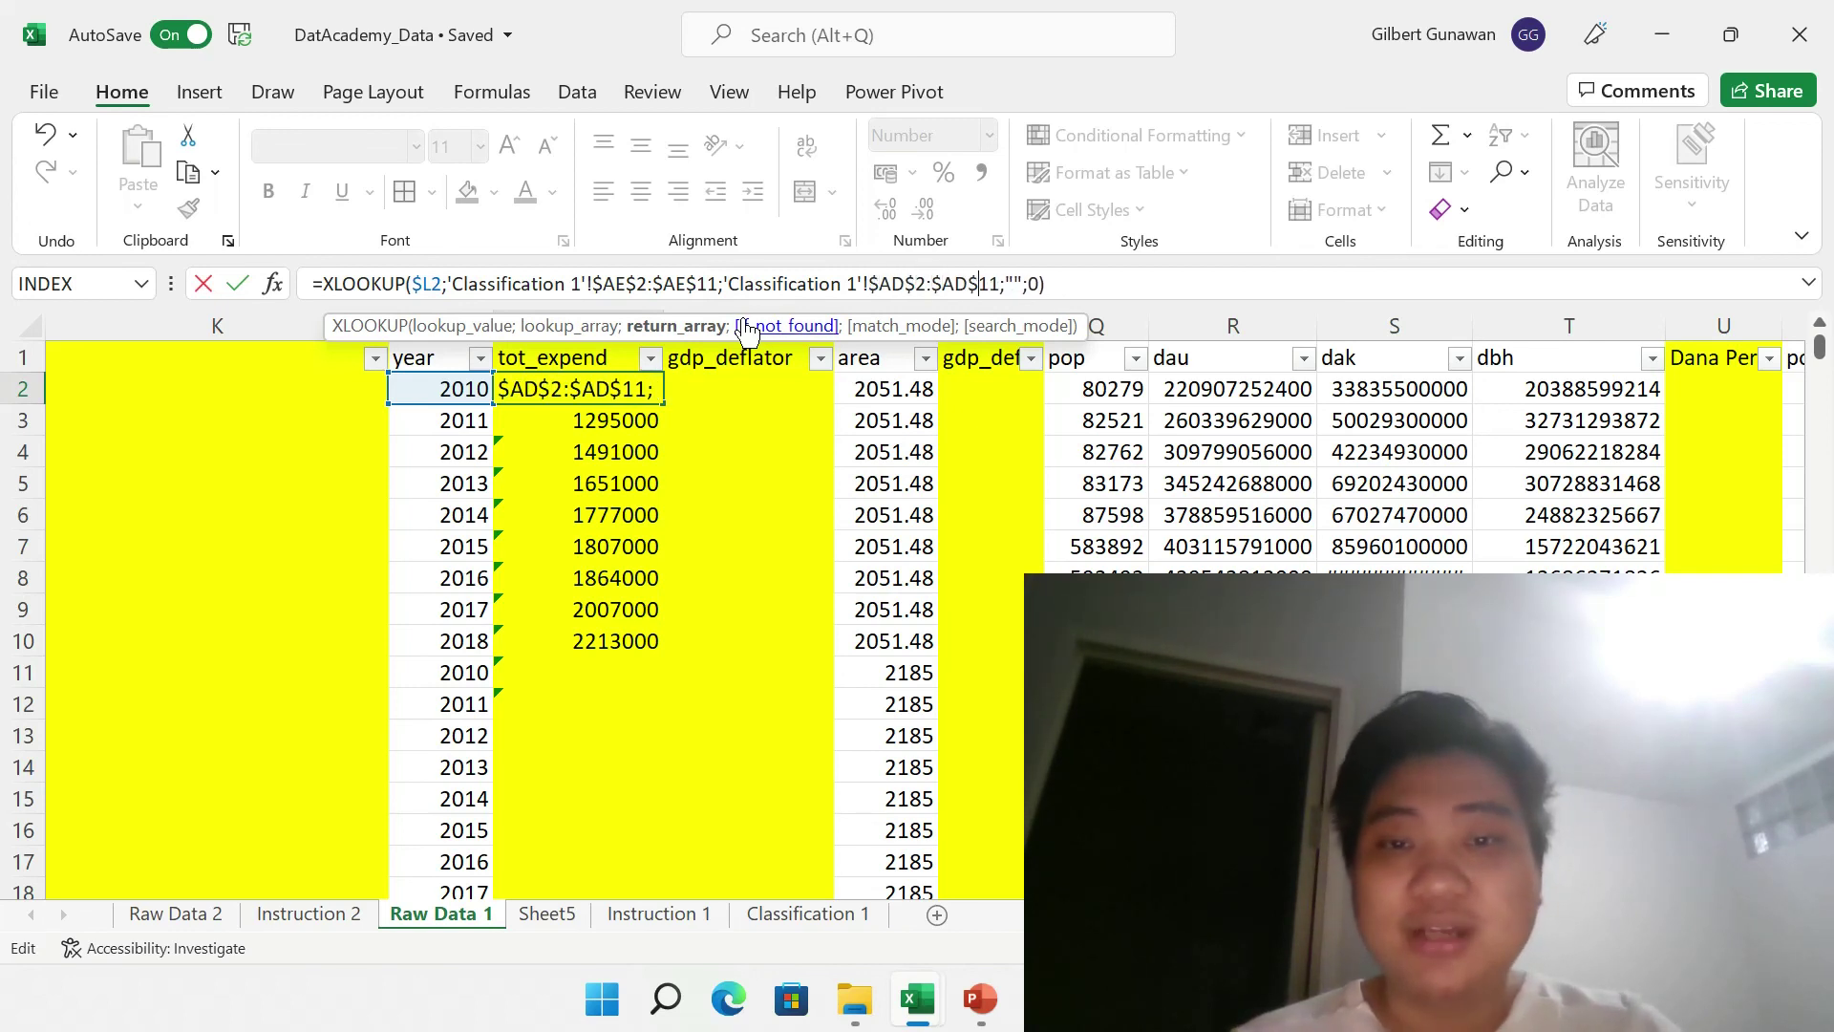
- Commit the corrected formula and refill it down tot_expend for all year rows
key(Return)
key(Up)
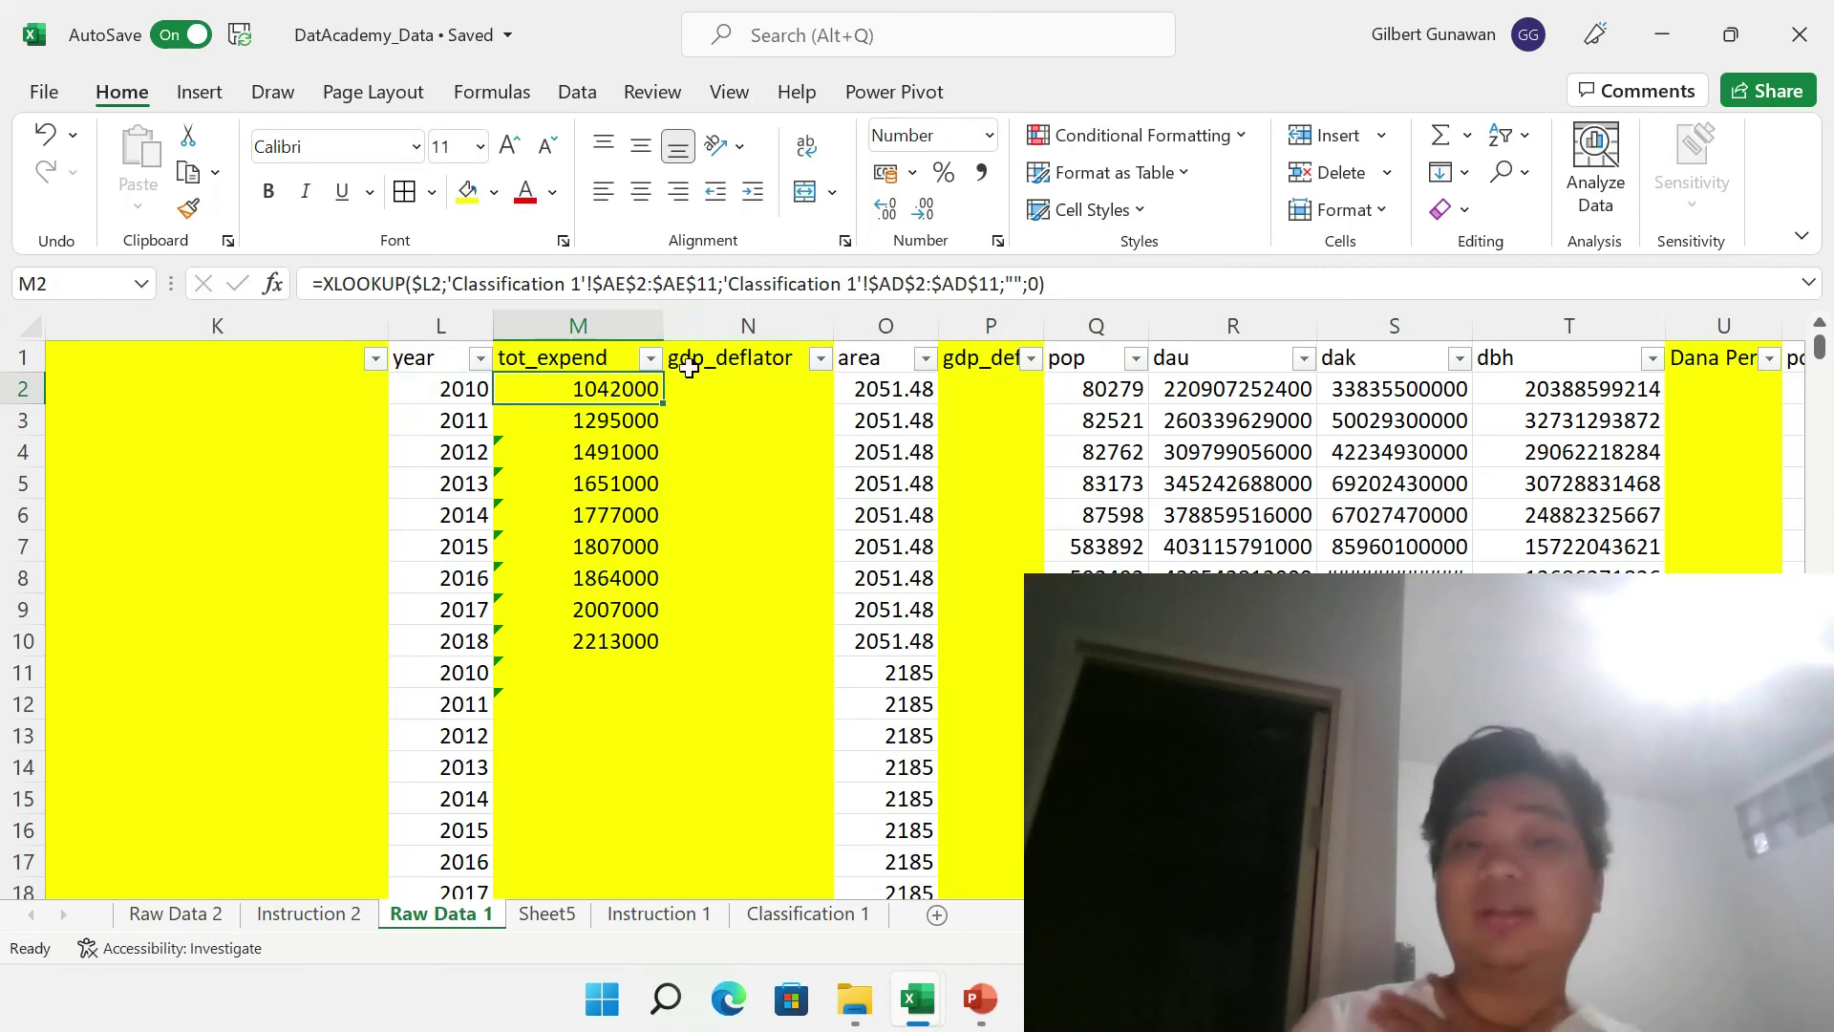
double_click(670, 406)
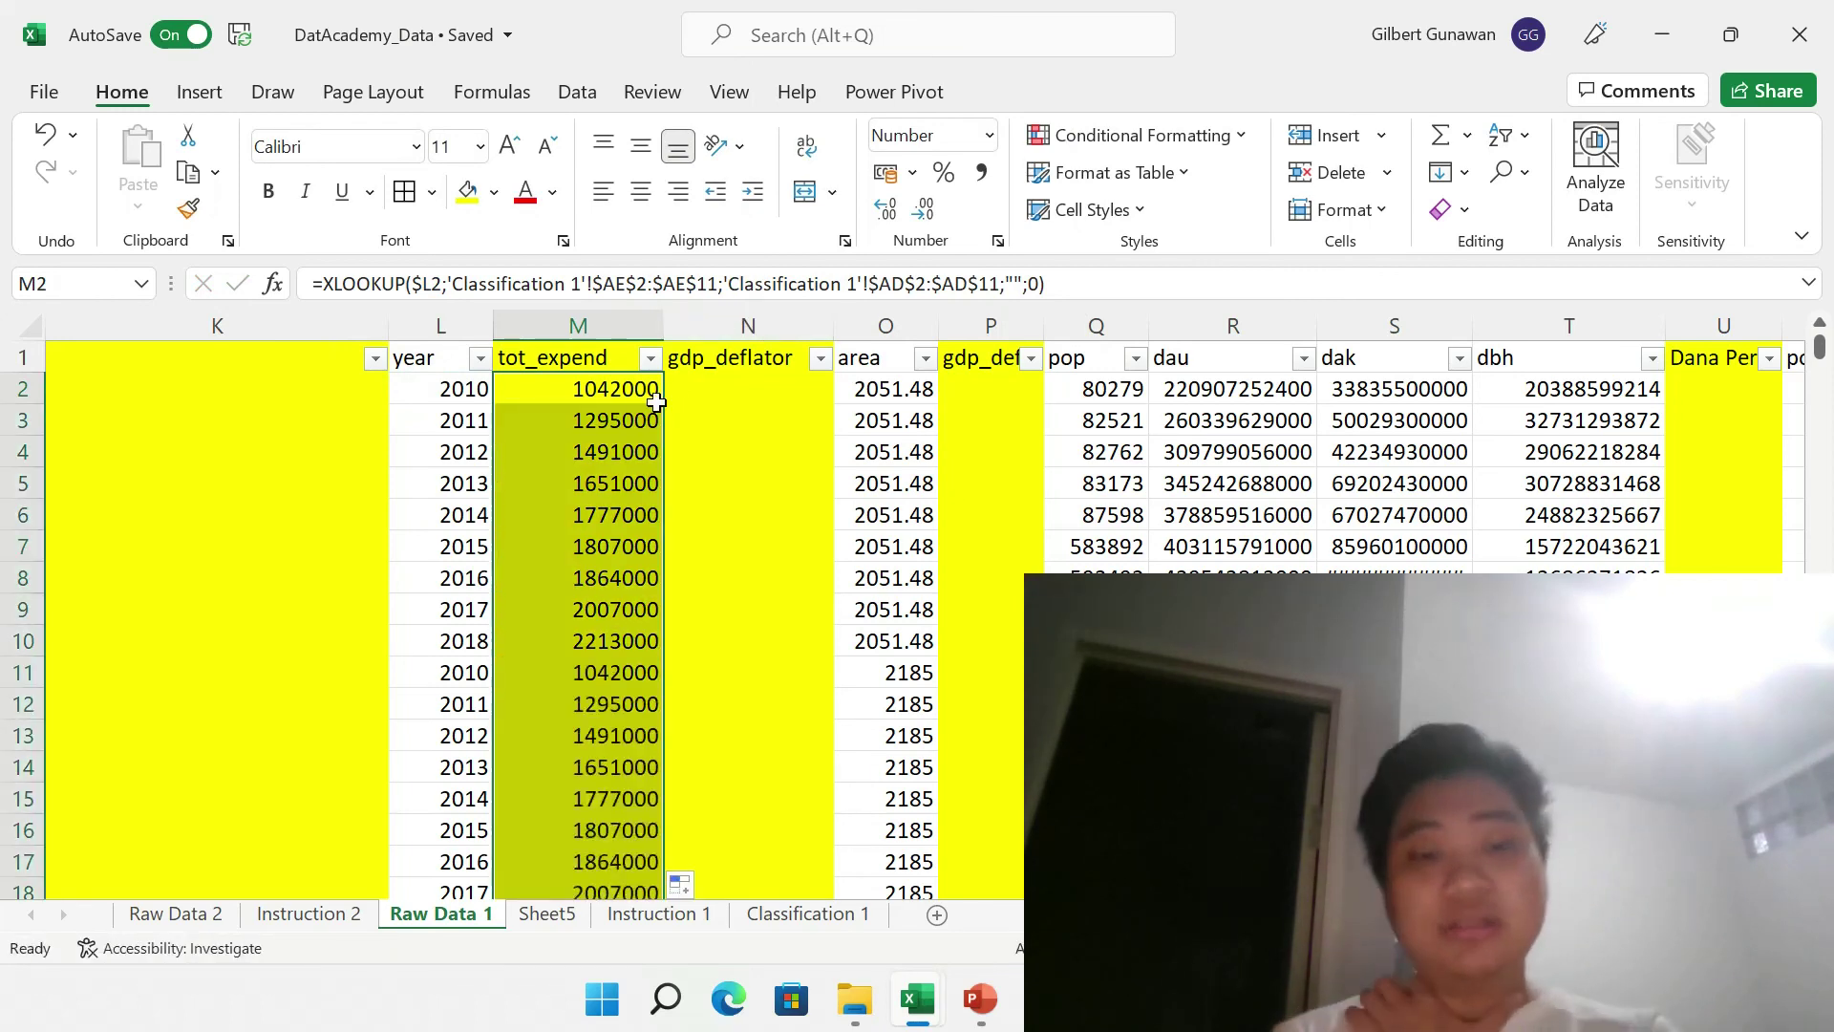